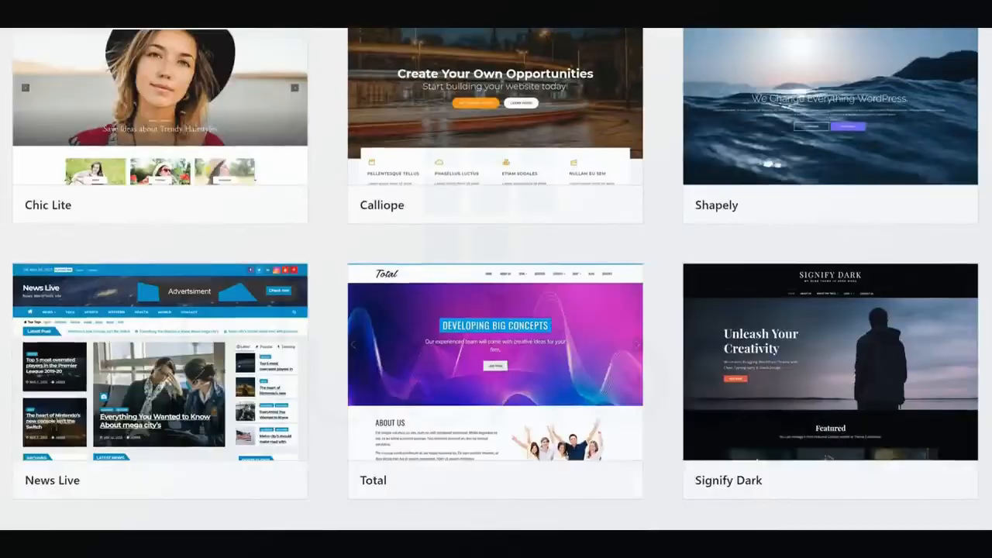
Browse the gallery of WordPress themes to examine the available website designs.
scroll(496, 279, down, 2)
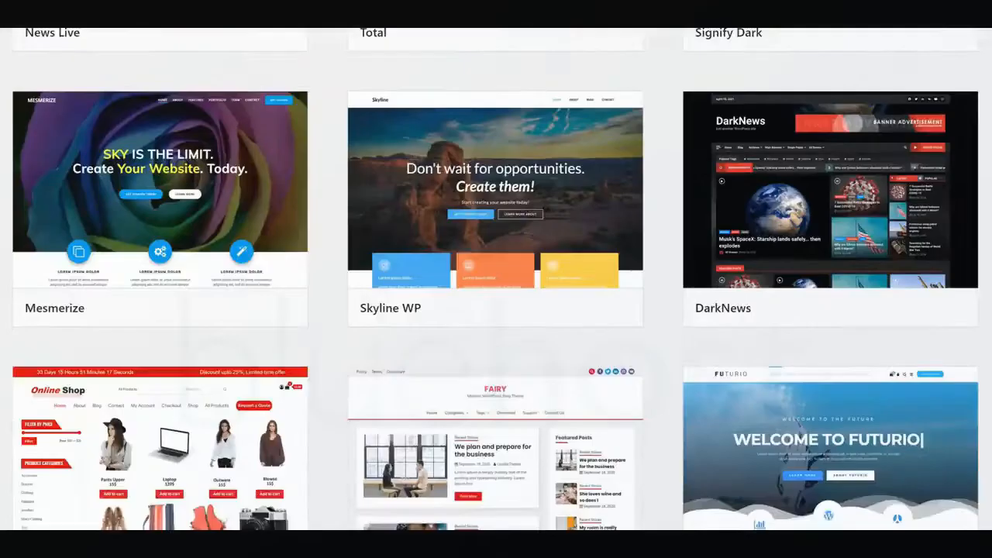
scroll(495, 279, down, 4)
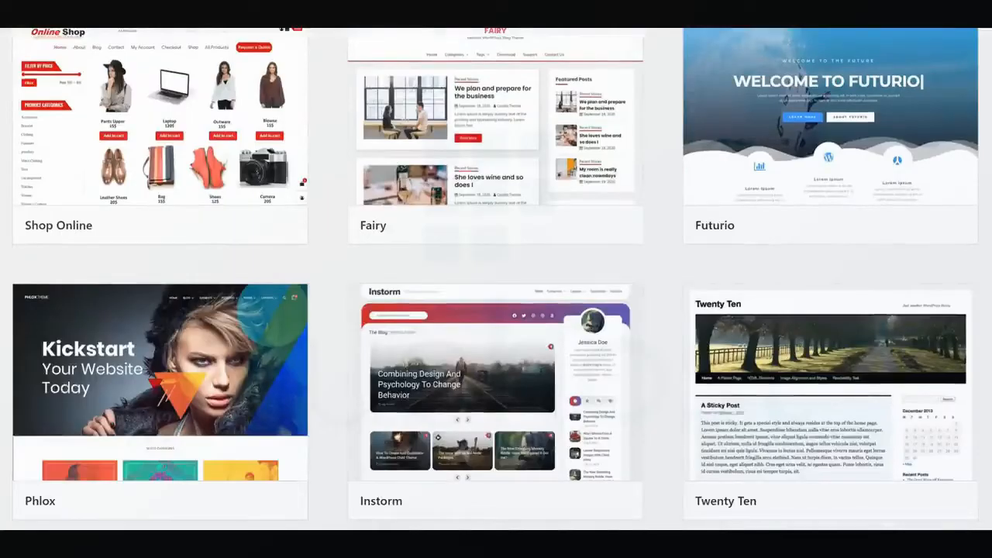
scroll(495, 279, down, 2)
scroll(495, 279, down, 5)
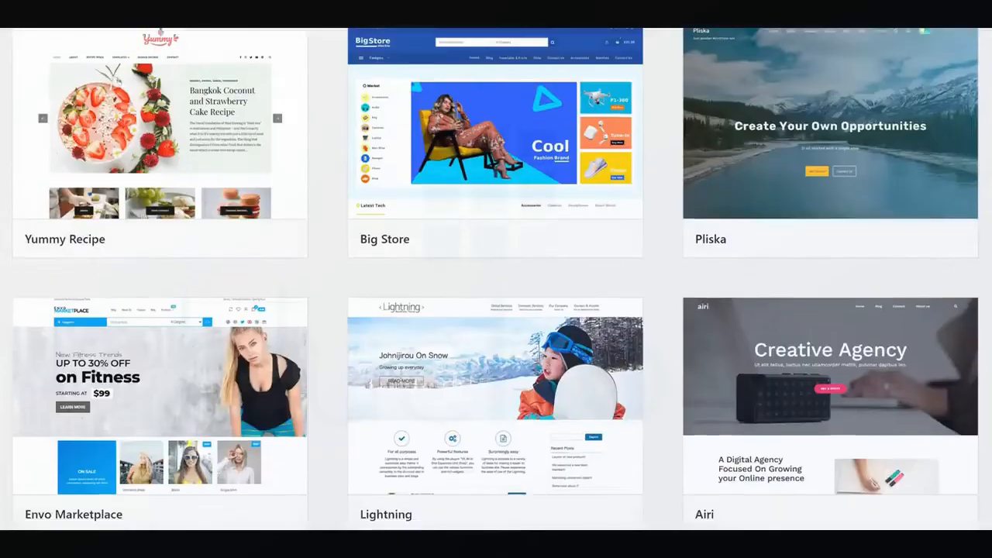
scroll(496, 279, down, 3)
scroll(496, 279, down, 3)
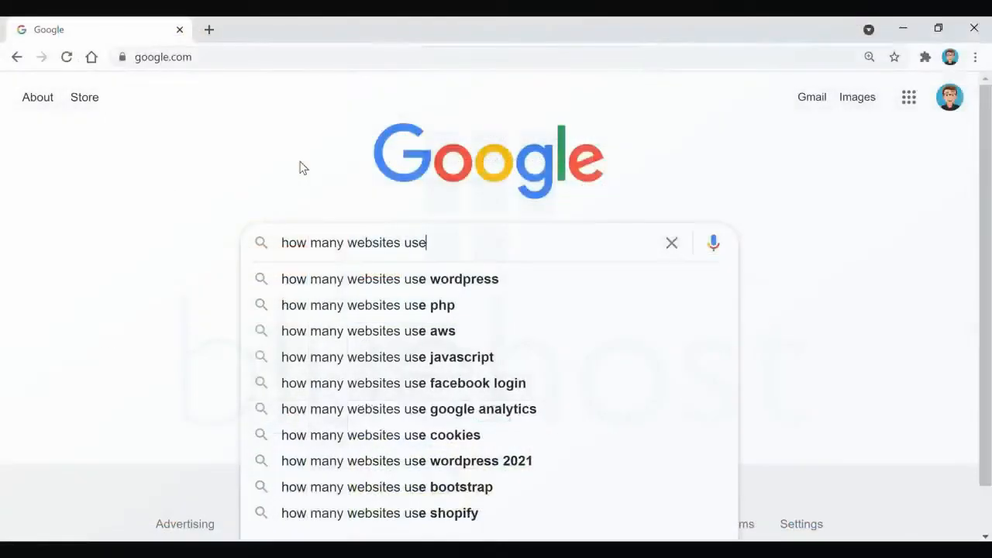
Search Google for "how many websites use wordpress?" and highlight the number in the featured answer.
text(wordpre)
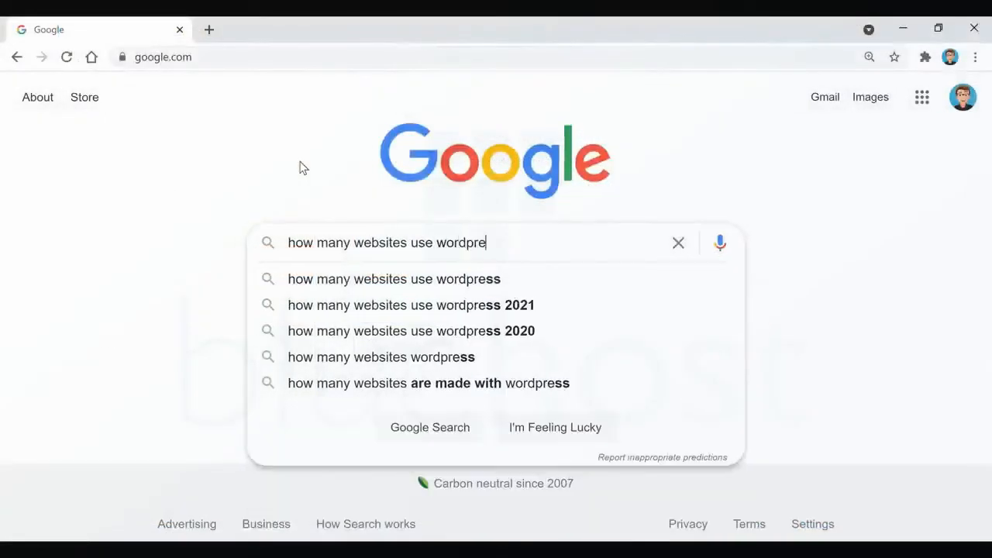
text(ss?)
key(Return)
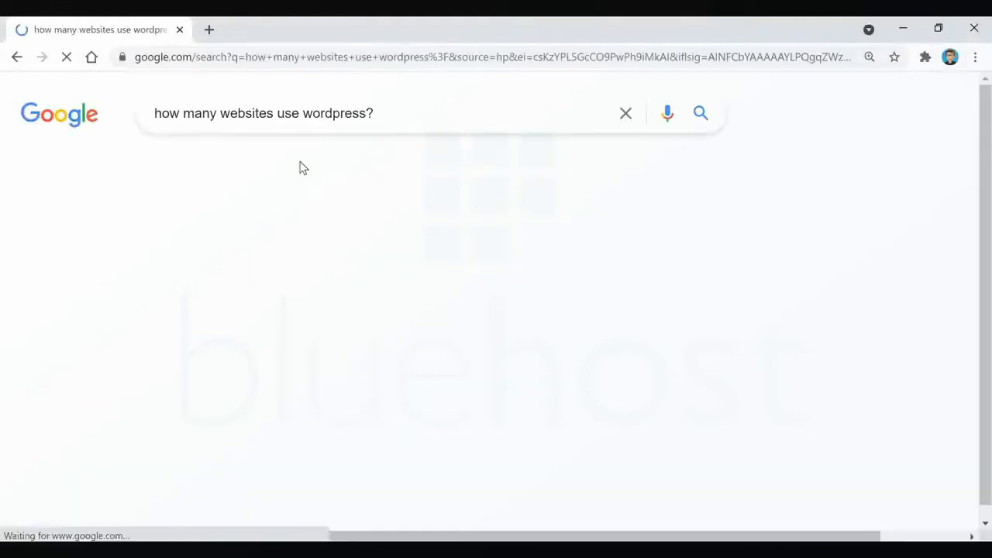
drag(164, 258, 410, 265)
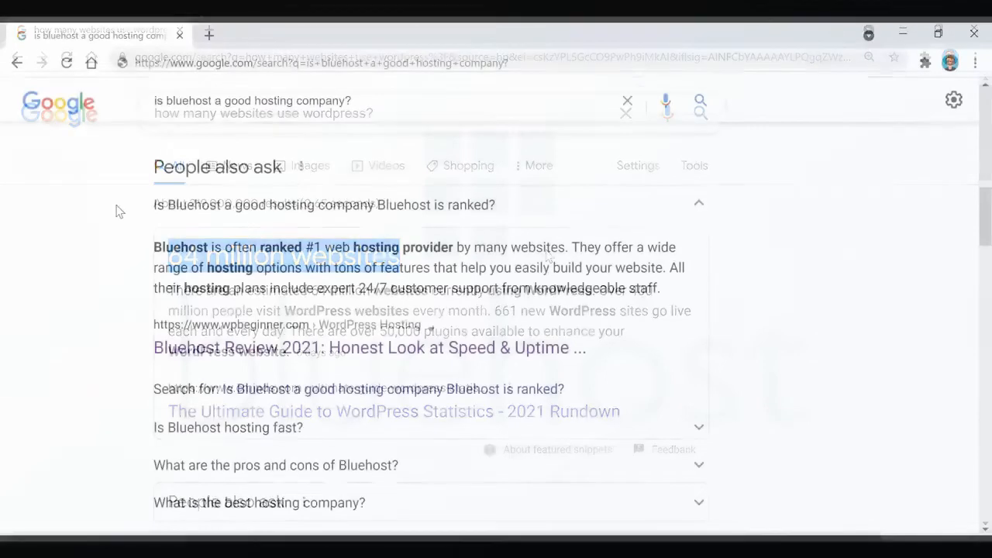
Read the answer on whether Bluehost is a good hosting company and look through the review results and their ratings.
drag(139, 204, 567, 246)
click(838, 276)
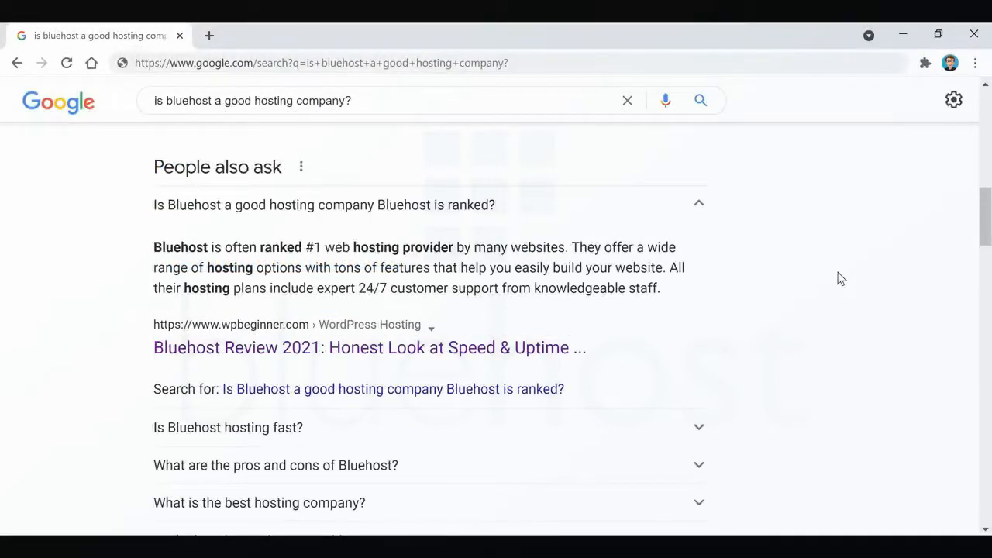
scroll(788, 329, down, 2)
scroll(787, 329, down, 4)
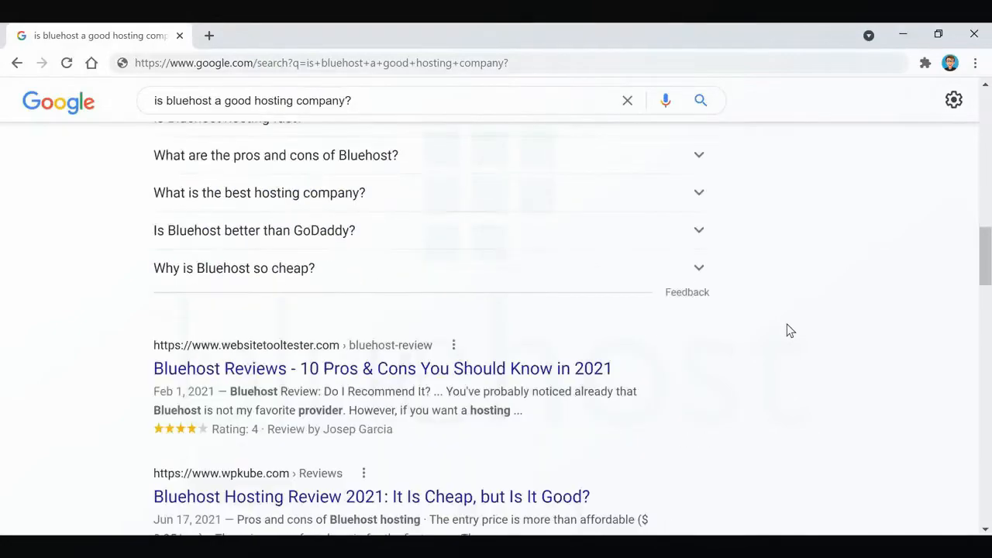
scroll(786, 330, down, 2)
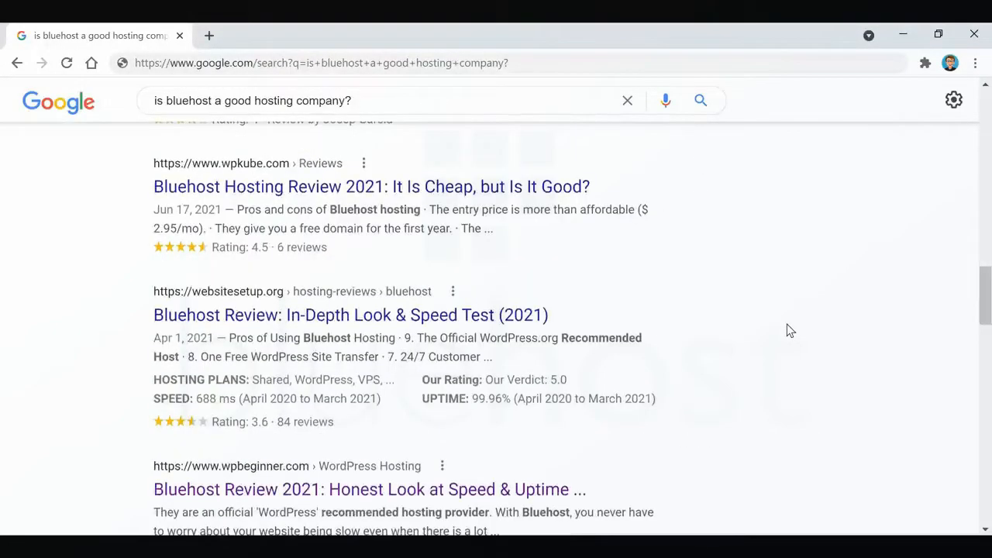
scroll(787, 331, down, 2)
scroll(747, 307, down, 2)
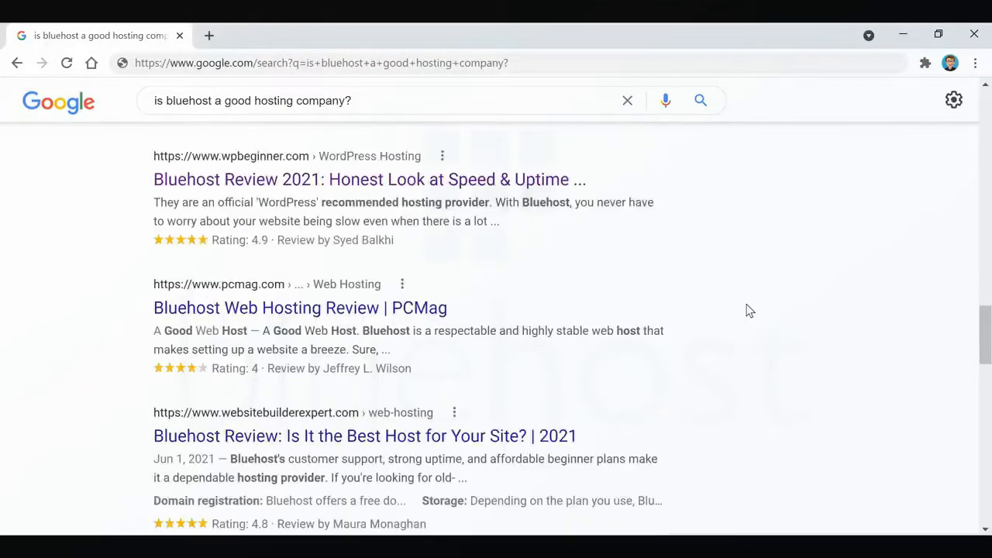
Expand the question "Who does WordPress recommend for hosting?" and highlight the host named in the answer.
click(566, 215)
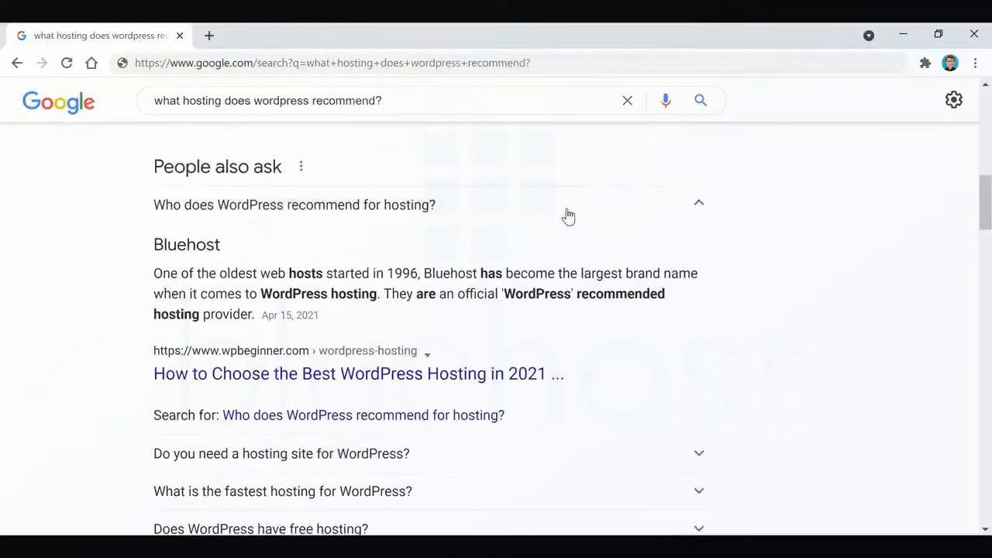
drag(152, 240, 261, 249)
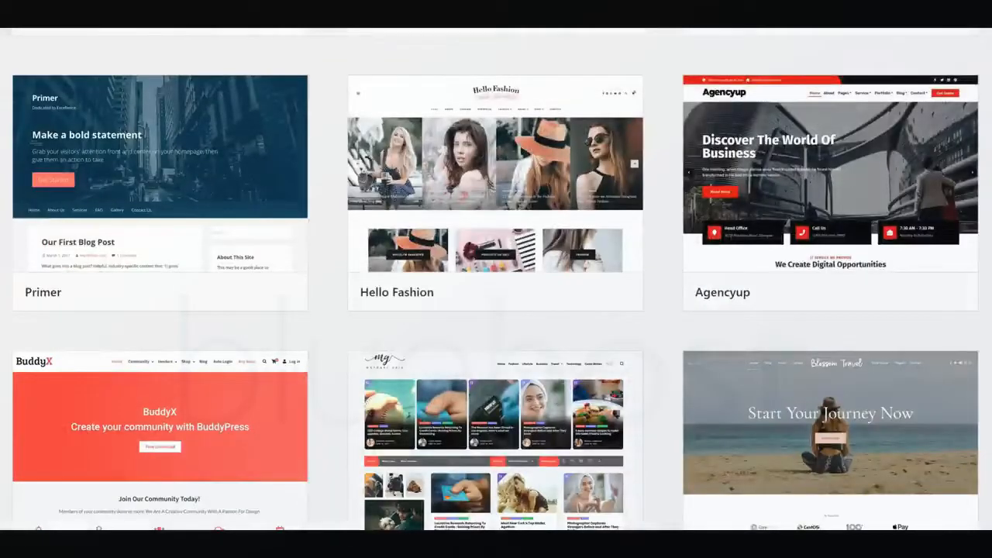
Look through more designs further down the WordPress theme gallery.
scroll(496, 279, down, 10)
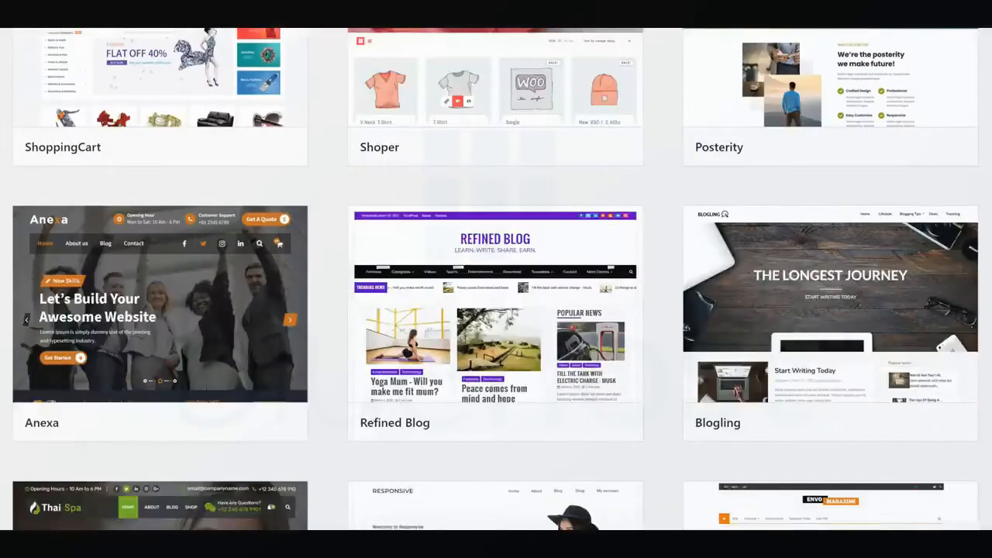
scroll(496, 279, down, 7)
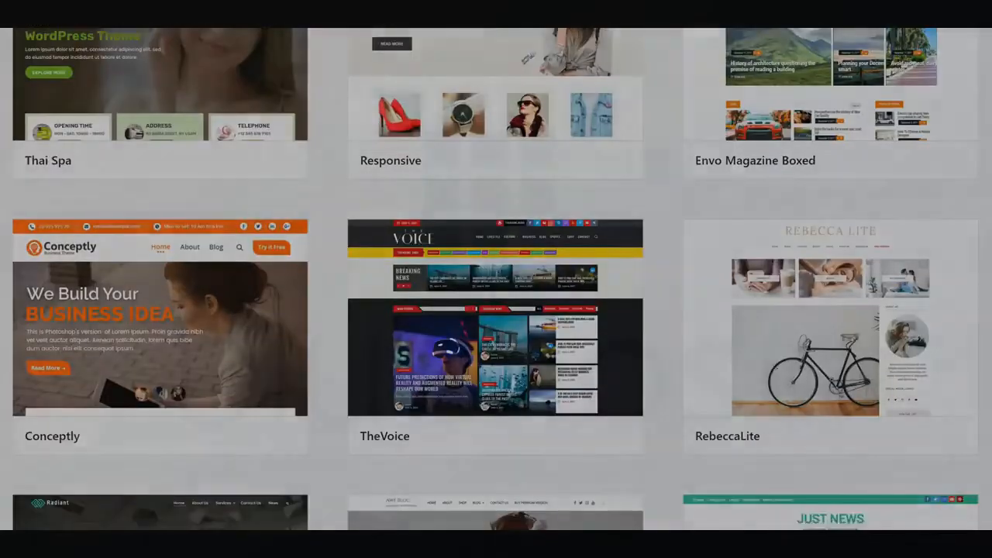
scroll(496, 279, down, 4)
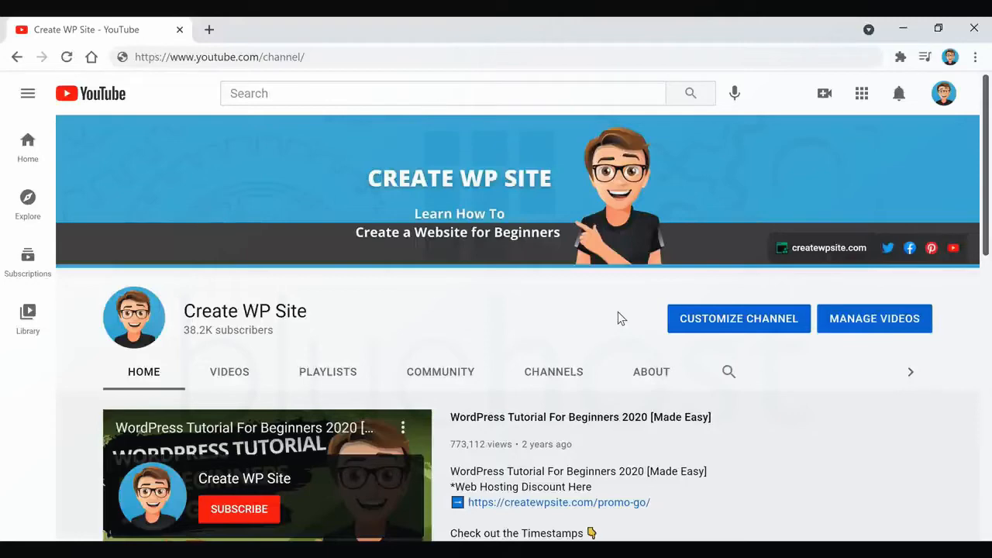
click(330, 57)
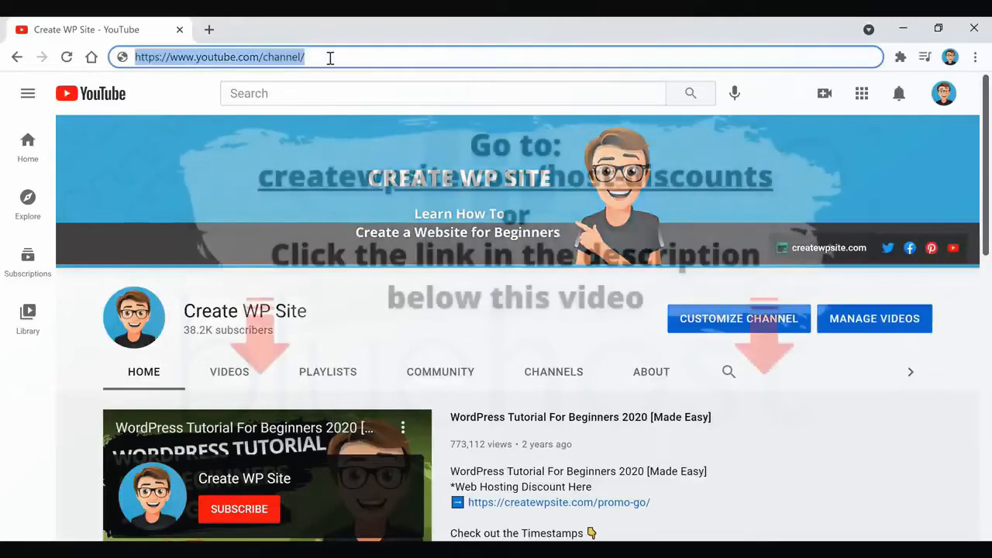
text(https://createwpsite.com/host-discounts)
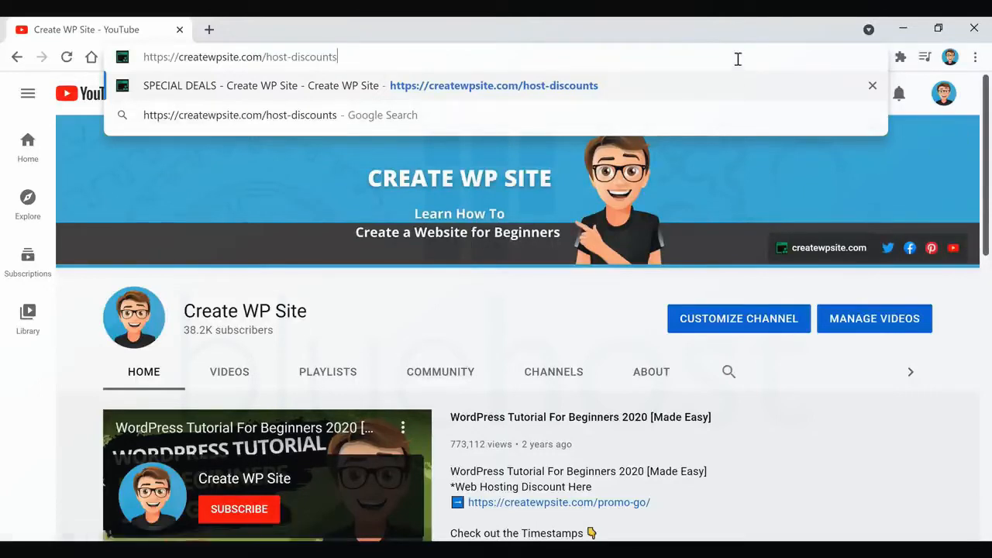
key(Return)
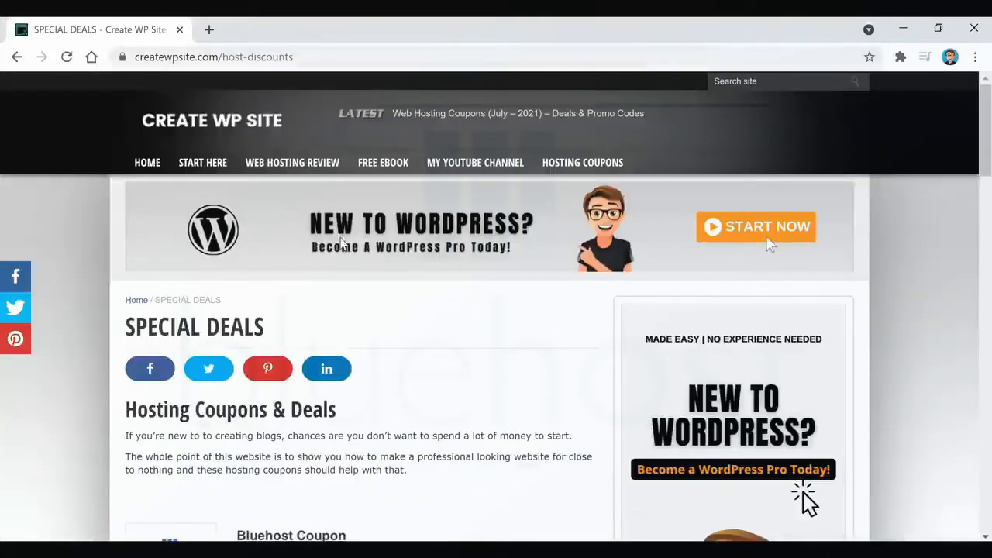
scroll(387, 255, down, 3)
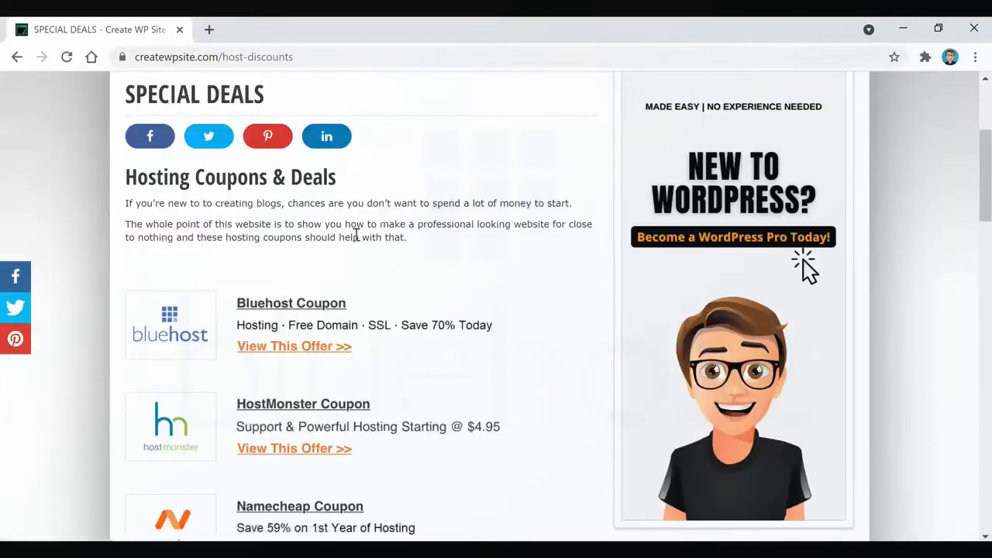
click(287, 353)
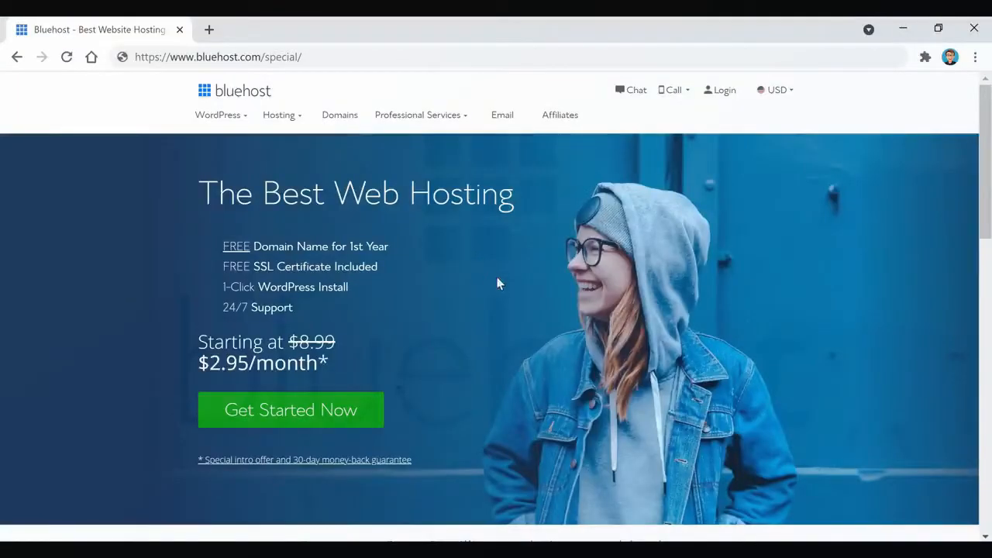
Start the hosting sign-up with the Basic plan and the new domain thelovefortraveling.com.
click(308, 415)
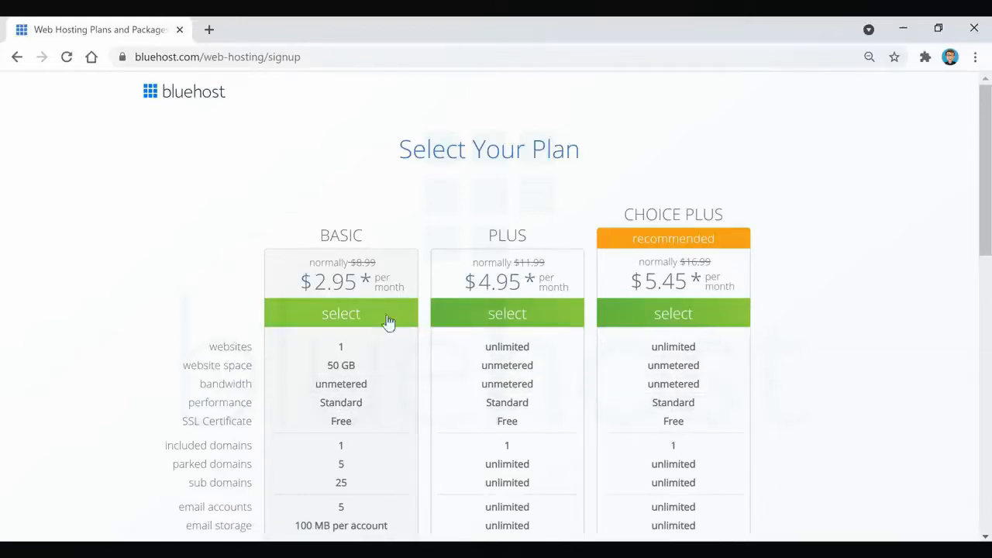
click(364, 325)
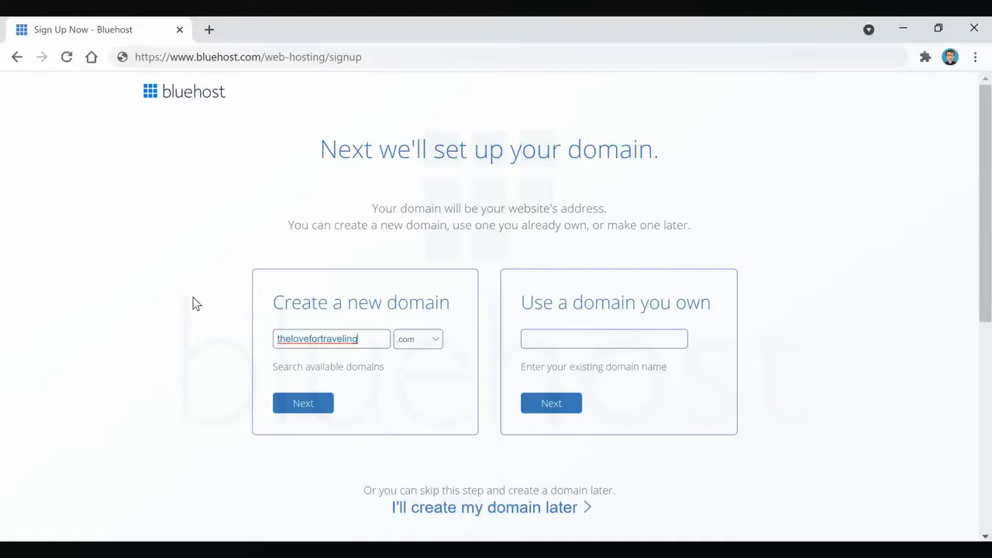
click(301, 409)
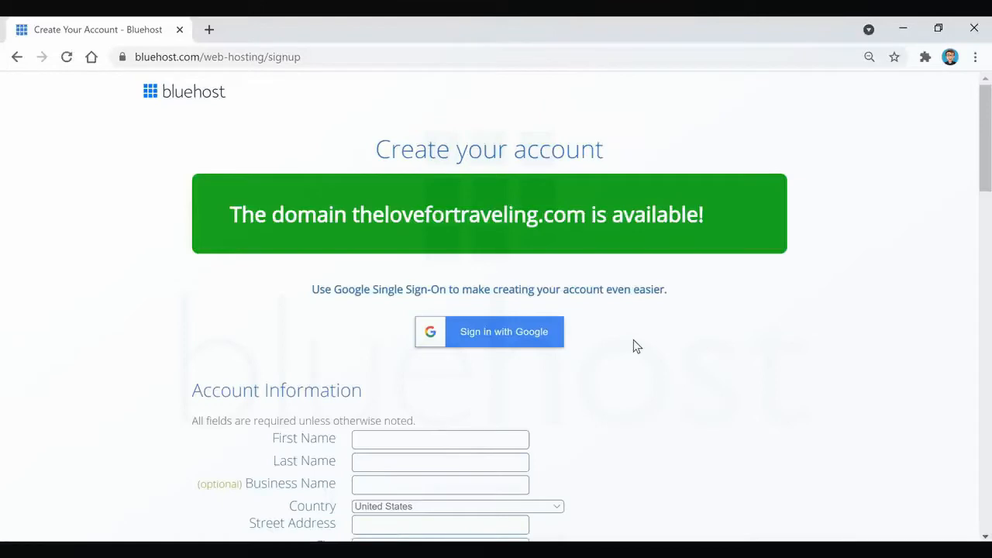
Remove Domain Privacy + Protection, Codeguard Basic and SiteLock Security - Essential from the package extras.
scroll(633, 339, down, 7)
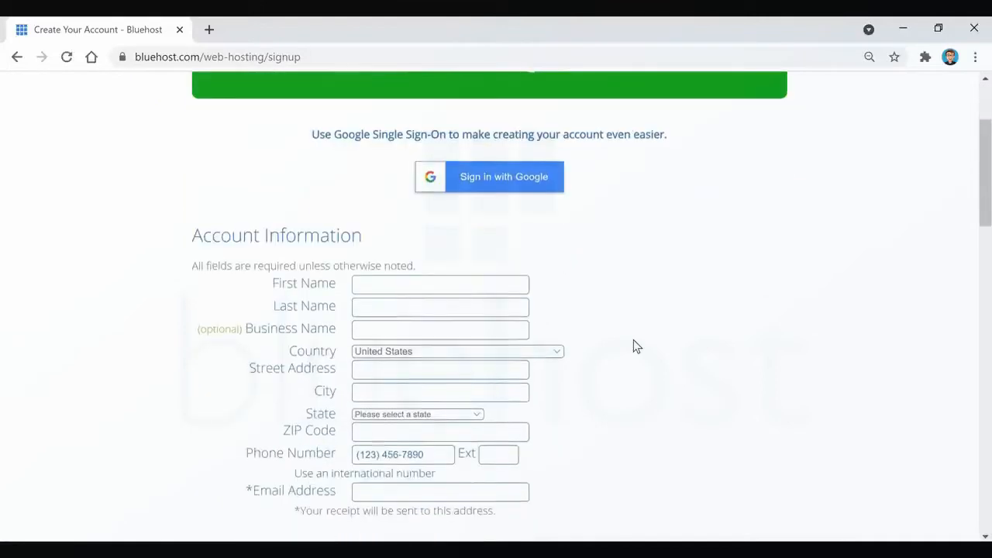
scroll(642, 332, down, 1)
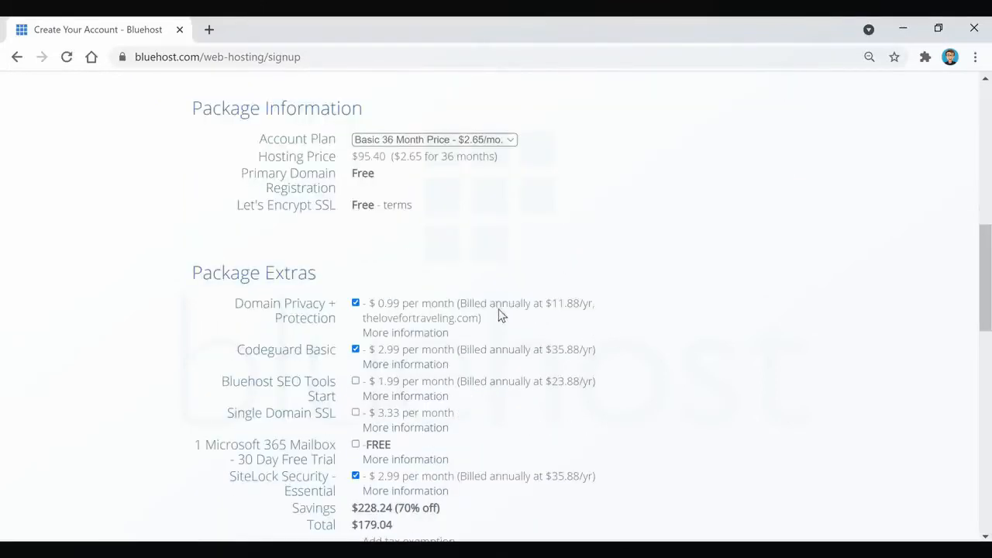
click(355, 303)
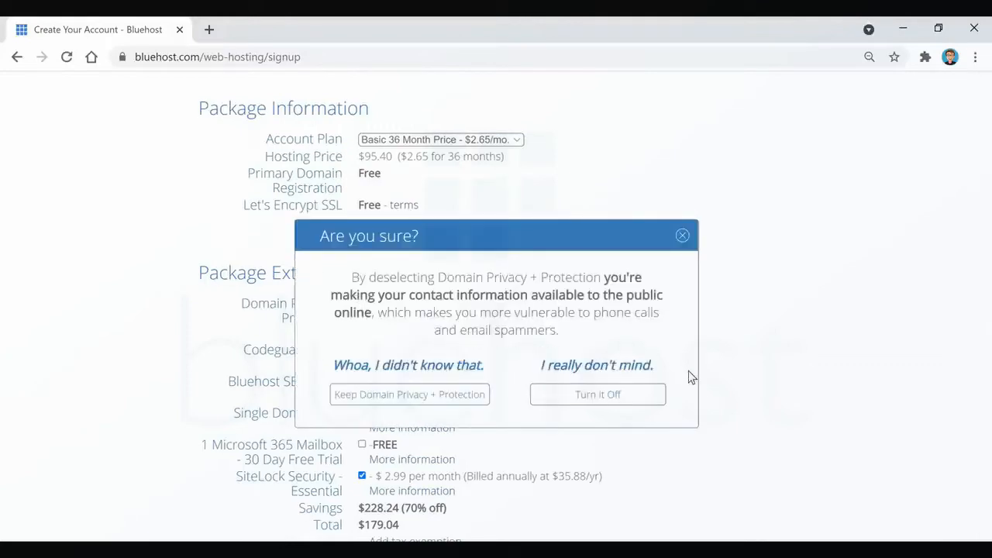
click(594, 397)
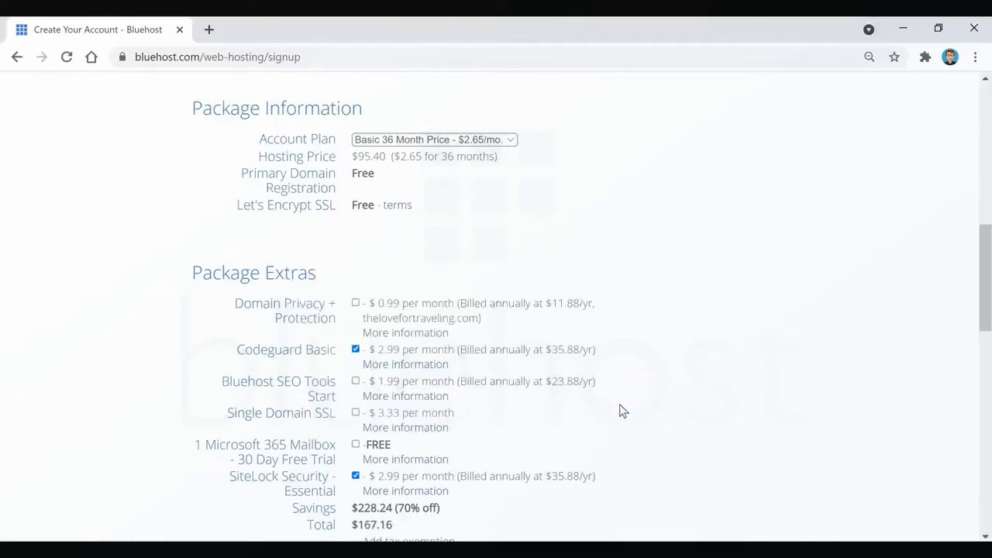
click(356, 350)
scroll(532, 343, down, 2)
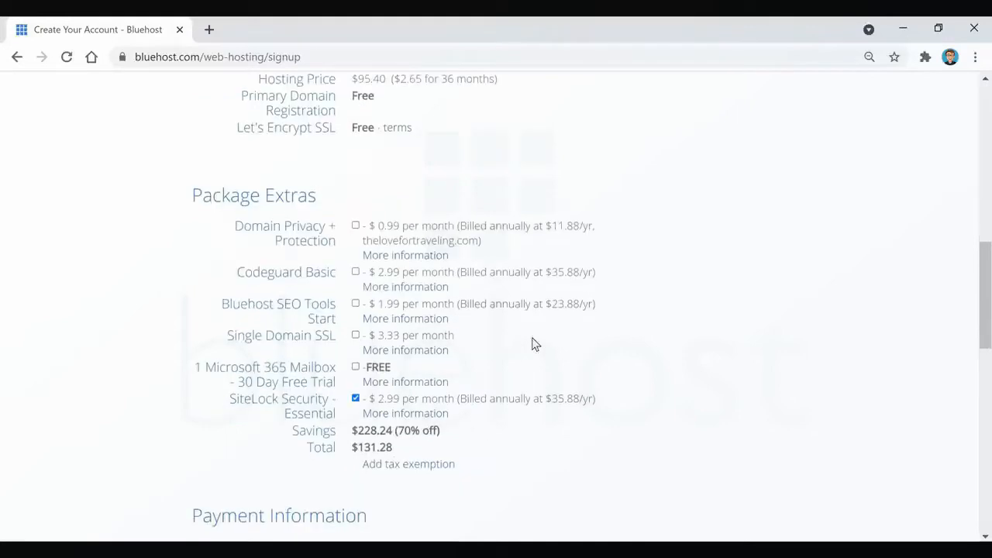
click(355, 322)
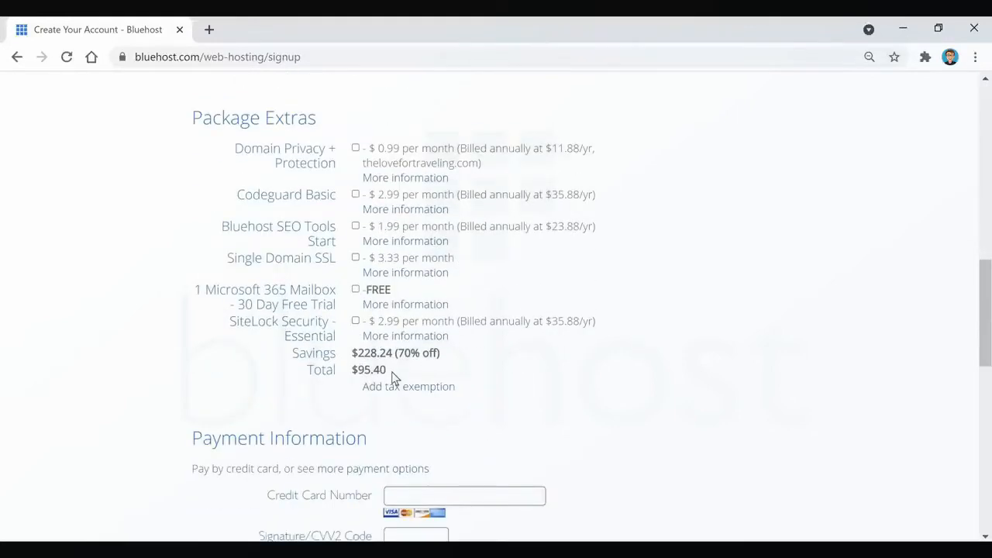
Check the payment and account information sections and submit the hosting sign-up form.
scroll(631, 382, down, 4)
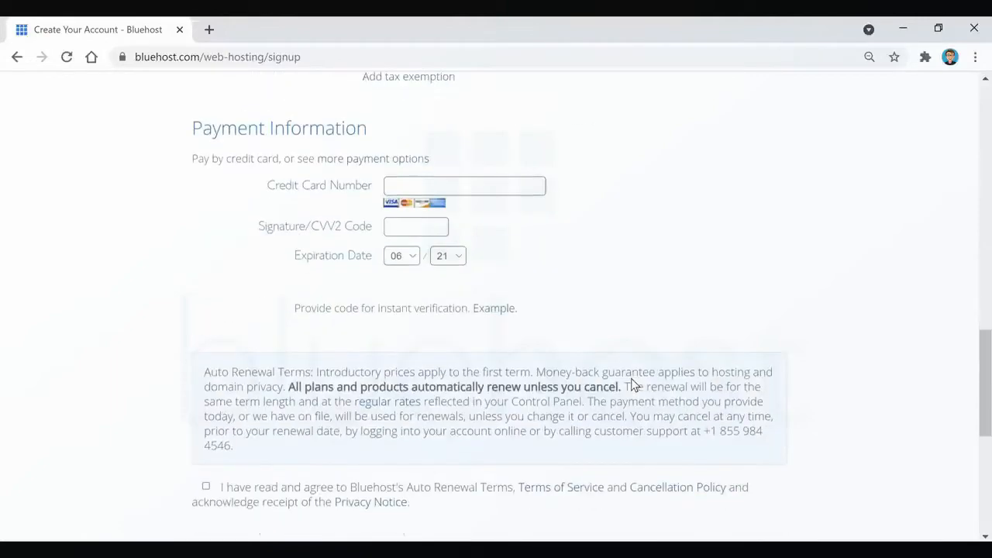
scroll(631, 378, up, 12)
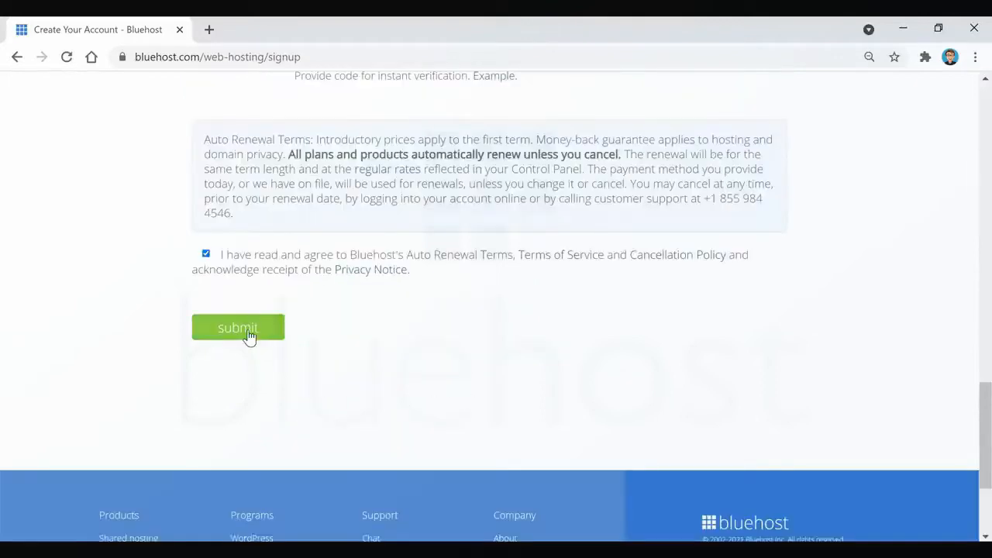
click(248, 332)
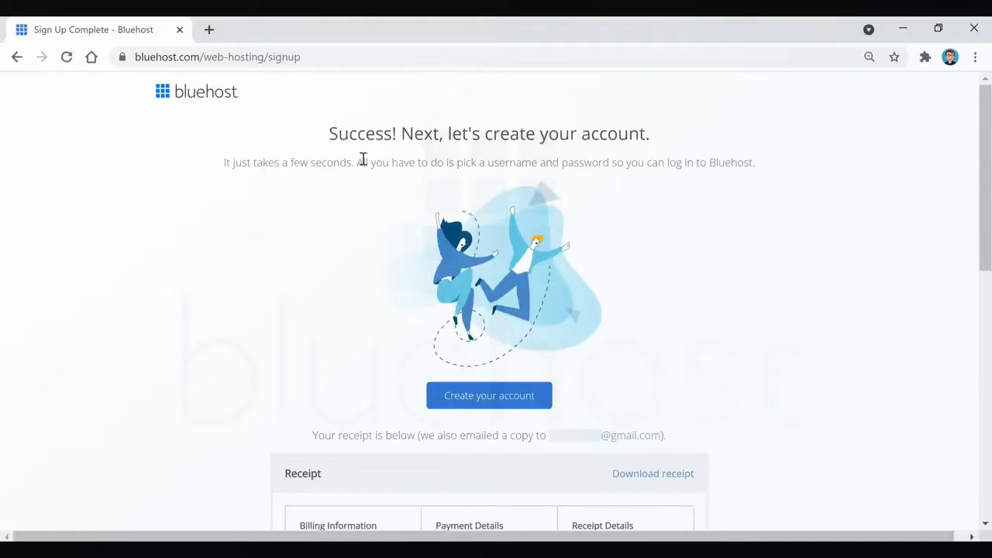
Create the hosting account for thelovefortraveling.com by entering and retyping a new password and agreeing to the Privacy Policy and Terms of Service.
click(489, 397)
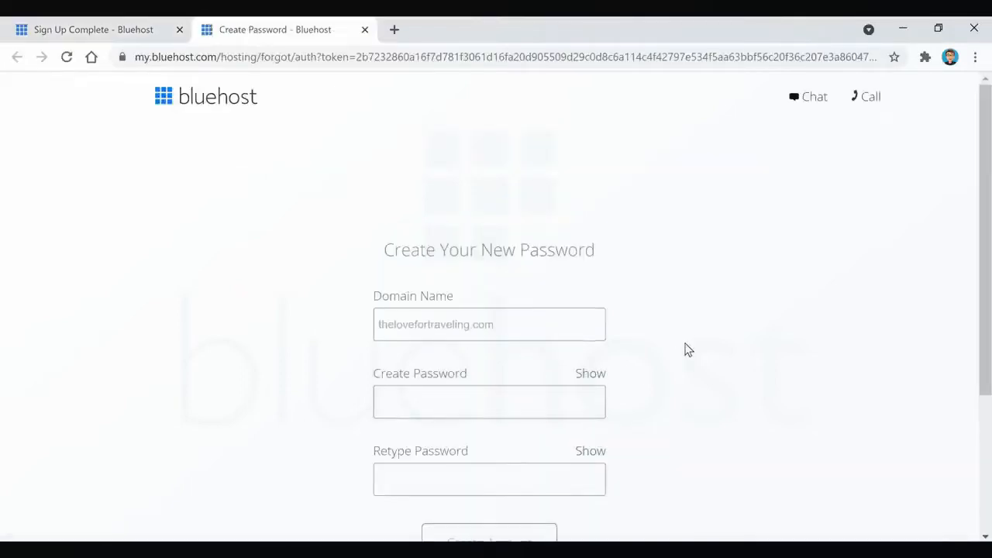
scroll(685, 349, down, 1)
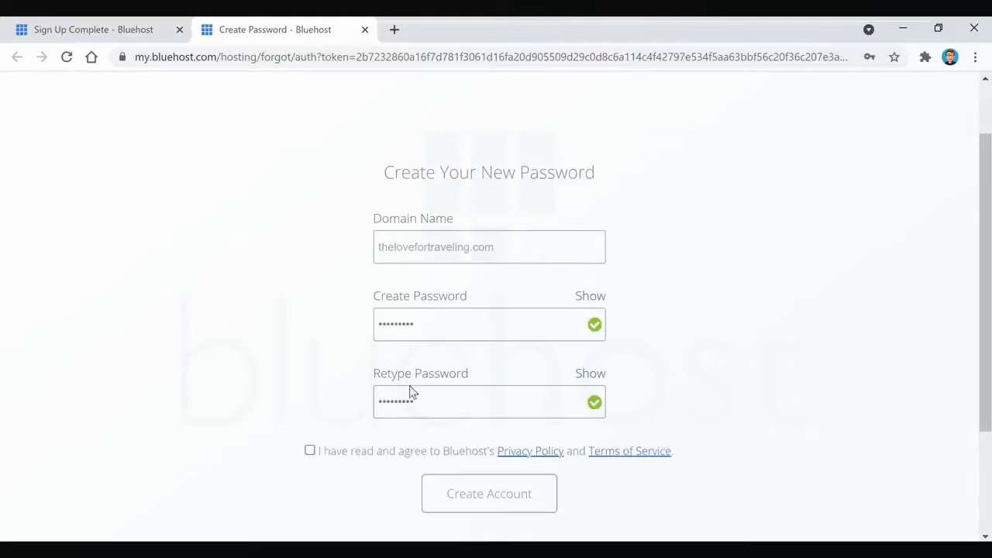
click(361, 451)
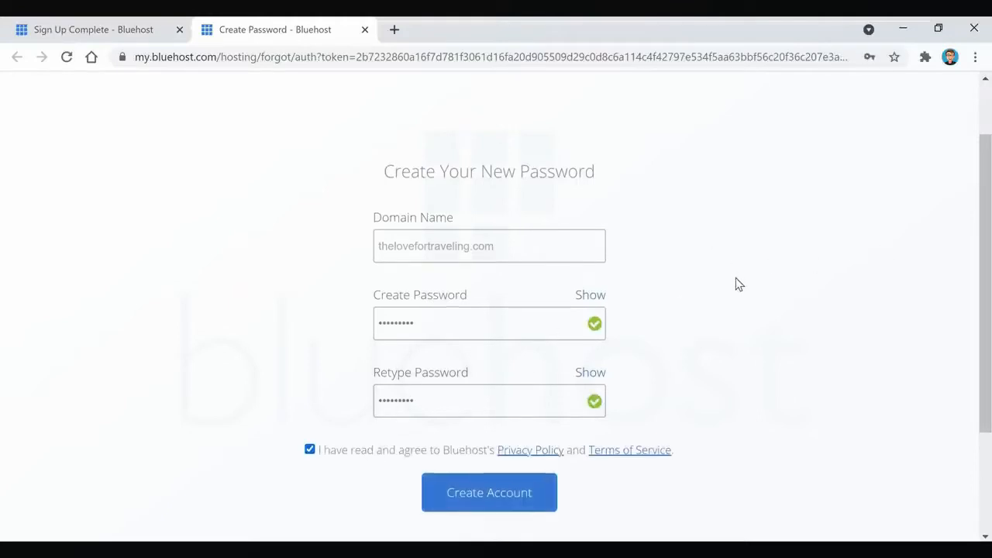
click(510, 504)
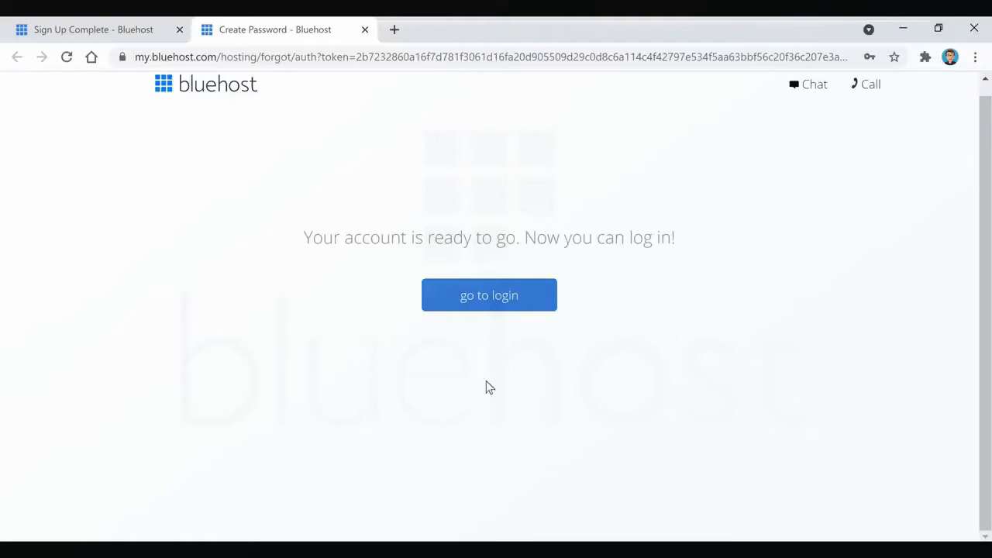
Log in to the hosting account with the domain thelovefortraveling.com and the account password.
click(488, 304)
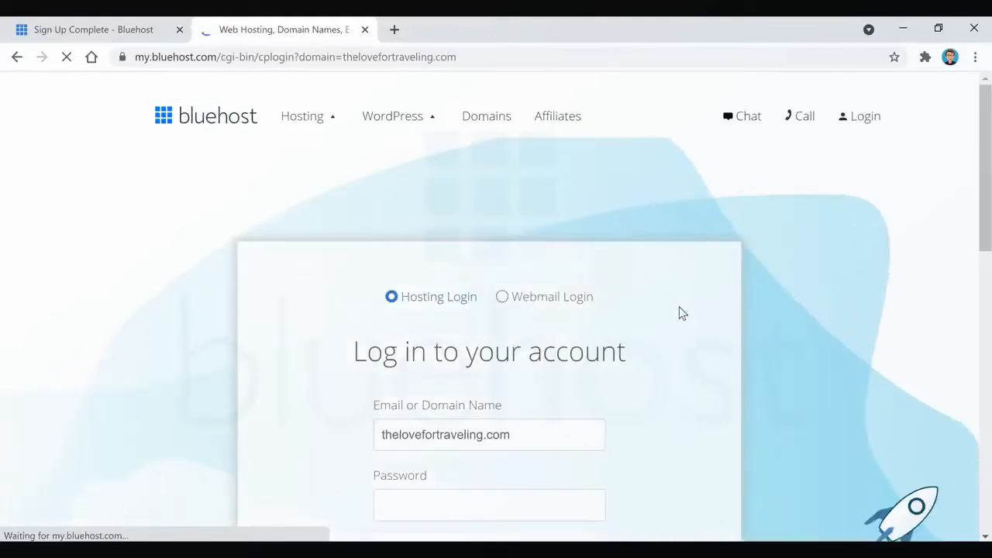
scroll(674, 302, down, 1)
scroll(664, 293, down, 1)
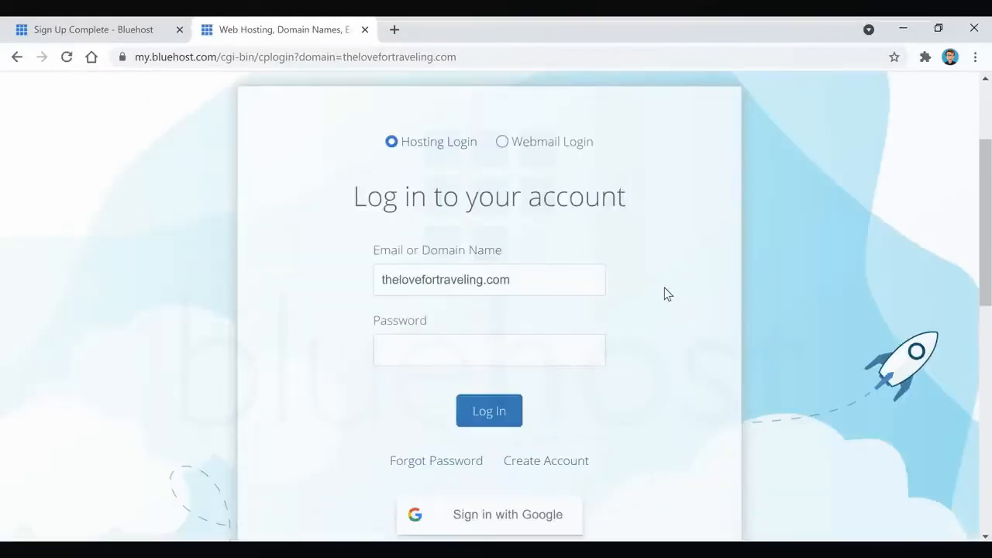
click(502, 419)
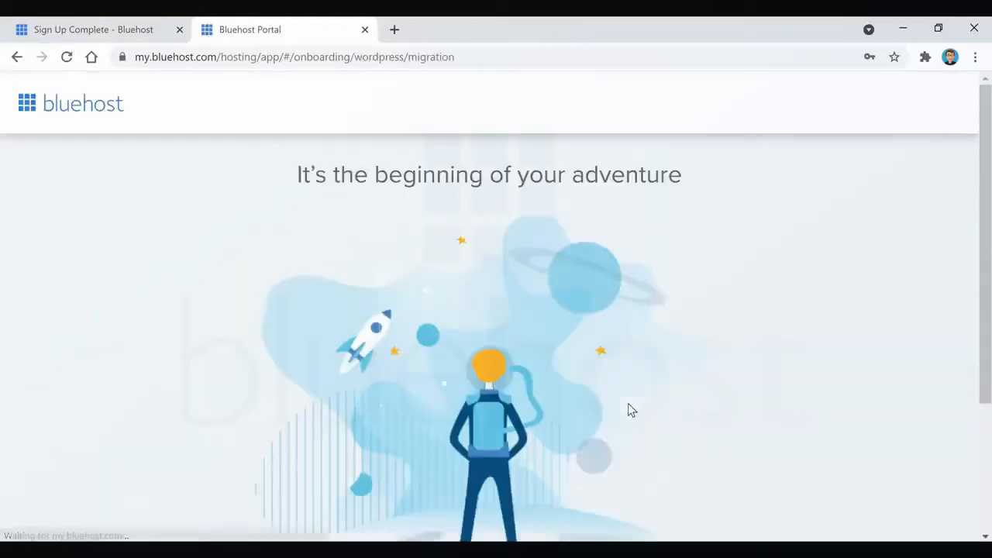
Start creating a website and skip the onboarding questions about help wanted, kind of site and comfort level.
scroll(654, 292, down, 1)
scroll(657, 293, down, 2)
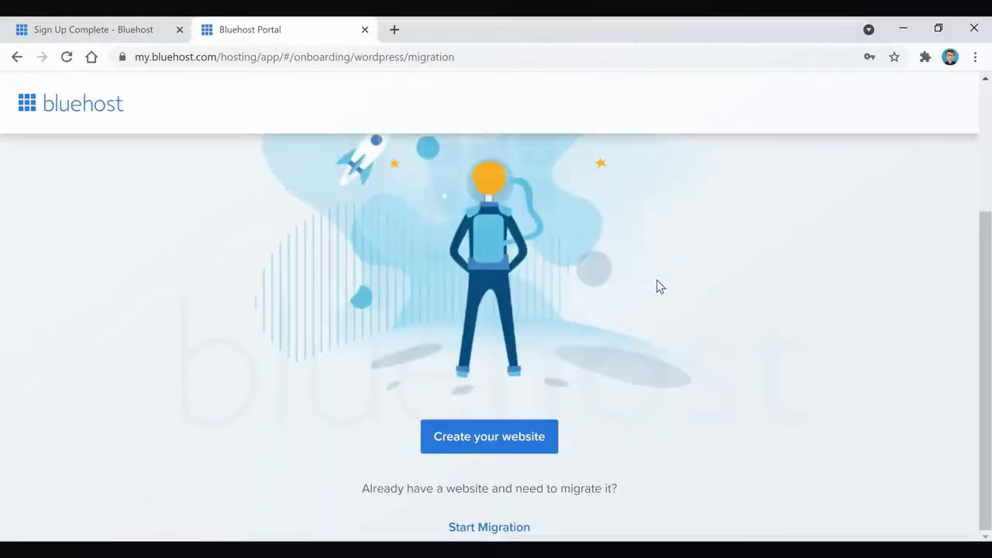
click(510, 452)
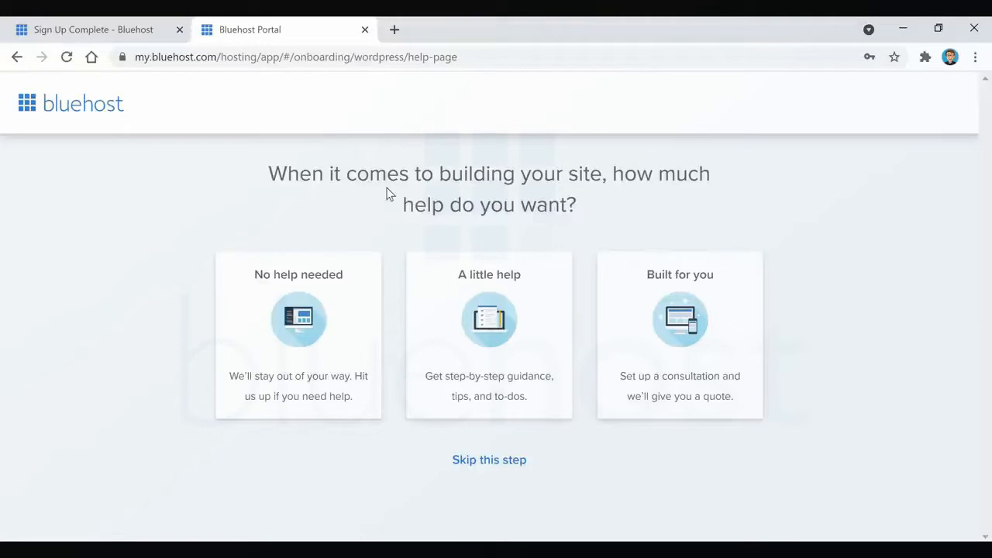
click(489, 465)
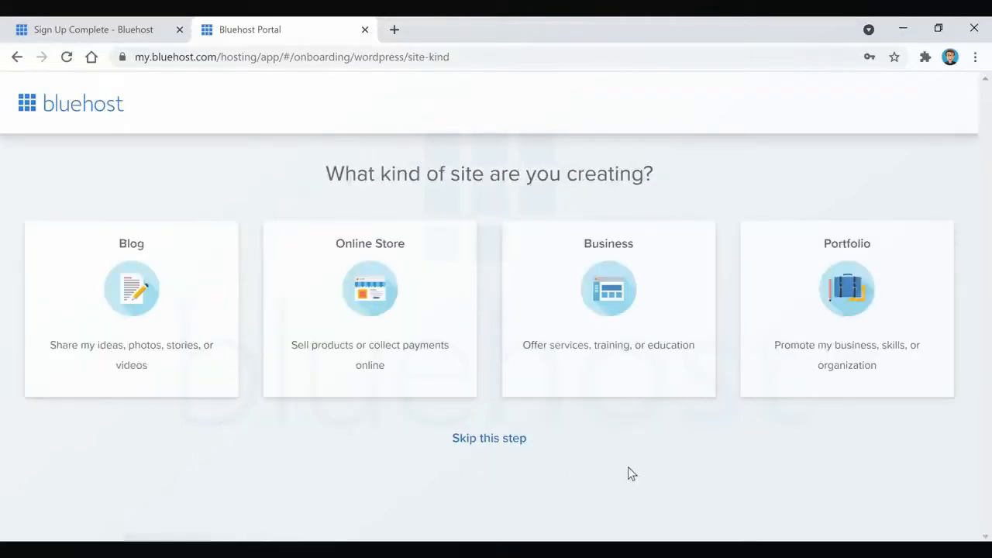
click(485, 441)
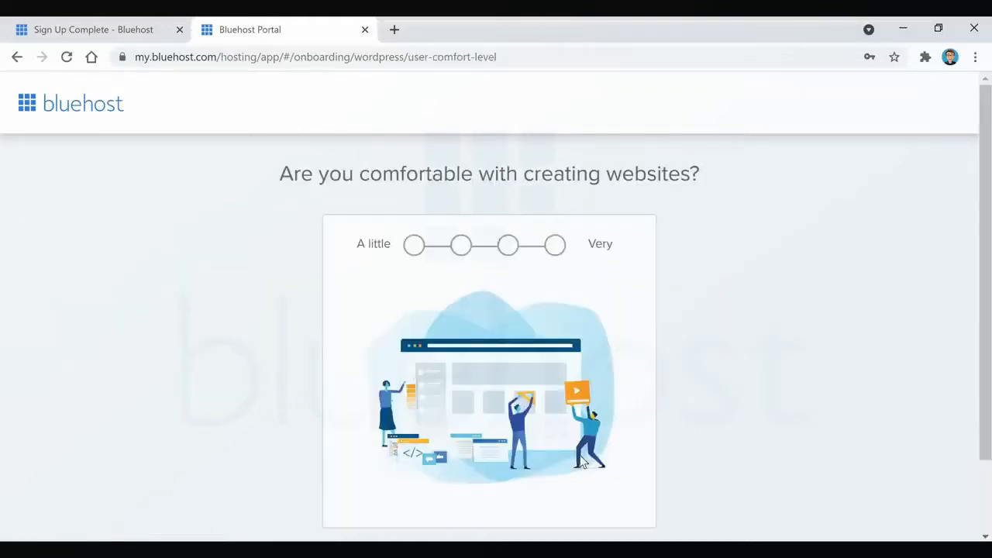
scroll(708, 234, down, 1)
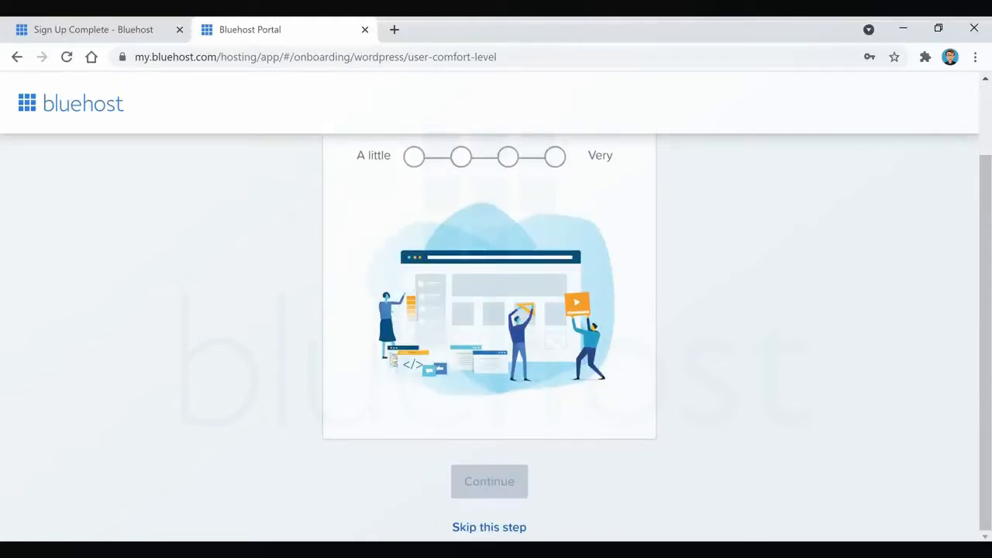
click(507, 527)
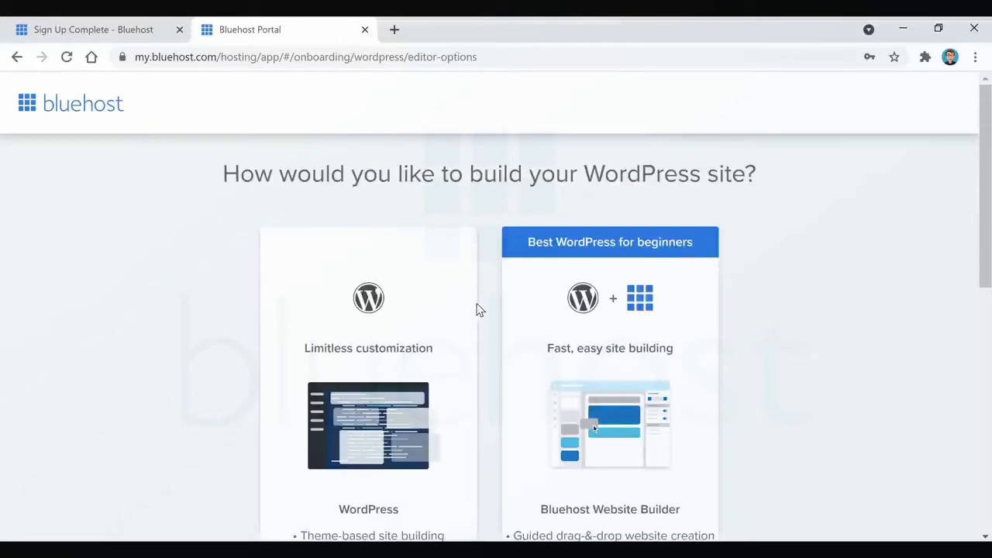
Choose the WordPress option with limitless customization as the way to build the site.
scroll(452, 285, down, 1)
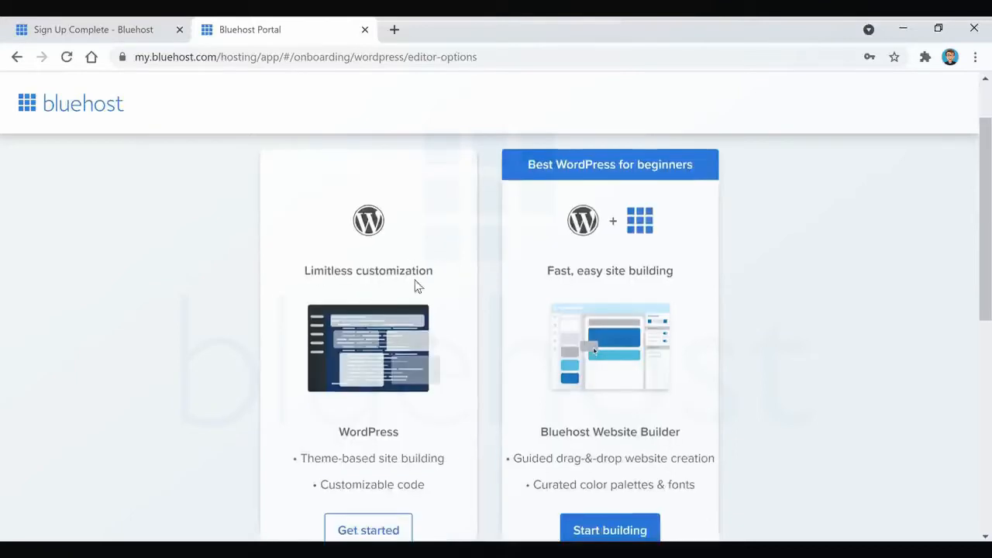
scroll(410, 341, down, 1)
click(367, 464)
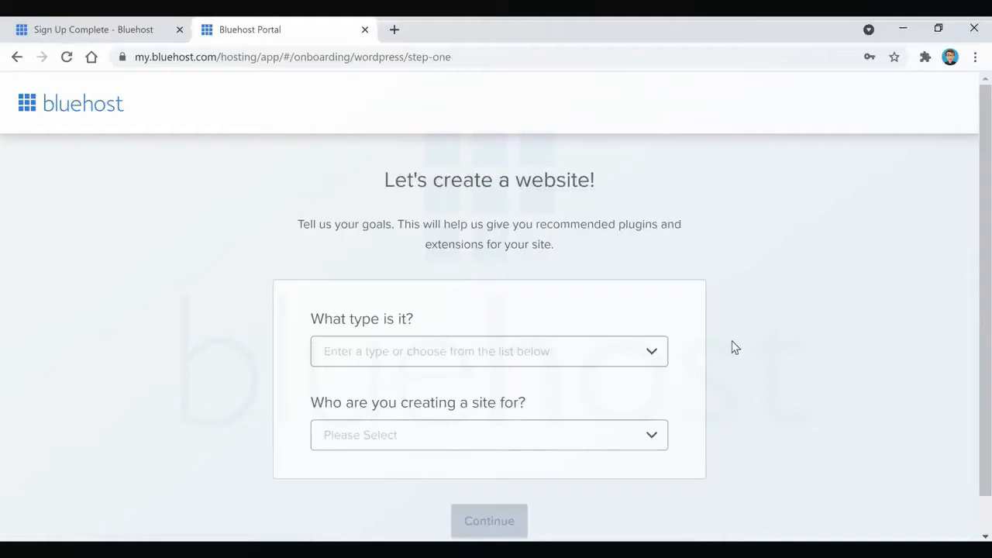
Skip the onboarding steps for site type, site name and tagline, and theme selection.
scroll(735, 347, down, 1)
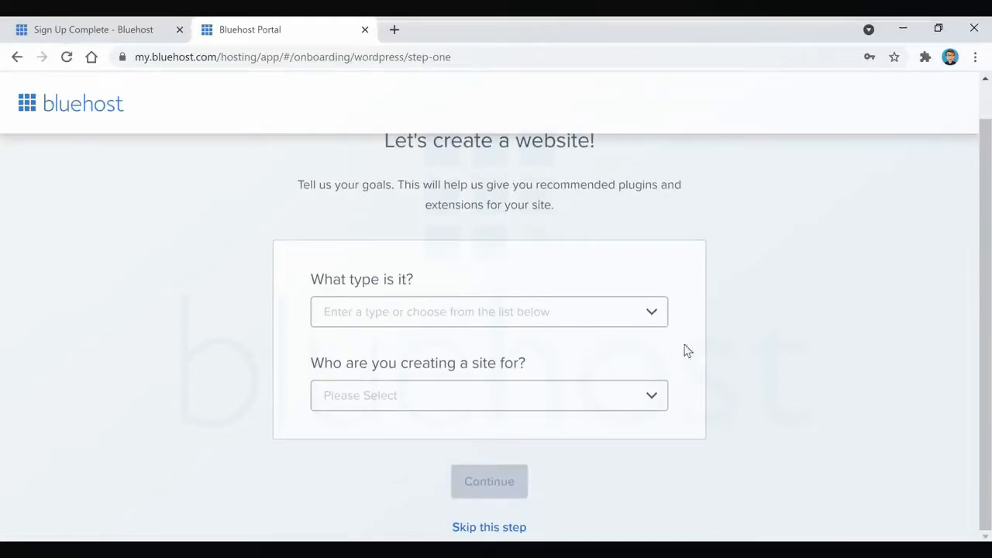
click(509, 529)
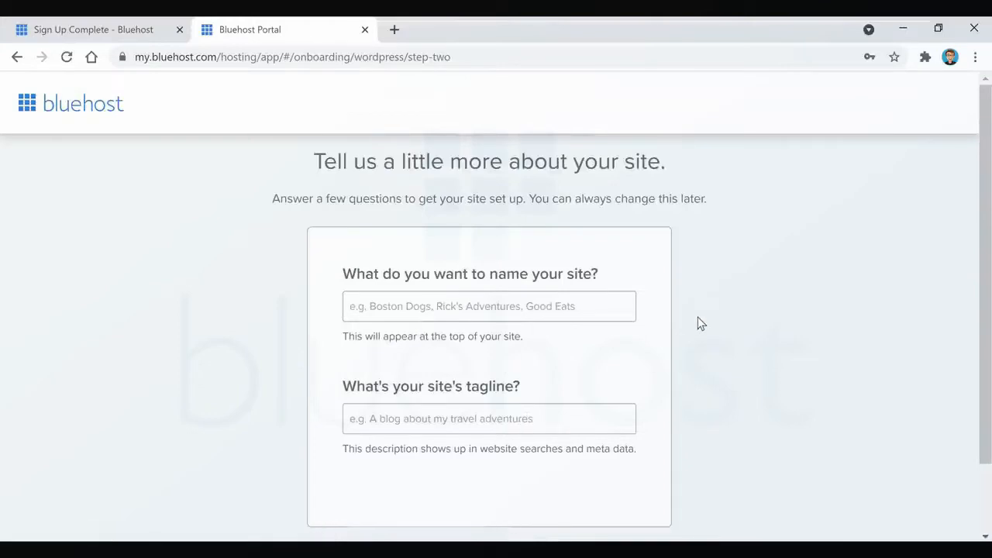
scroll(697, 323, down, 1)
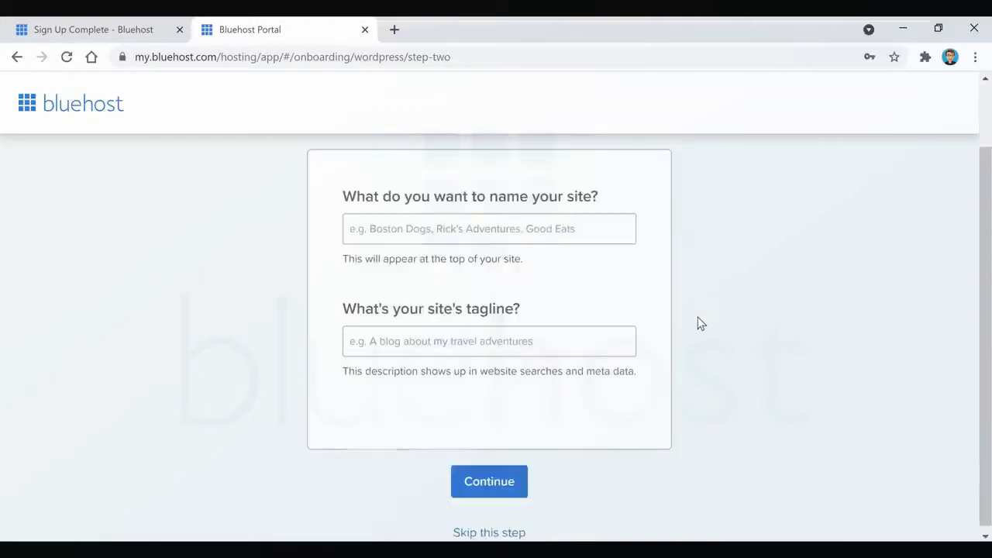
click(498, 530)
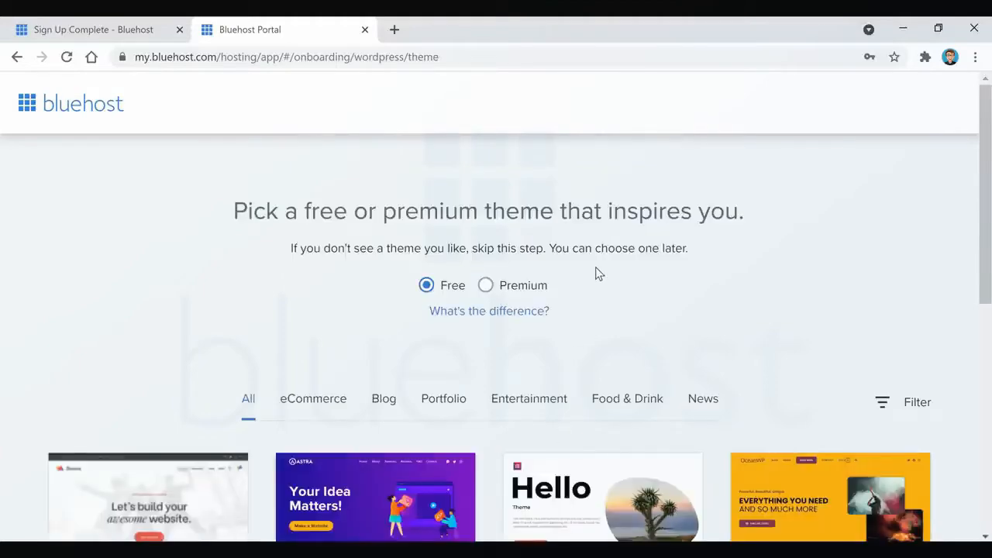
scroll(596, 272, down, 4)
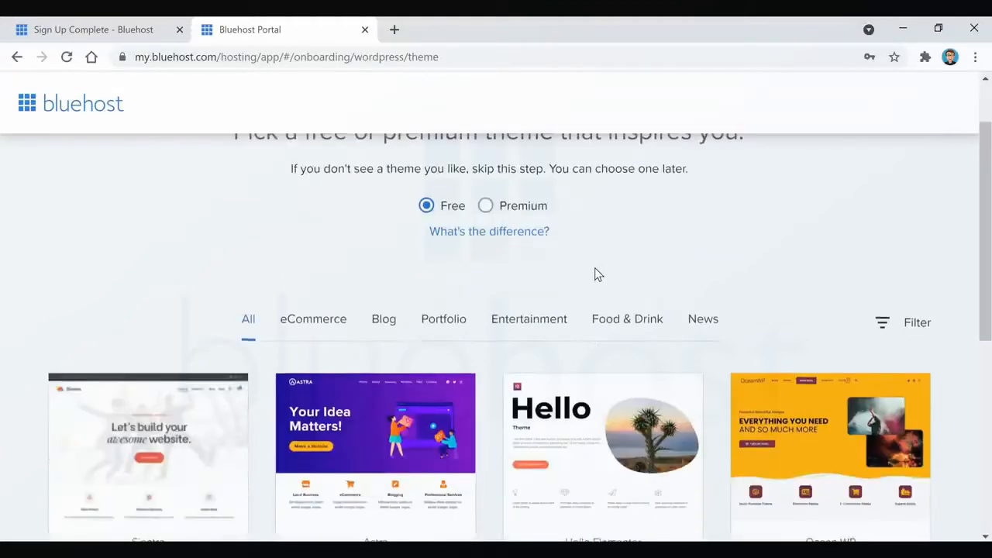
scroll(594, 267, down, 3)
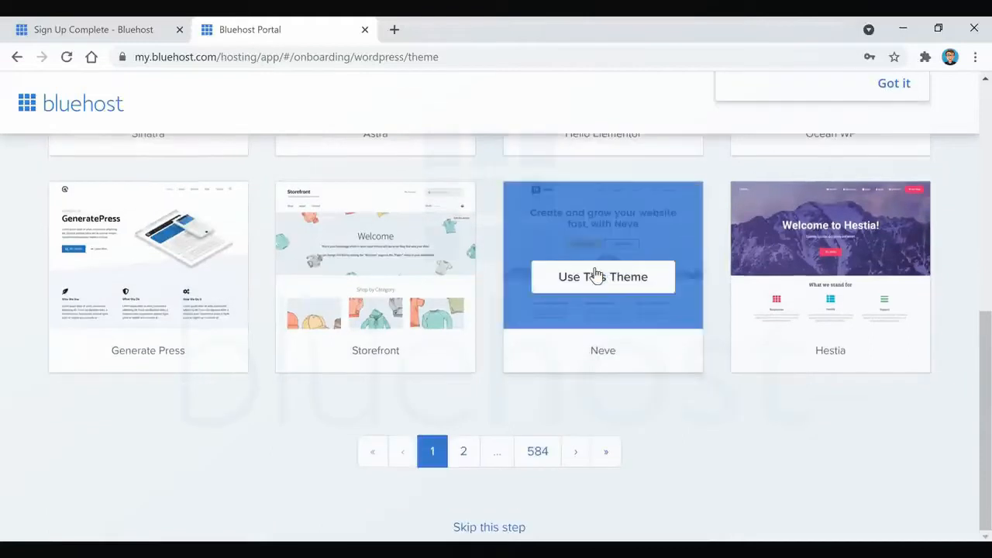
click(490, 529)
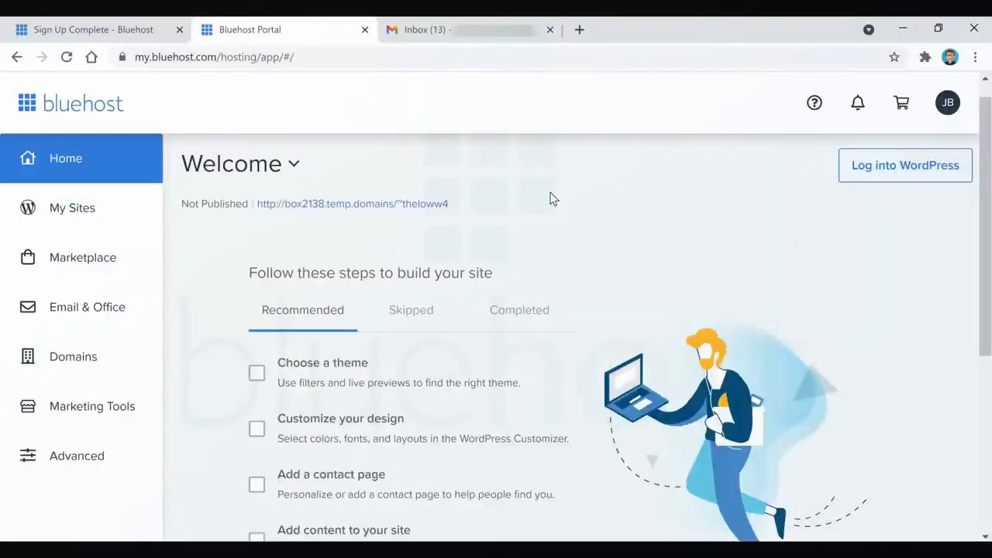
Log into WordPress from the hosting portal and close the Gmail inbox page.
click(902, 176)
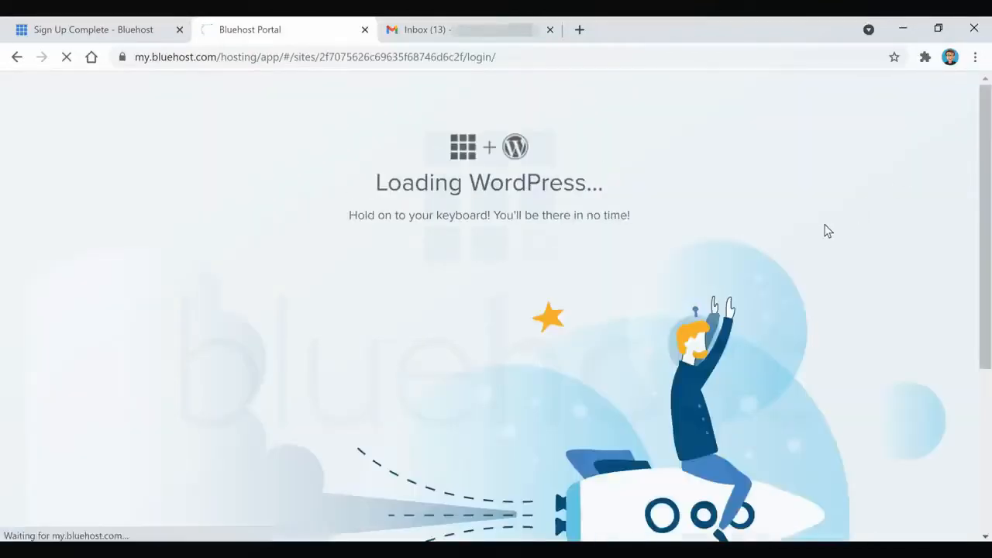
click(549, 29)
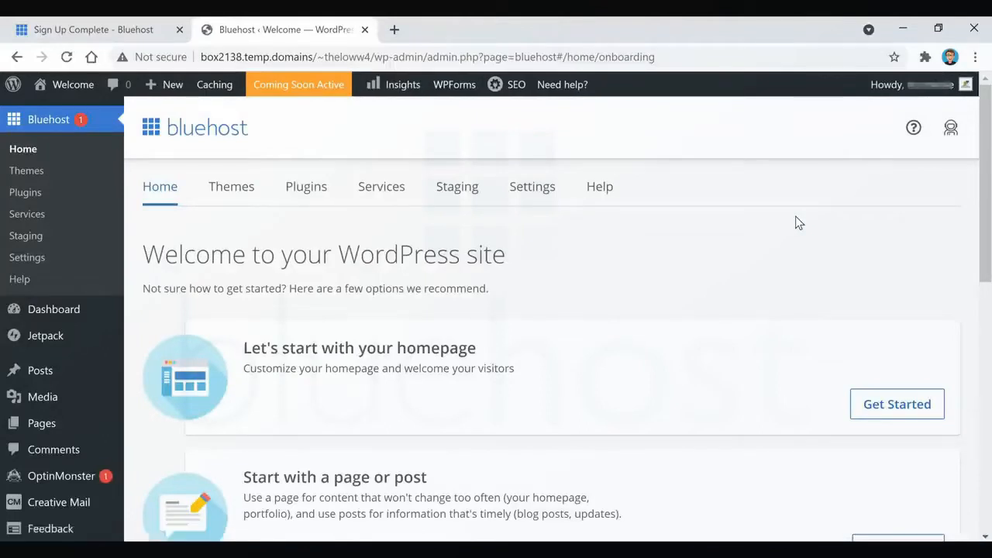
Take the site out of Coming Soon mode so it is live, and reload the WordPress admin page.
click(306, 89)
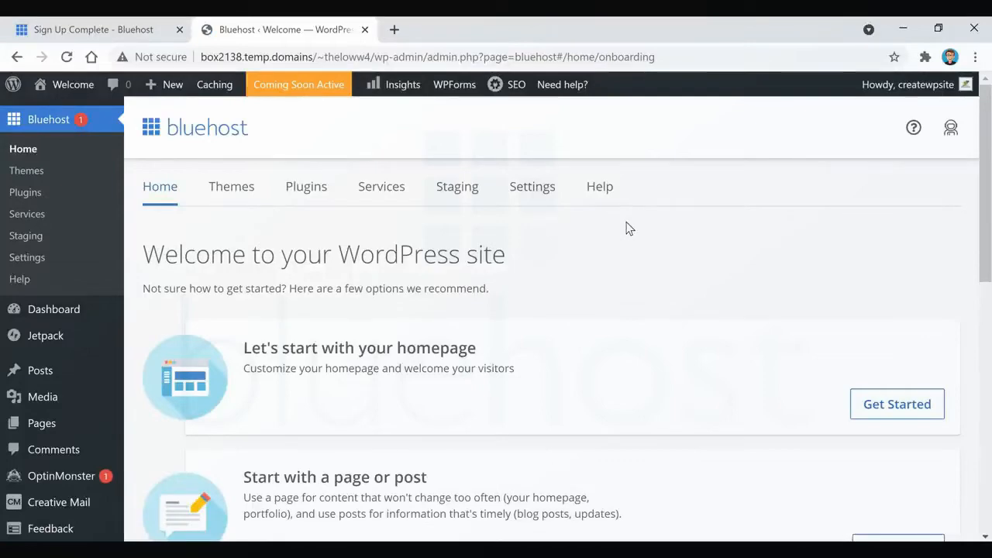
scroll(627, 233, down, 8)
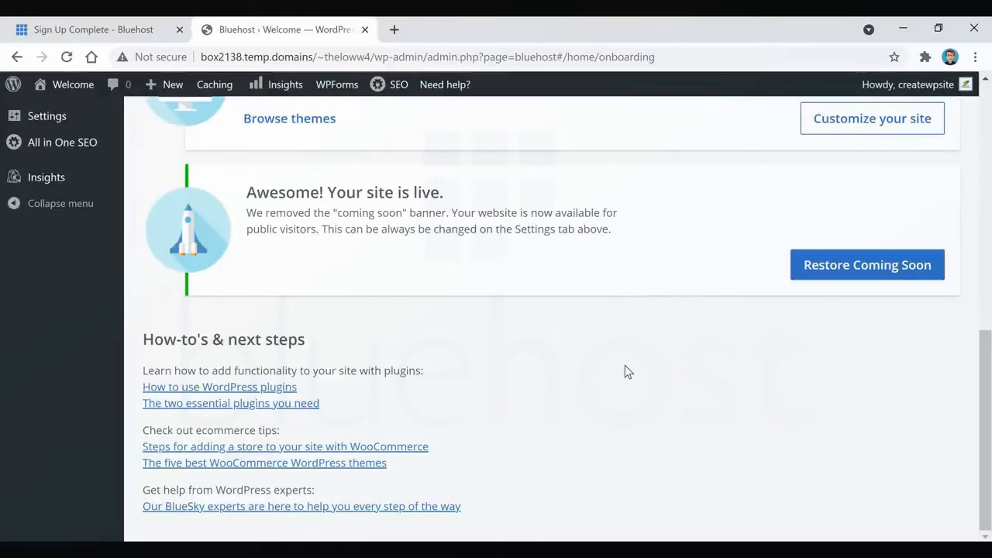
scroll(626, 368, up, 10)
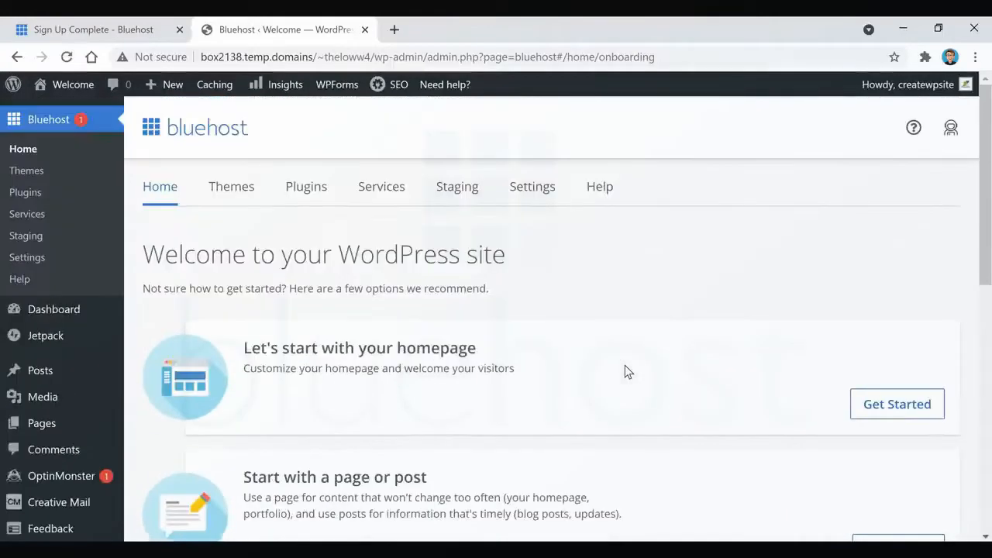
click(67, 56)
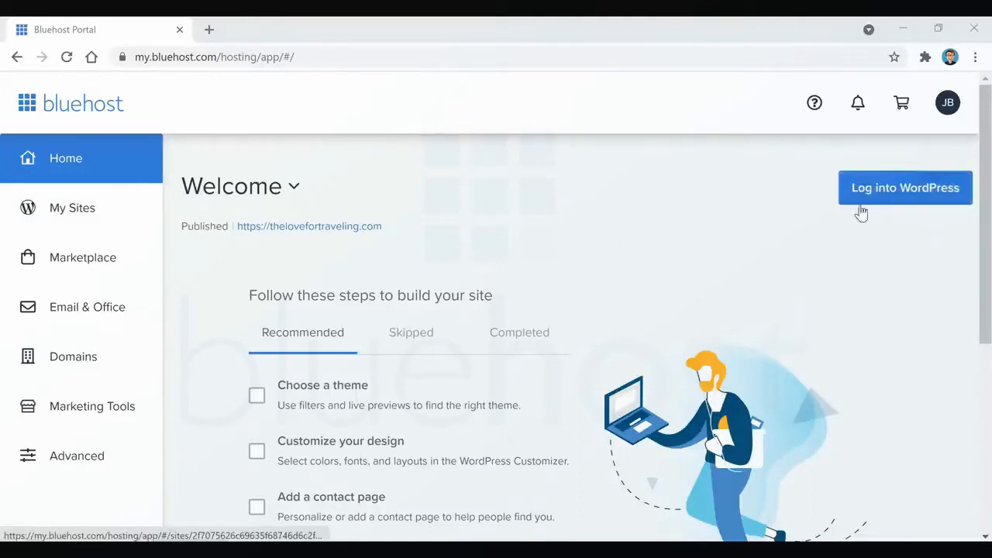
Open the management page of the thelovefortraveling.com site in the hosting portal and log in to WordPress from there.
click(88, 207)
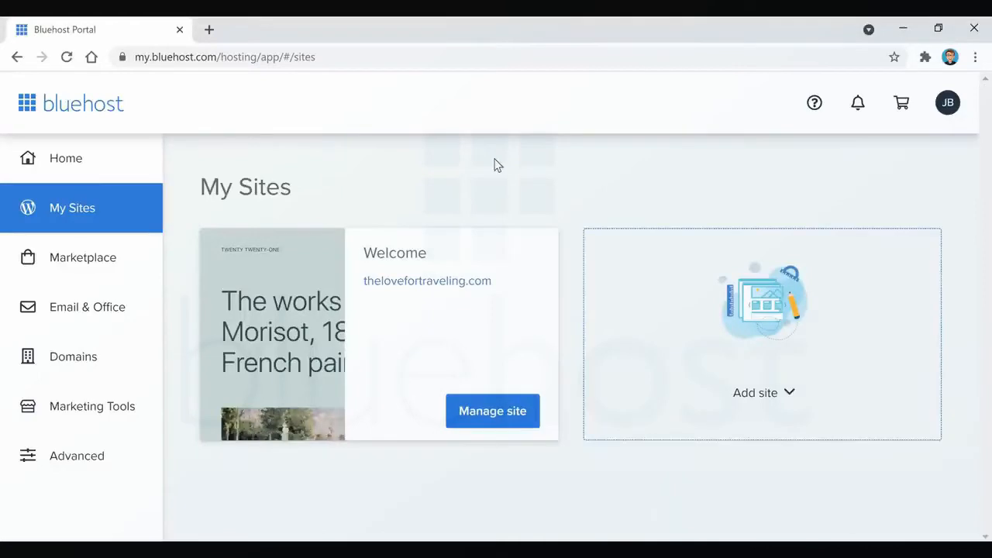
click(496, 428)
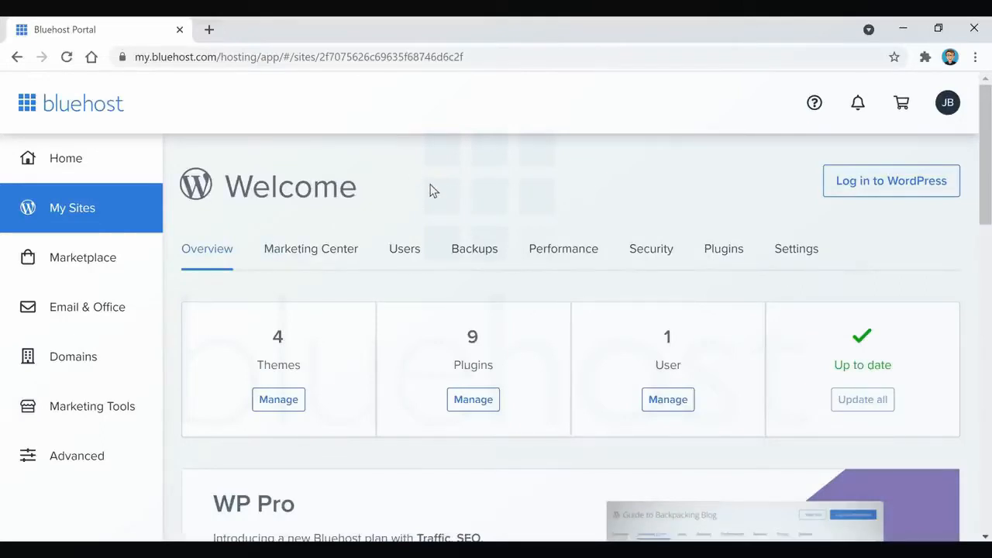
click(905, 191)
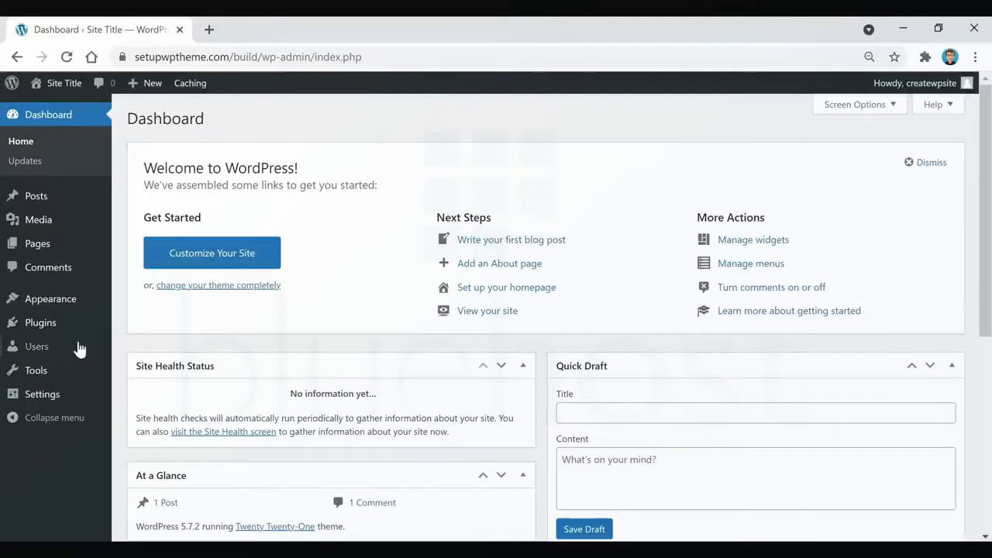
Open the general settings of the WordPress site and clear the default site title and tagline.
mouse_move(43, 395)
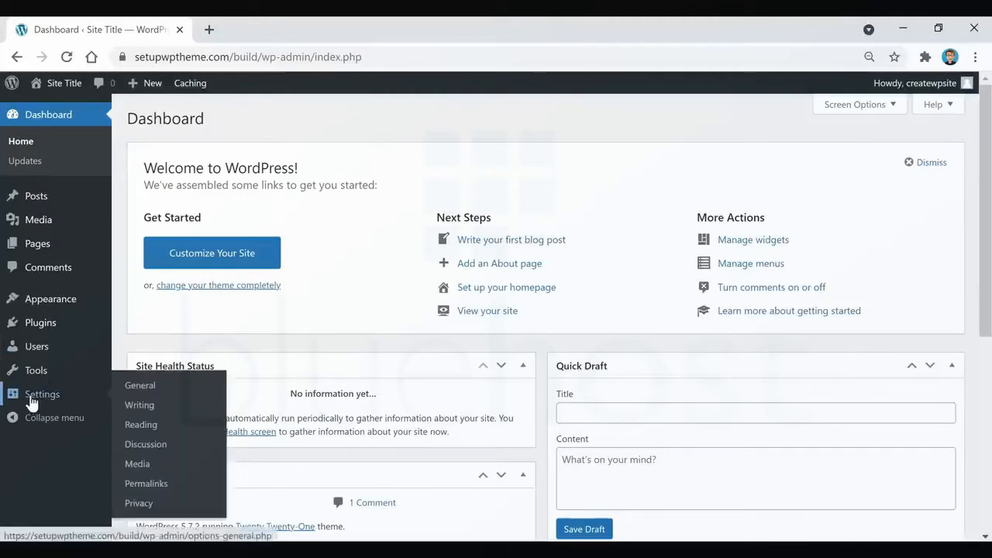
click(147, 391)
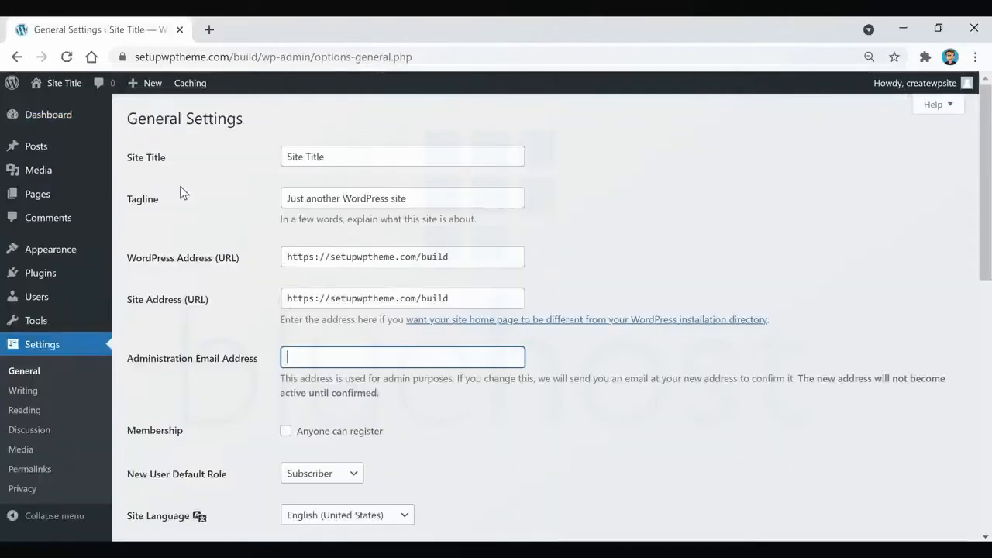
drag(382, 157, 263, 157)
key(BackSpace)
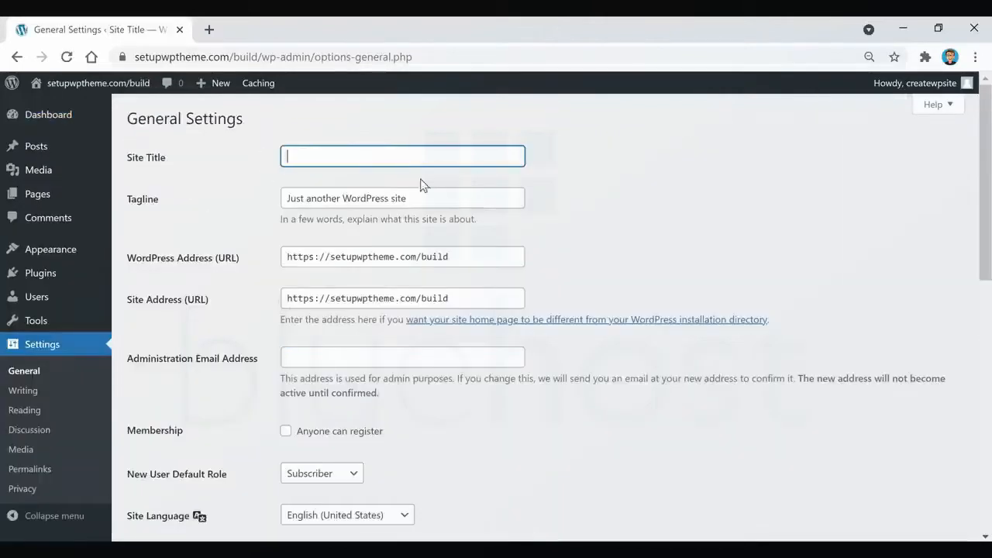
triple_click(468, 207)
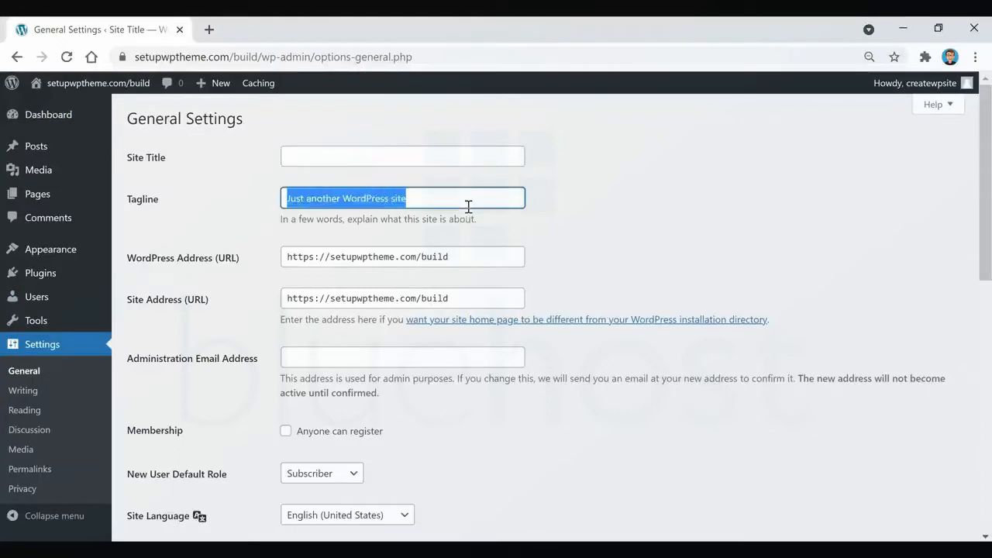
key(BackSpace)
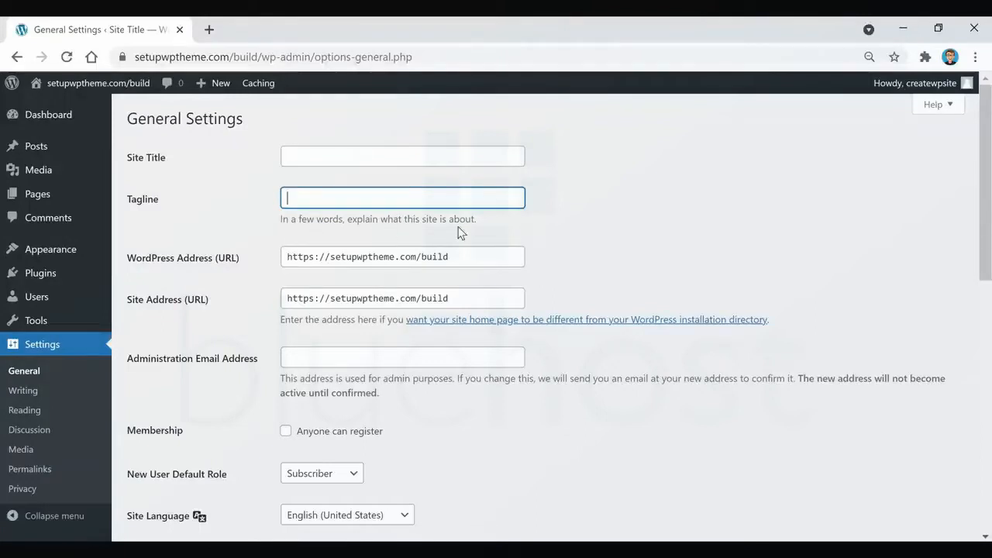
click(568, 163)
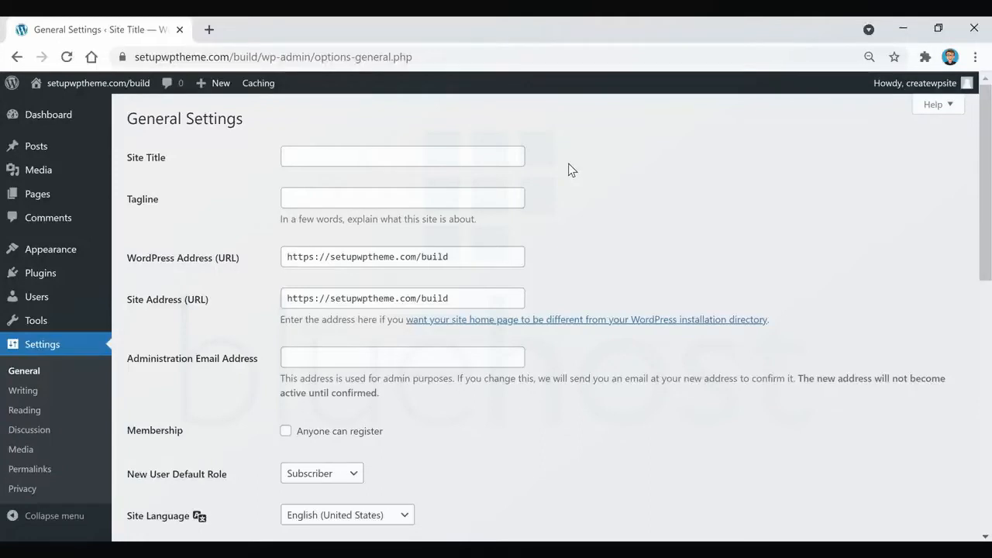
Set the site title to "One Mile At A Time".
click(455, 157)
text(One Mile At A t)
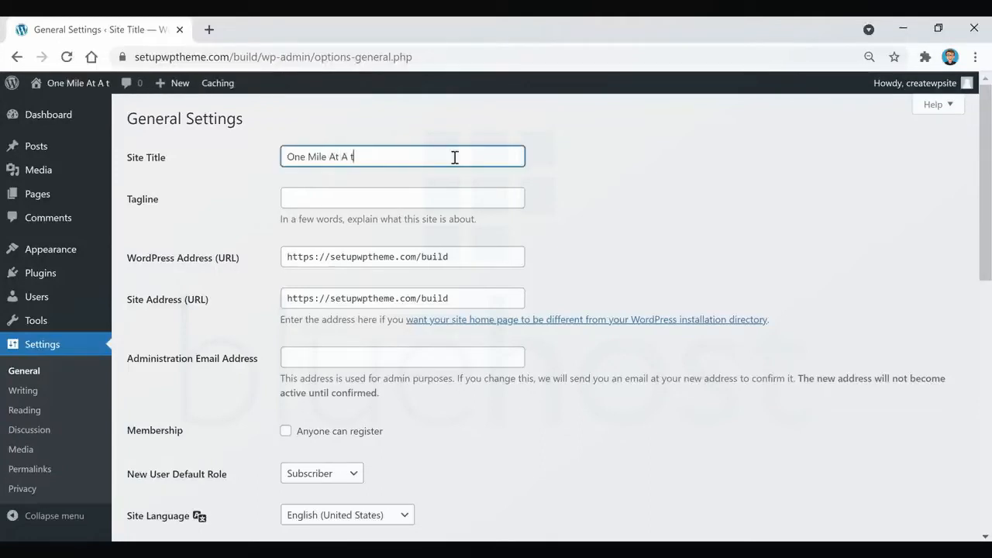
key(BackSpace)
text(T)
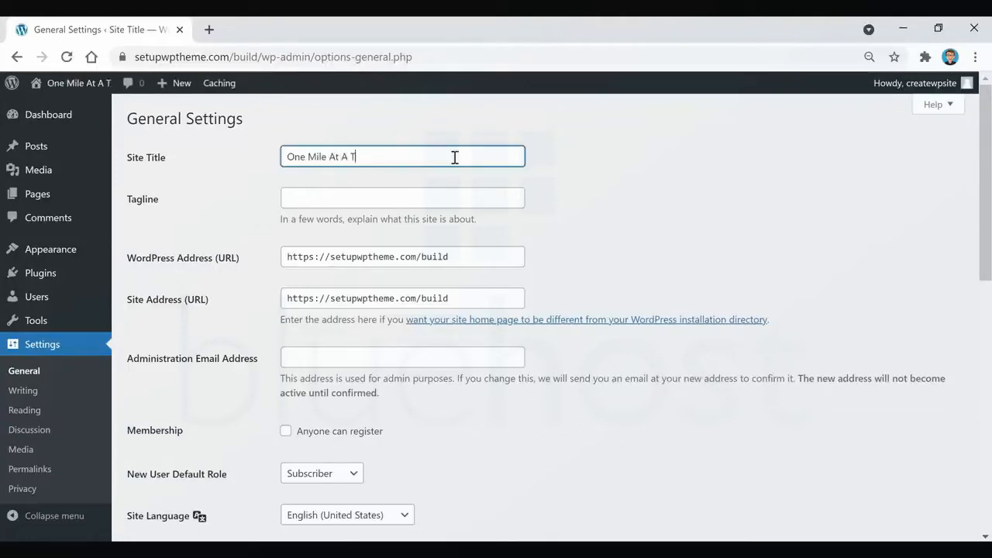
text(ime)
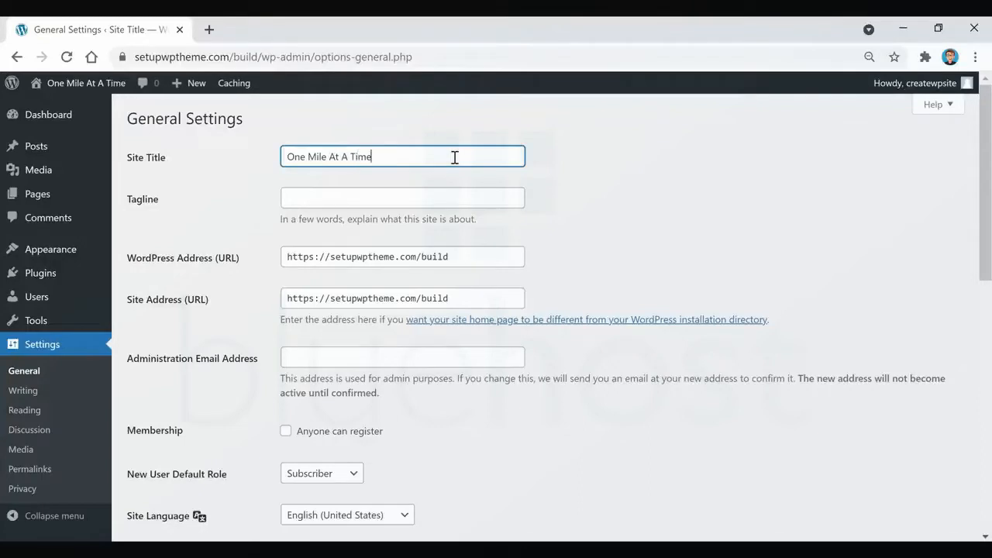
click(589, 151)
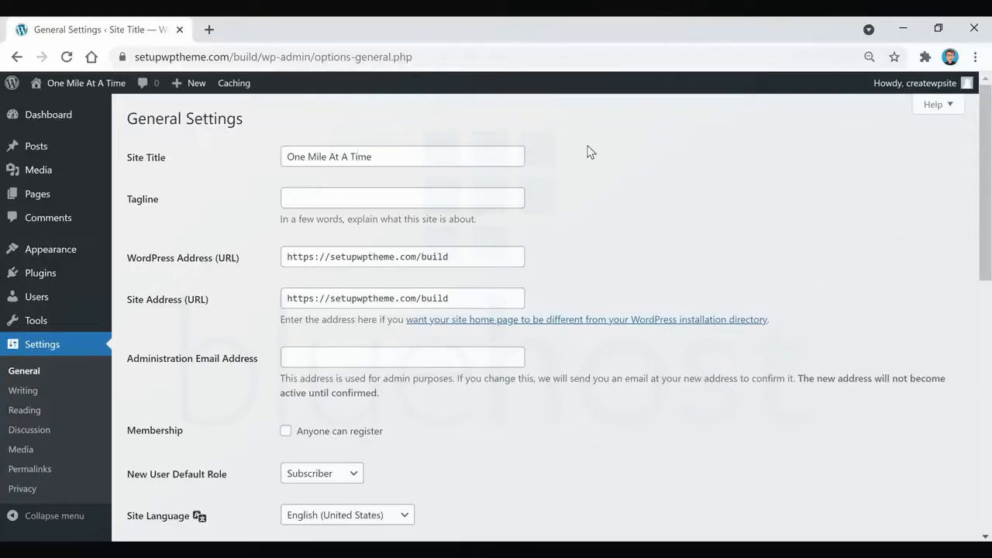
Set the tagline to "I haven't been everywhere, but it's on my list", including the quotation marks, and save the general settings.
click(487, 198)
text("I haven't been everywhere, but it's on my list)
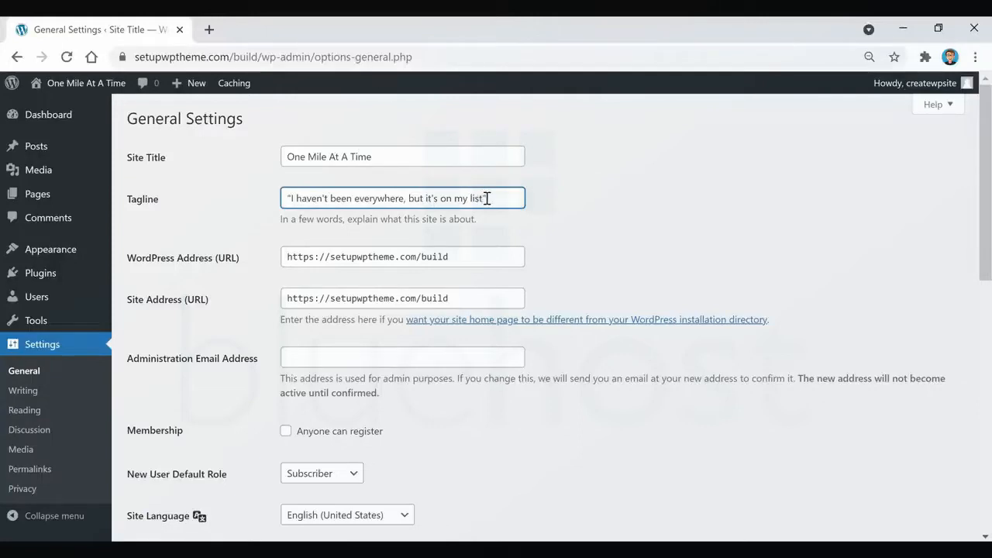
click(640, 199)
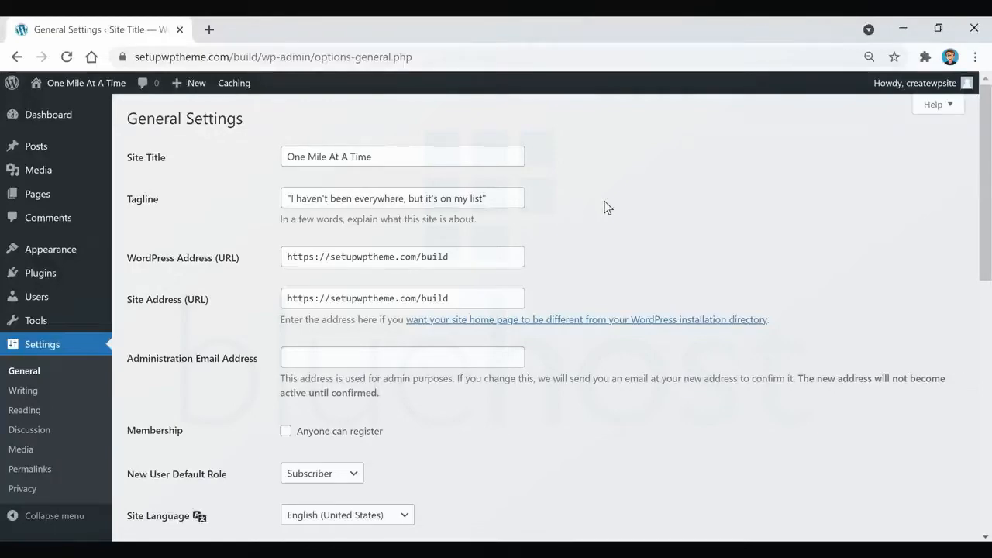
scroll(606, 207, down, 8)
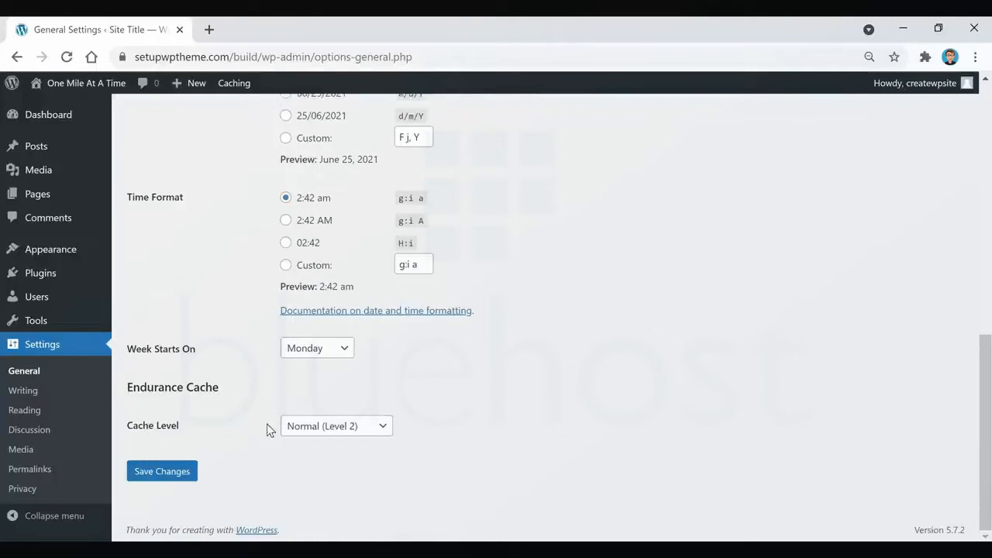
click(158, 480)
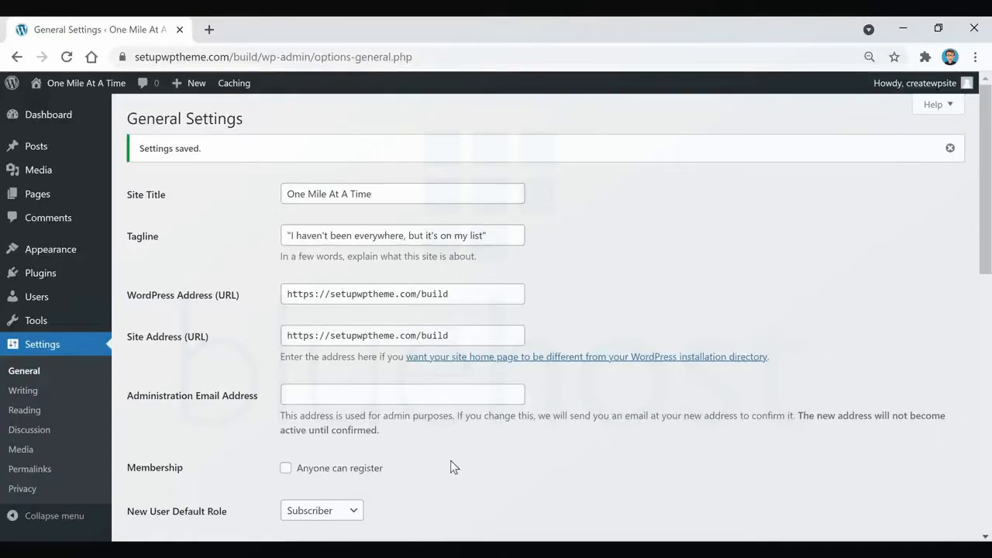
Change the permalink structure to Post name and save the permalink settings.
click(32, 470)
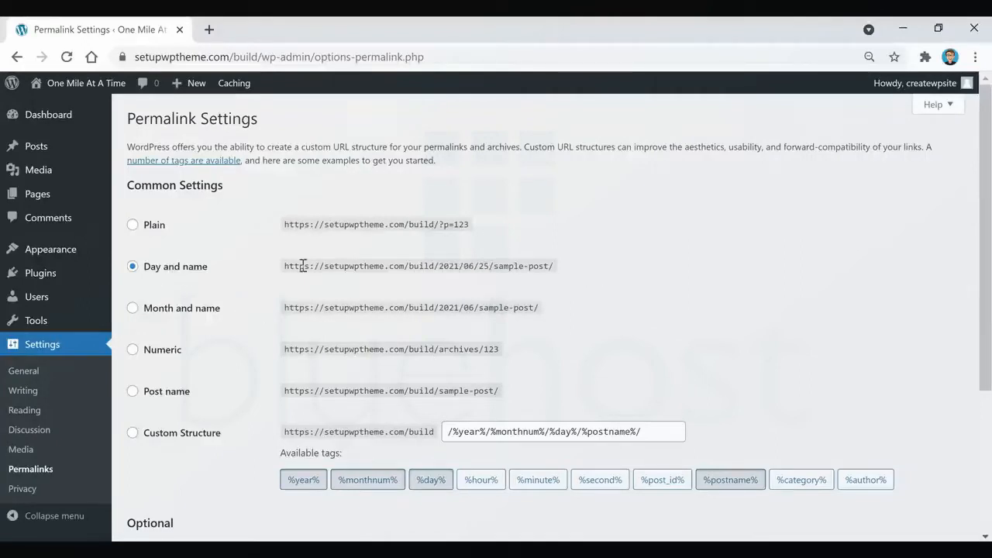
click(132, 397)
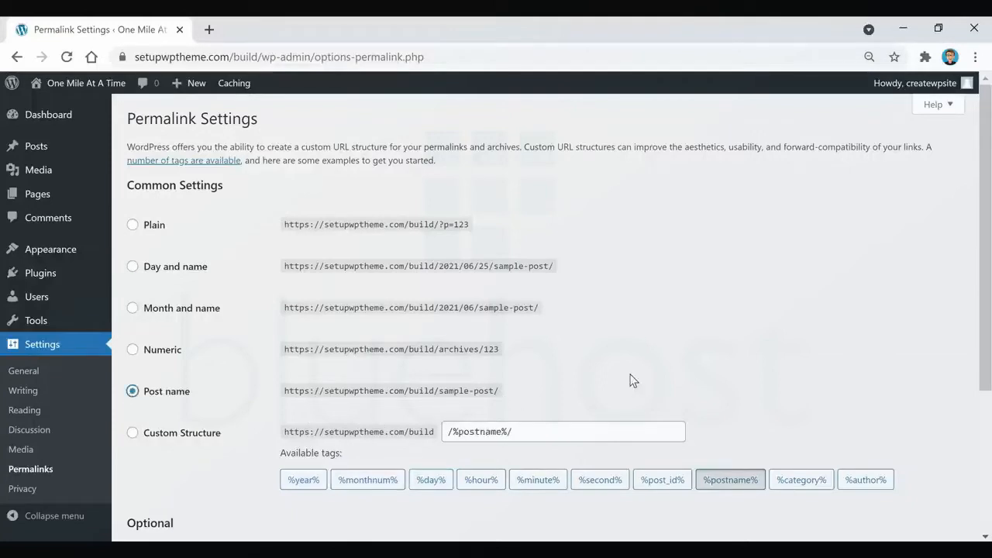
scroll(631, 379, down, 3)
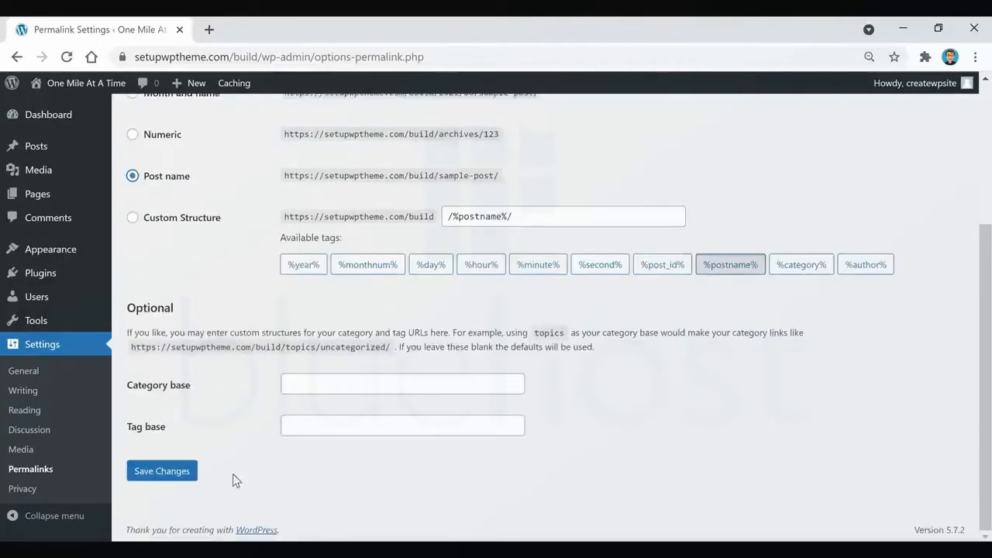
click(151, 480)
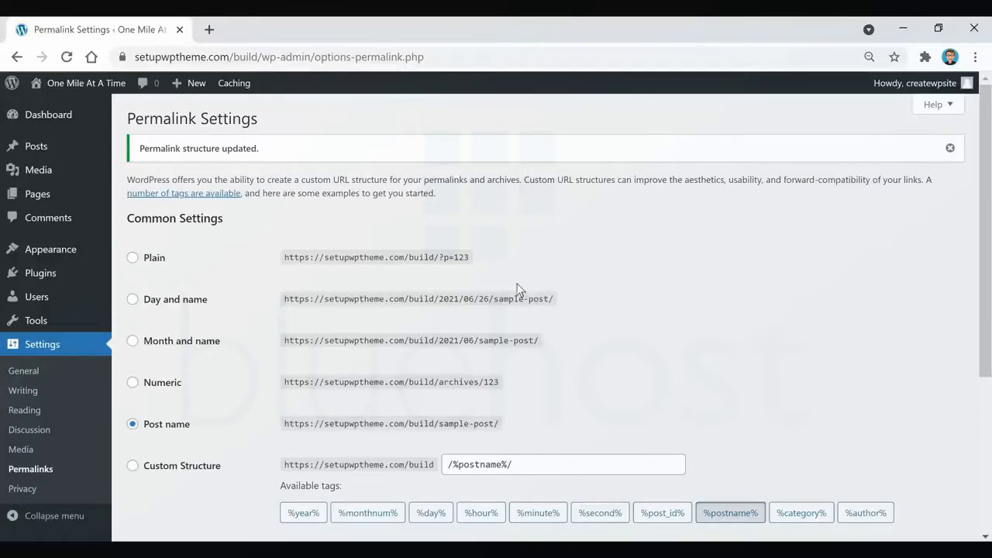
Go to the page for adding new themes and look through the Popular, Latest, Favorites and Feature Filter options, ending on the popular themes.
mouse_move(40, 255)
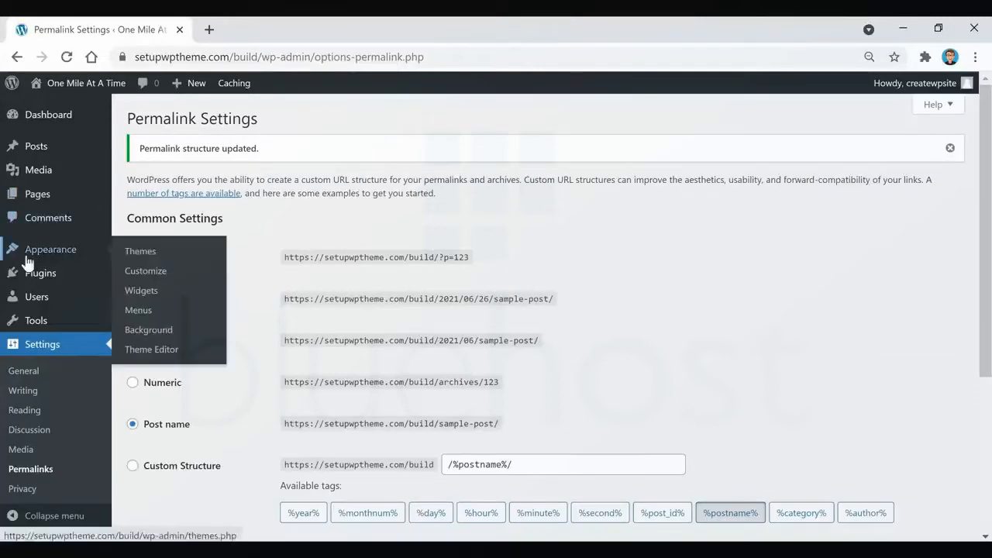
click(136, 253)
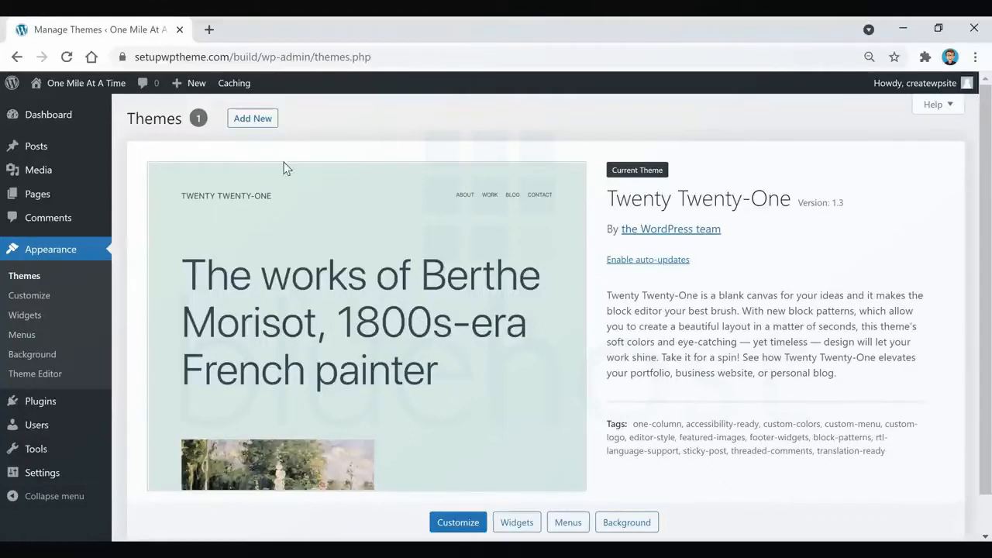
click(247, 122)
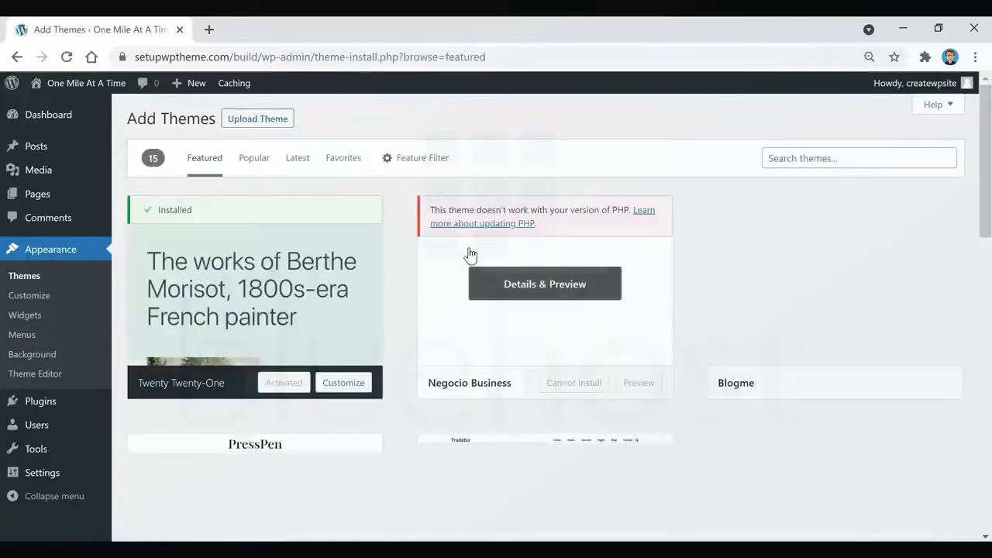
click(251, 163)
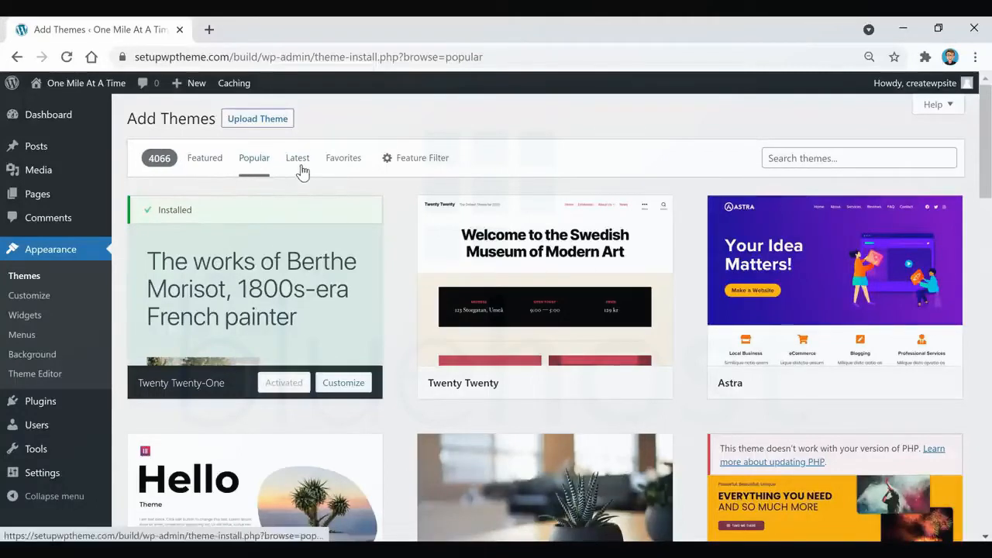
click(298, 158)
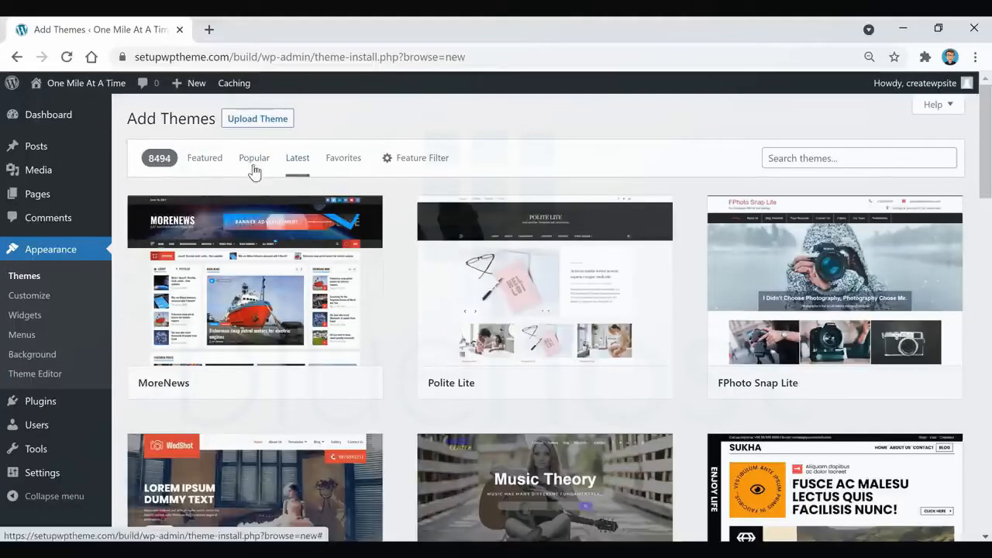
click(349, 162)
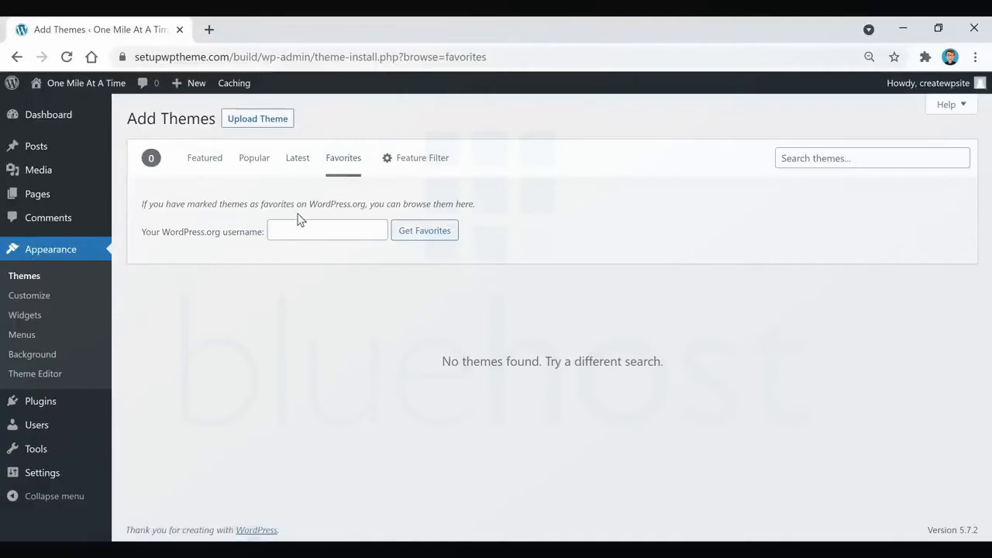
click(413, 165)
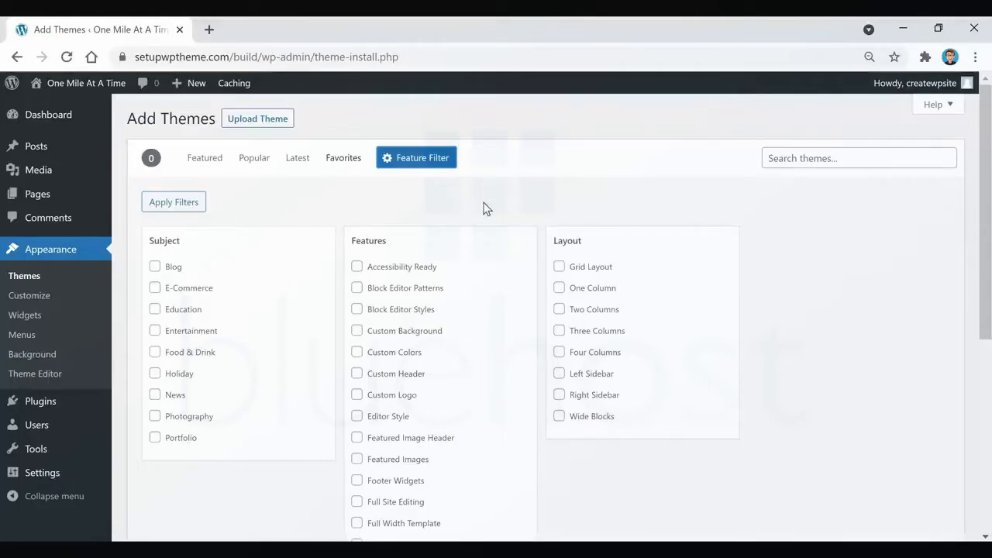
click(252, 160)
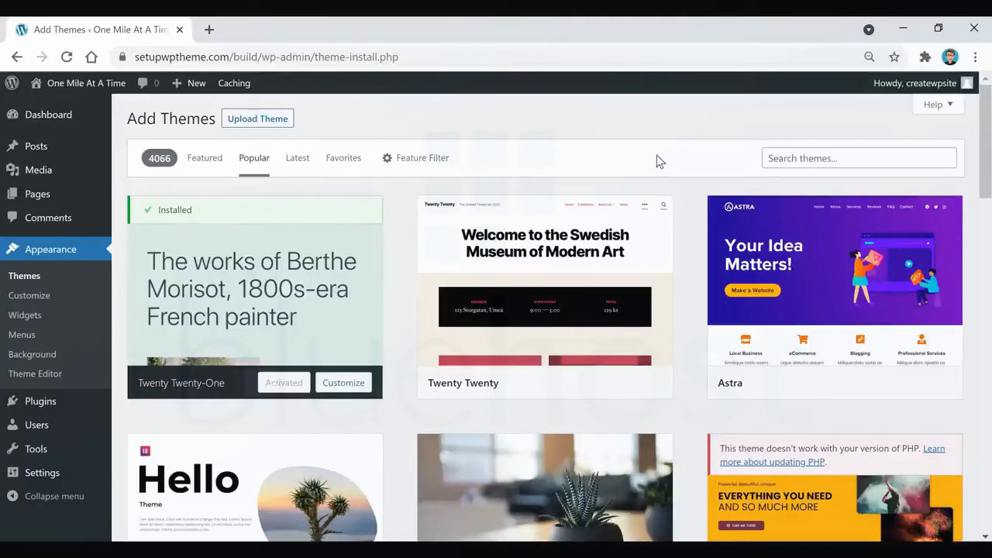
Search the theme directory for "power blog", then install and activate the Power Blog theme.
click(823, 158)
text(power blog)
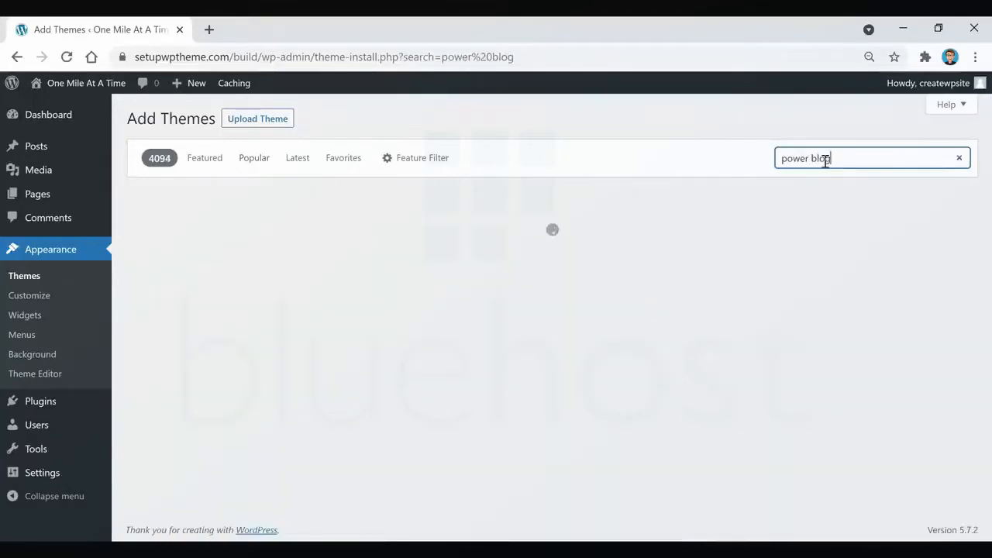
mouse_move(264, 345)
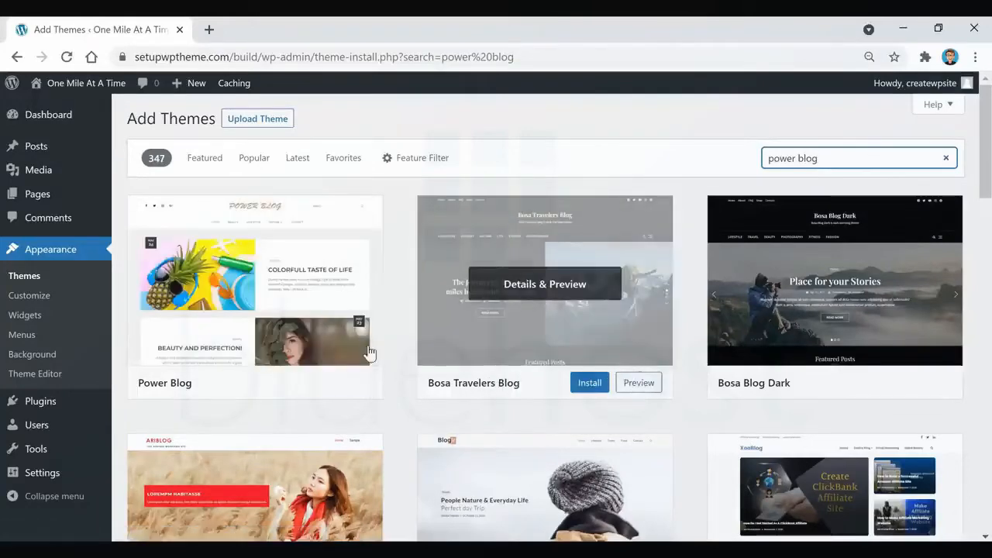
click(302, 390)
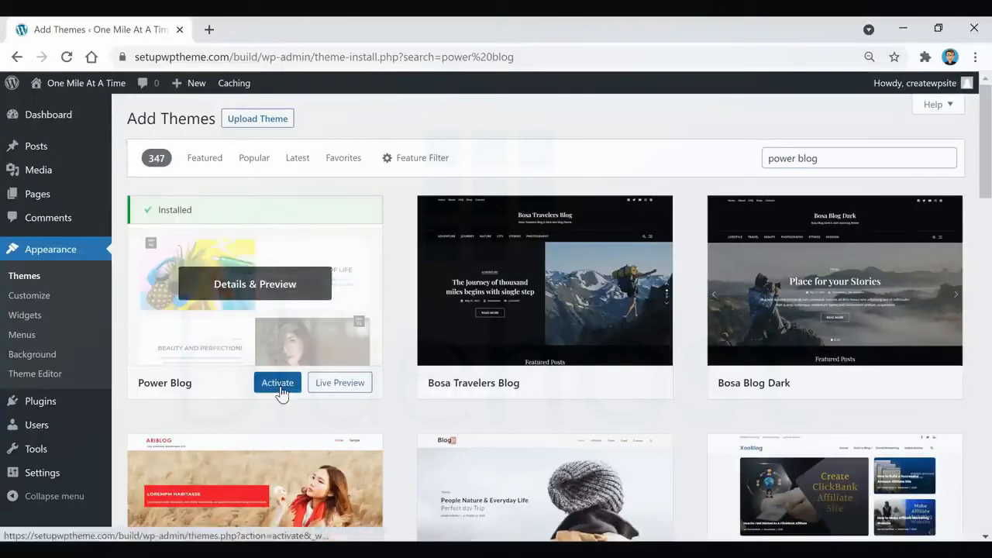
click(280, 391)
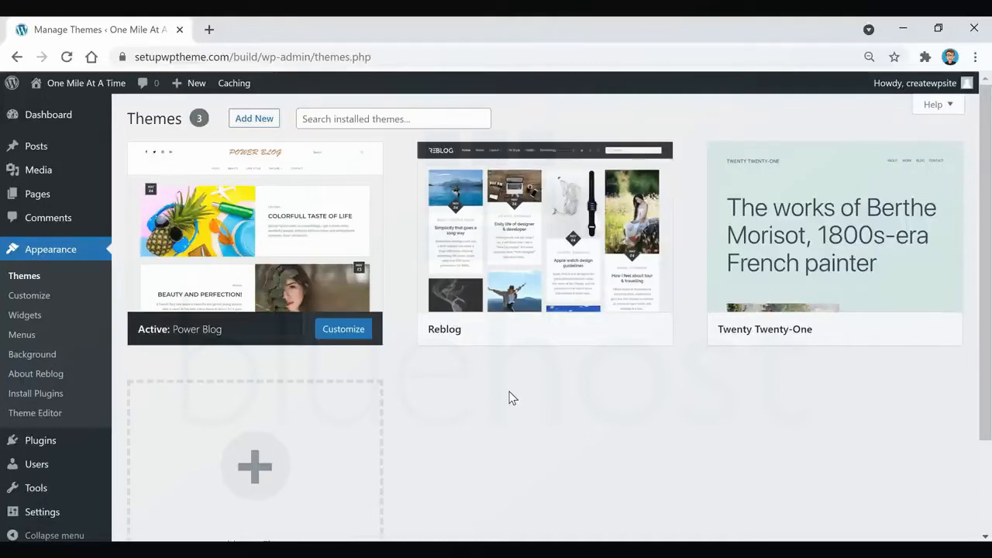
Open the list of installed plugins and go from there to the page for adding new plugins.
mouse_move(16, 439)
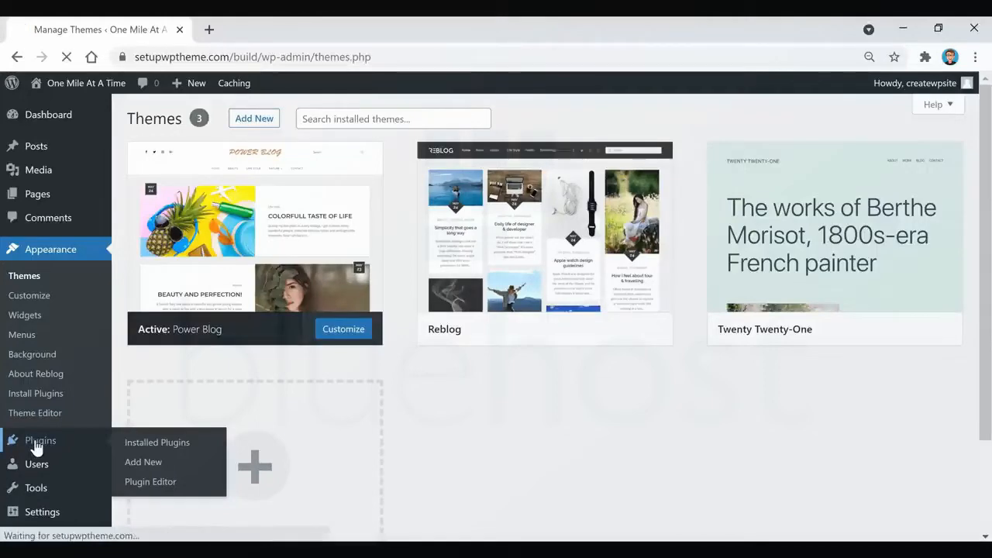
click(172, 442)
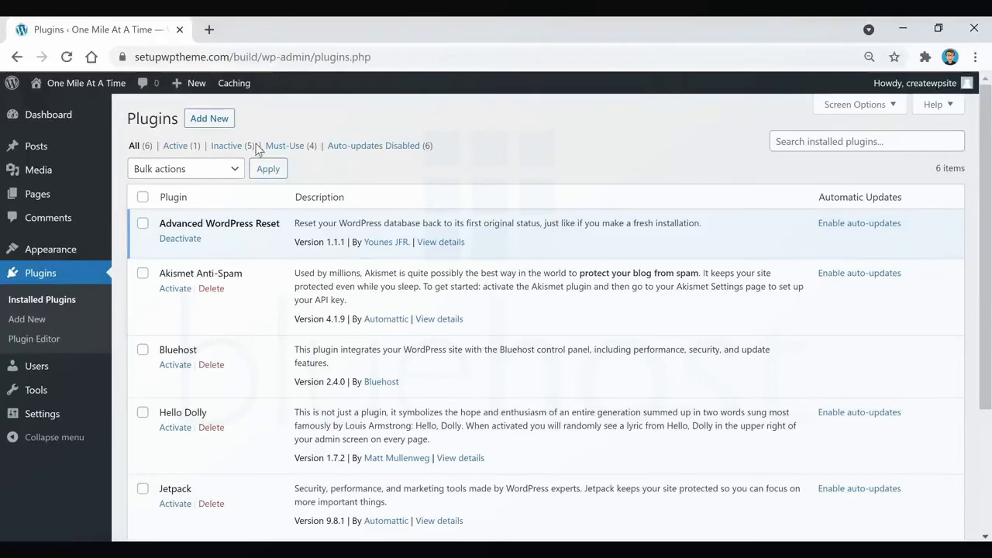
click(215, 125)
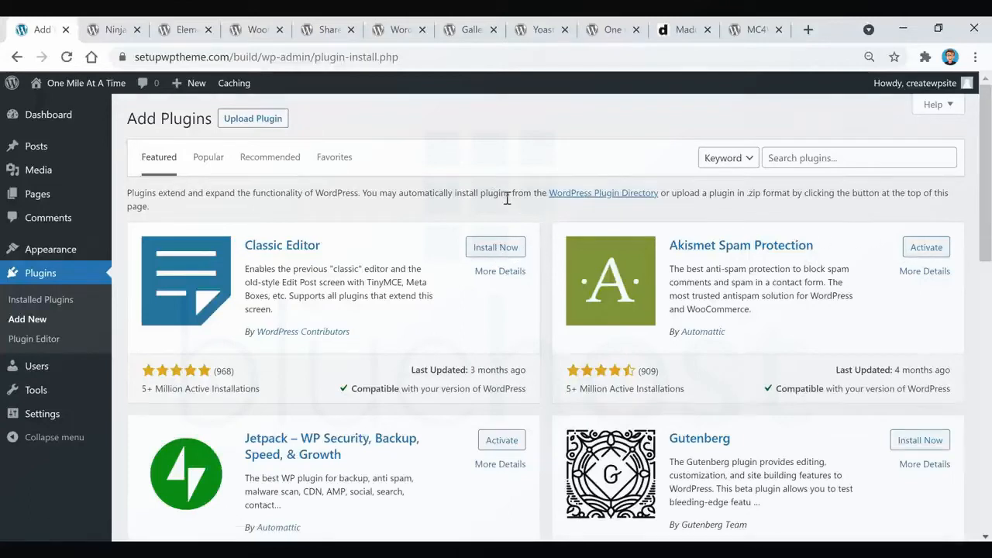
Review the Ninja Forms plugin page on WordPress.org in its already open browser tab.
mouse_move(50, 153)
click(112, 31)
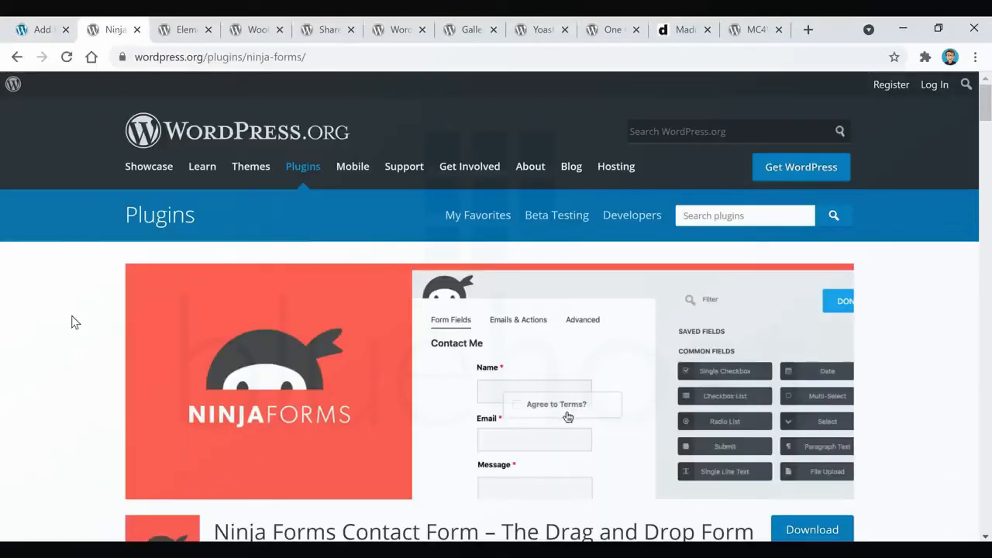
scroll(69, 321, down, 1)
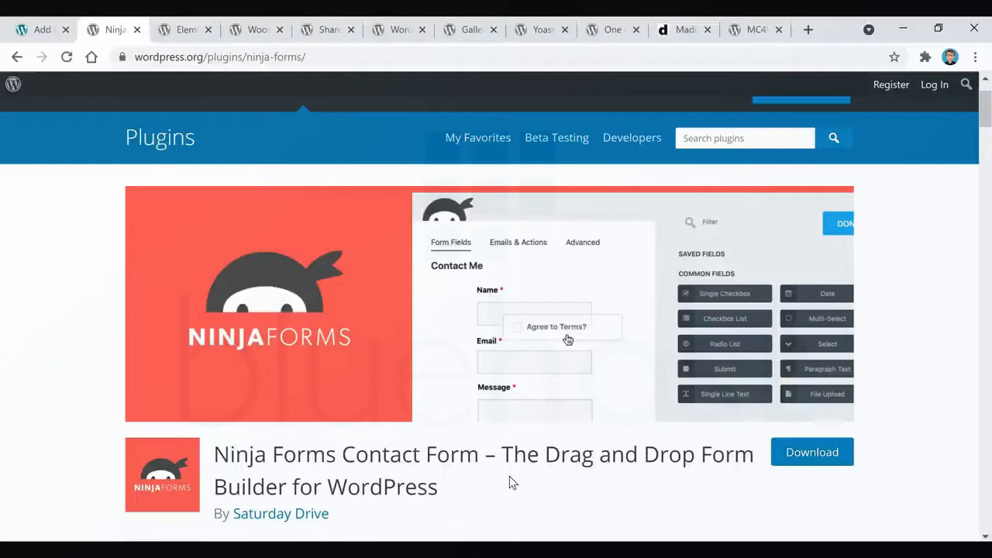
Review the Elementor Website Builder plugin page in its already open browser tab, including its description and ratings.
click(188, 33)
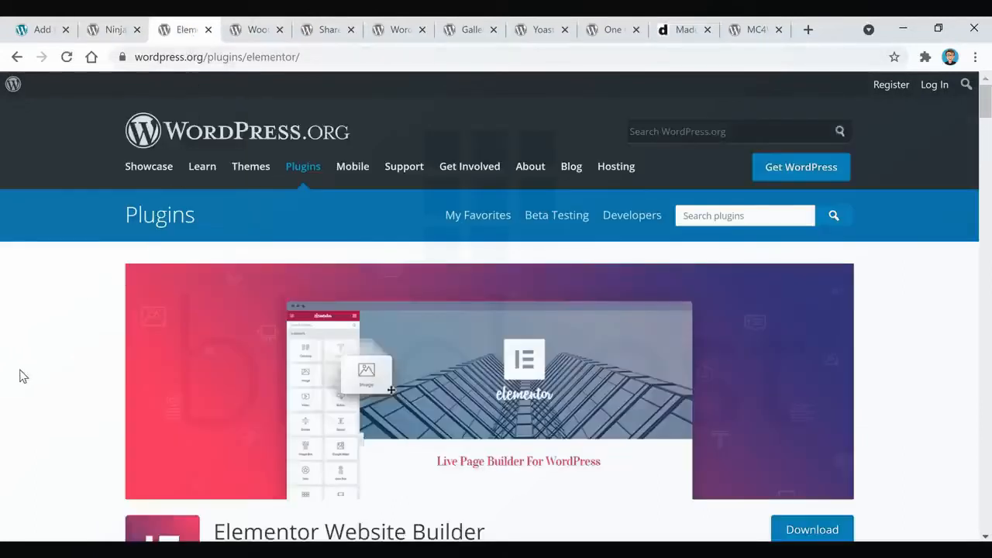
scroll(21, 375, down, 1)
scroll(478, 450, down, 2)
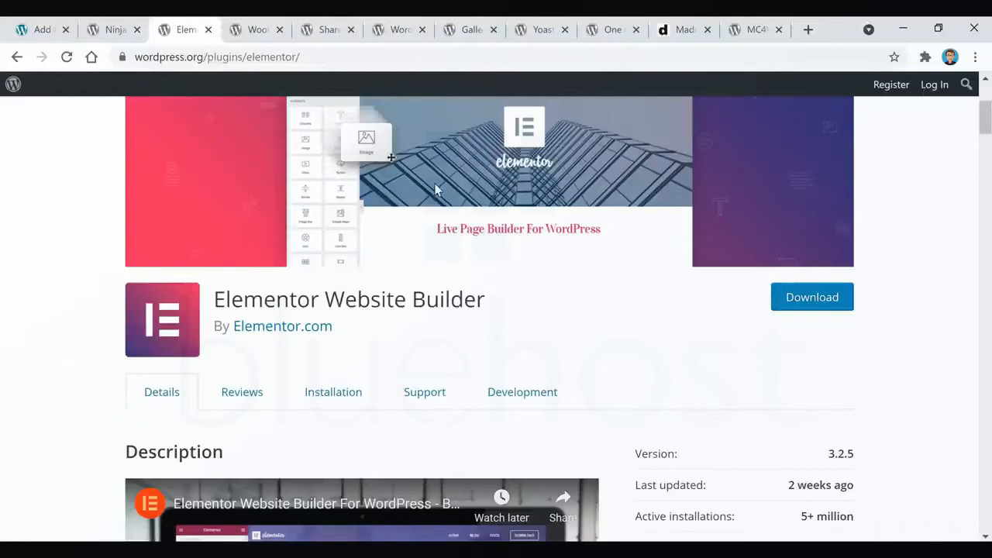
scroll(563, 339, up, 2)
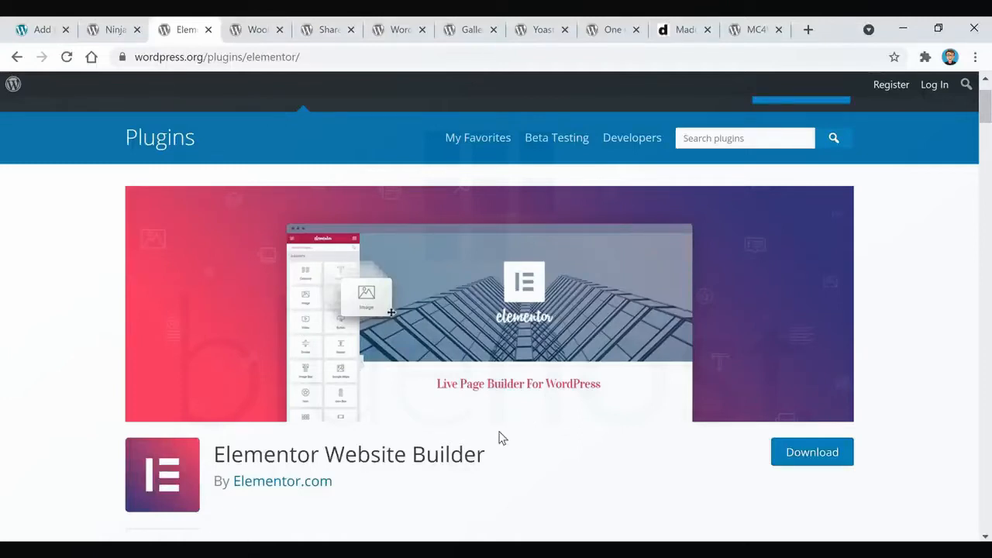
scroll(499, 438, down, 1)
scroll(530, 403, up, 1)
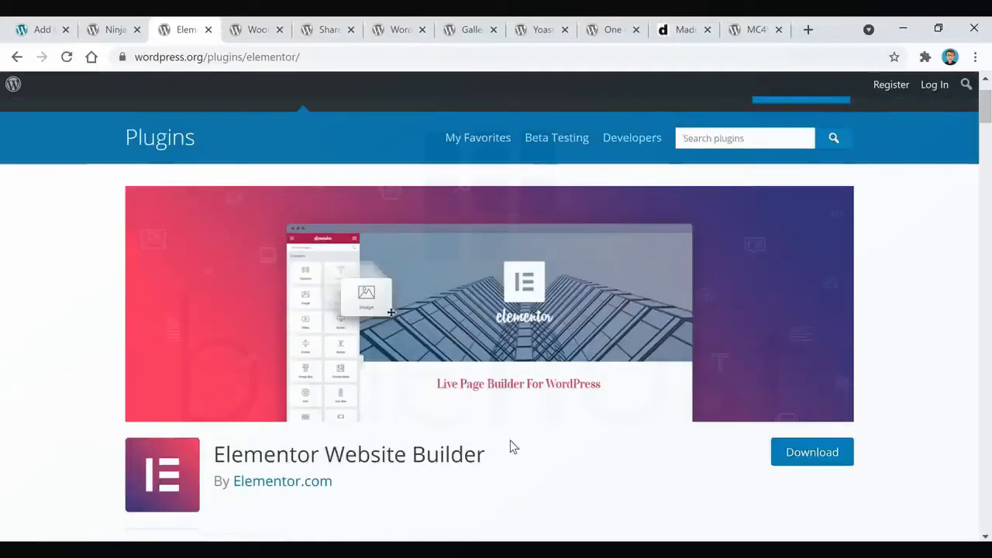
scroll(510, 446, down, 1)
scroll(556, 403, down, 7)
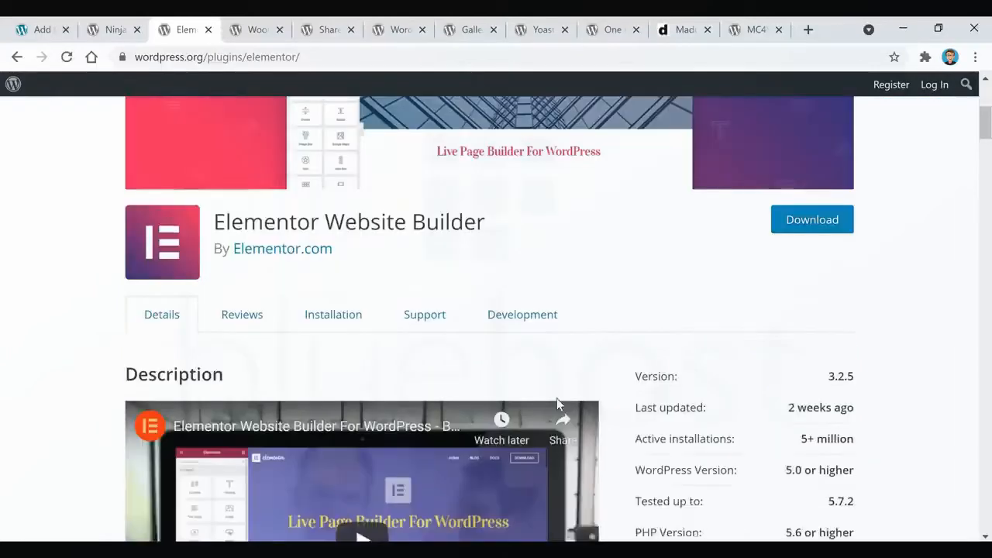
scroll(685, 322, down, 1)
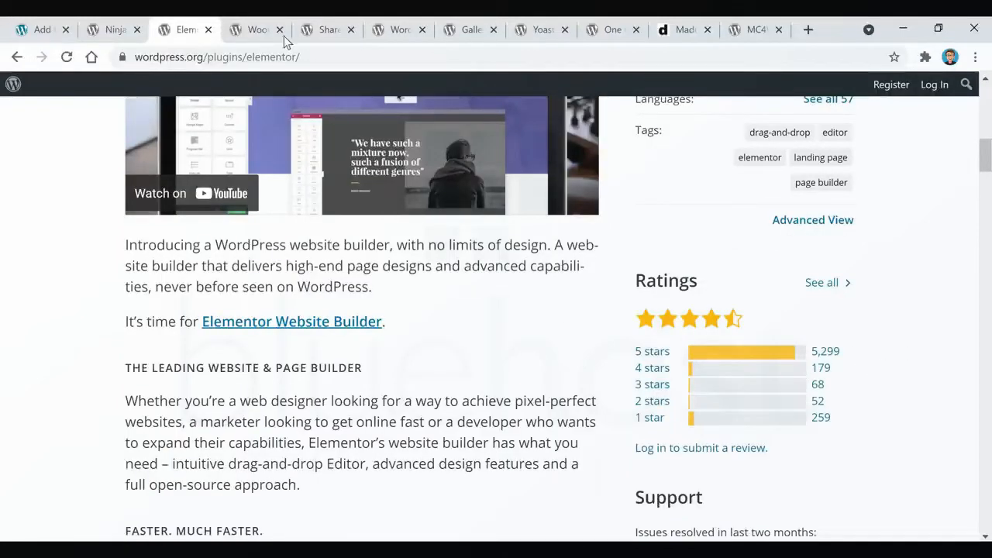
Review the WooCommerce plugin's details and ratings, and look at the Shared Counts plugin page in the adjacent browser tab.
click(259, 31)
scroll(607, 367, down, 2)
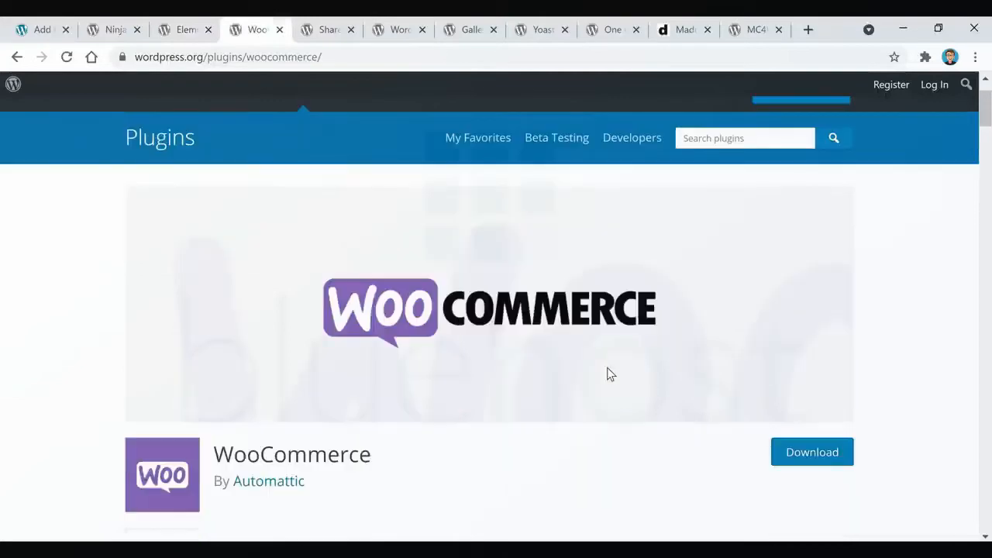
scroll(606, 367, down, 4)
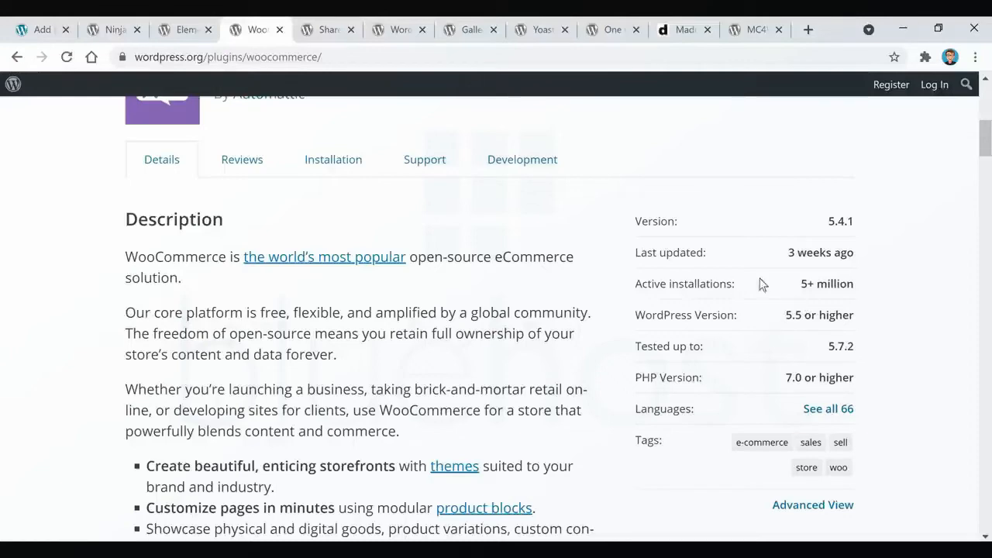
scroll(859, 308, down, 1)
scroll(864, 310, down, 4)
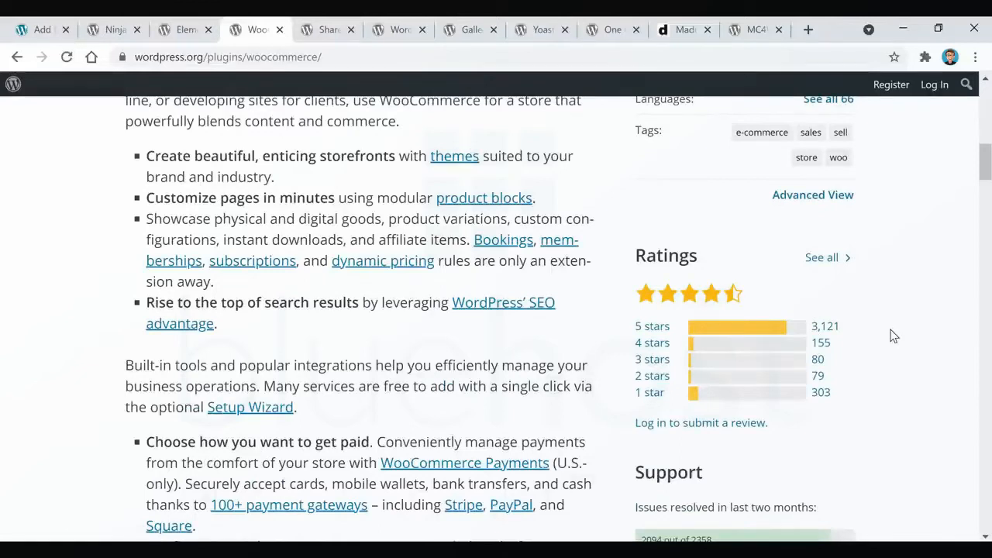
click(323, 31)
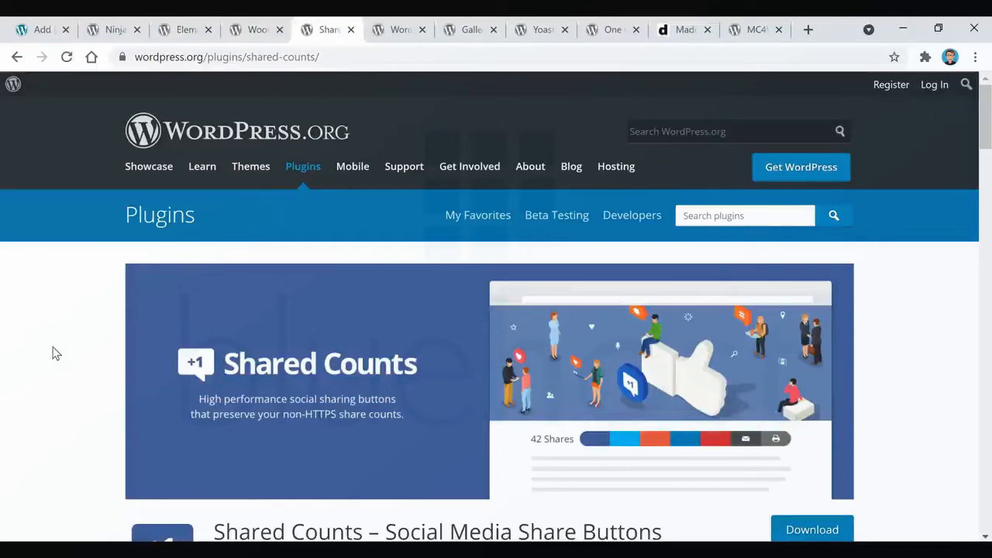
scroll(54, 351, down, 2)
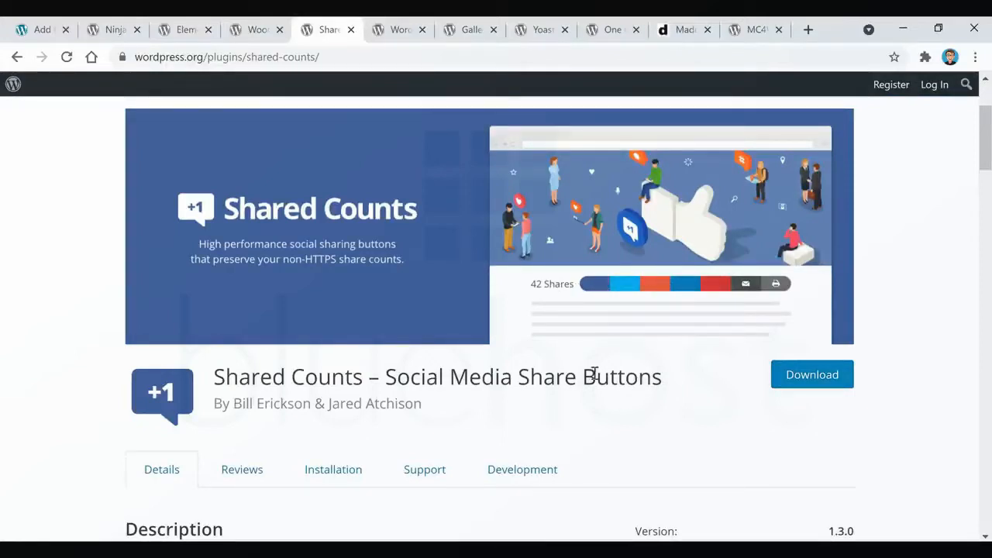
Review the Wordfence Security plugin page, including its description, firewall features and ratings.
click(398, 29)
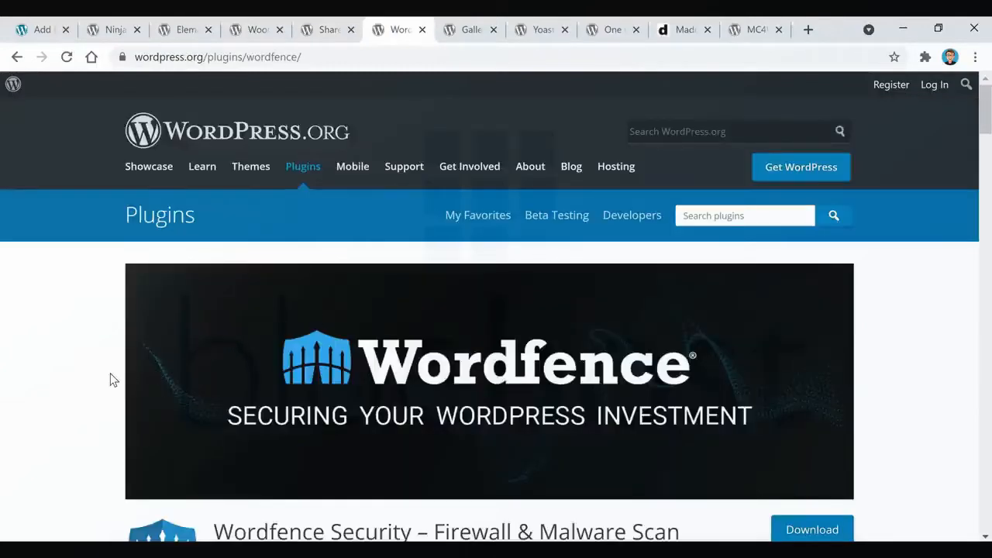
scroll(110, 379, down, 2)
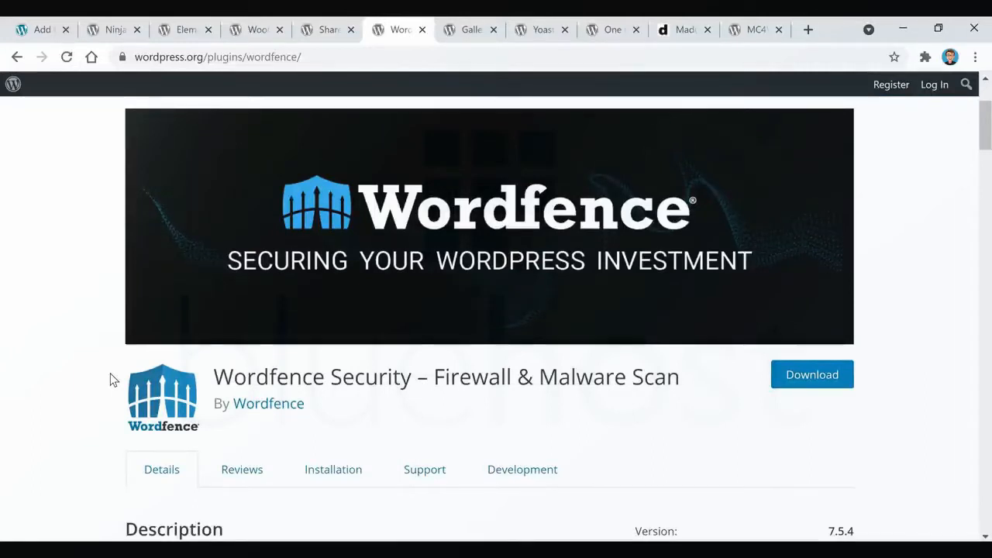
scroll(124, 378, down, 1)
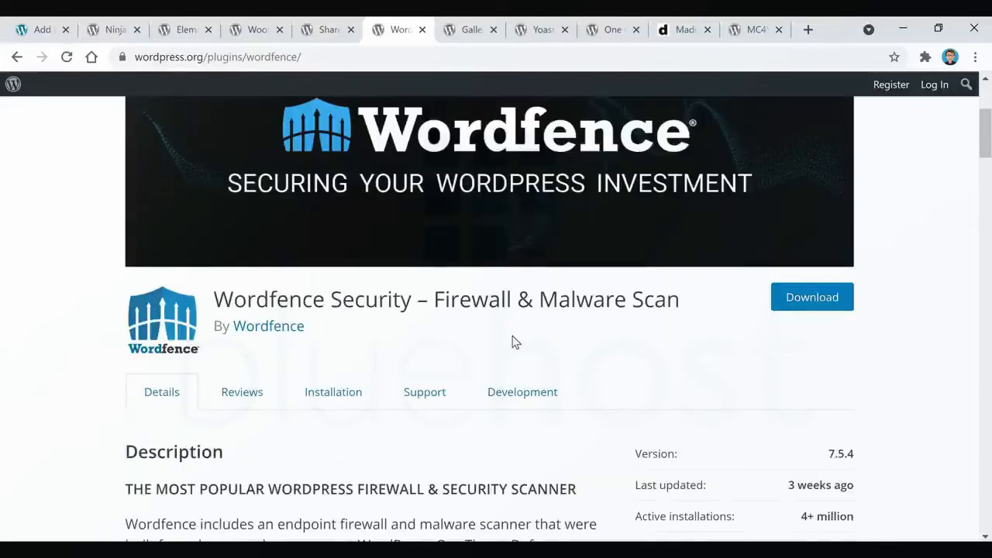
scroll(515, 343, down, 2)
scroll(517, 345, down, 2)
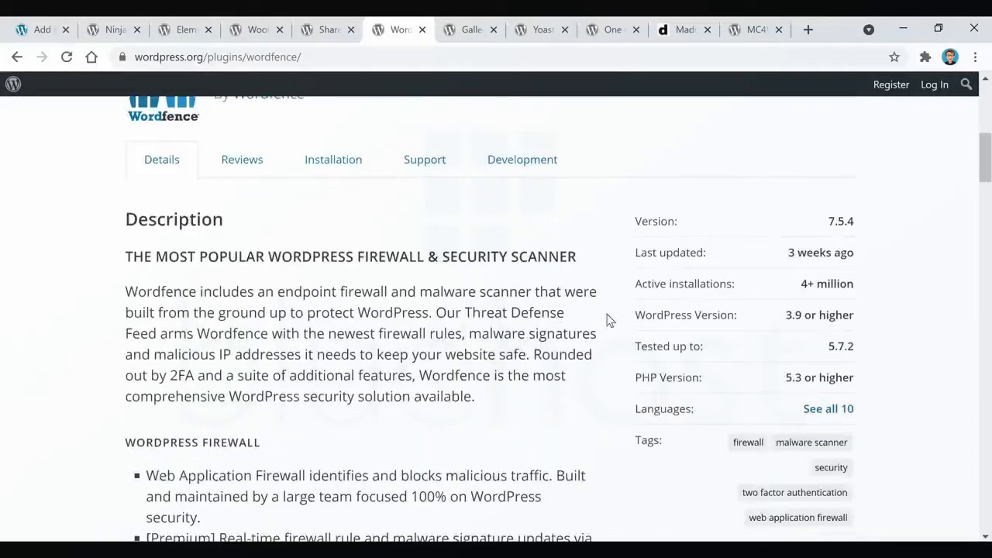
scroll(868, 298, down, 1)
scroll(868, 297, down, 4)
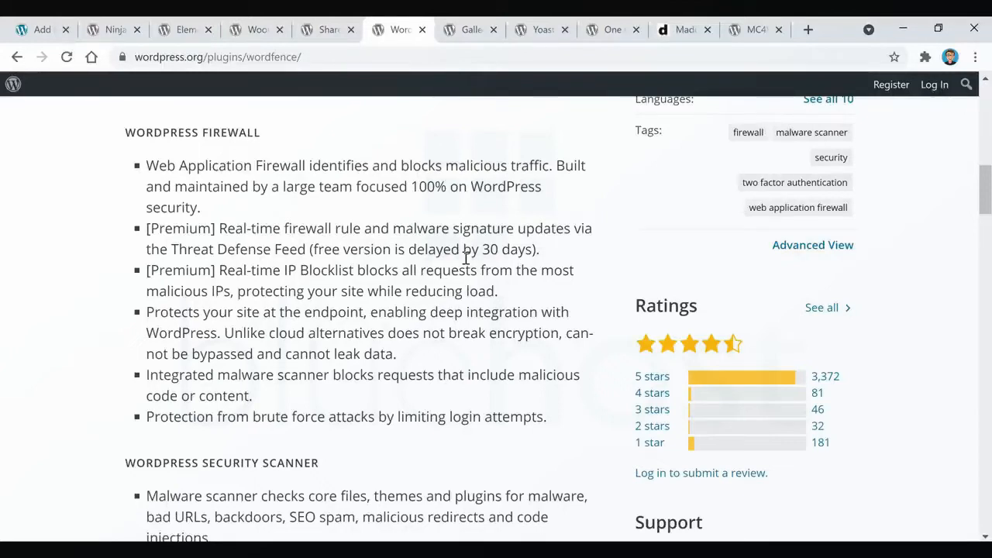
Review the Envira Photo Gallery plugin page down to its description and version details.
click(471, 31)
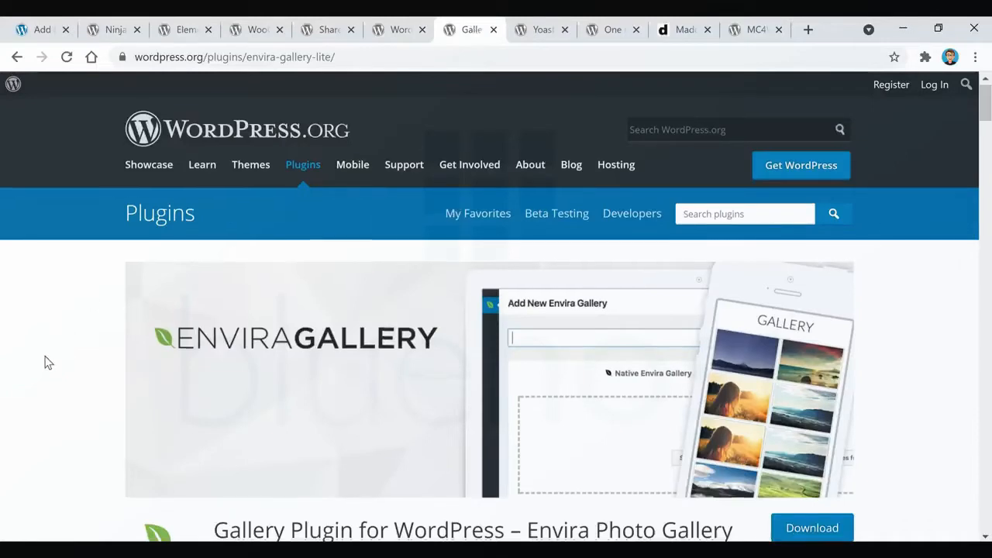
scroll(45, 363, down, 1)
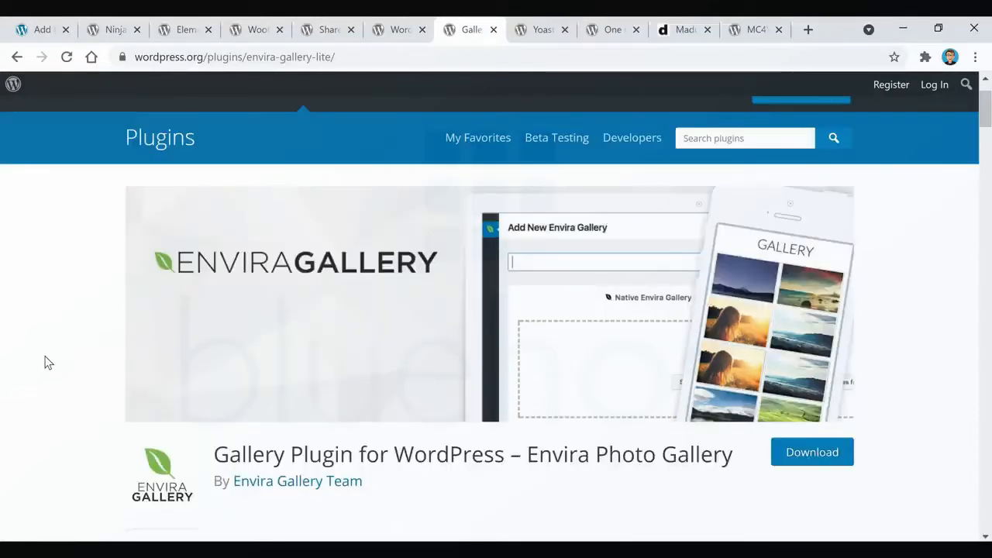
scroll(45, 362, down, 4)
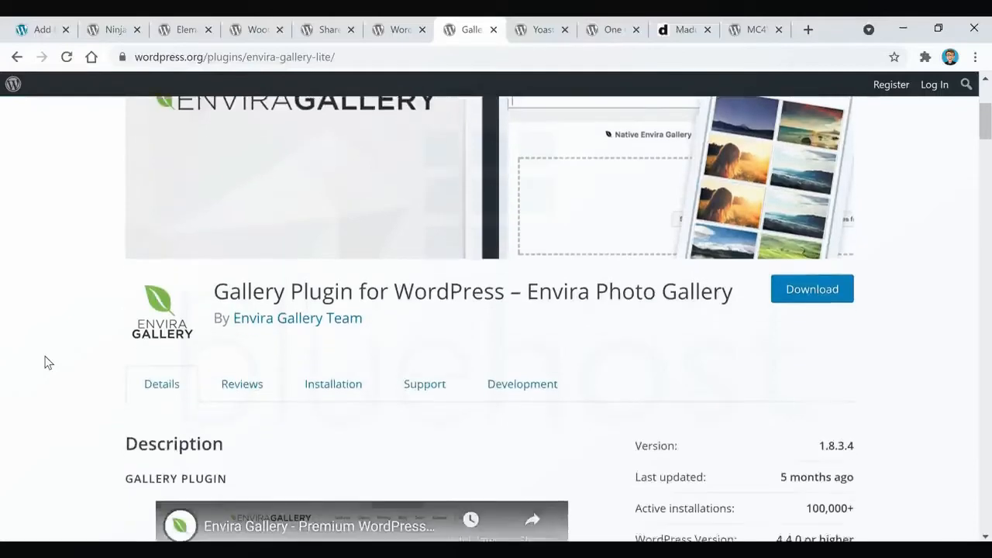
scroll(45, 362, down, 1)
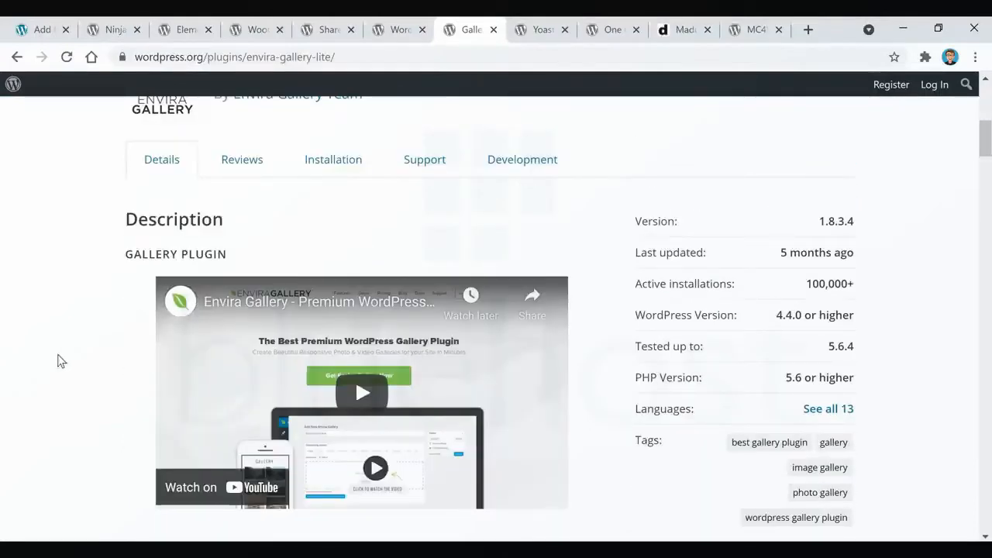
Review the Yoast SEO plugin page, including its description, active installations and ratings.
click(542, 31)
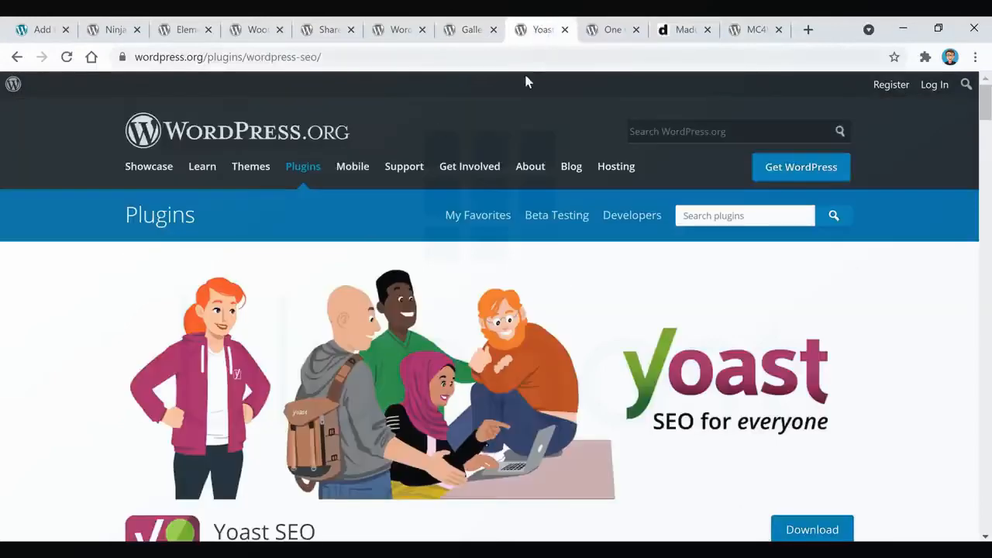
scroll(87, 321, down, 3)
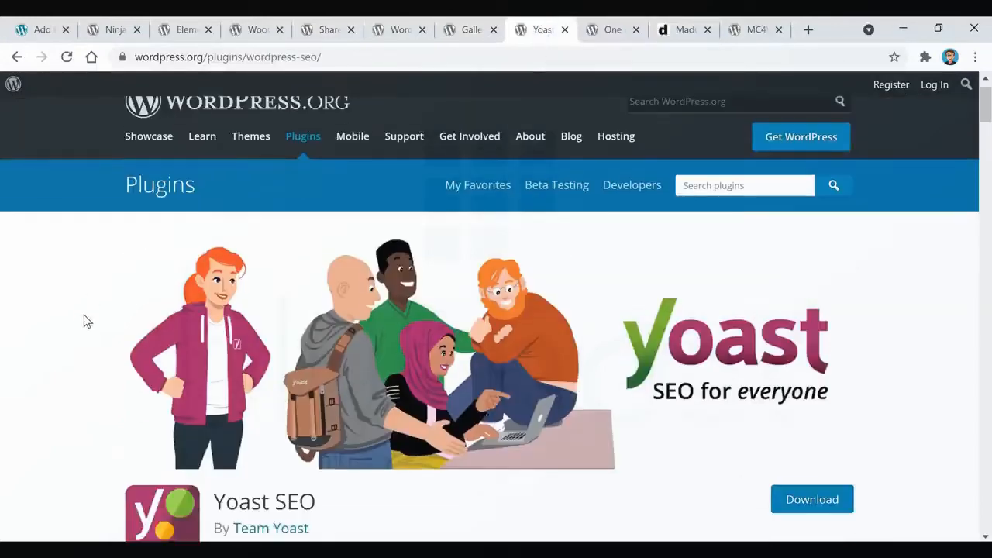
scroll(87, 322, down, 2)
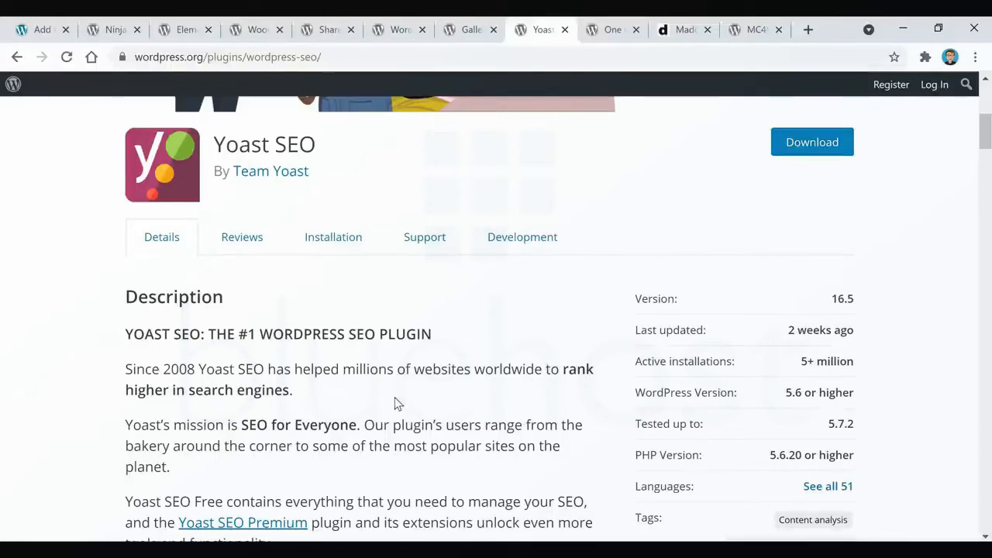
scroll(395, 402, down, 2)
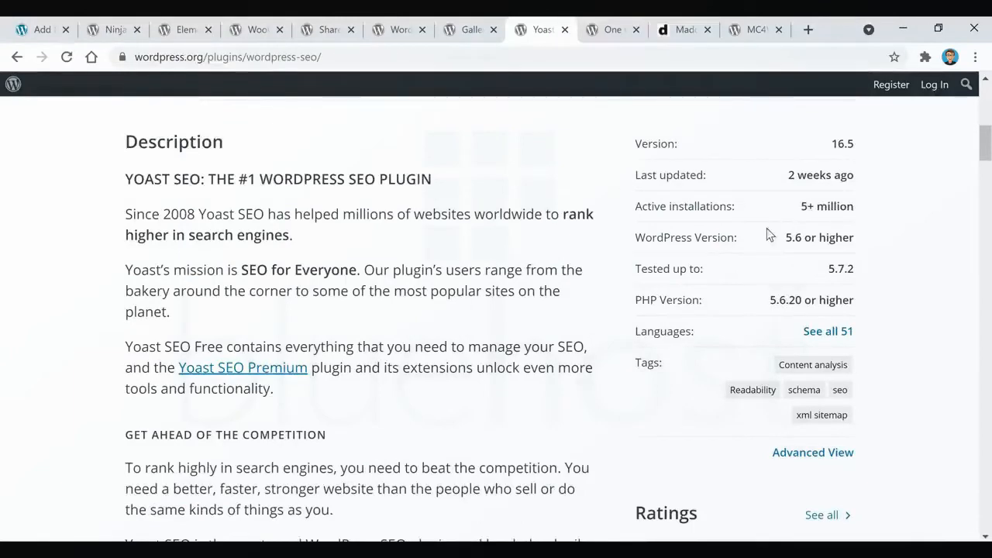
scroll(929, 289, down, 2)
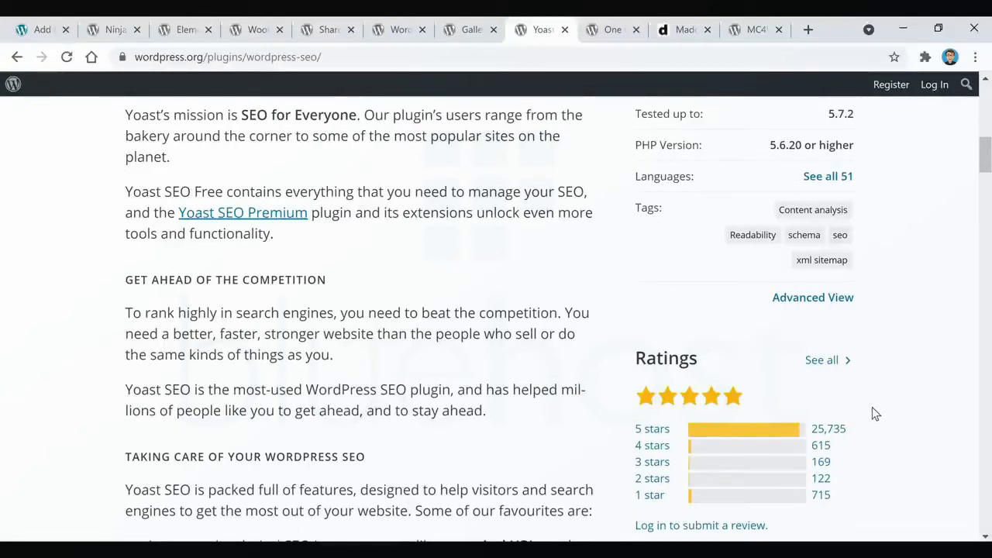
View the One Click Demo Import plugin page and open the live demo of the Madd Magazine theme on dessign.net for comparison.
click(606, 31)
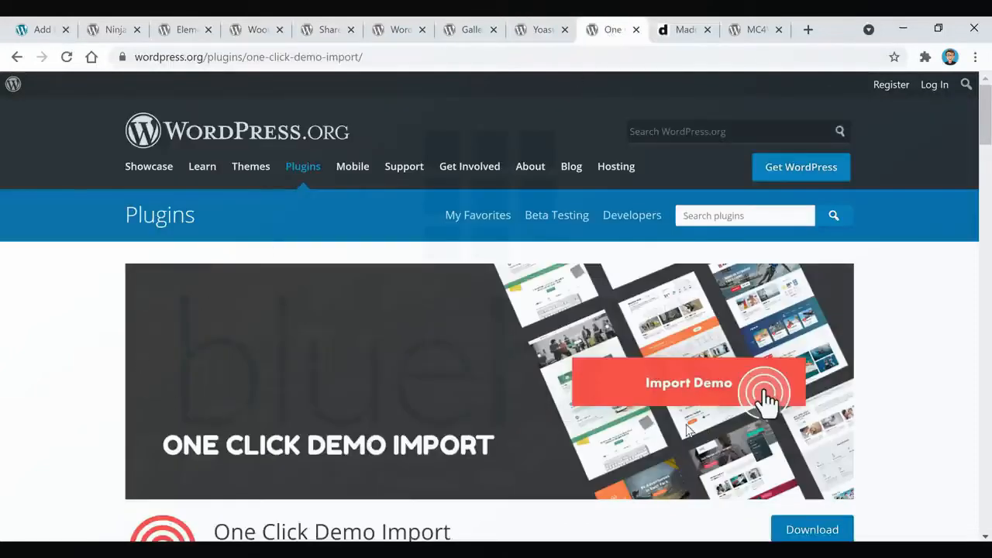
click(680, 31)
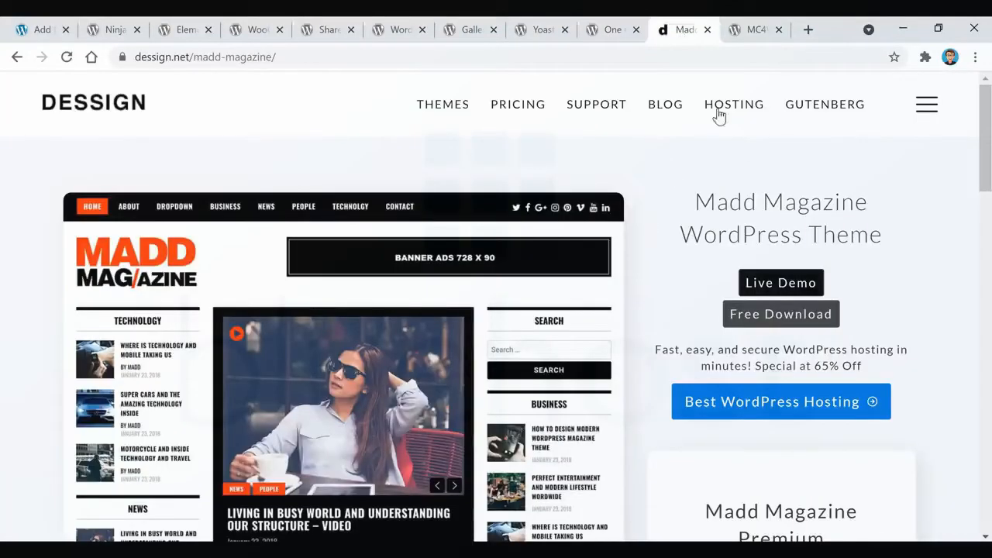
click(798, 288)
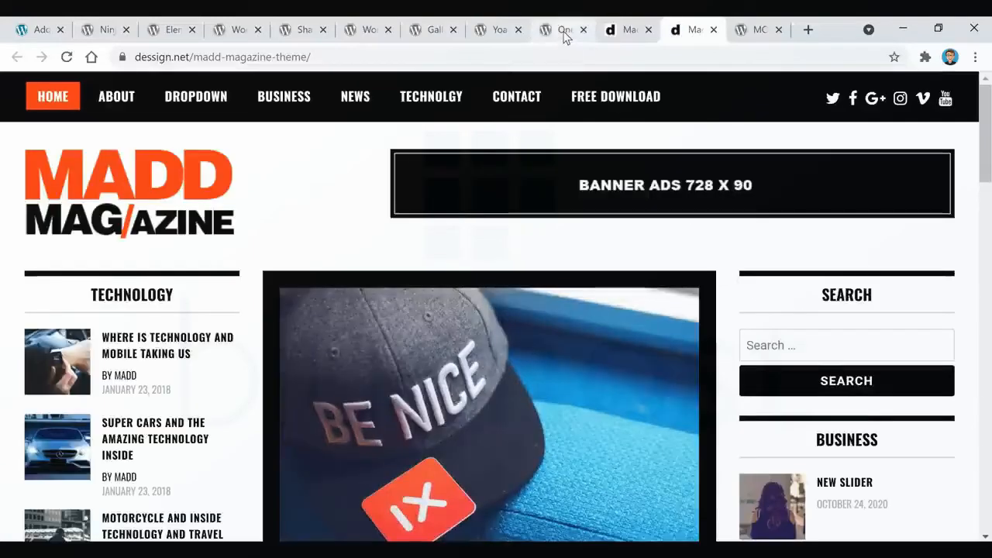
click(564, 36)
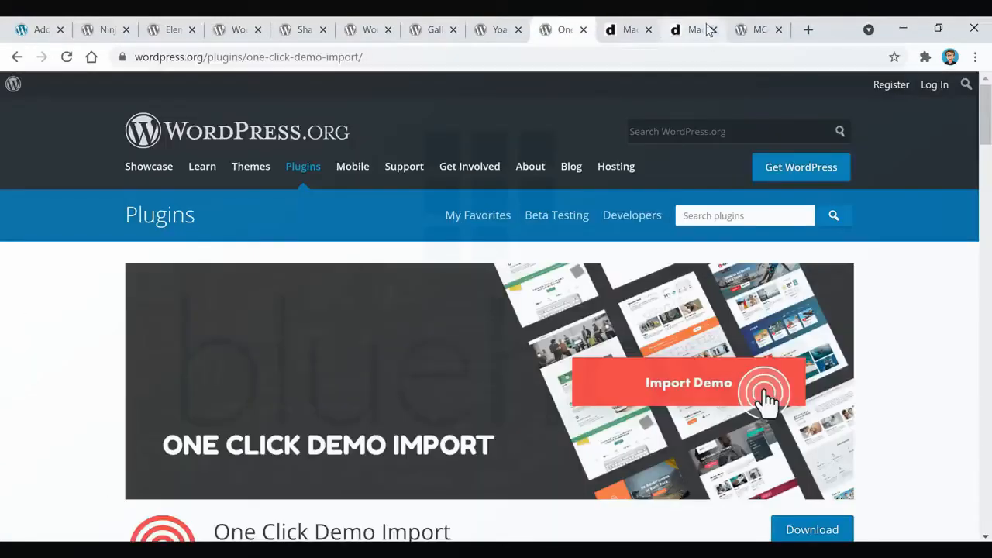
click(702, 29)
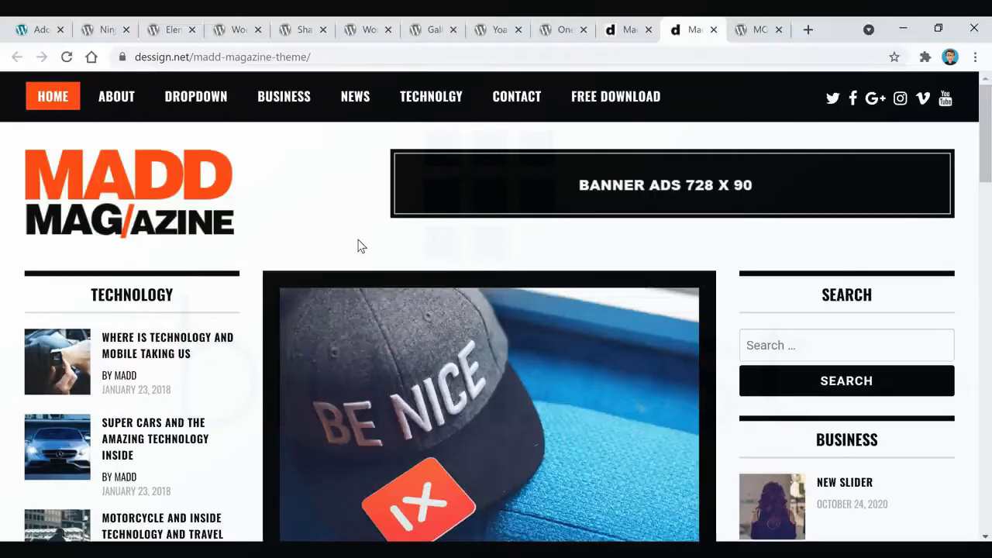
click(567, 31)
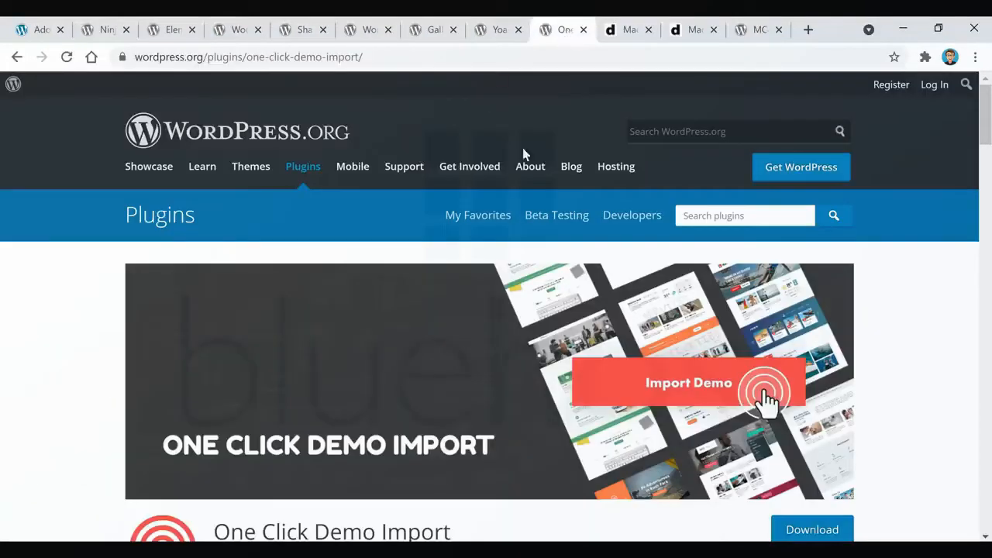
Look through the Madd Magazine demo site's home page, and bring up the MC4WP: Mailchimp for WordPress plugin page.
click(697, 30)
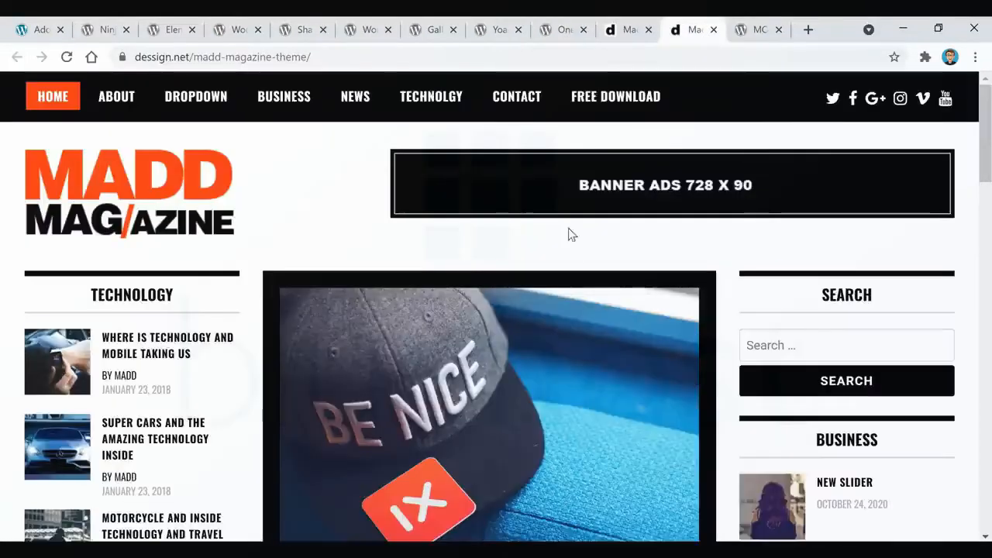
scroll(321, 318, down, 4)
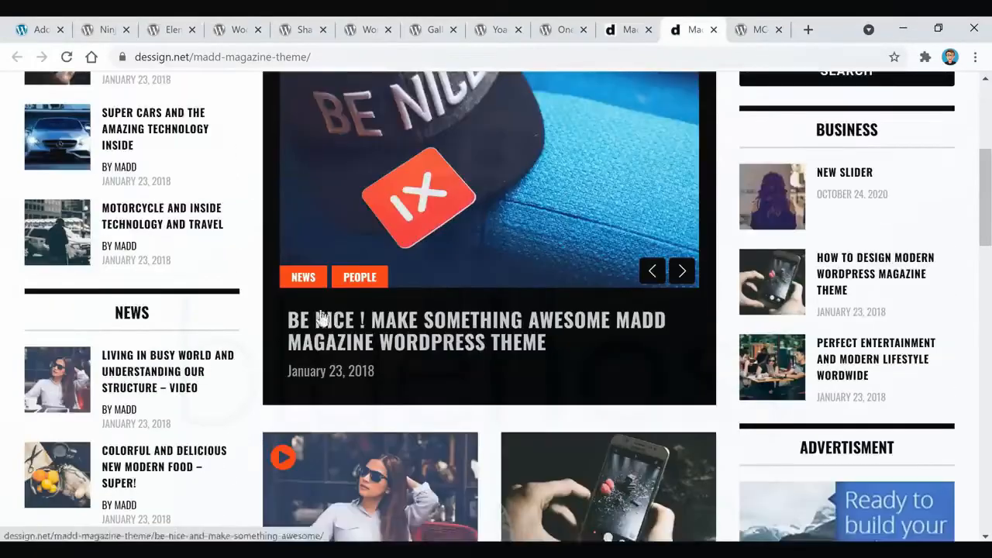
scroll(321, 318, down, 2)
scroll(274, 348, up, 6)
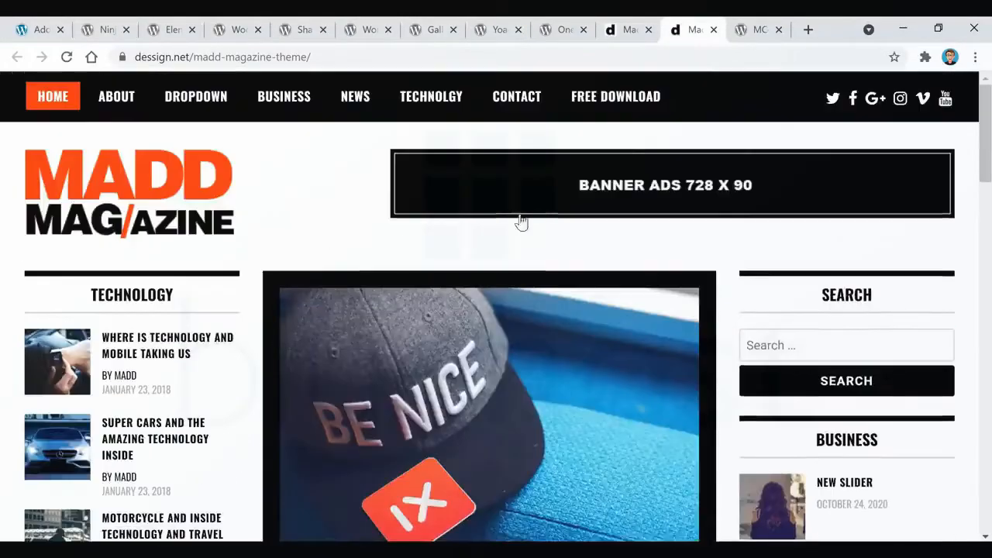
click(758, 31)
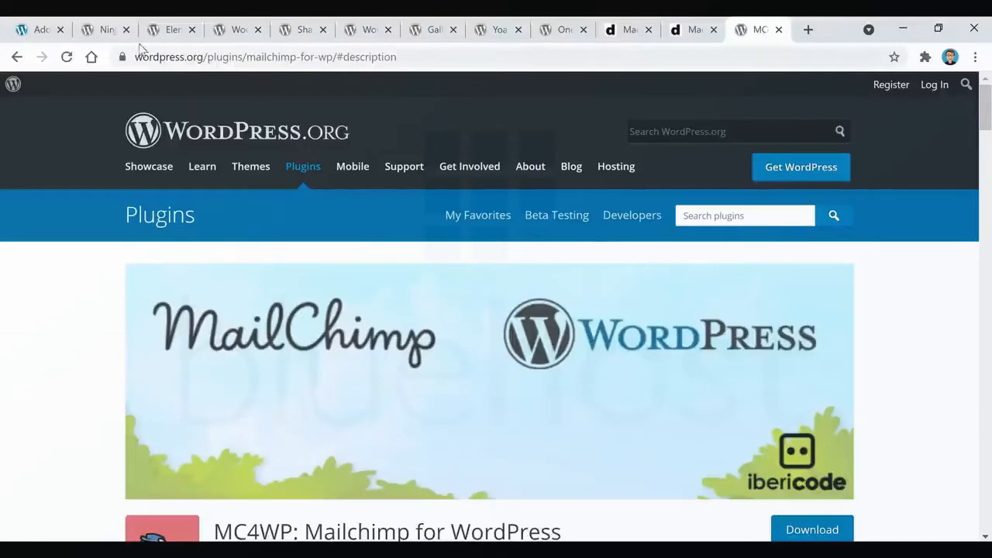
Review the MC4WP: Mailchimp for WordPress plugin page, including its description, active installations and ratings.
click(106, 31)
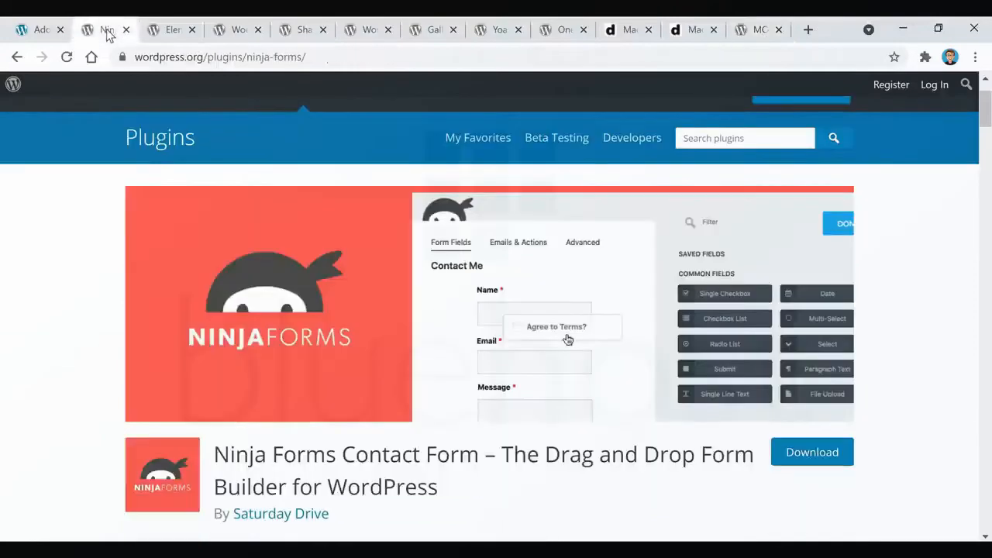
click(759, 31)
scroll(98, 303, down, 3)
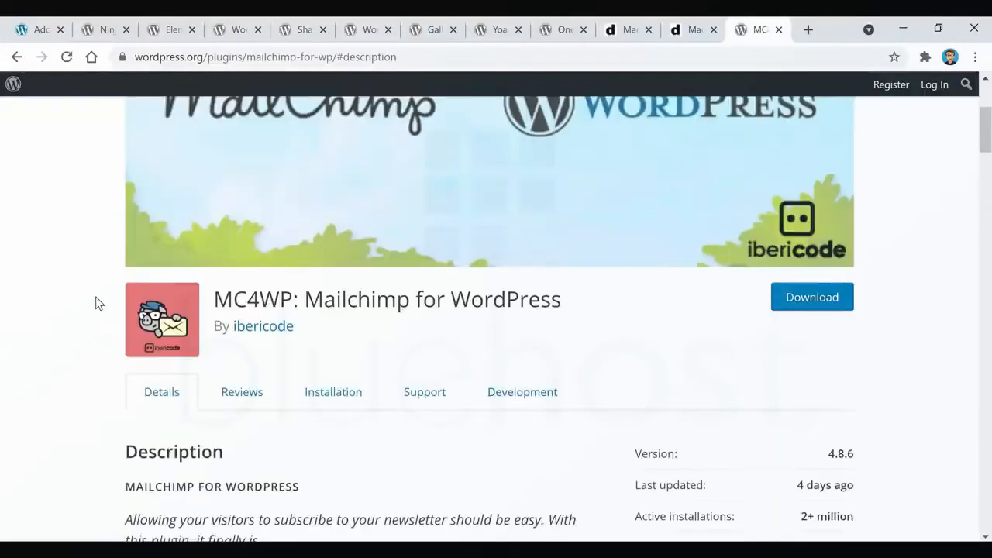
scroll(97, 303, down, 2)
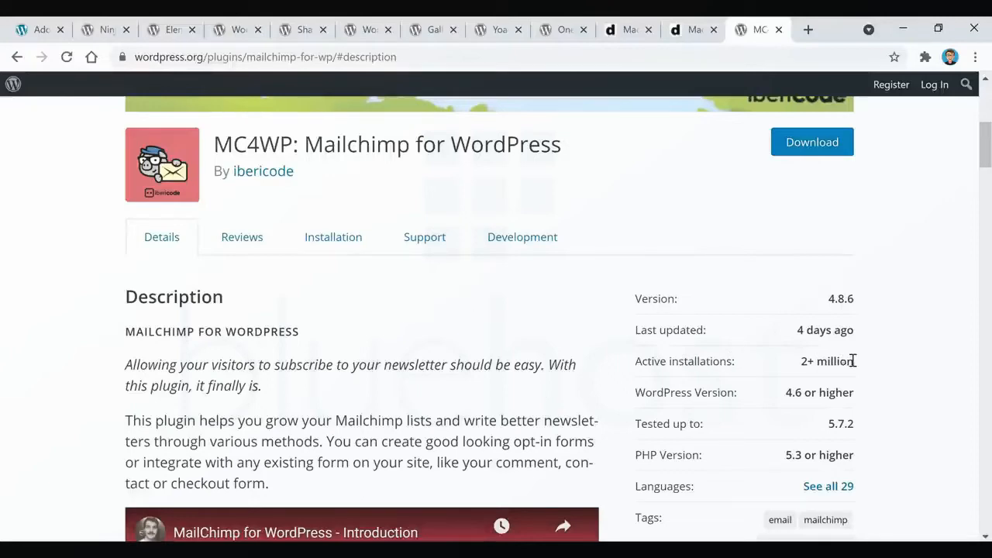
scroll(834, 367, down, 5)
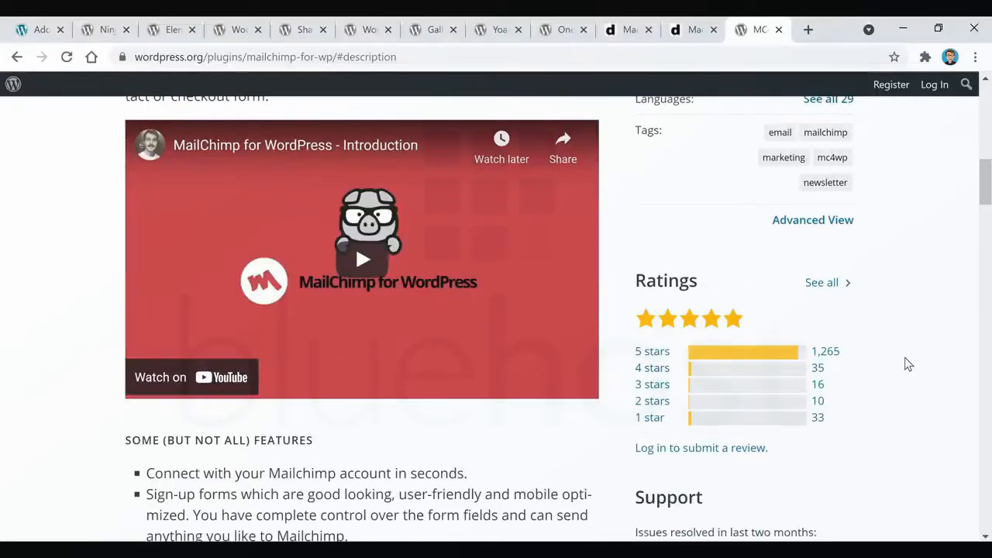
scroll(904, 377, up, 5)
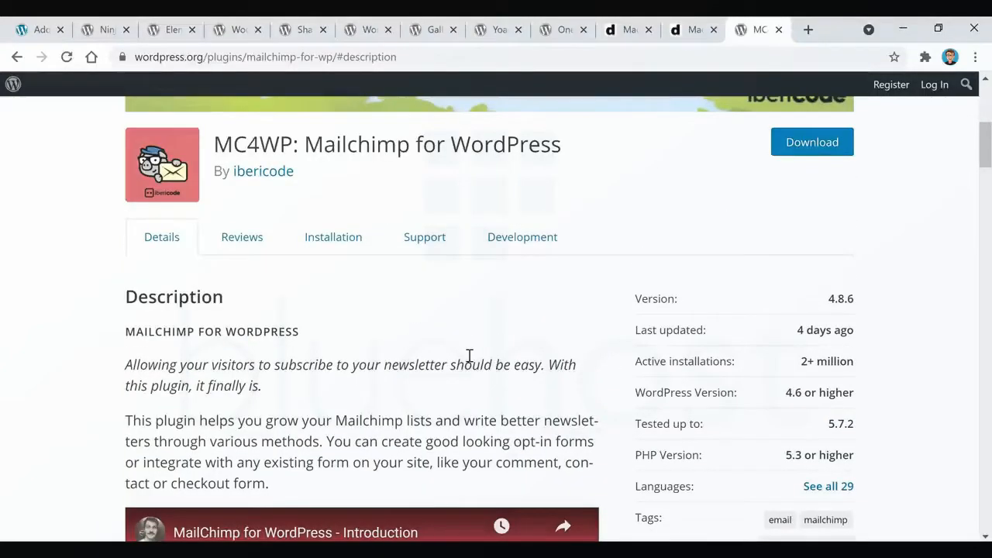
Return to the site's WordPress admin dashboard, open the list of posts and start a new post.
click(37, 33)
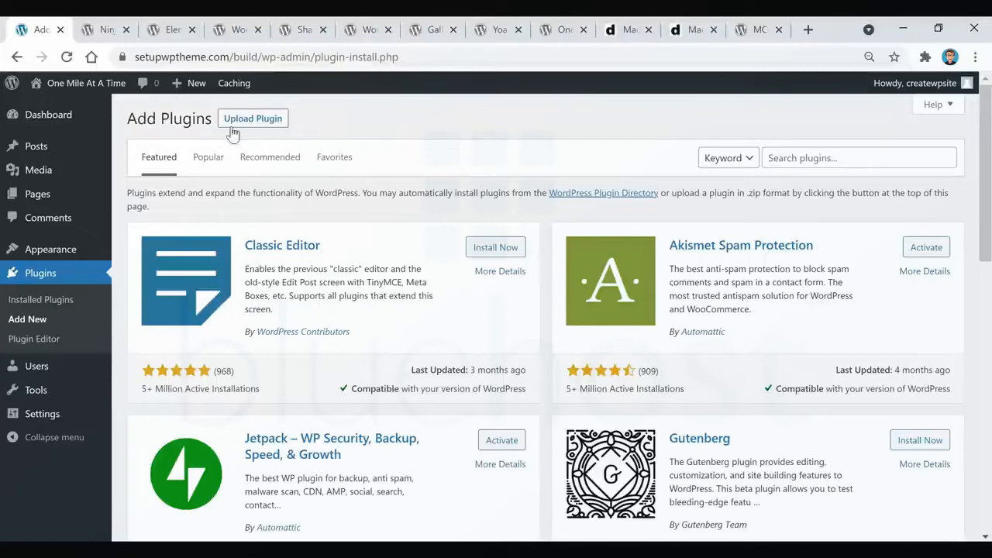
click(46, 116)
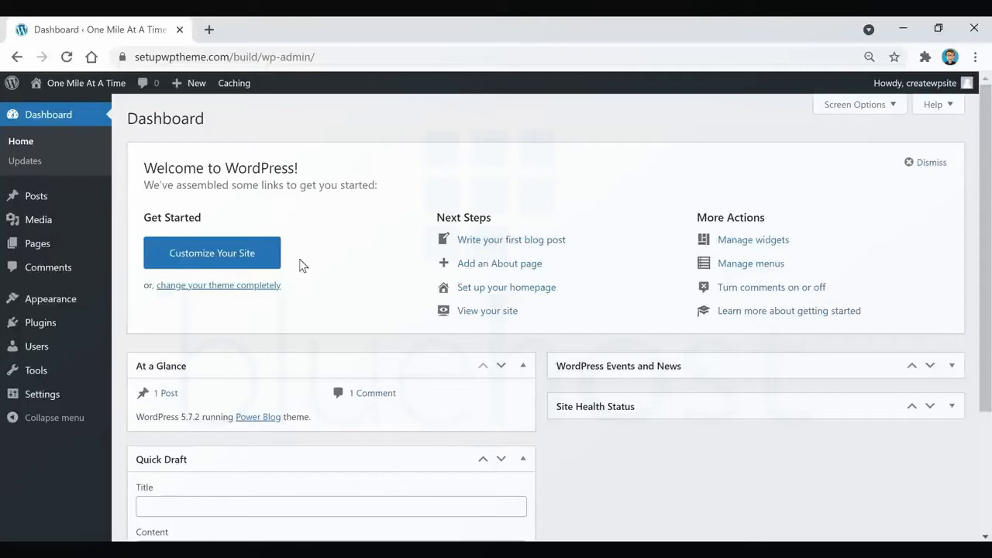
mouse_move(56, 217)
mouse_move(40, 199)
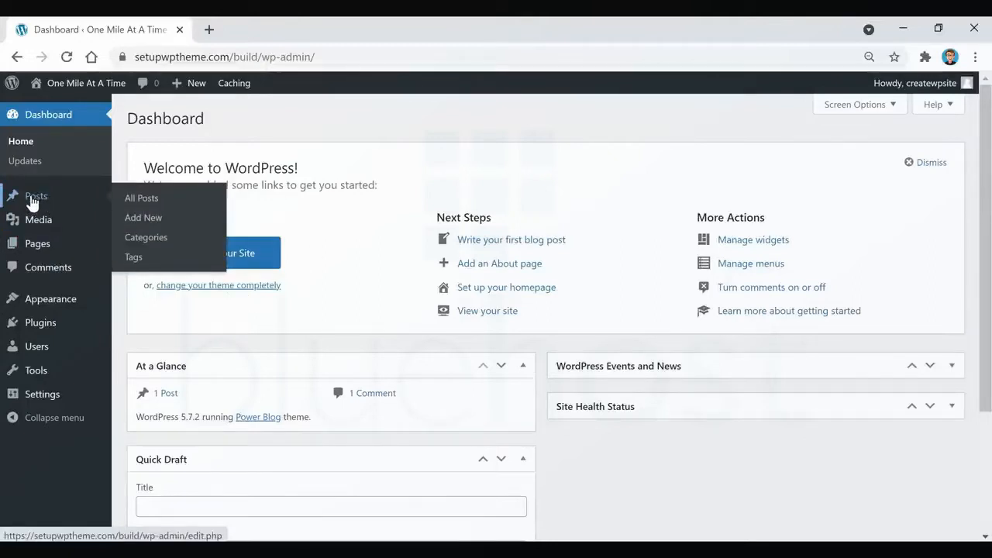
click(31, 201)
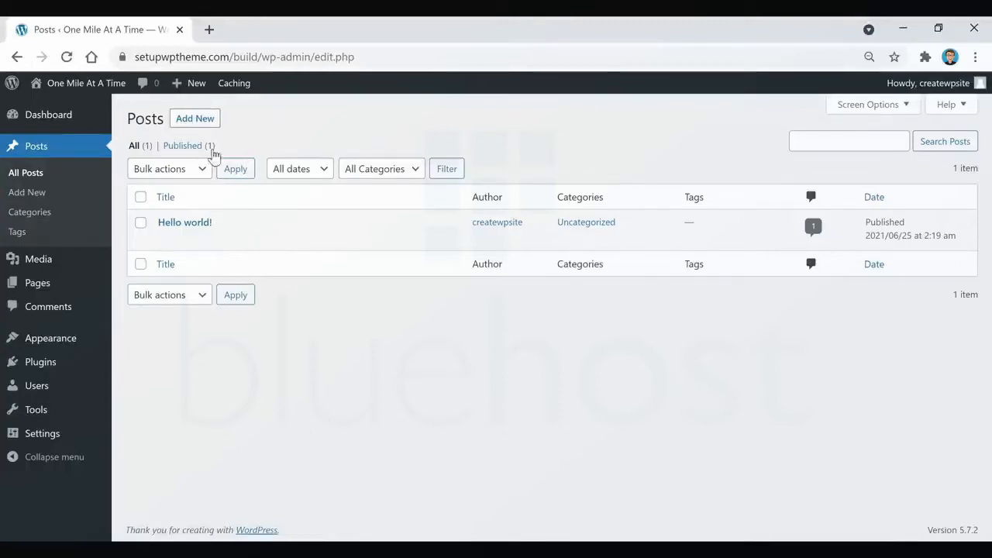
click(200, 127)
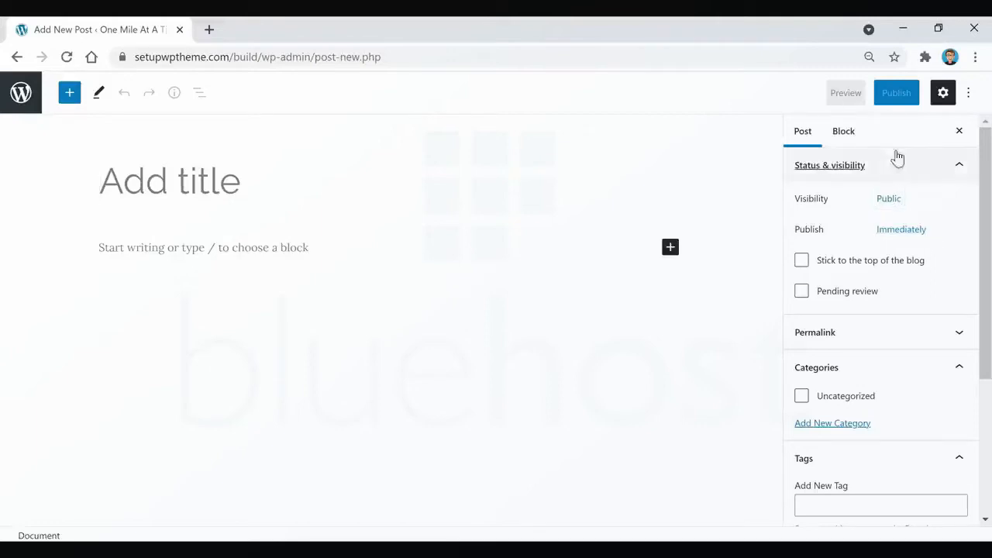
Examine the new post's settings, including visibility, permalink, categories, tags and featured image, and check the block settings.
click(943, 99)
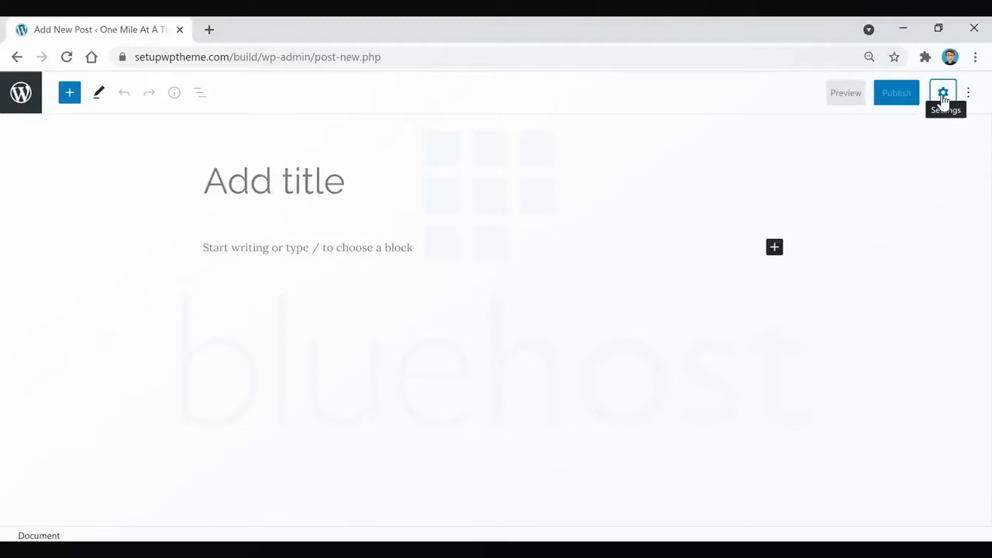
click(943, 96)
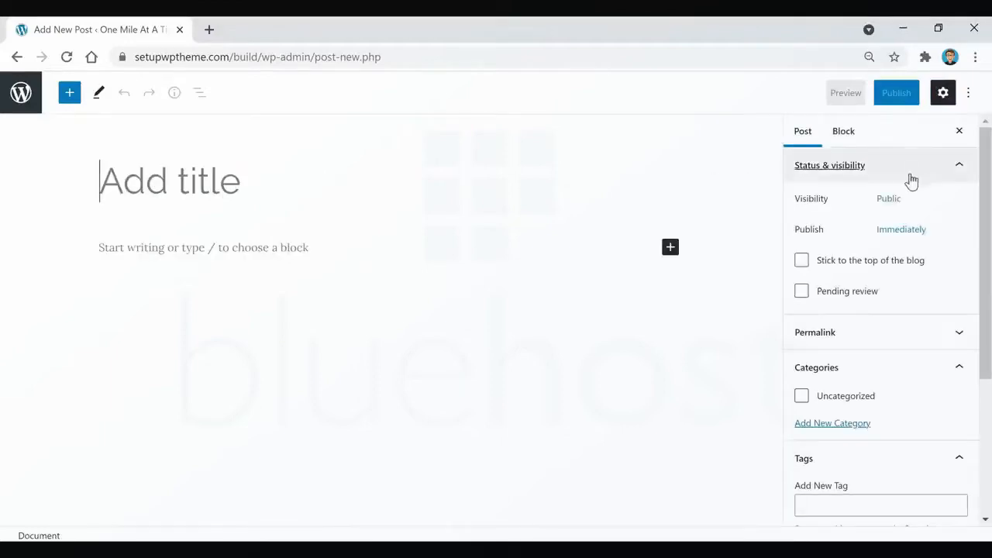
scroll(875, 262, down, 1)
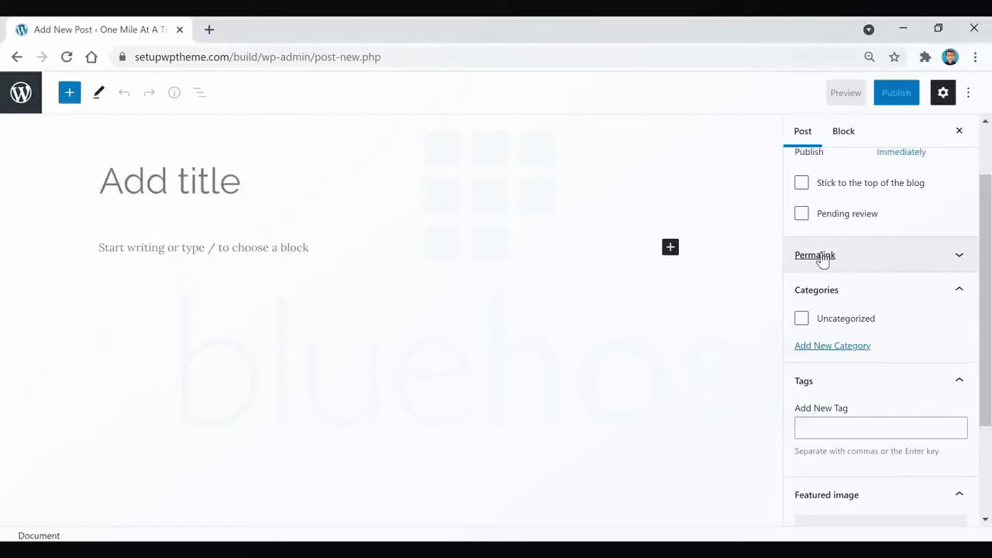
click(917, 261)
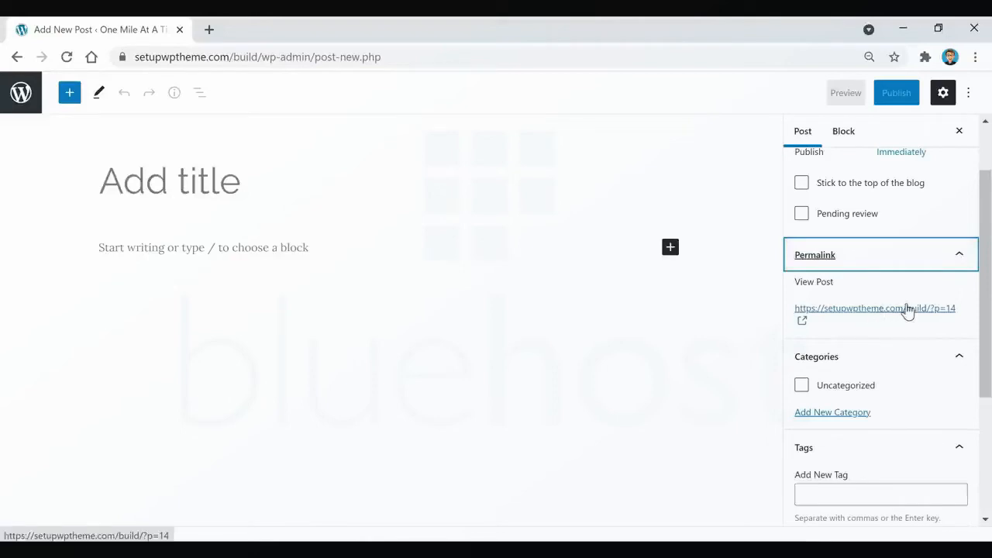
click(876, 255)
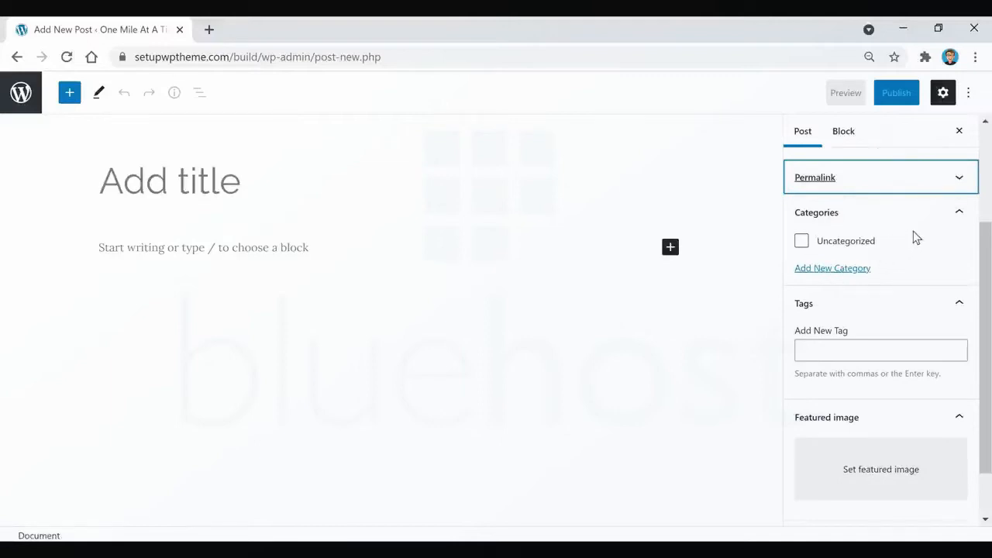
scroll(895, 312, down, 1)
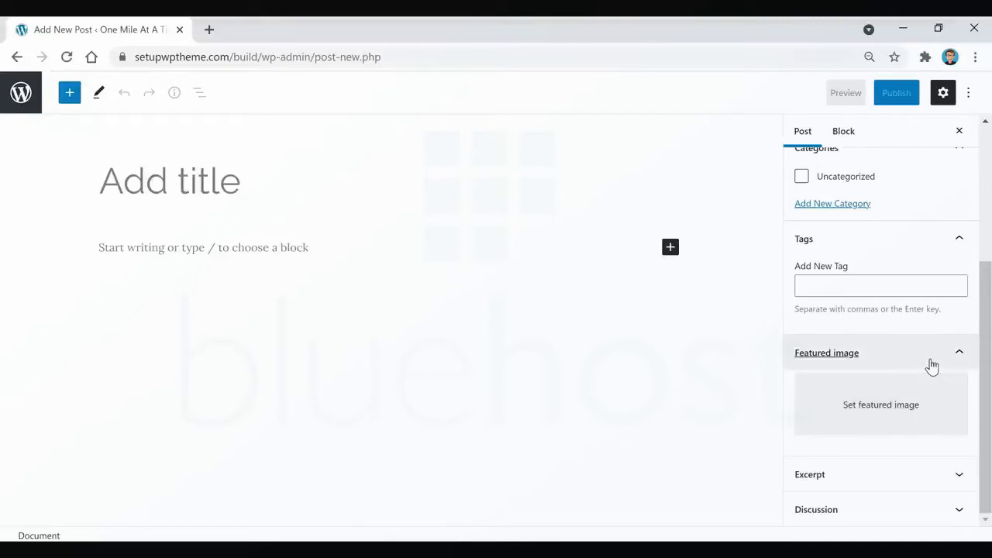
scroll(898, 233, up, 5)
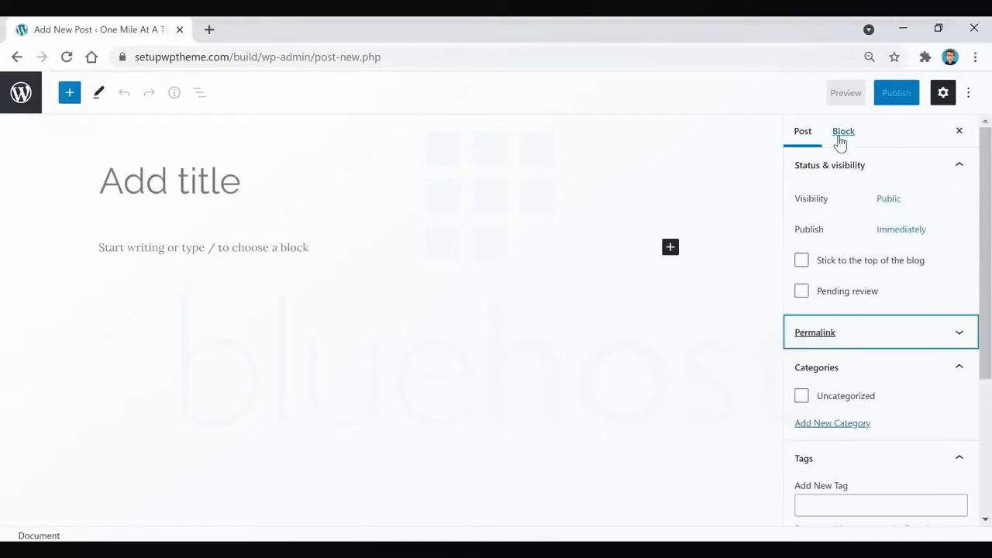
click(850, 138)
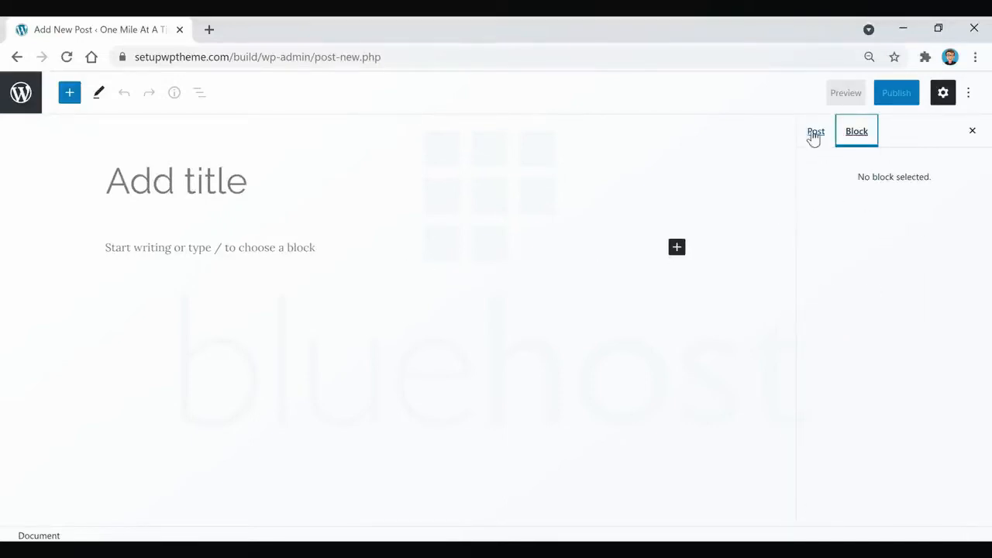
click(815, 136)
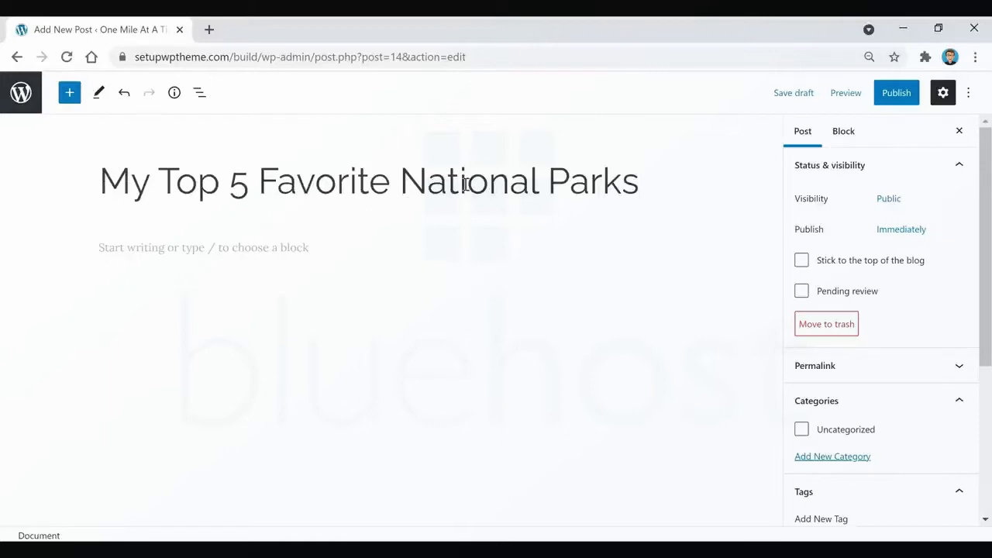
Paste the prepared article text about the five parks into the body of the "My Top 5 Favorite National Parks" post.
click(313, 253)
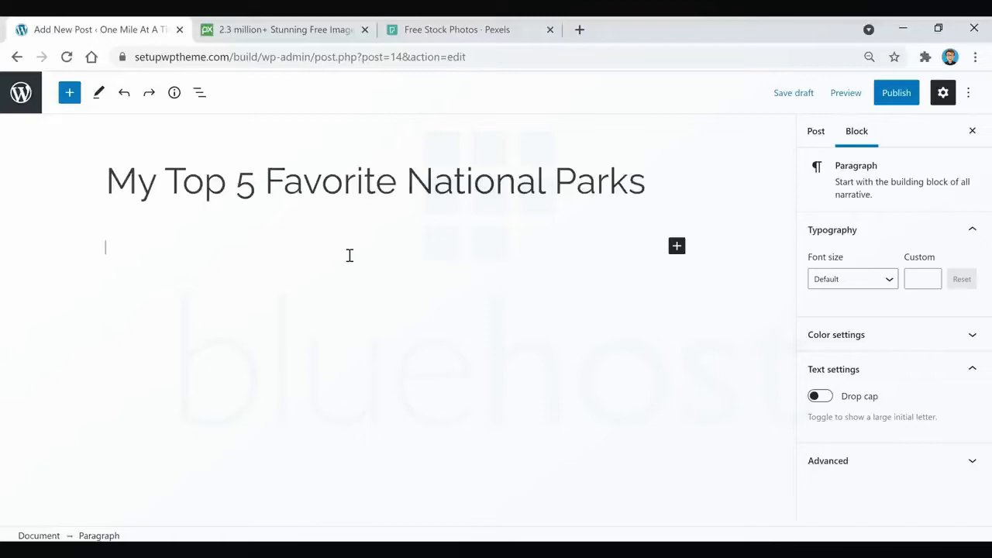
key(ctrl+v)
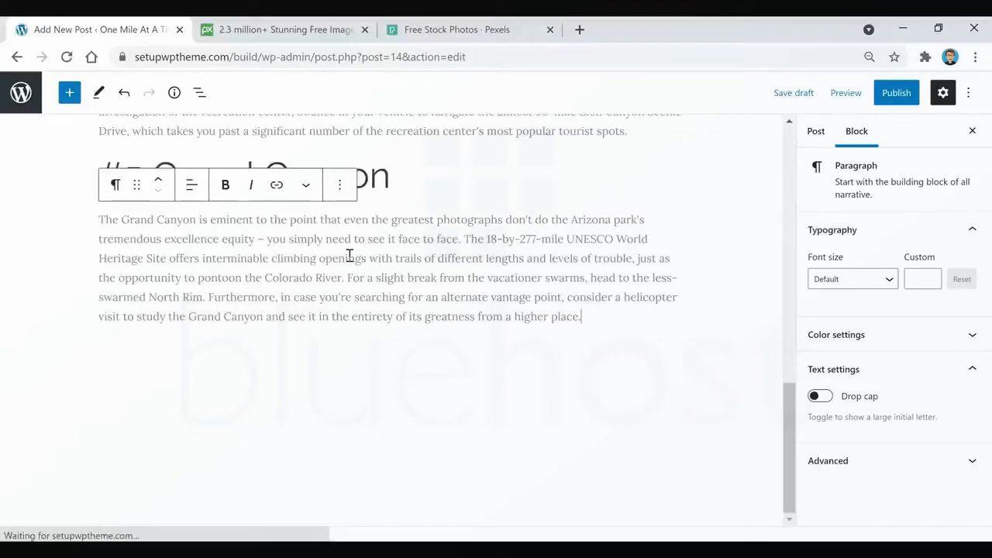
scroll(465, 326, up, 3)
scroll(523, 332, up, 7)
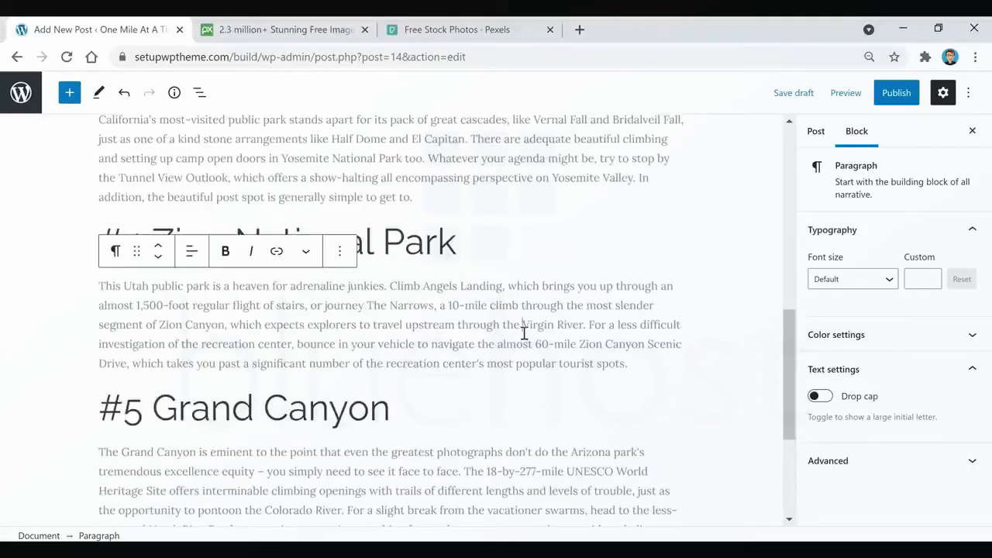
scroll(522, 337, up, 1)
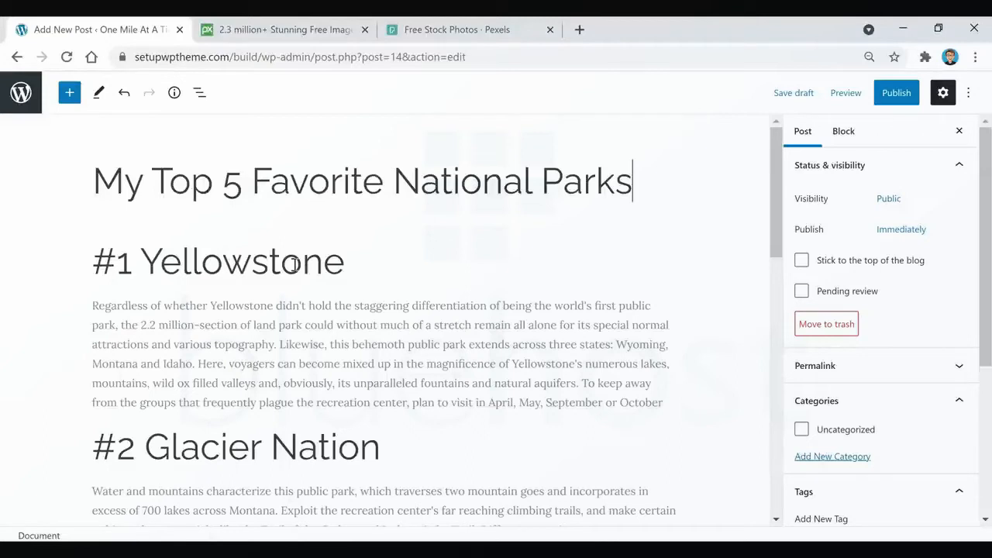
Change the "#1 Yellowstone" heading to Heading 3 and make it bold.
click(194, 262)
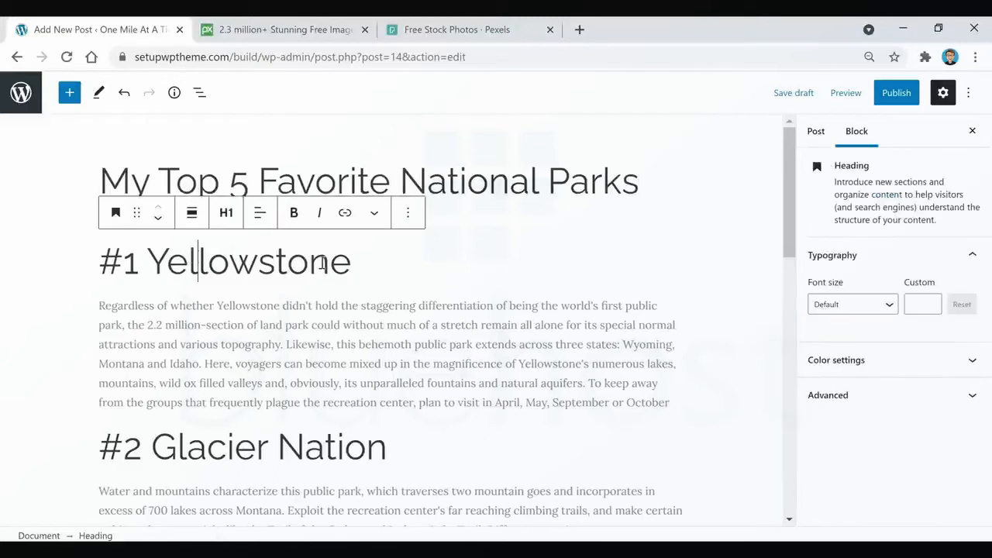
triple_click(253, 265)
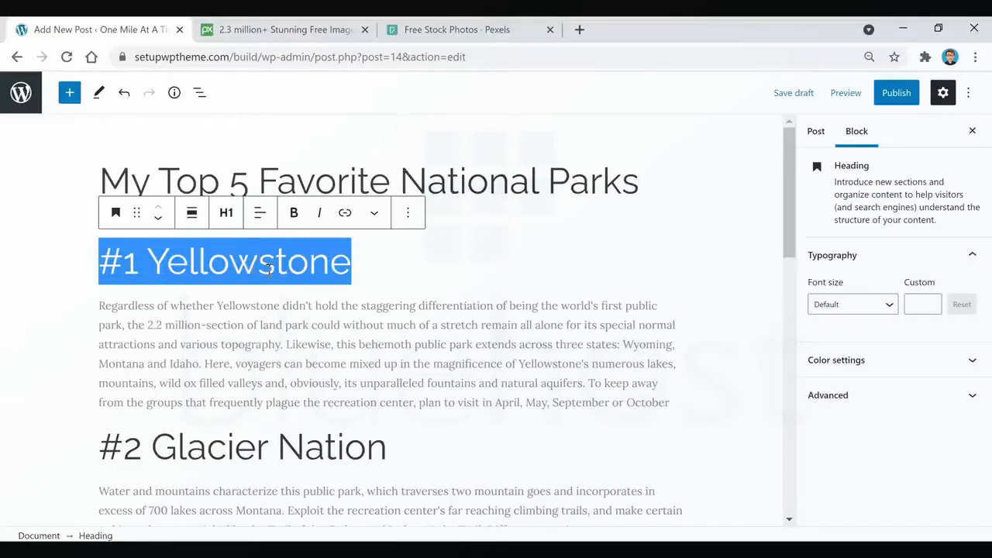
click(226, 214)
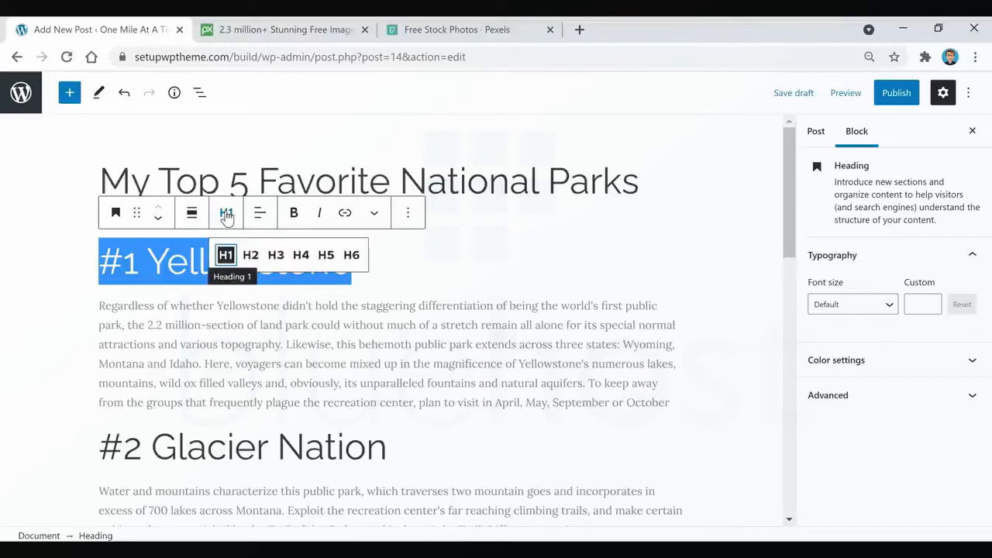
click(276, 255)
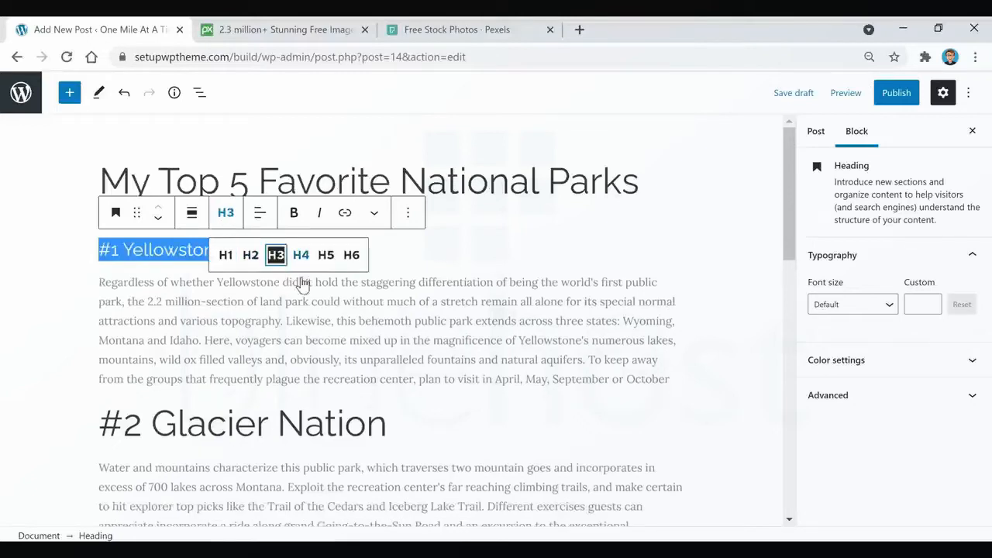
click(465, 302)
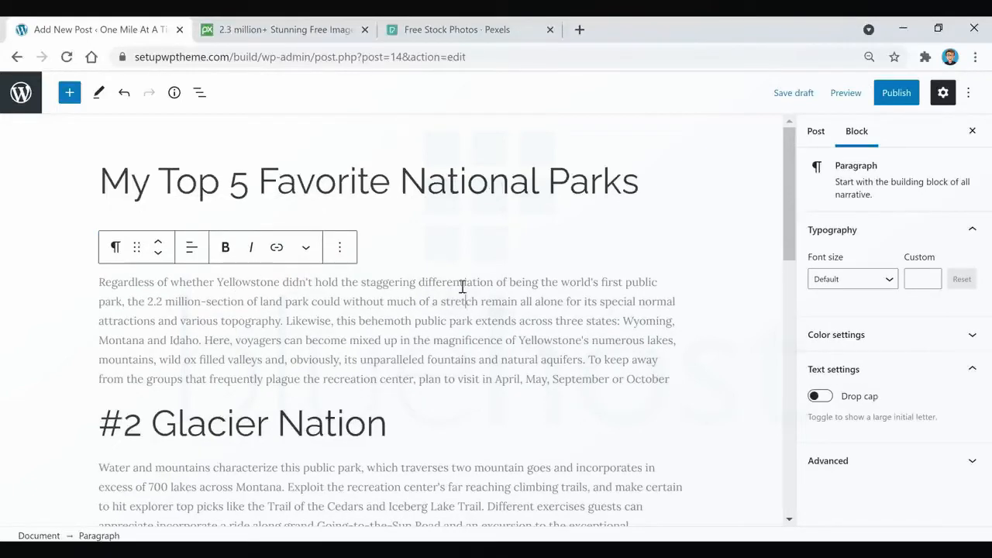
click(403, 249)
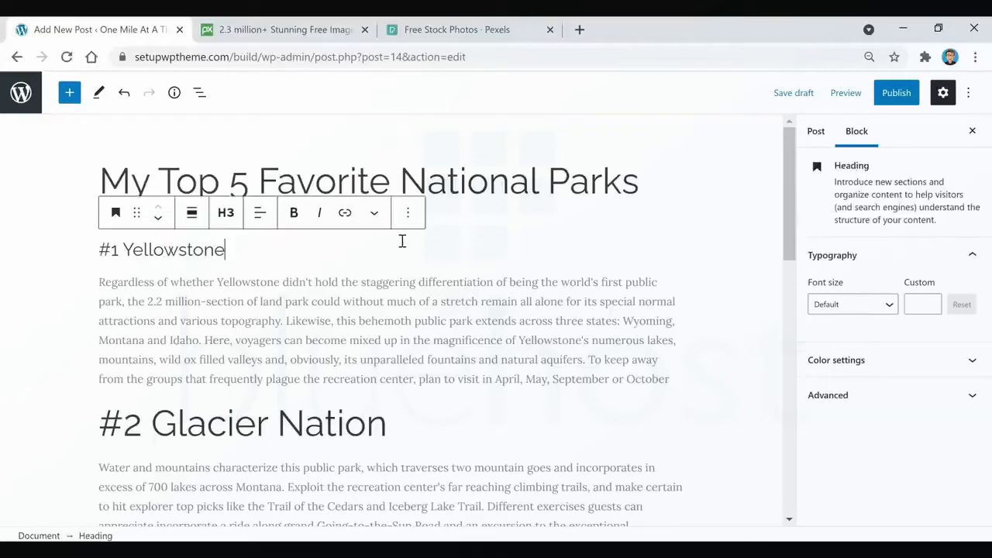
triple_click(172, 249)
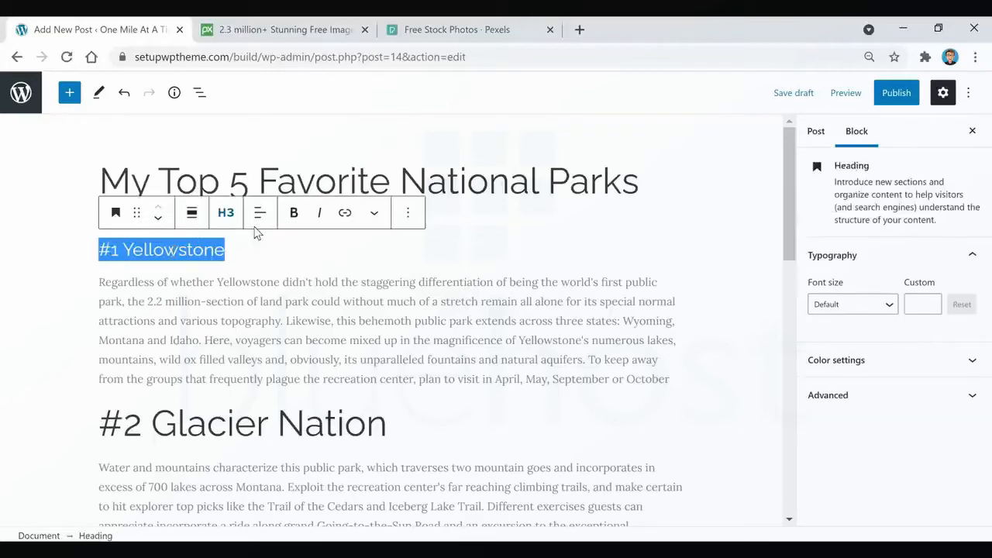
click(295, 215)
click(298, 314)
Change the "#2 Glacier Nation" heading to Heading 3 and make it bold.
scroll(298, 314, down, 2)
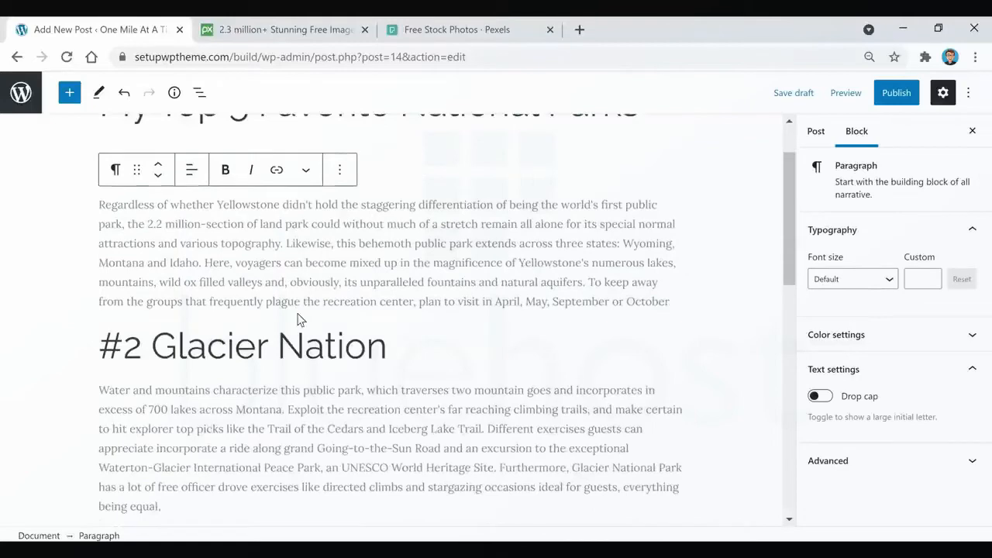
triple_click(280, 269)
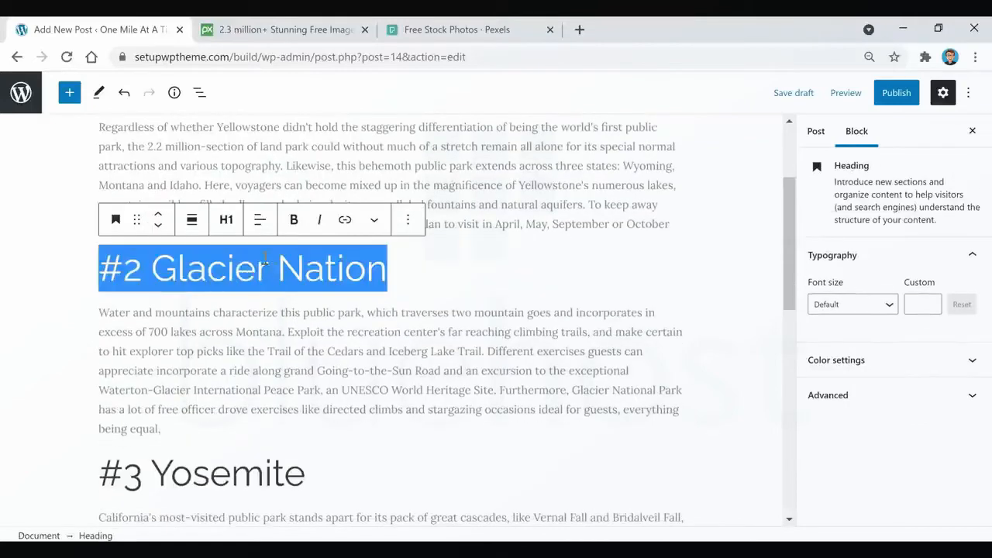
click(225, 219)
click(277, 262)
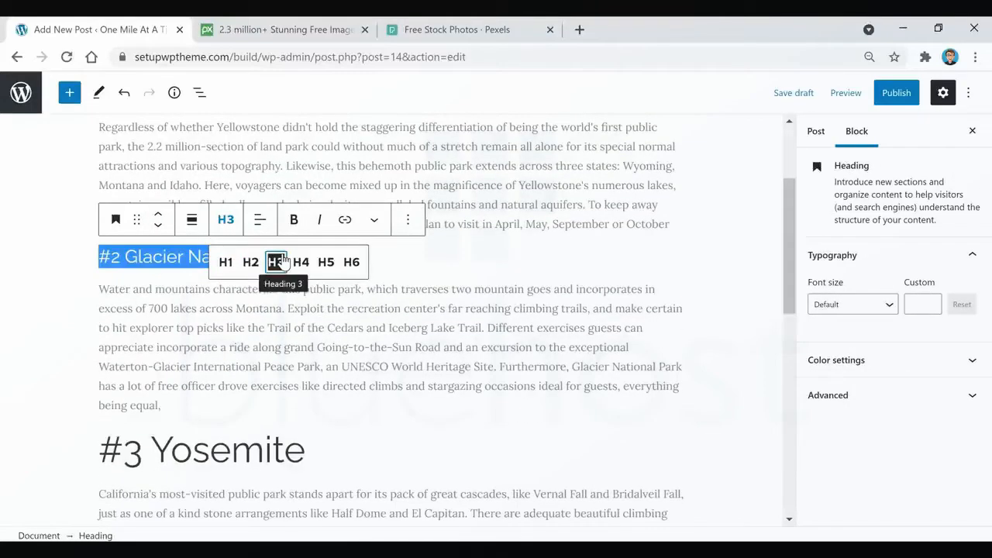
click(294, 220)
click(306, 313)
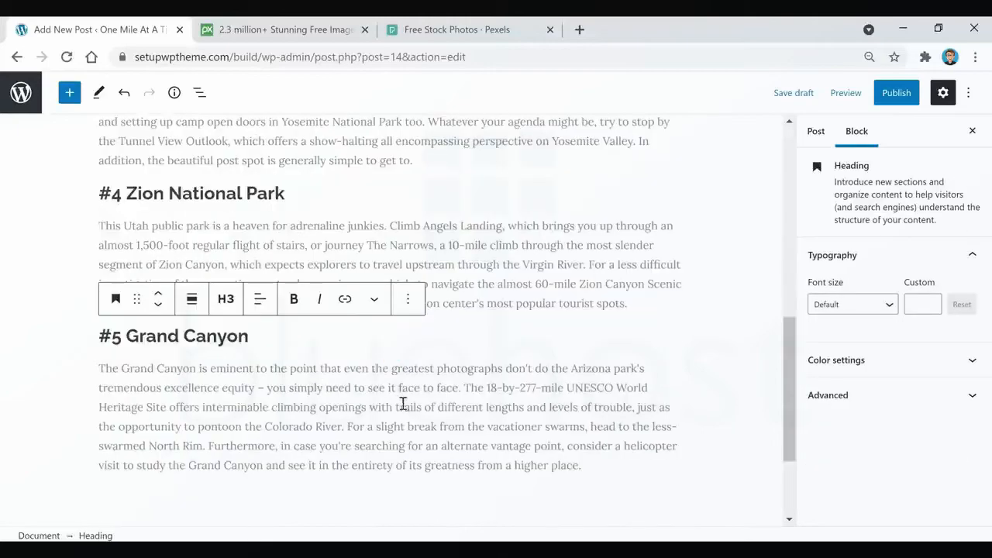
scroll(487, 410, up, 3)
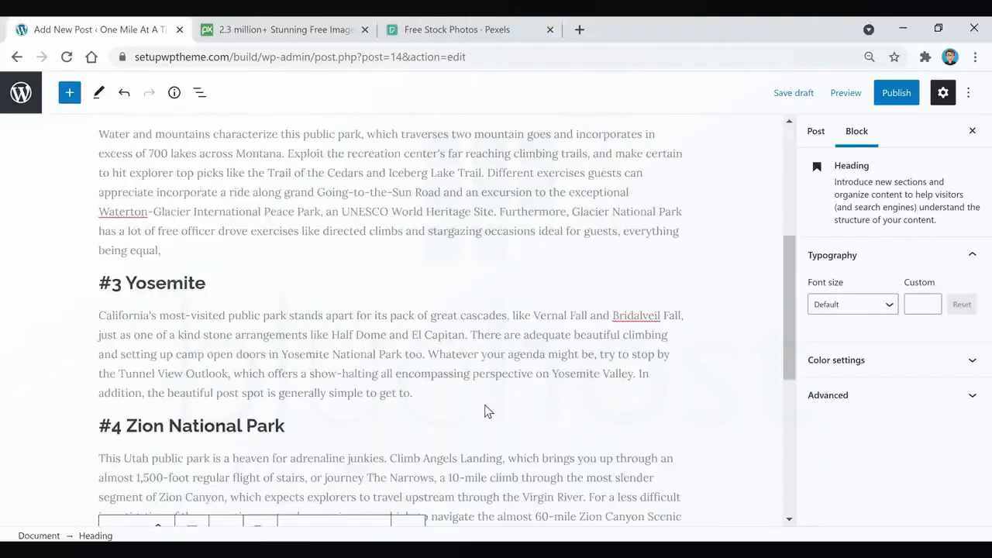
Insert a Spacer block between the "#1 Yellowstone" heading and its paragraph.
scroll(316, 339, up, 4)
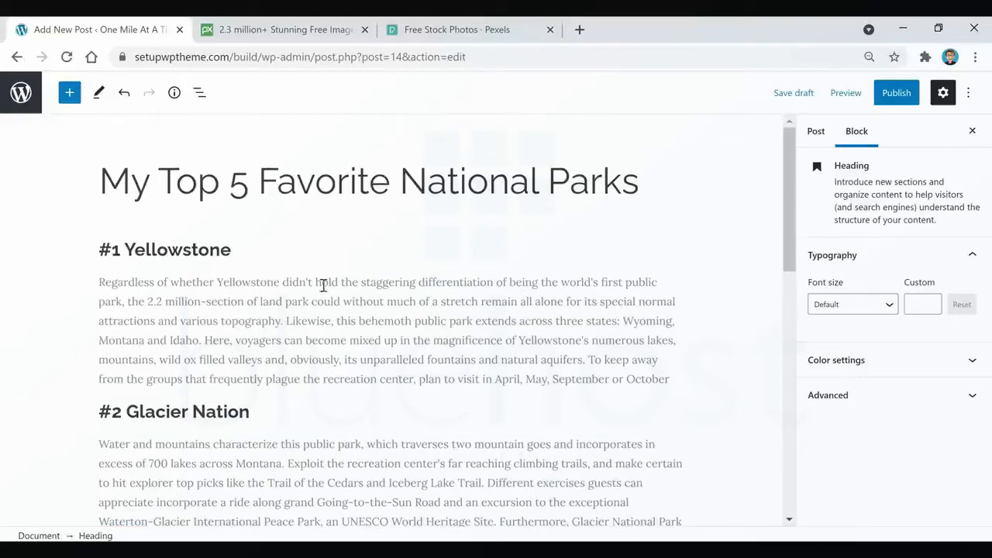
click(248, 248)
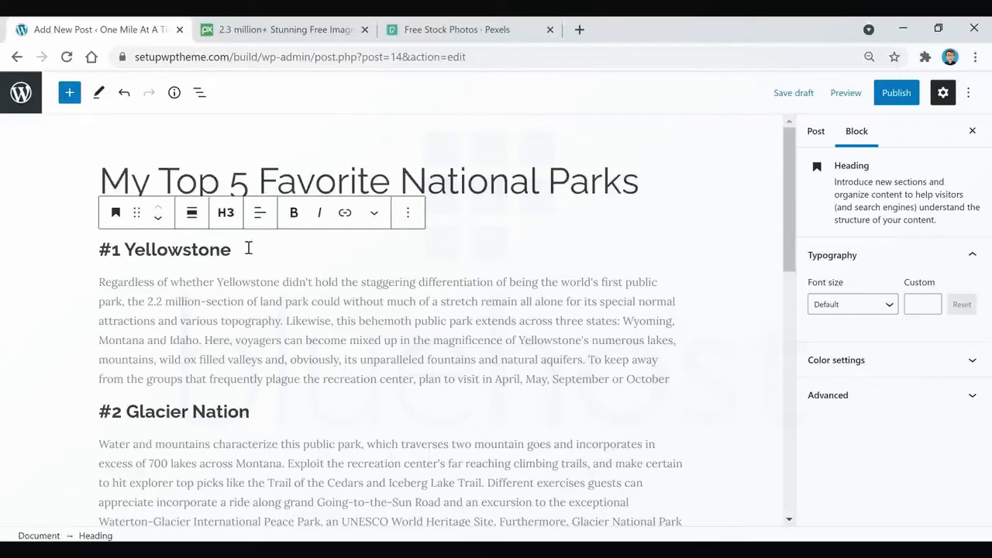
key(Return)
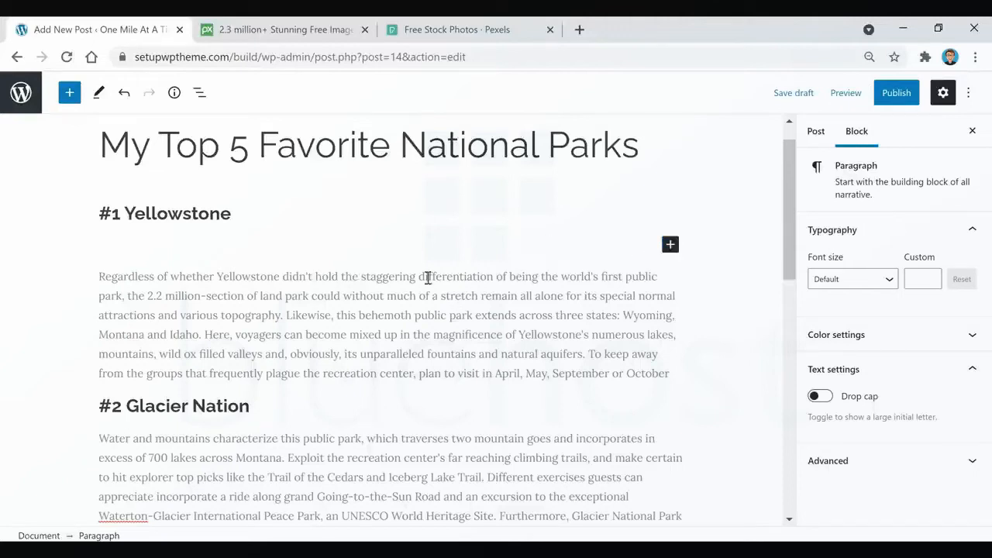
mouse_move(391, 264)
scroll(364, 395, down, 3)
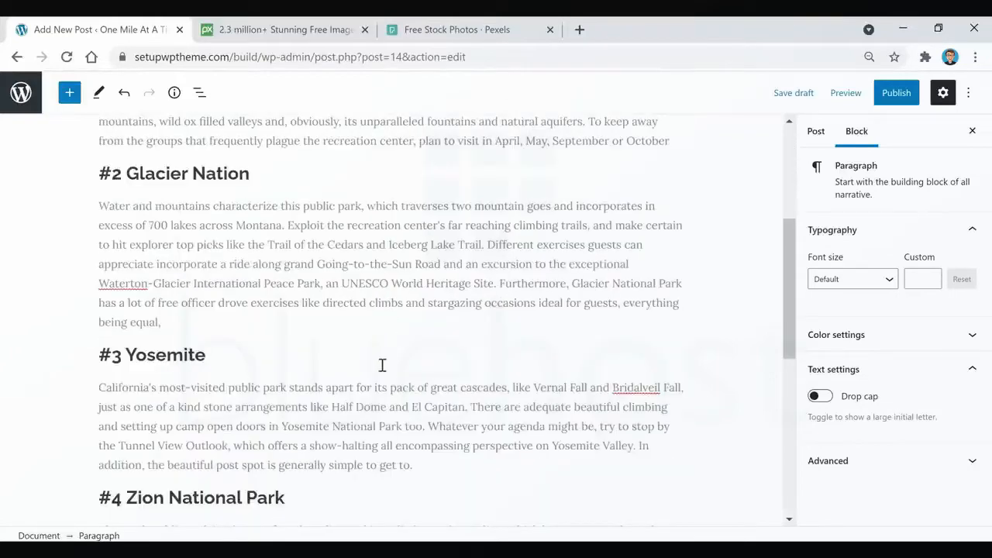
scroll(495, 347, up, 3)
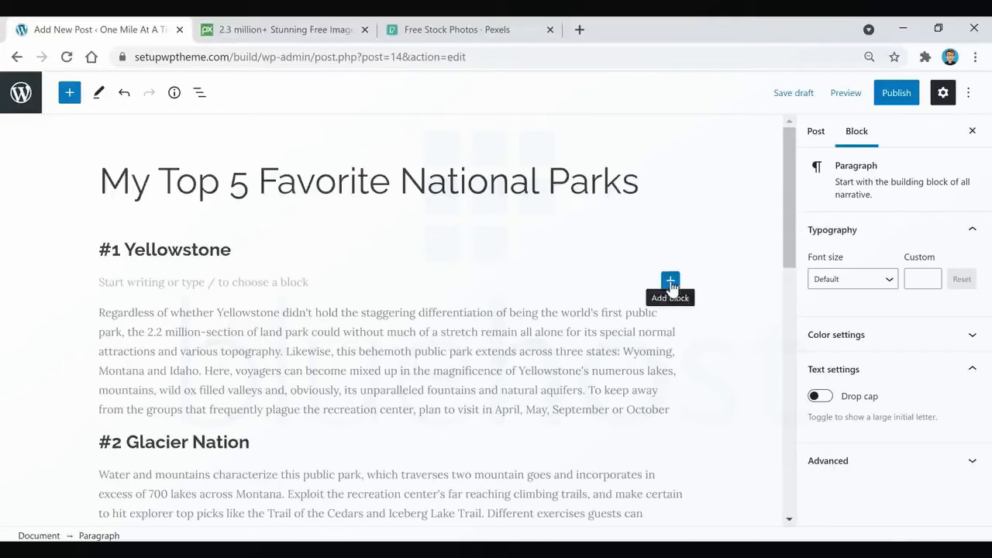
click(670, 281)
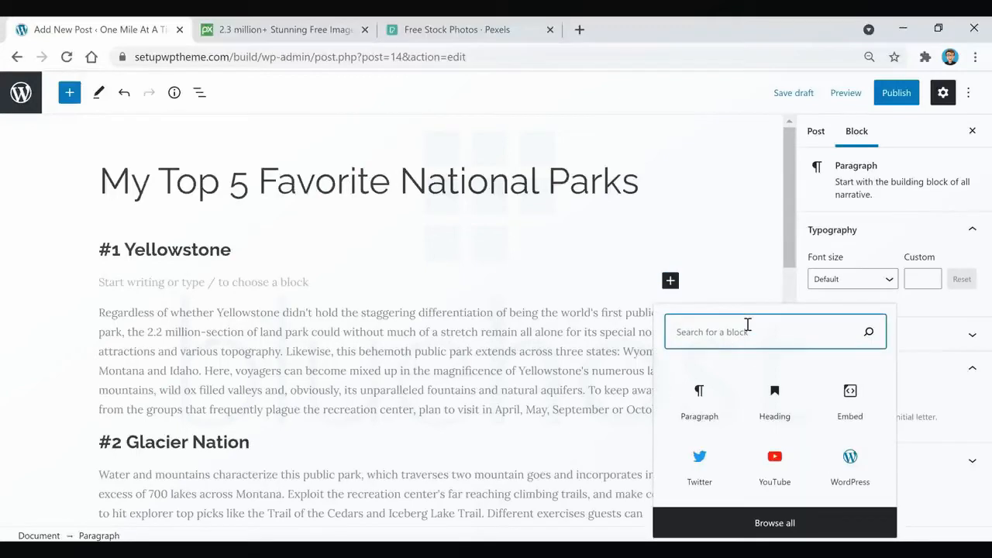
text(spacer)
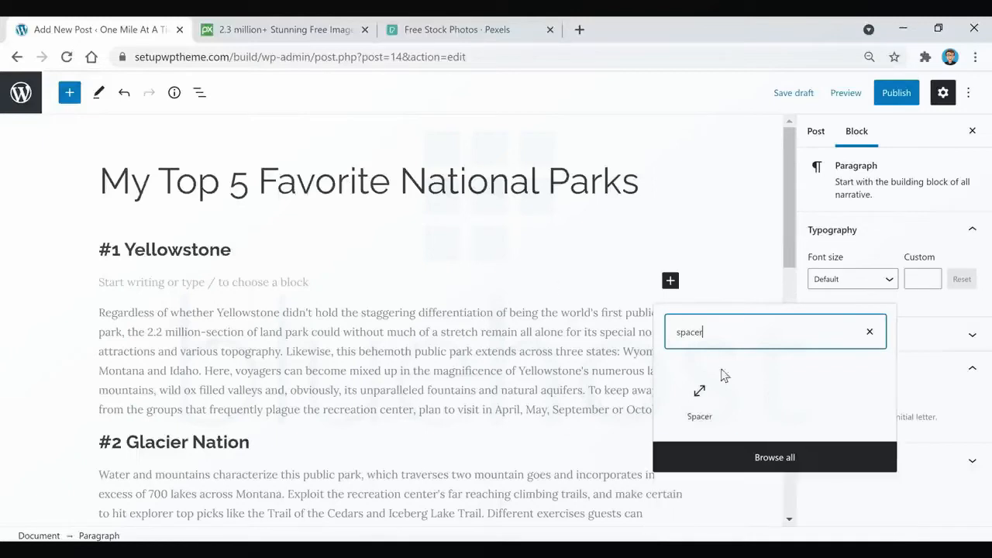
click(704, 412)
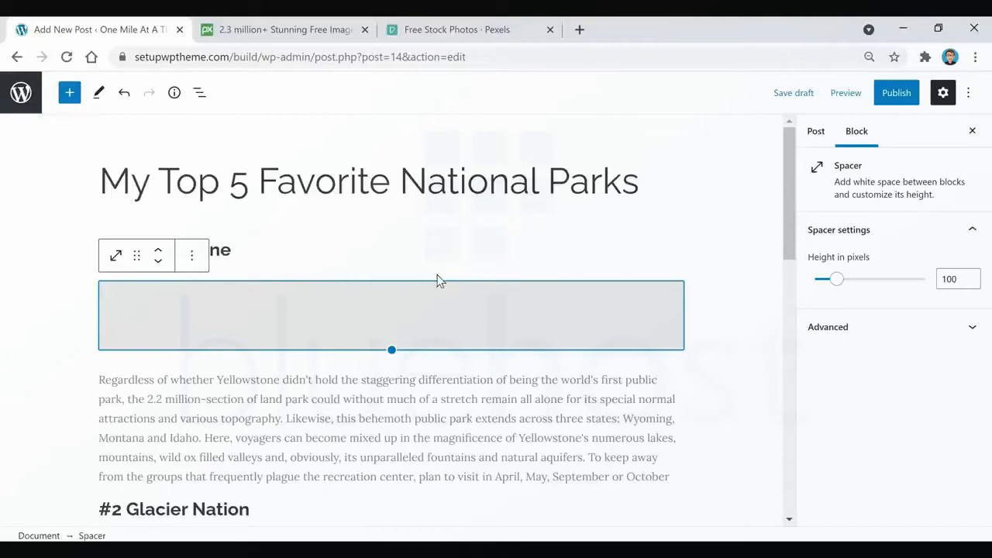
Set the height of the spacer under the "#1 Yellowstone" heading to 10 pixels.
double_click(956, 281)
text(9)
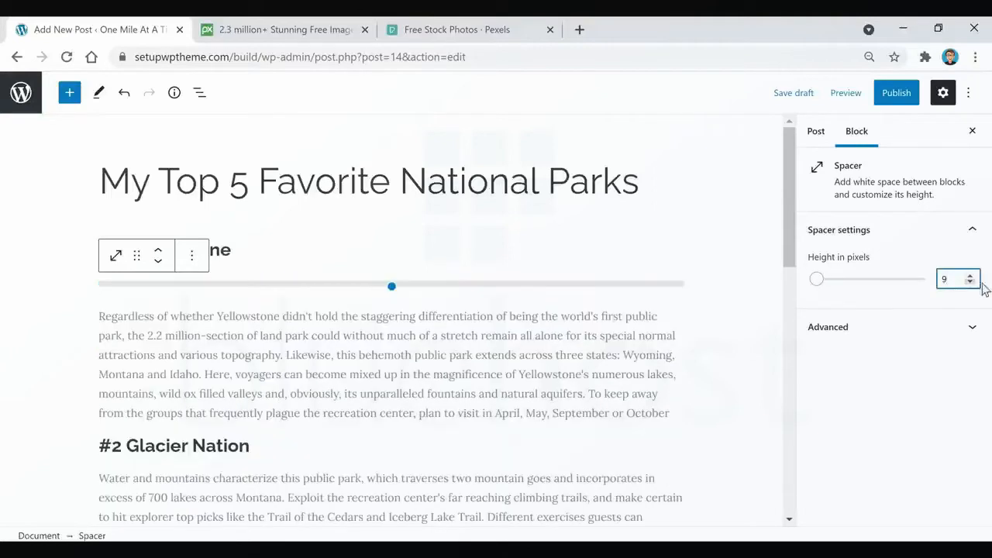
click(969, 275)
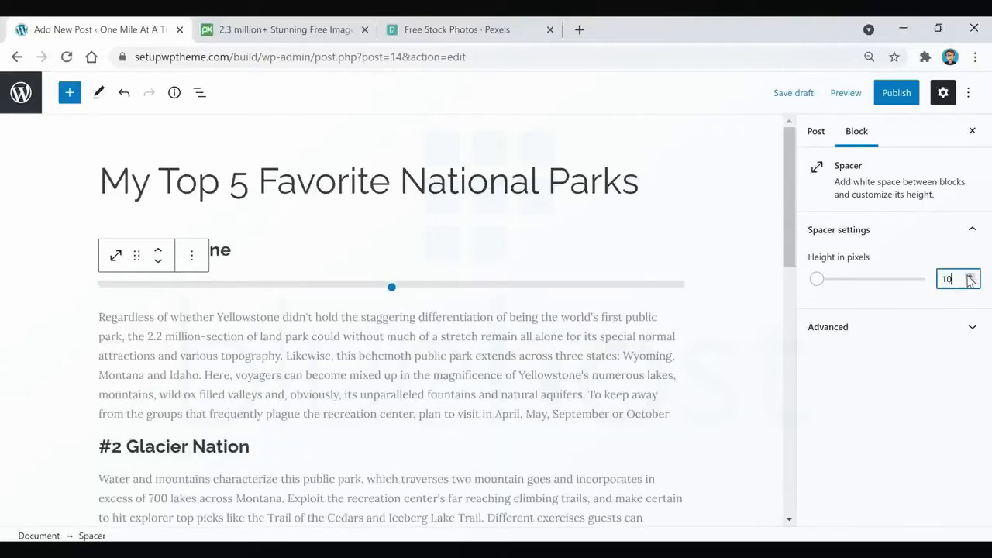
click(354, 349)
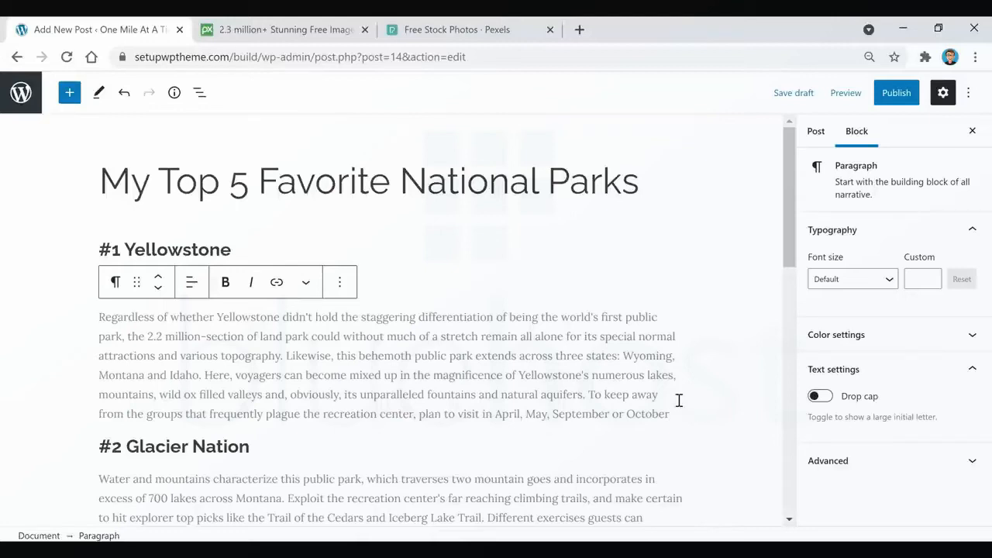
Add a Spacer block after the Yellowstone paragraph, above the "#2 Glacier Nation" heading, and set its height to 25 pixels.
key(Return)
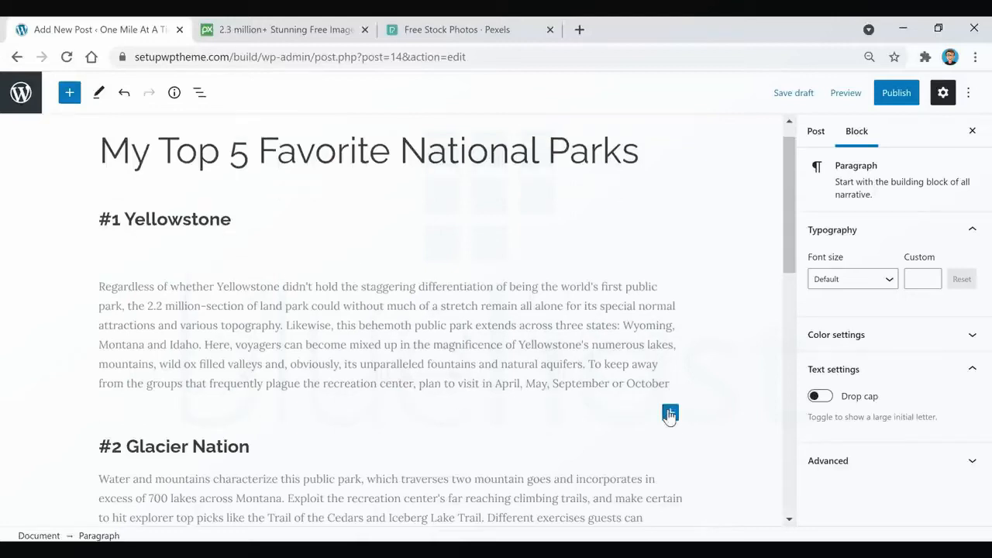
click(670, 412)
click(858, 254)
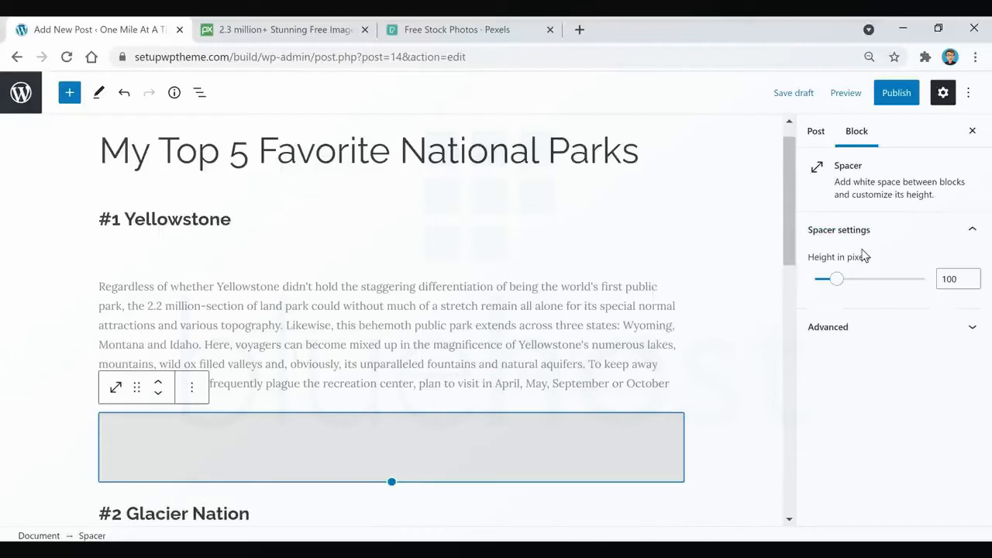
click(959, 279)
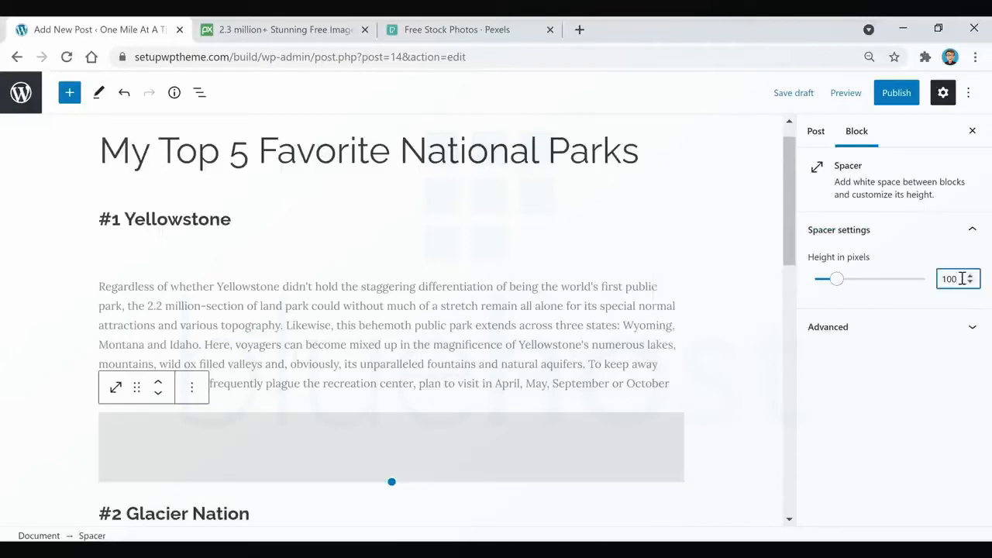
drag(960, 279, 927, 275)
text(25)
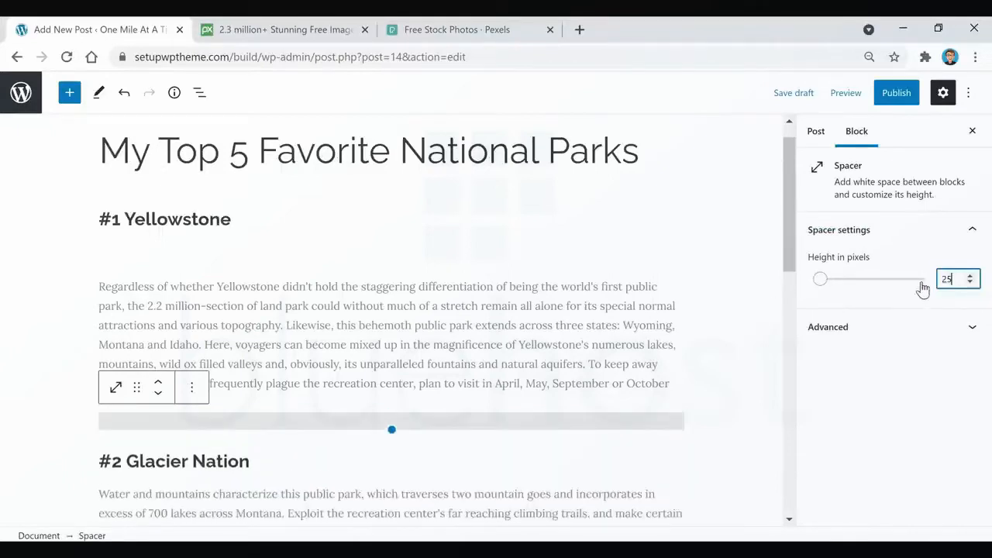
click(516, 302)
scroll(516, 302, down, 3)
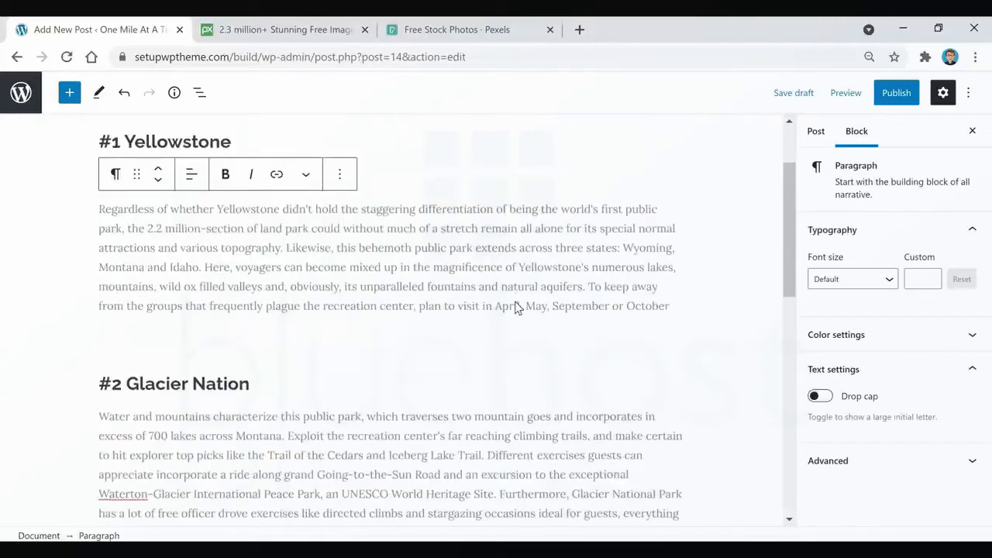
scroll(516, 301, up, 3)
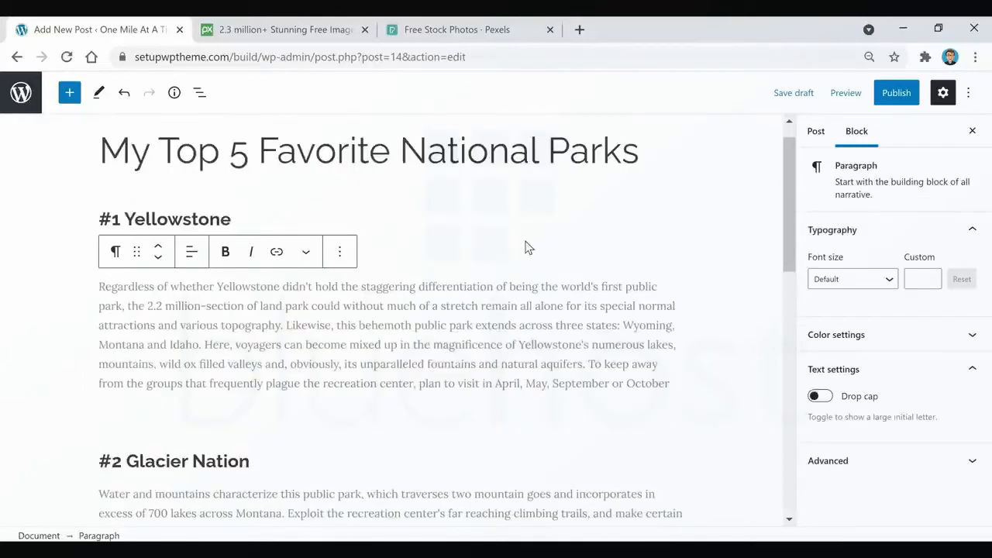
Insert a Spacer block directly under the "#2 Glacier Nation" heading with a height of 10 pixels.
scroll(480, 318, down, 1)
scroll(435, 390, down, 2)
click(281, 305)
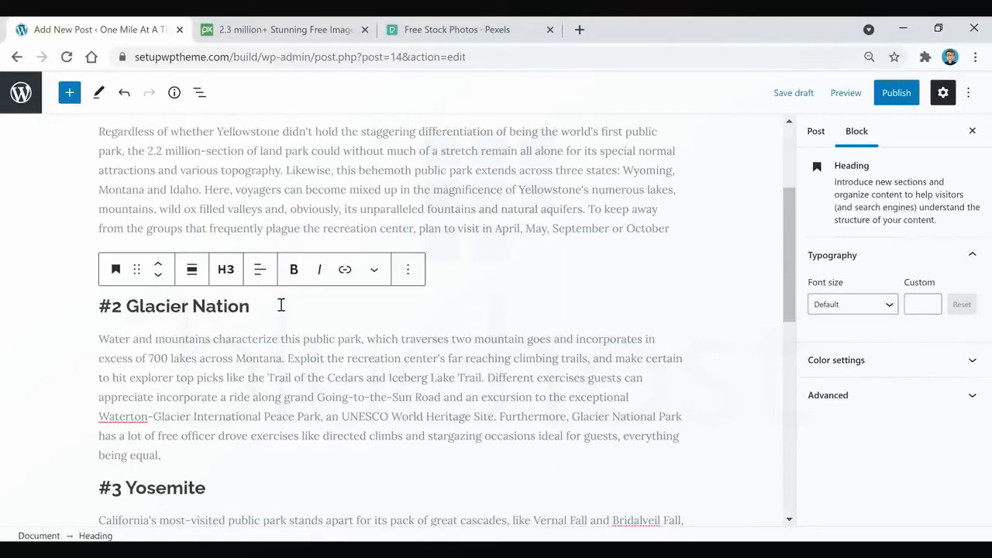
key(Return)
click(670, 301)
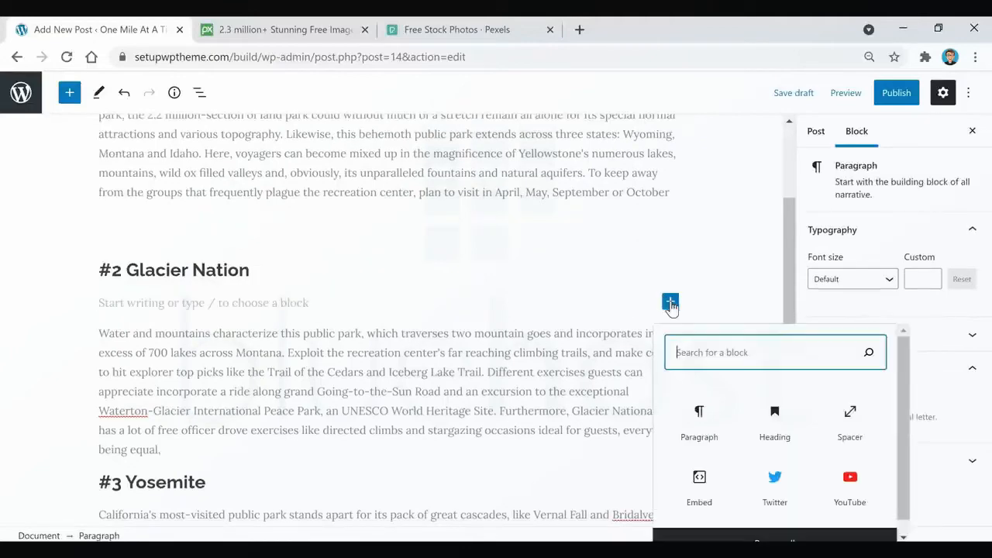
click(849, 416)
click(962, 275)
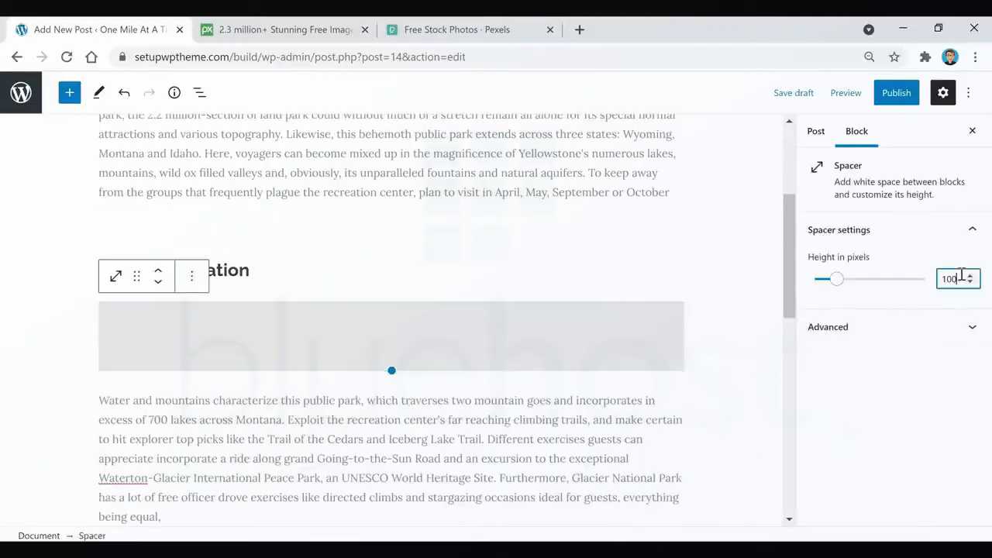
key(BackSpace)
Add a 25-pixel-high Spacer block after the Glacier paragraph, above the "#3 Yosemite" heading.
scroll(507, 341, down, 2)
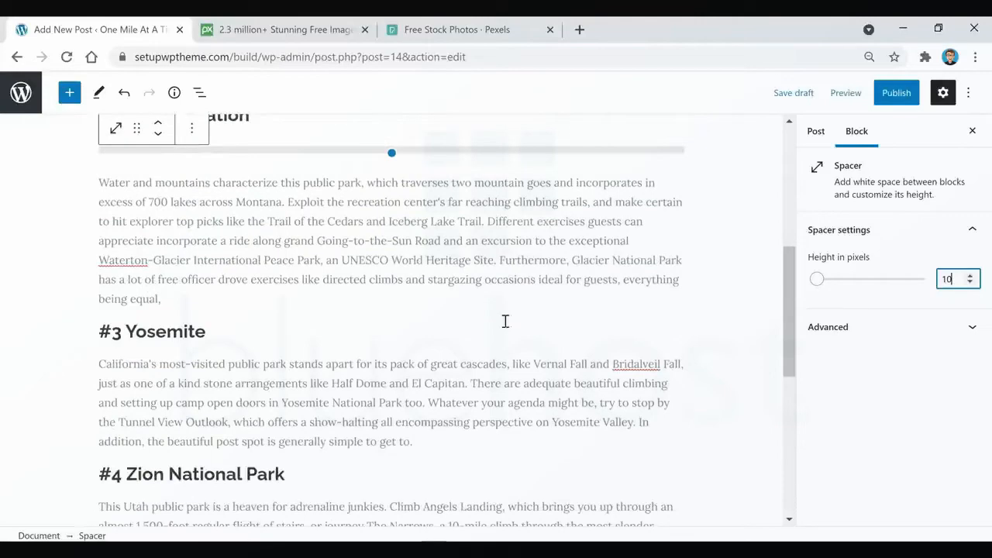
click(225, 298)
key(Return)
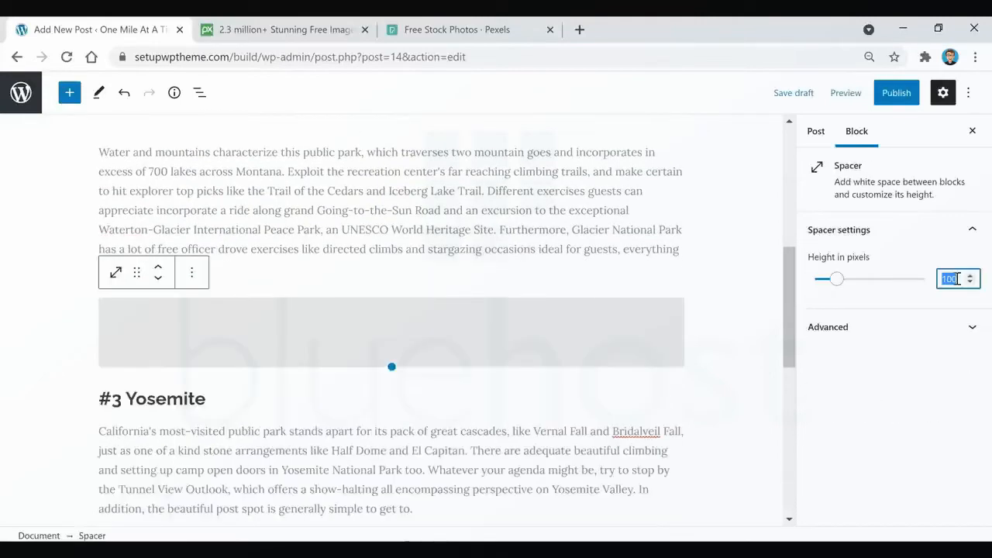
text(25)
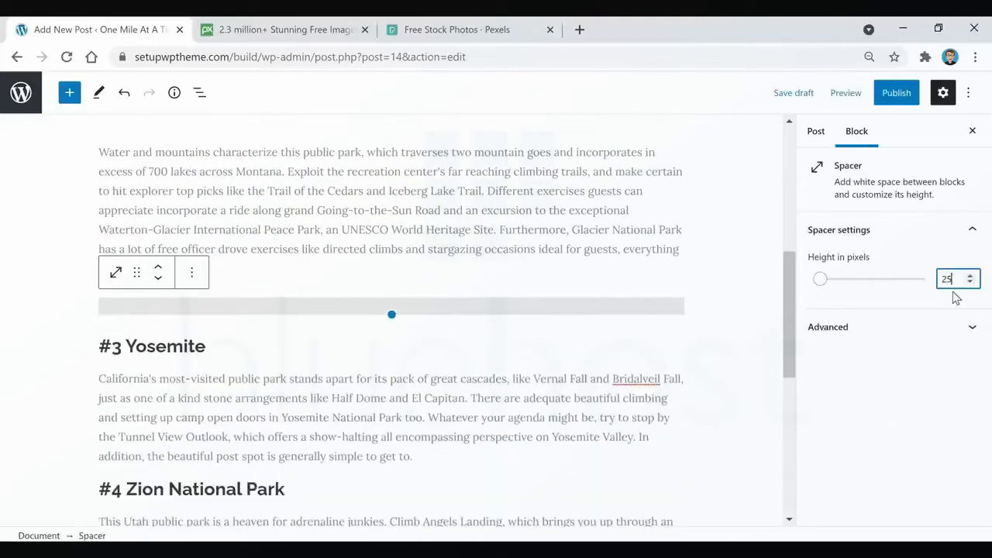
click(548, 234)
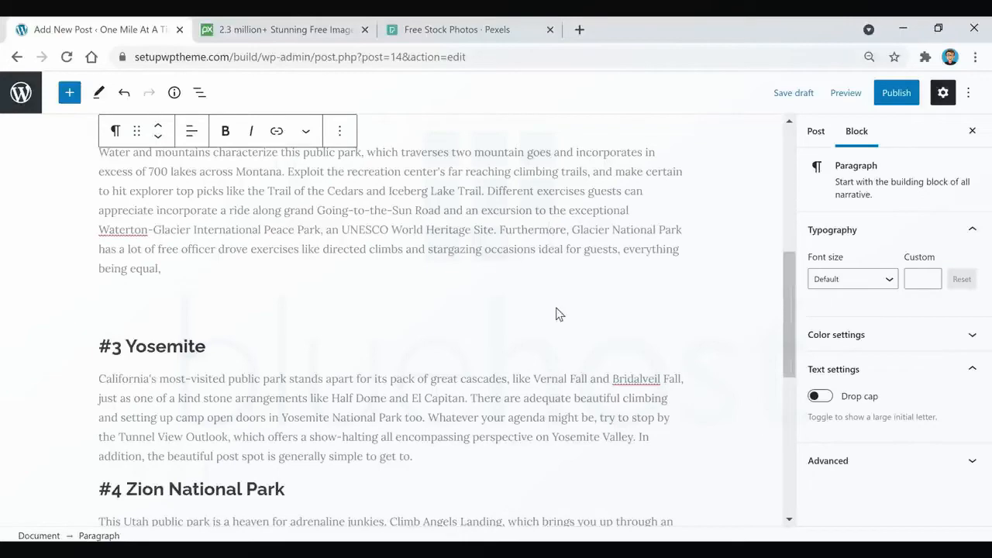
Review the spacing of the whole post down to "#5 Grand Canyon" and save it as a draft.
scroll(382, 320, down, 6)
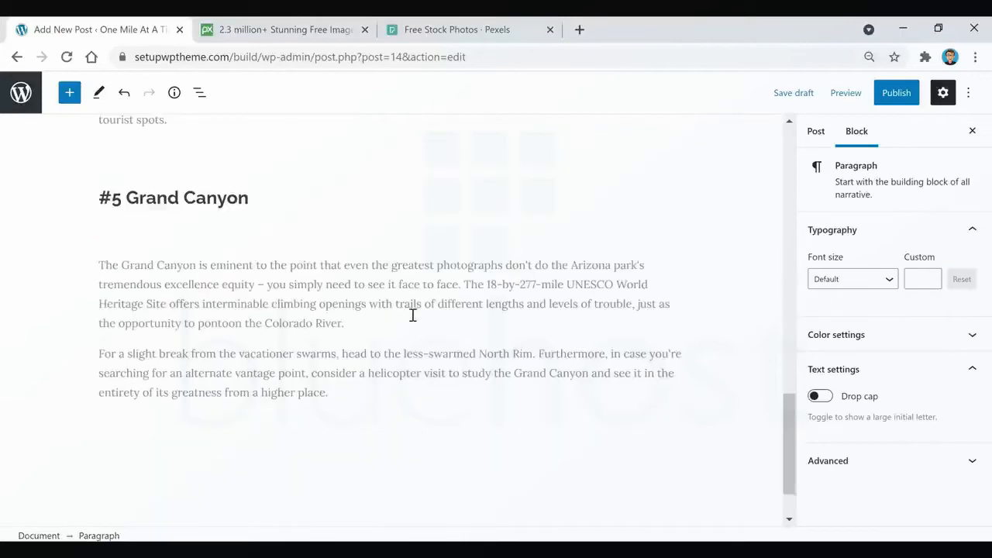
scroll(488, 376, up, 5)
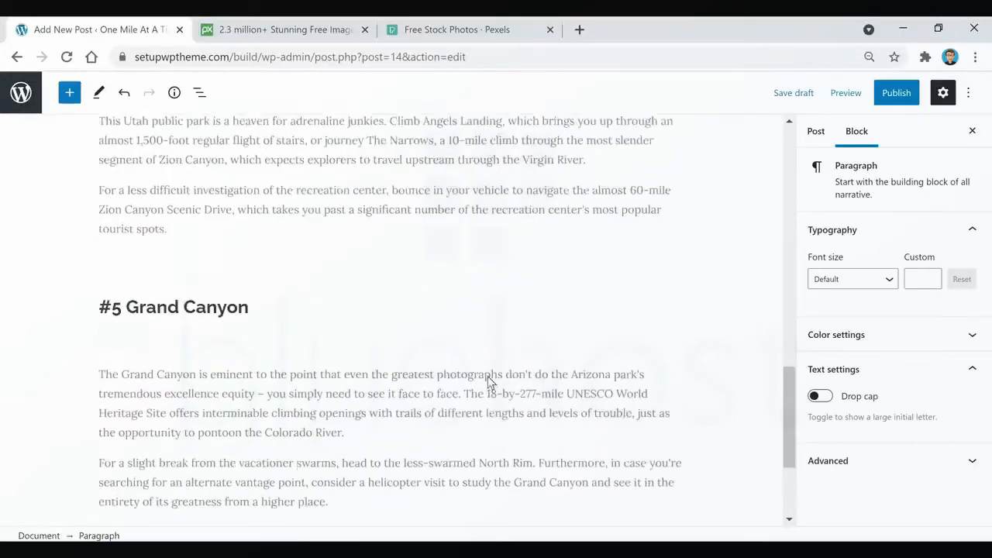
scroll(488, 376, up, 8)
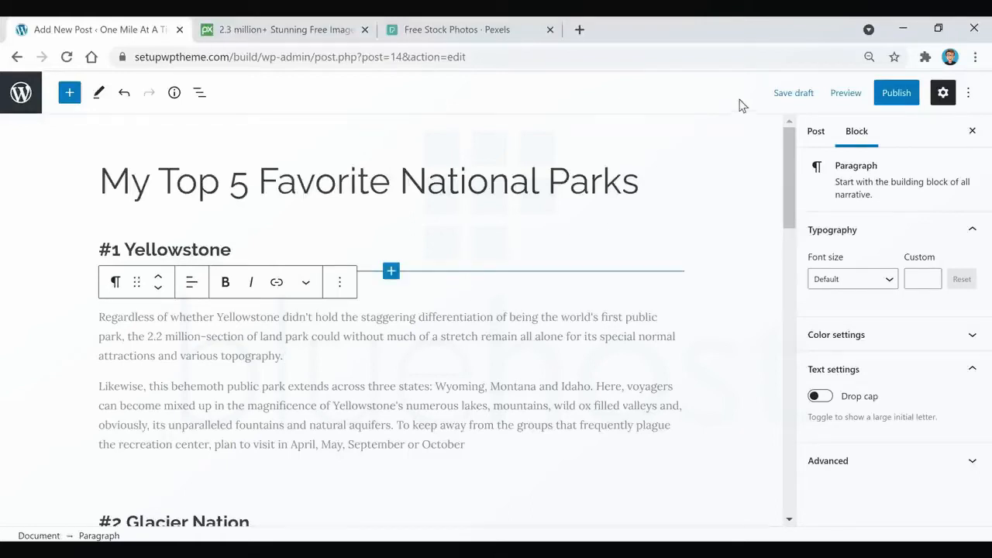
click(798, 94)
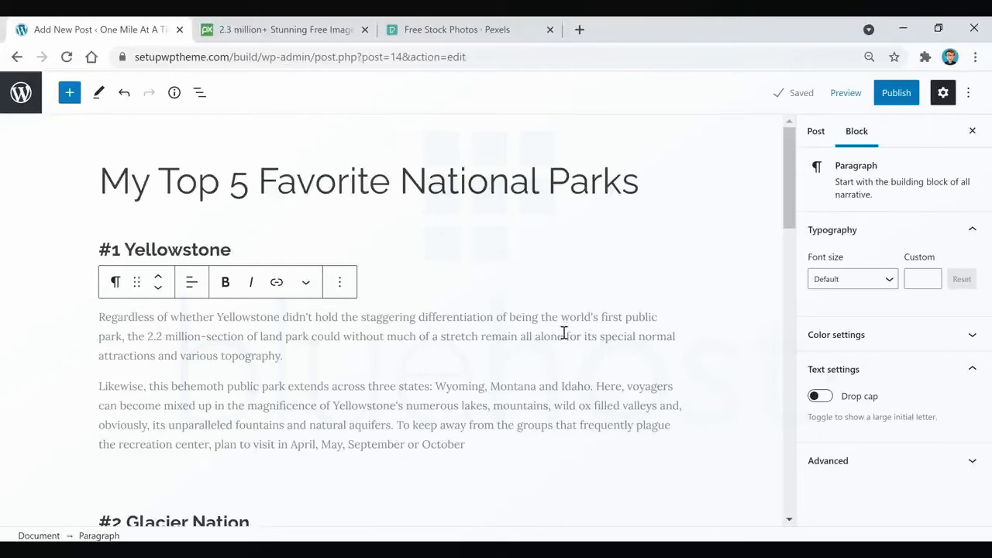
View the Pixabay and Pexels home pages as sources of free stock images, and return to the post editor.
click(295, 32)
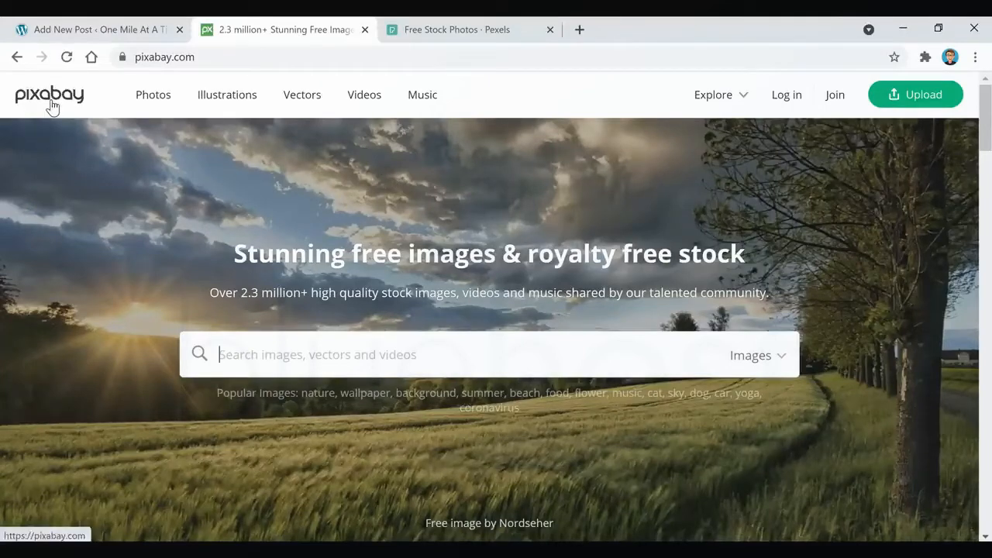
click(463, 31)
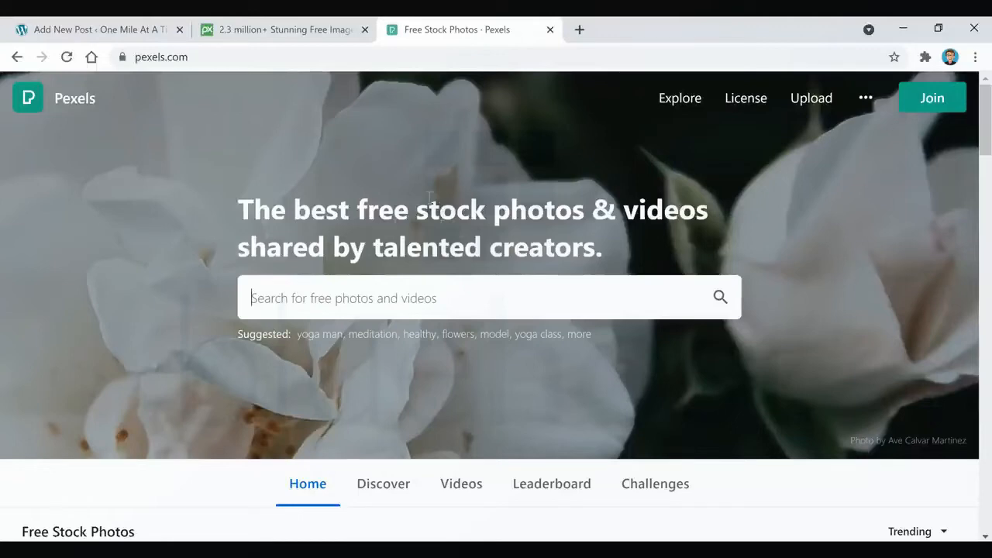
click(124, 31)
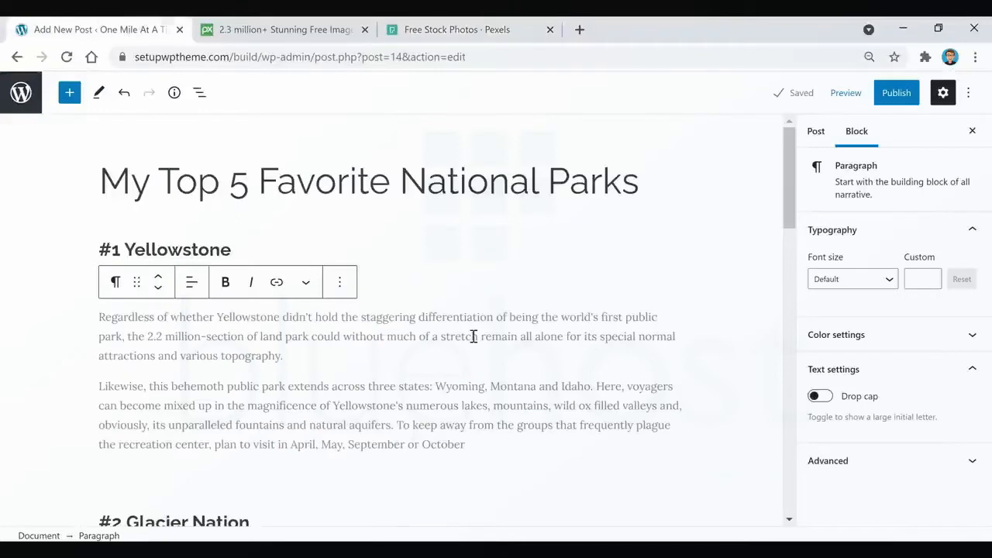
Insert an Image block after the second Yellowstone paragraph, the one ending in "September or October".
scroll(495, 333, down, 1)
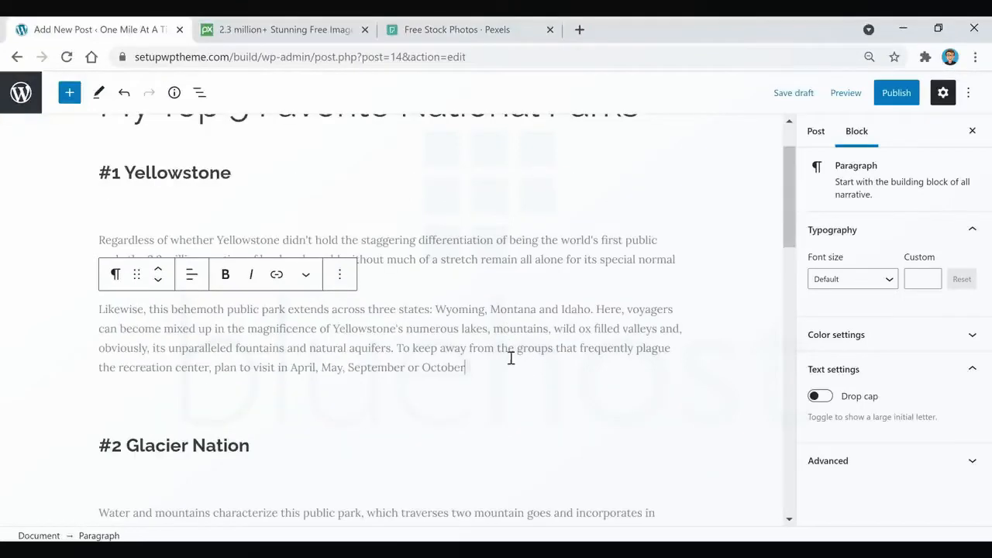
key(Return)
click(668, 368)
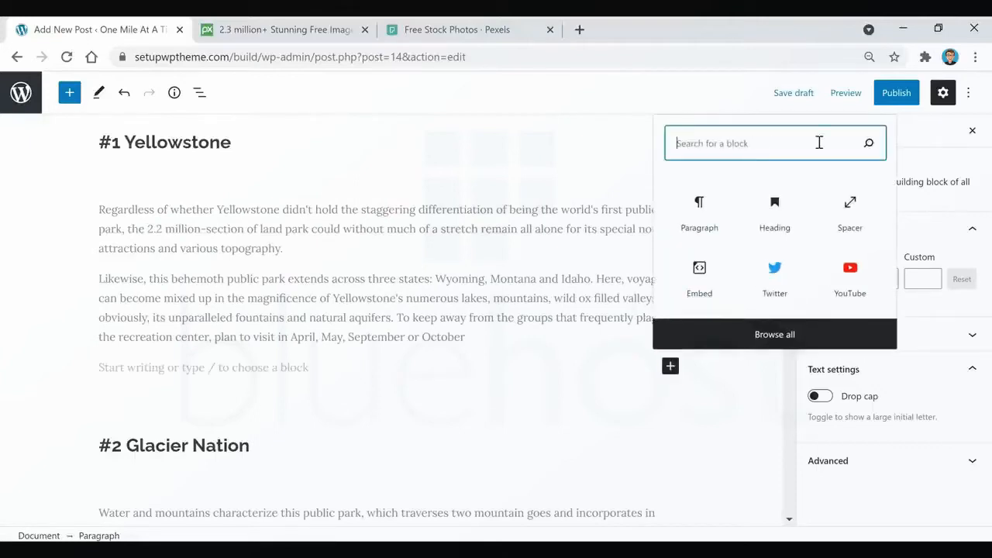
text(image)
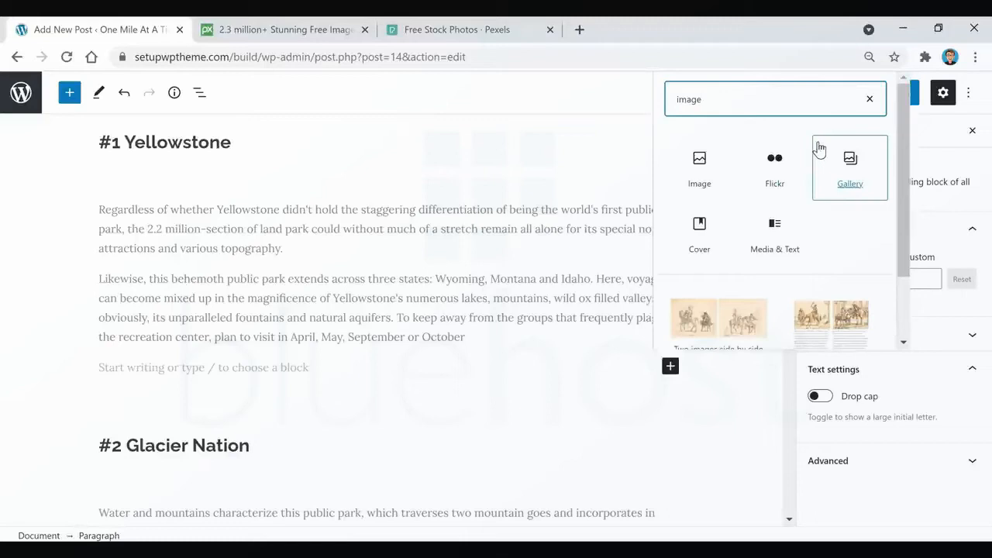
click(699, 165)
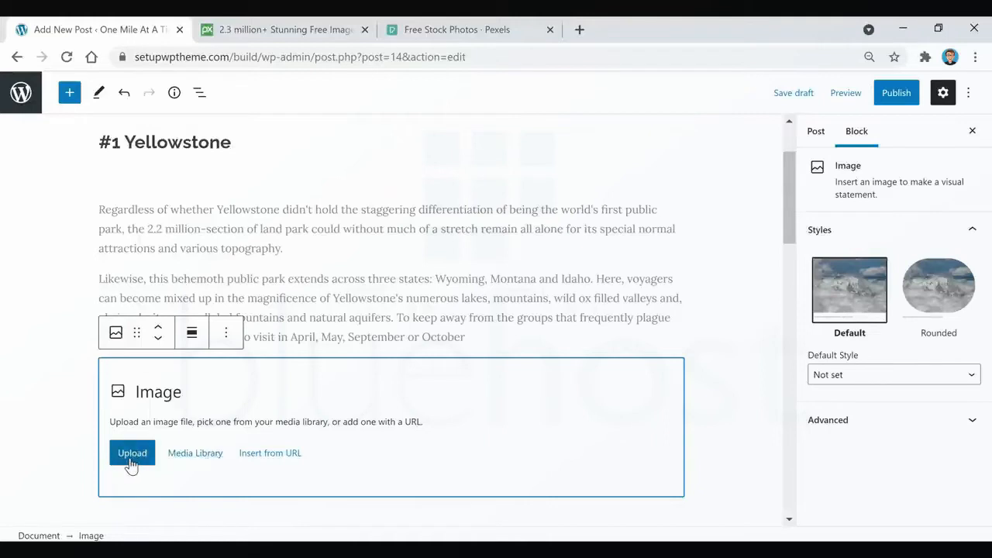
Open the WordPress admin area in a separate browser tab and go to the Media Library.
right_click(21, 89)
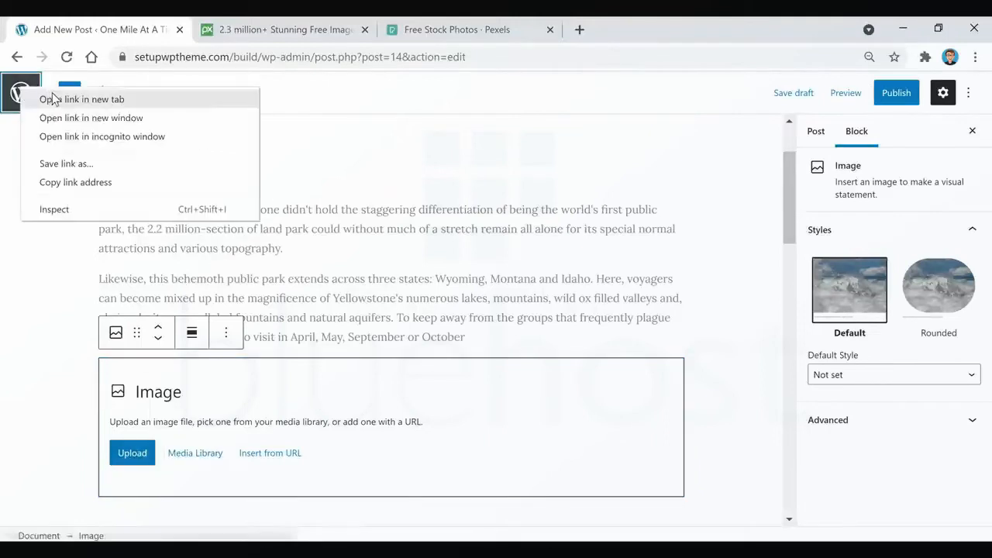
click(53, 98)
click(268, 31)
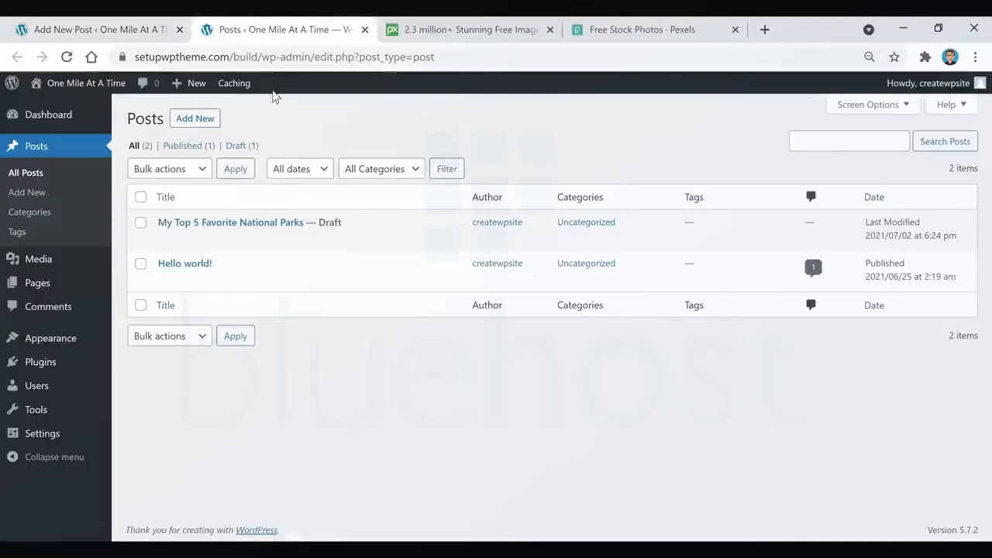
mouse_move(51, 266)
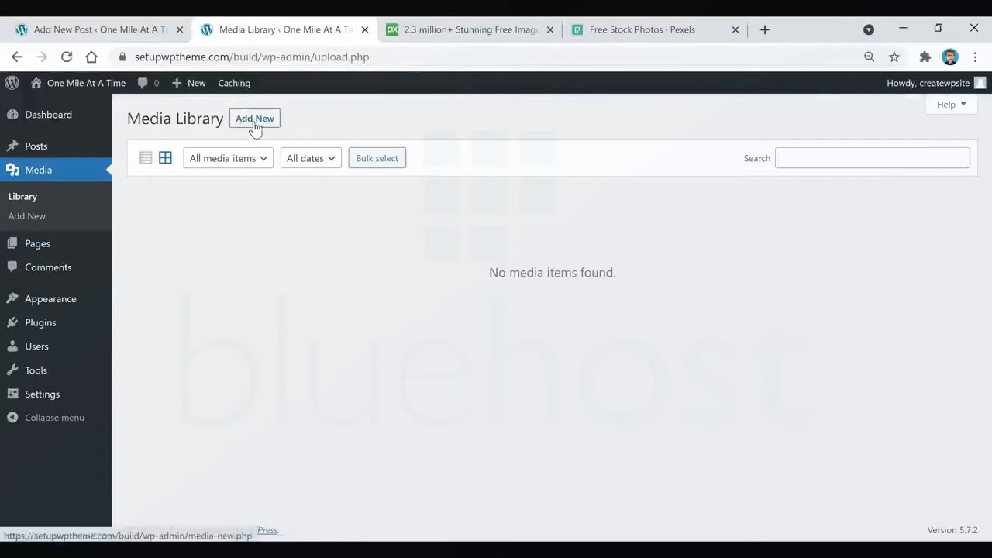
Upload the grand canyon, zion national park, yosemite, glacier nation and yellowstone images from Downloads to the Media Library.
click(255, 120)
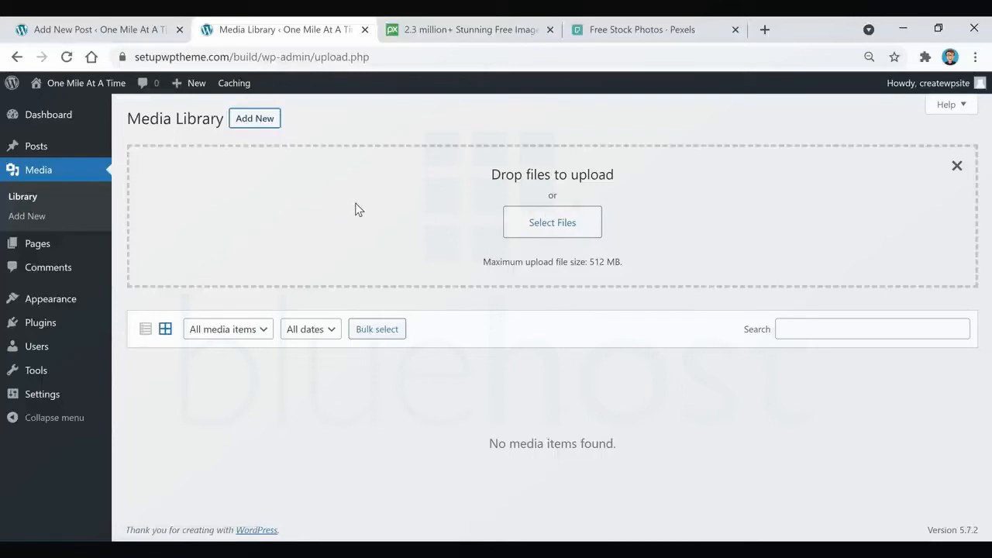
click(543, 223)
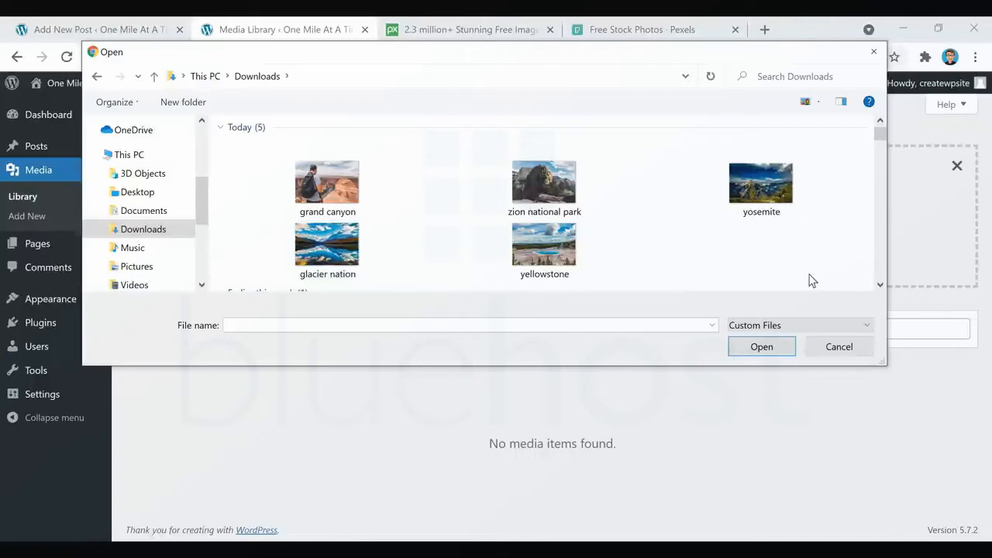
drag(834, 274, 295, 185)
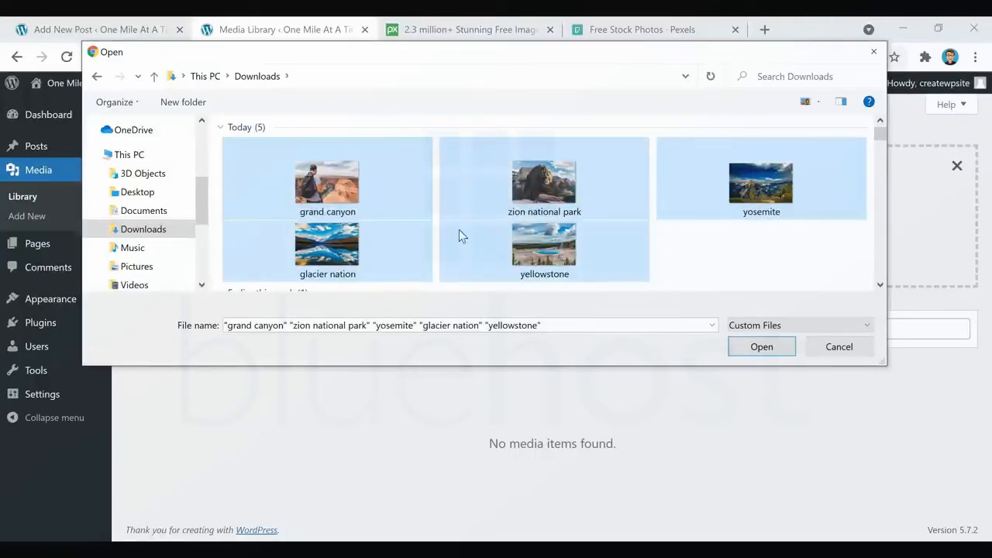
click(764, 353)
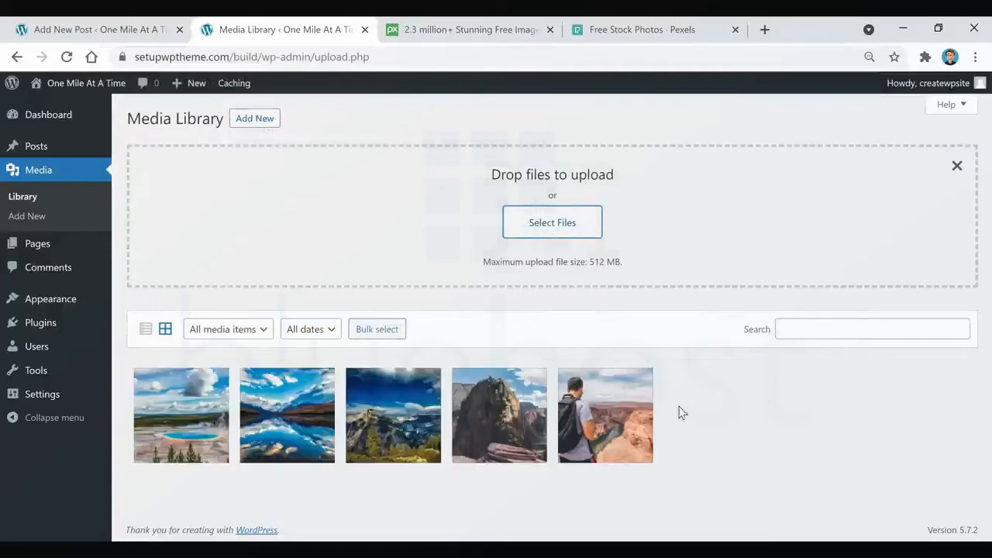
Return to the national parks post, save it as a draft and reload the editor.
click(128, 31)
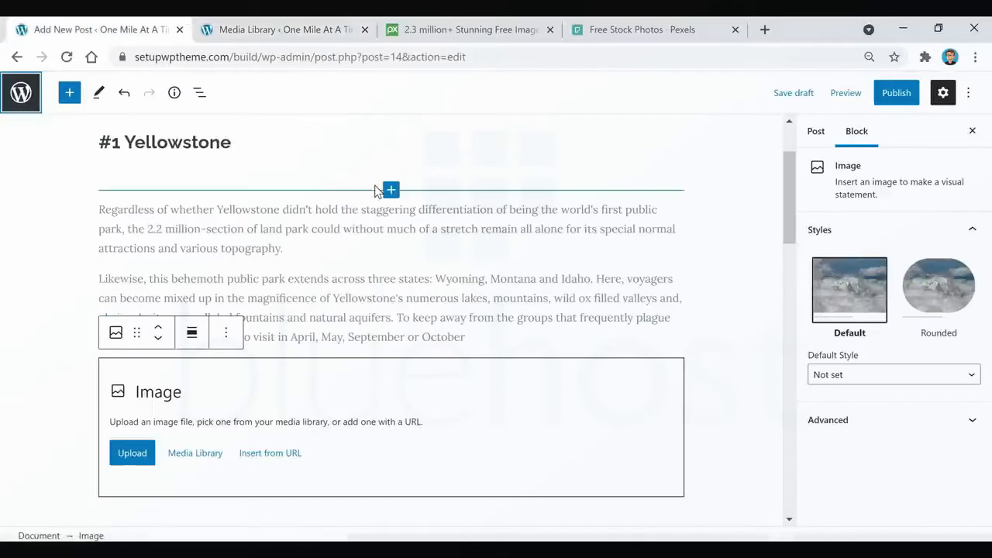
click(792, 92)
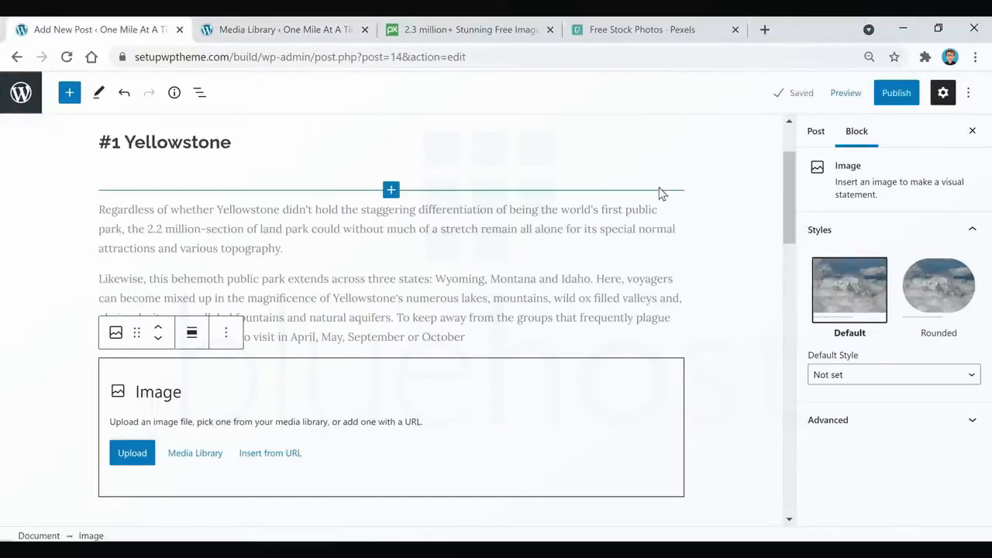
click(67, 58)
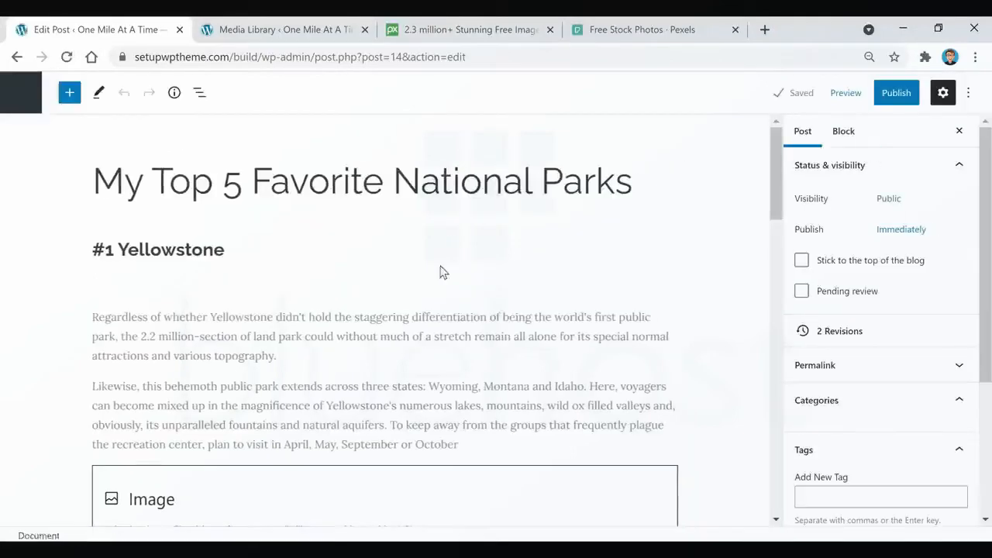
Fill the empty Image block under the Yellowstone paragraphs with yosemite.jpg from the media library.
scroll(440, 271, down, 2)
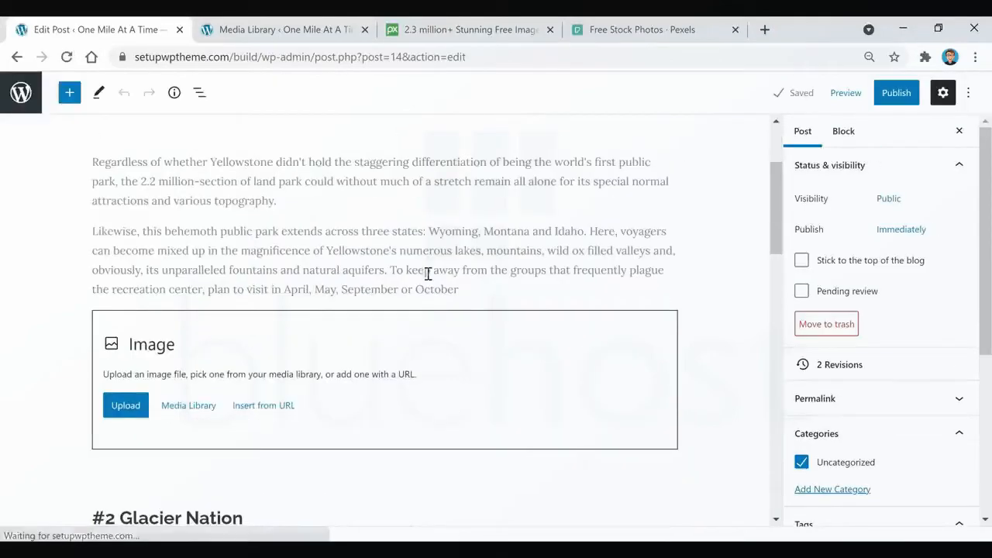
click(196, 417)
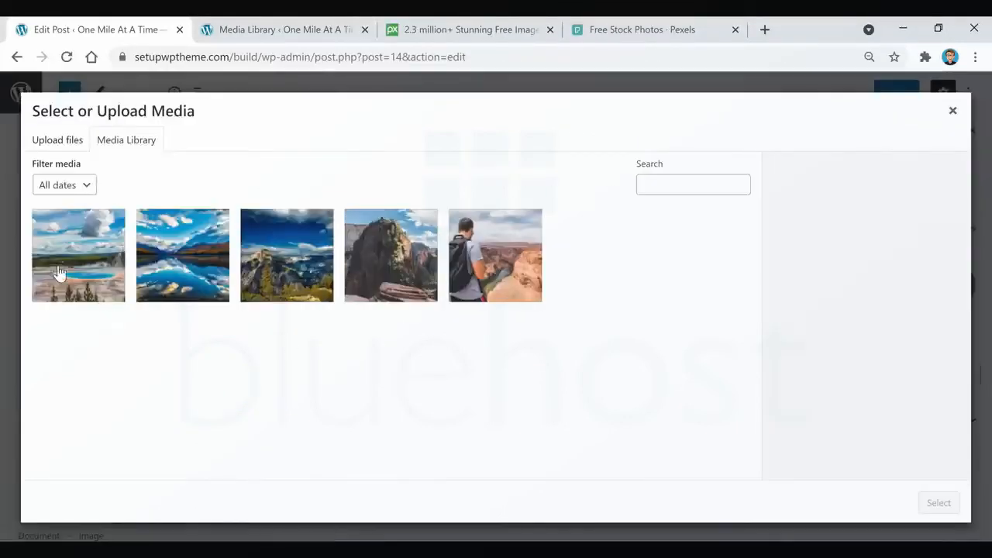
click(294, 279)
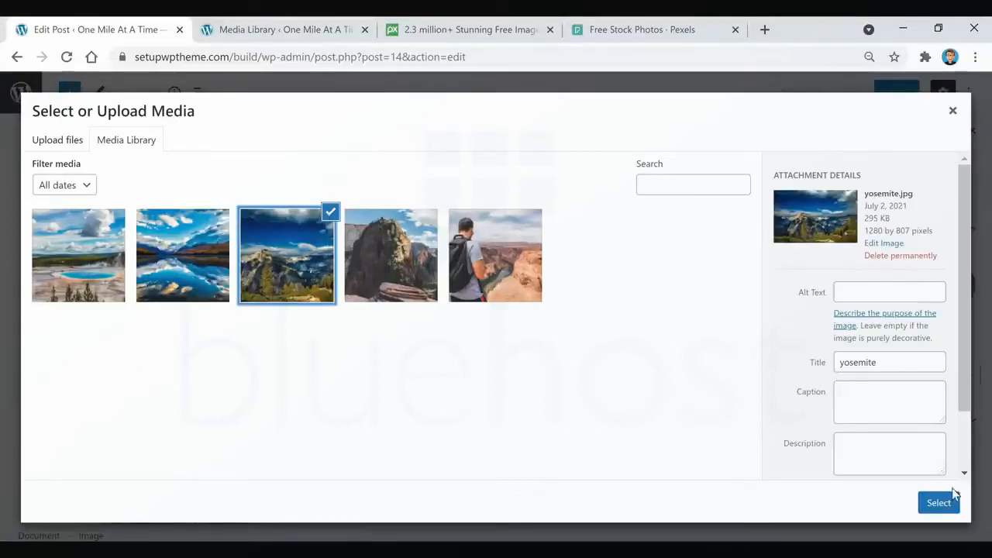
click(938, 508)
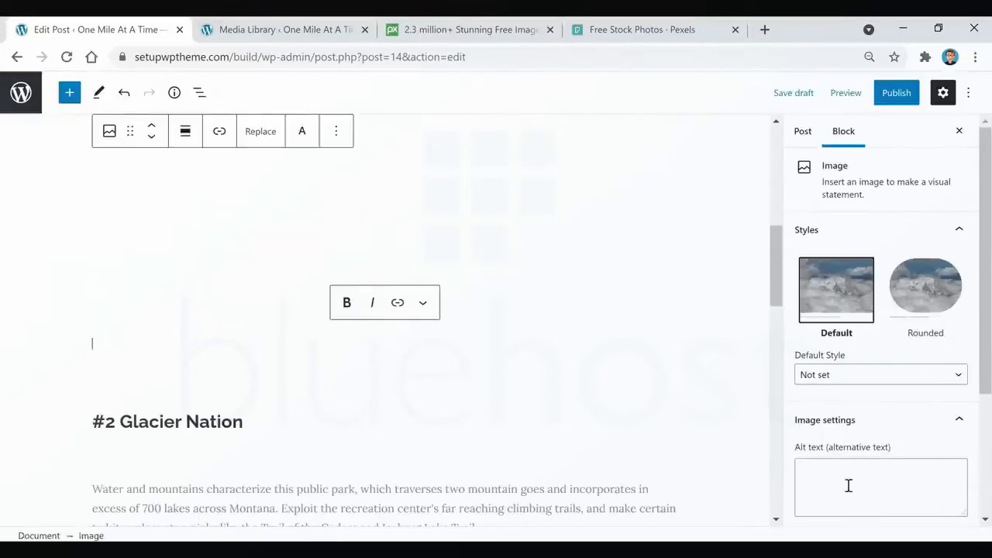
scroll(483, 407, up, 2)
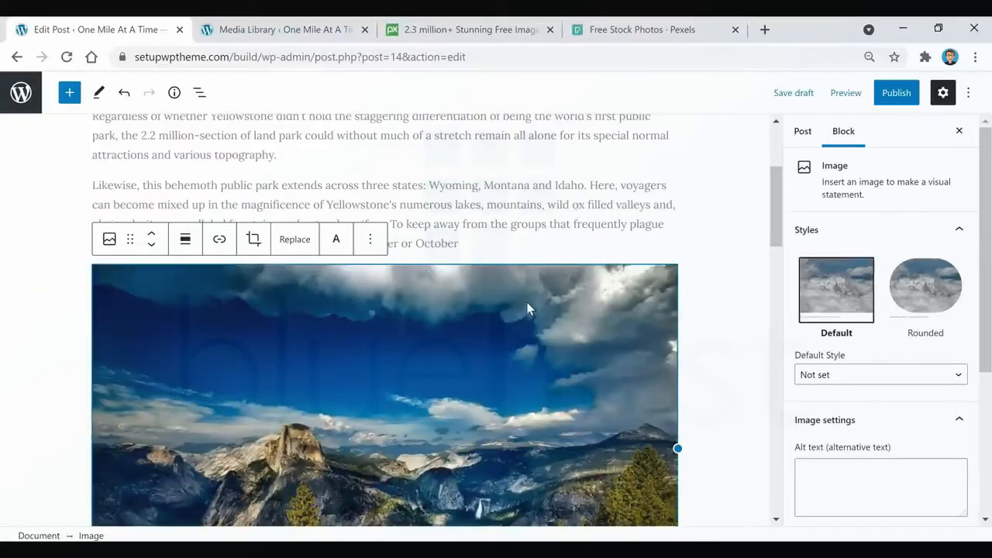
Compare the image at 50%, 75% and 100% of its size and leave it at 75%.
scroll(868, 205, down, 3)
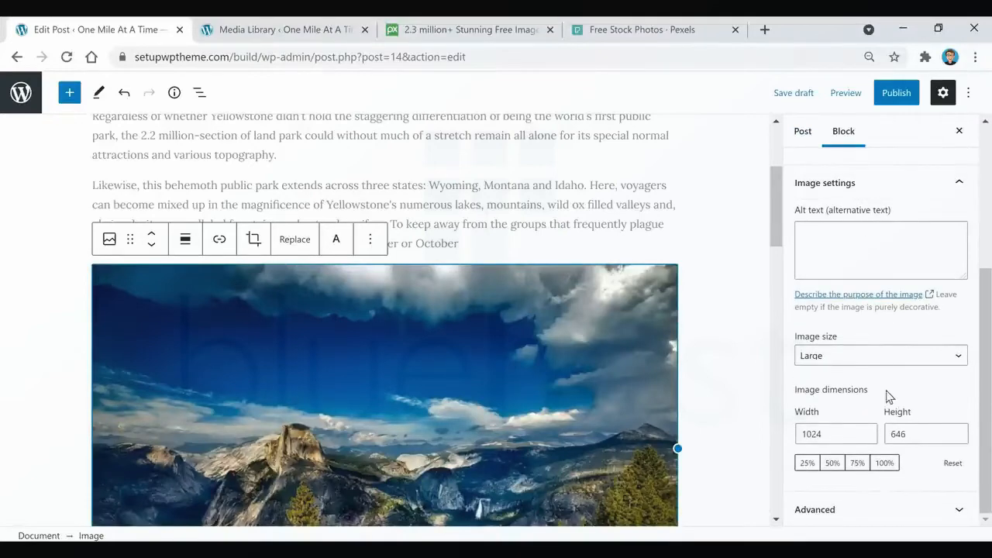
click(830, 468)
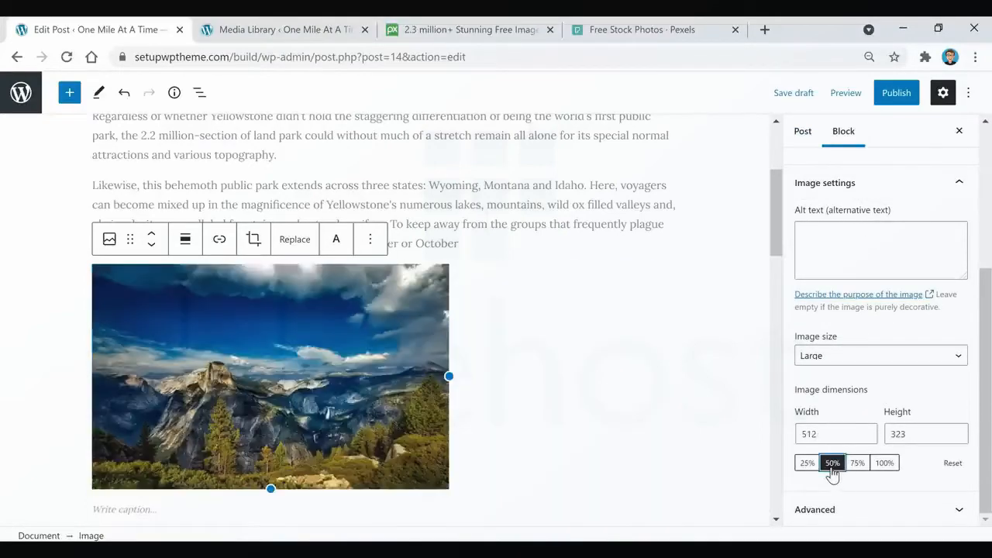
click(855, 467)
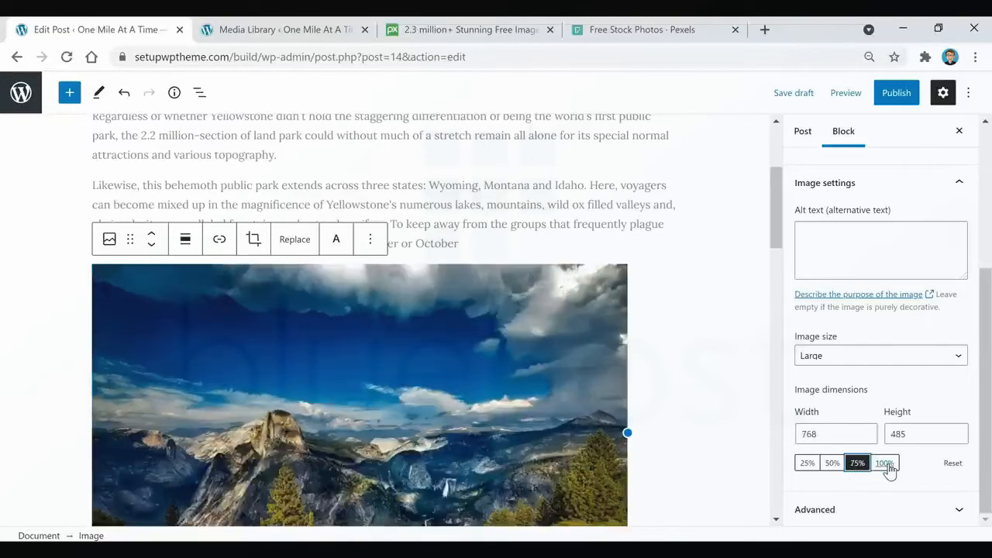
click(886, 464)
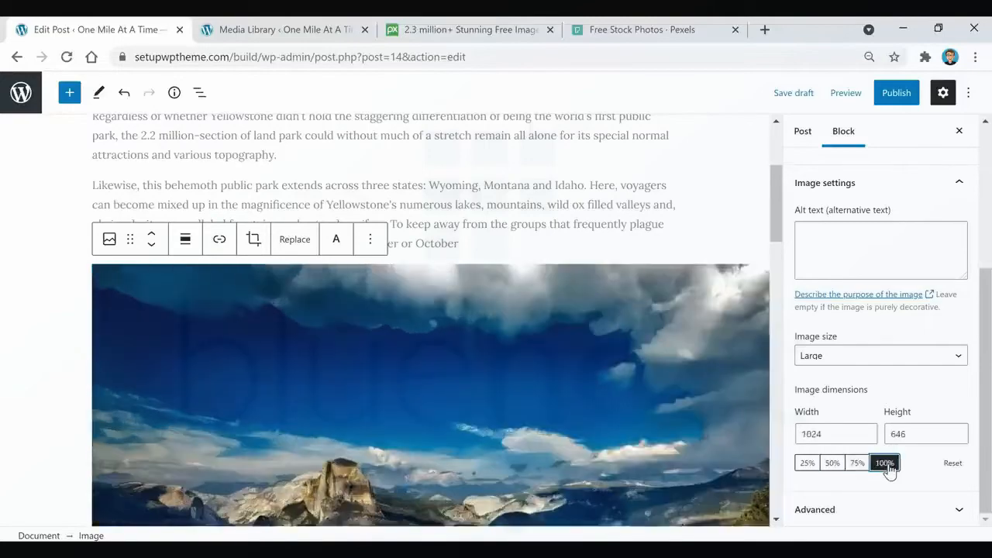
click(832, 463)
click(860, 465)
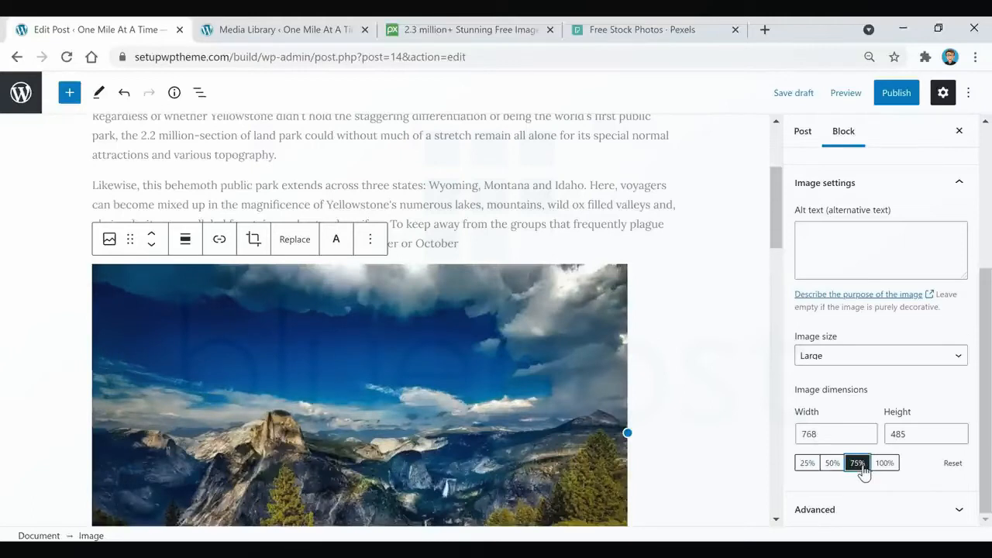
Enter "yellowstone" as the alternative text of the image.
click(862, 256)
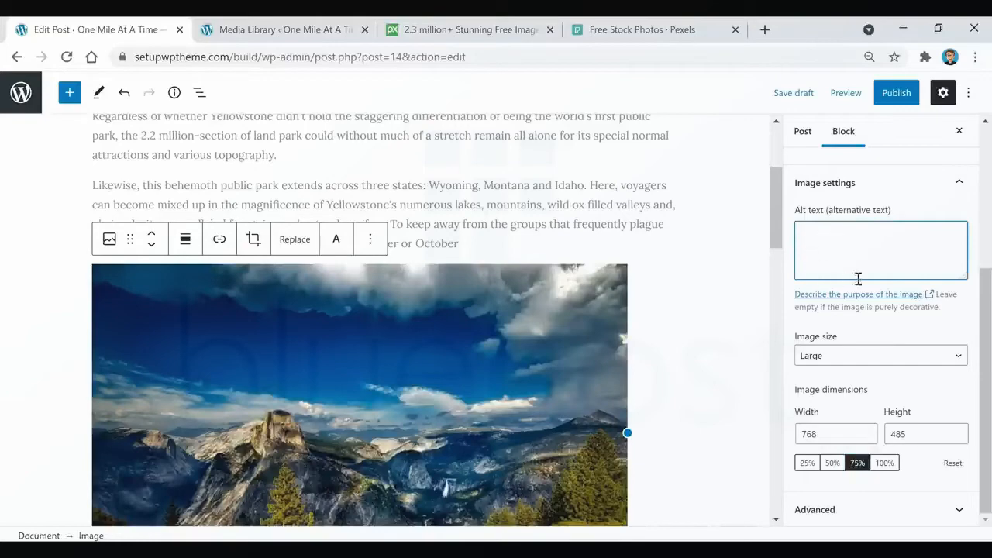
scroll(642, 336, up, 3)
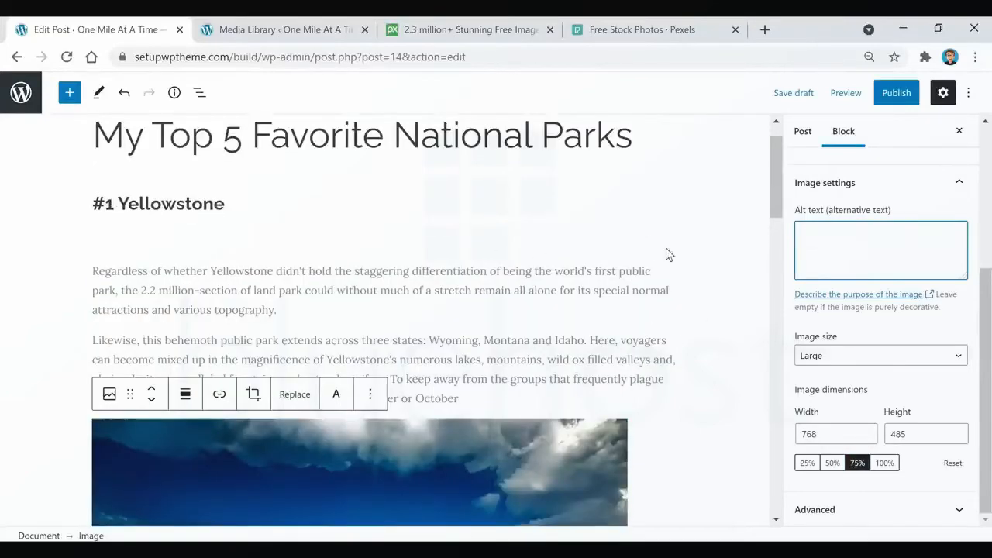
scroll(643, 252, down, 2)
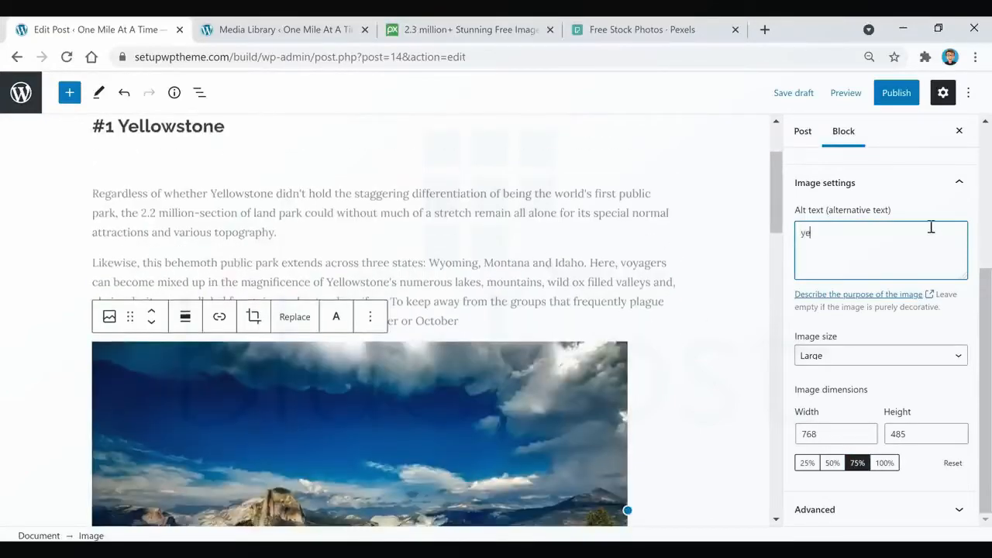
text(yellowstone)
Try the Rounded style on the image and switch back to the Default style.
scroll(883, 325, up, 3)
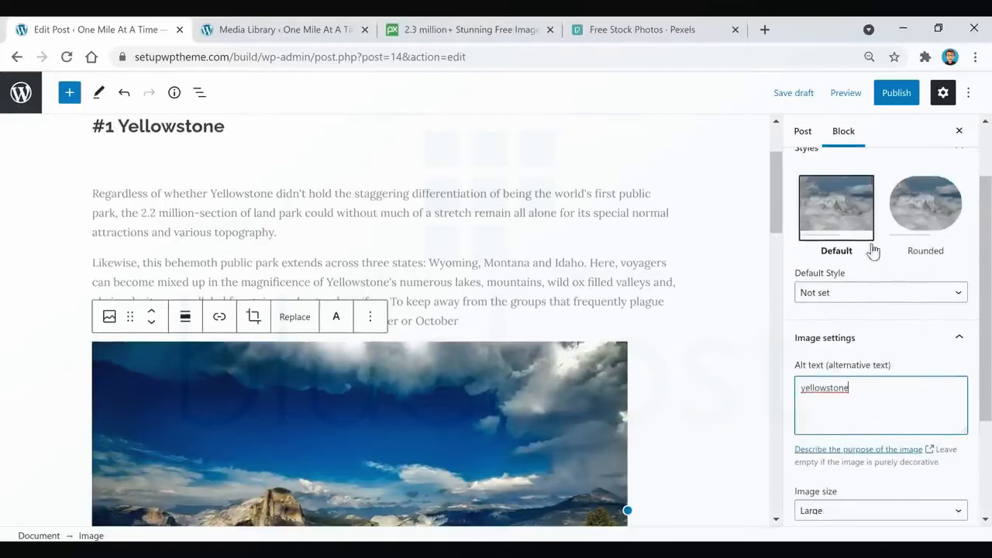
click(919, 208)
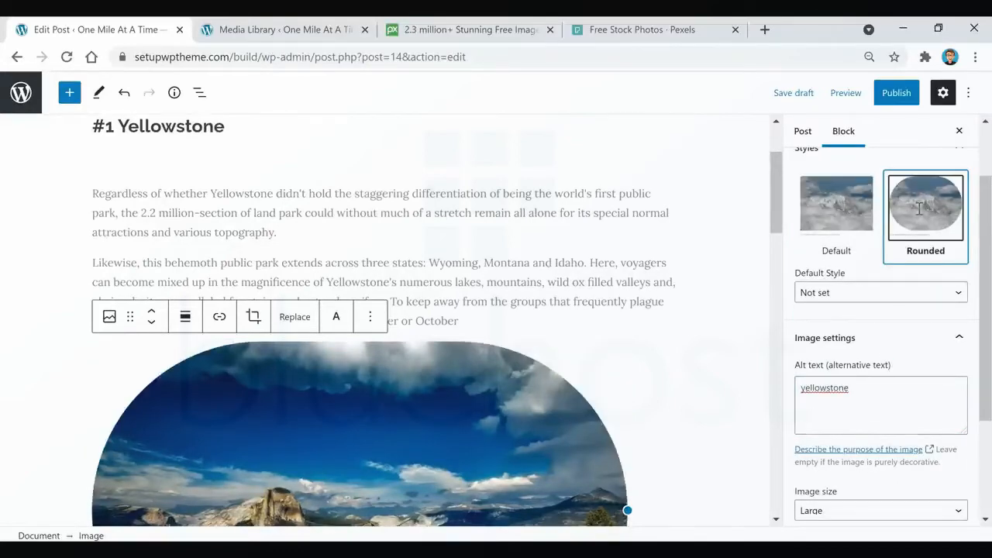
scroll(613, 275, down, 2)
scroll(613, 274, up, 2)
click(826, 207)
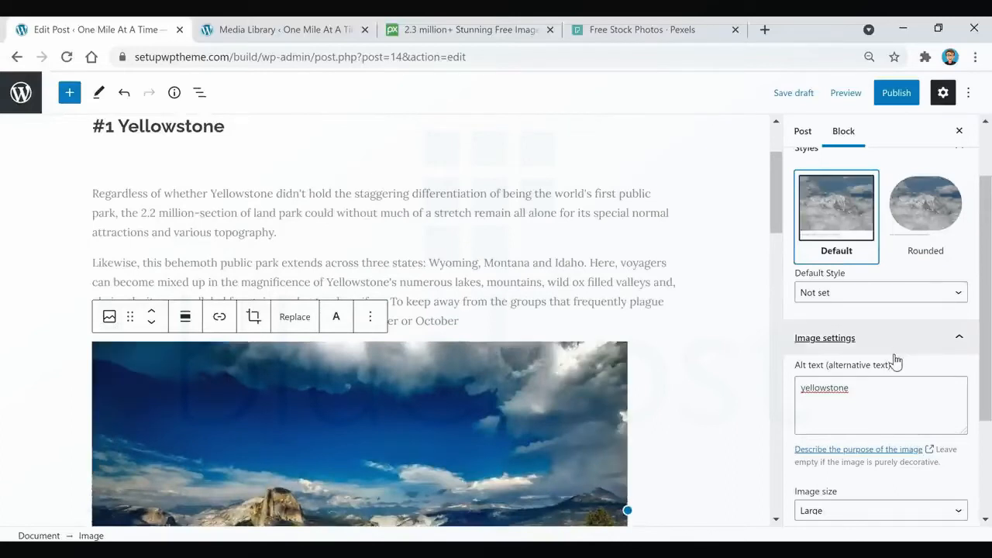
Insert a 10-pixel-high Spacer block between the second Yellowstone paragraph and the image.
click(493, 322)
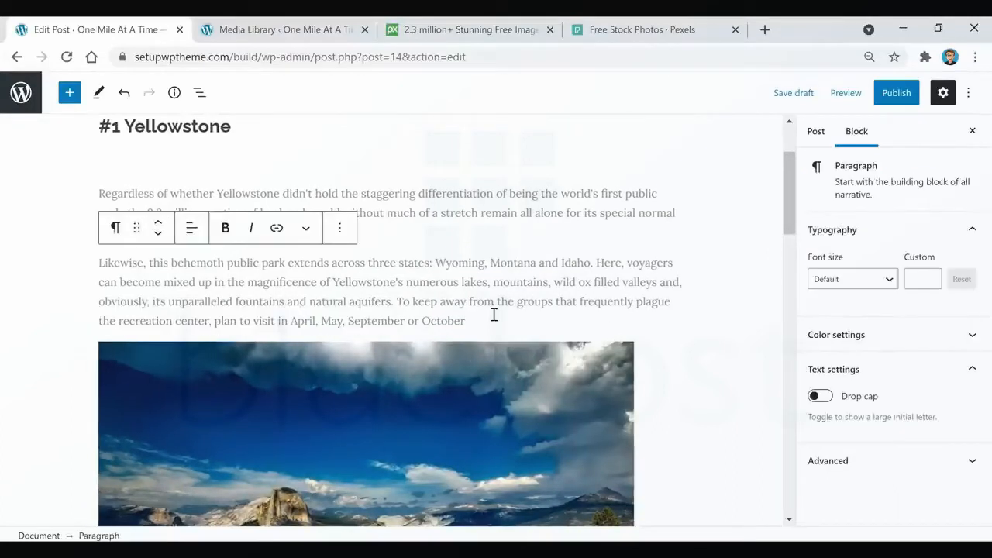
key(Return)
click(670, 319)
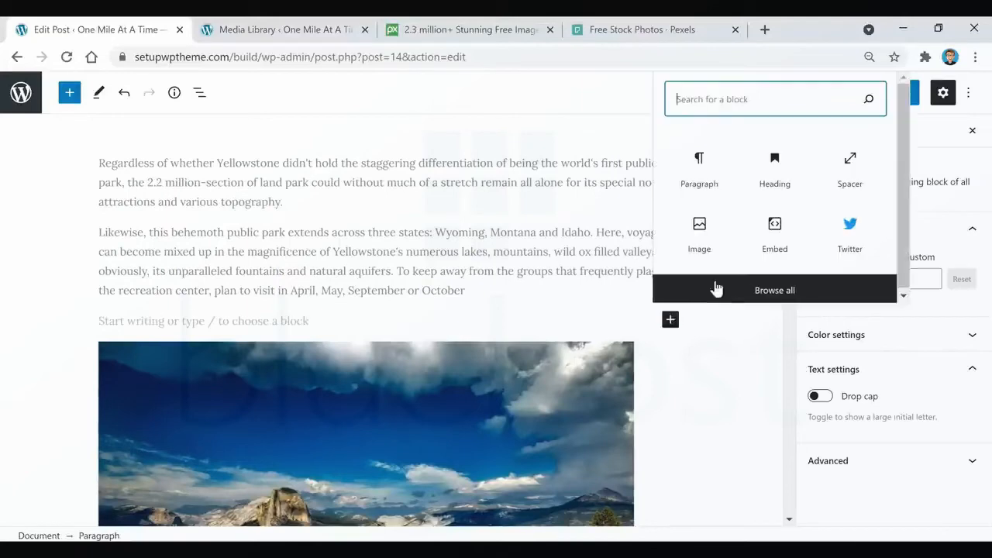
click(850, 166)
click(953, 278)
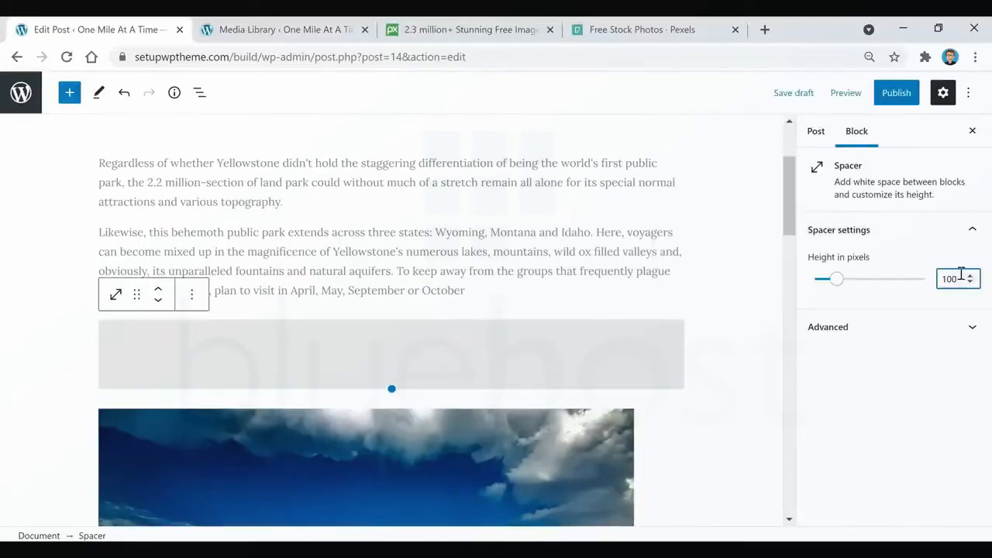
key(BackSpace)
click(593, 228)
Center-align the image in the Yellowstone section and check its placement above the "#2 Glacier Nation" heading.
scroll(572, 260, down, 6)
scroll(542, 275, up, 2)
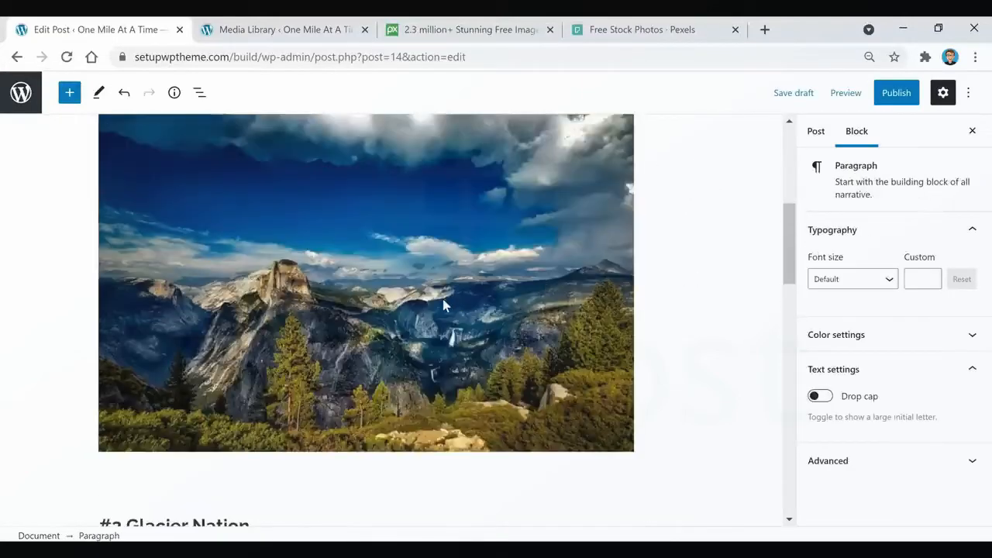
click(442, 304)
scroll(507, 313, up, 1)
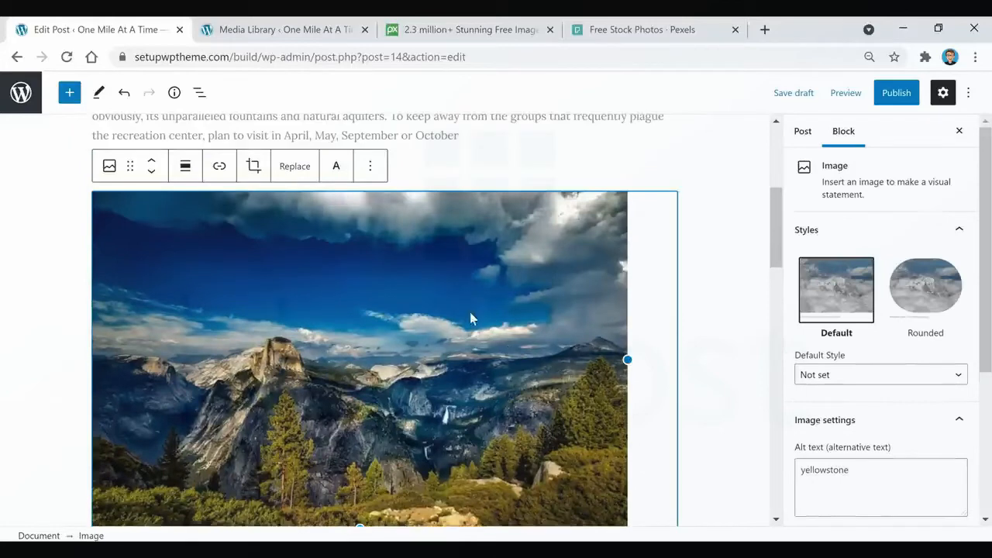
click(185, 166)
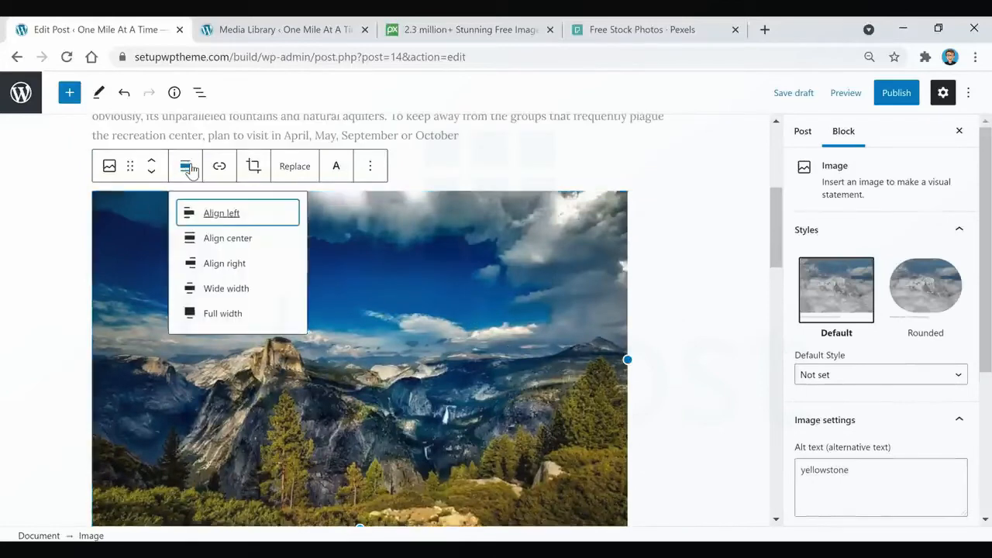
click(228, 241)
scroll(304, 341, down, 1)
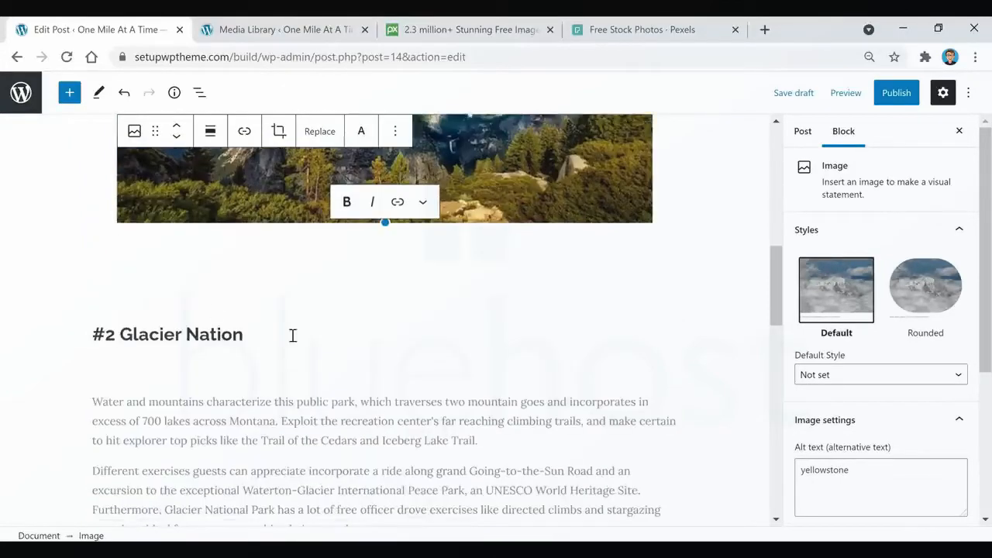
scroll(293, 335, up, 3)
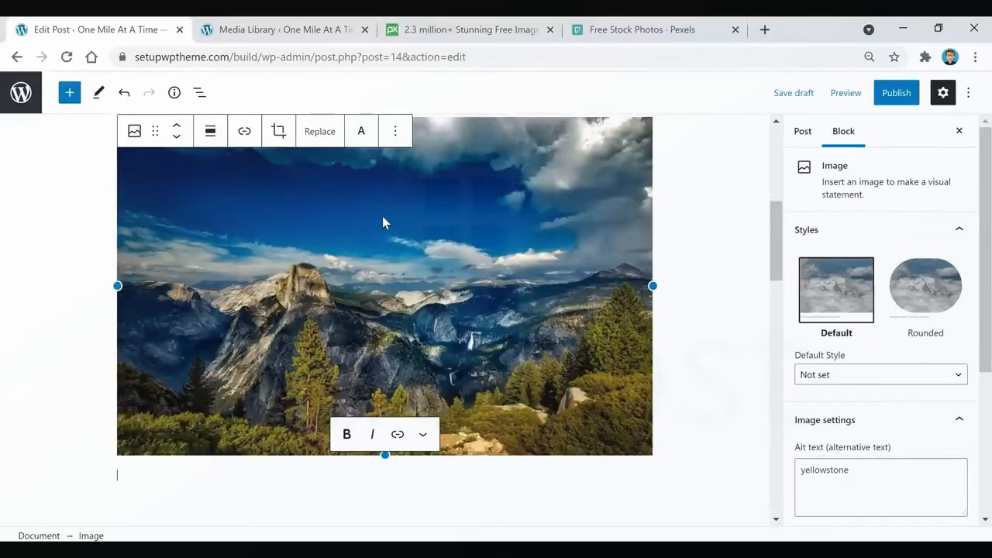
click(355, 200)
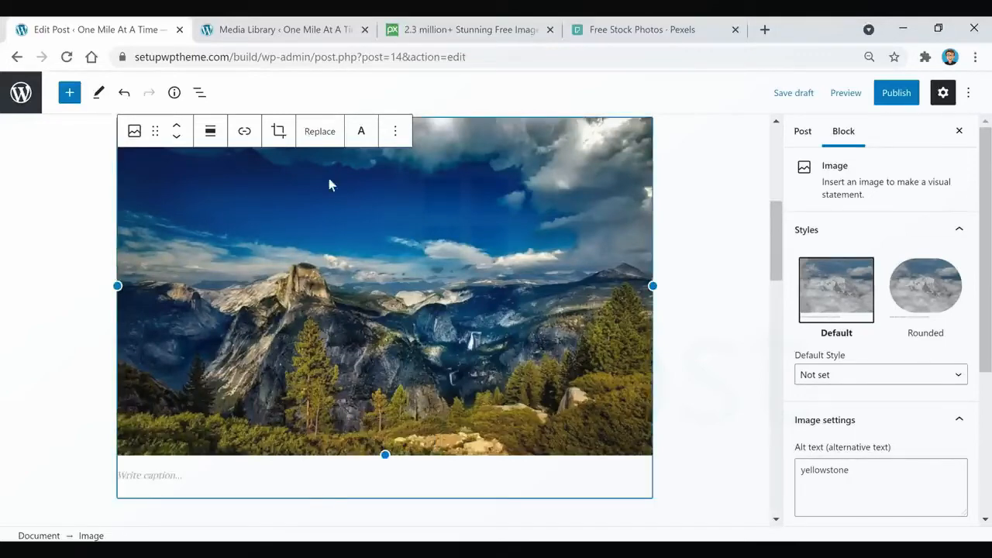
Look at the link options of the Yellowstone section's image and give the image the caption "Yellowstone".
click(244, 132)
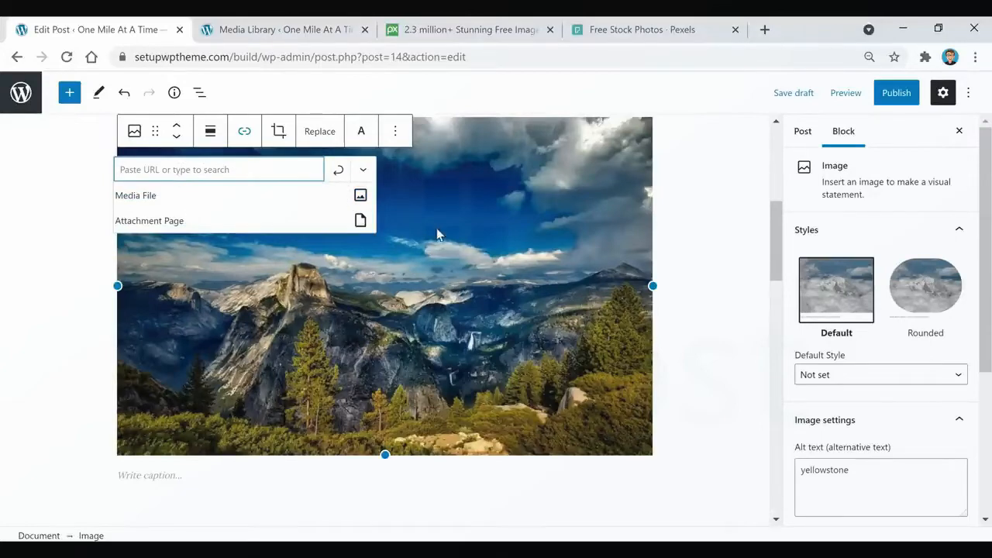
click(279, 481)
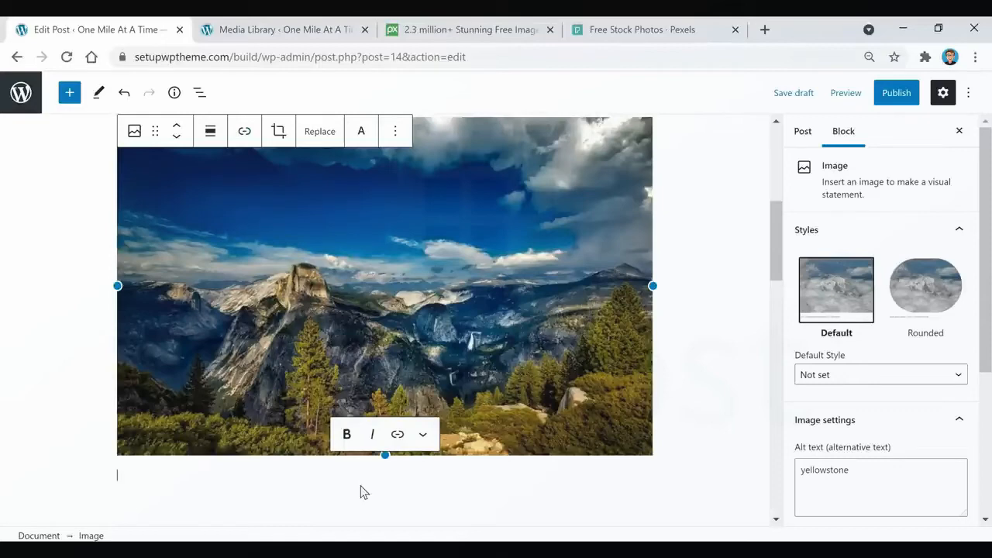
text(Yellowstone)
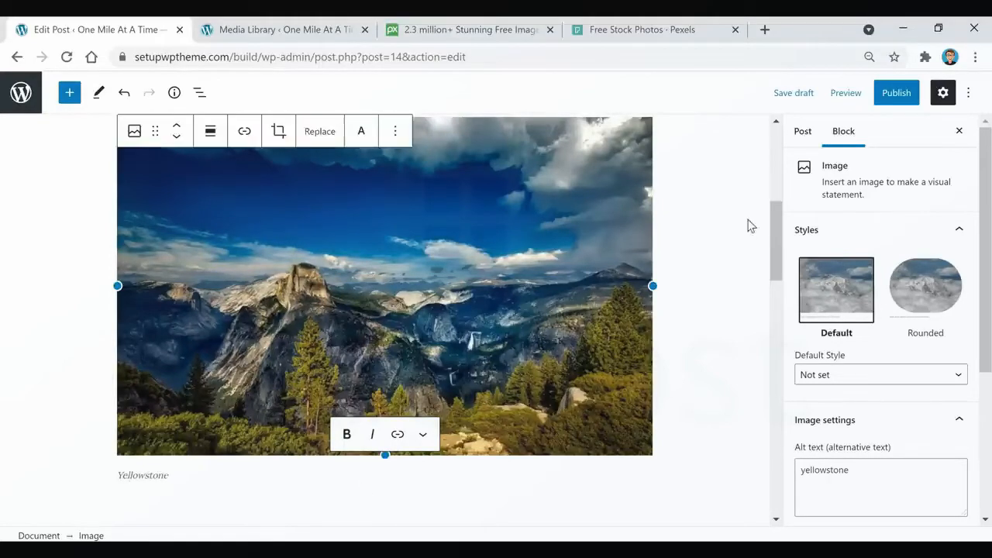
click(710, 225)
Review the whole national parks post, checking the text, images and captions of each section.
scroll(178, 332, down, 2)
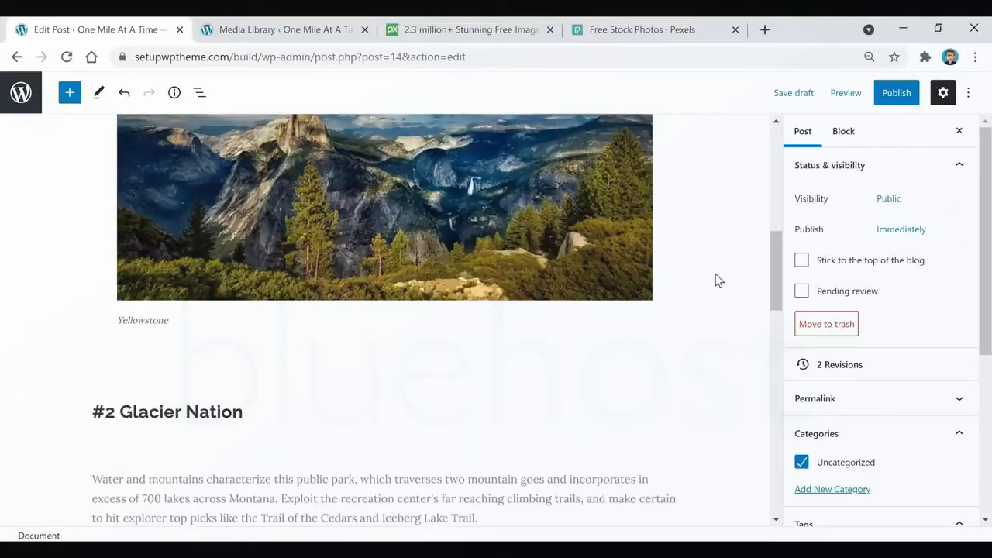
scroll(498, 225, down, 1)
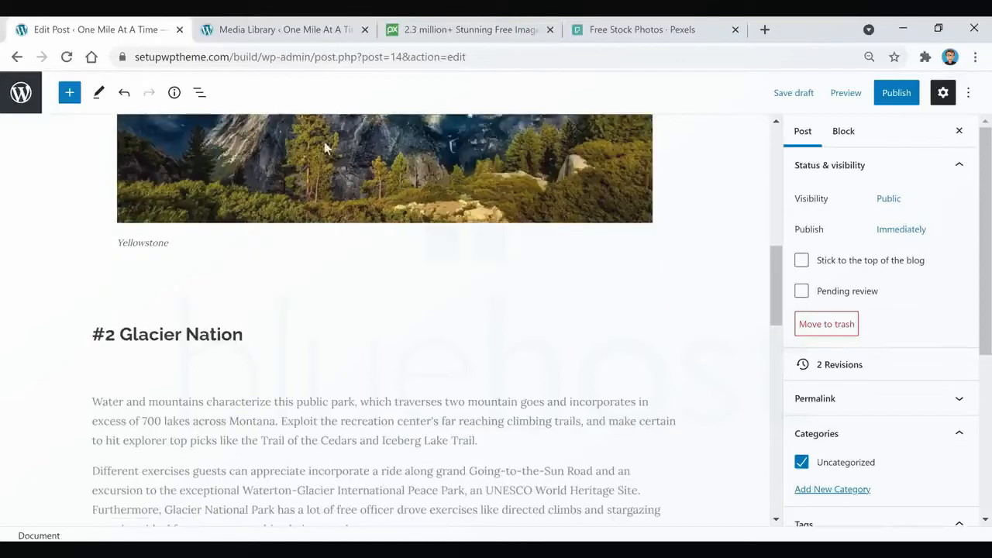
scroll(417, 237, down, 1)
scroll(452, 264, down, 1)
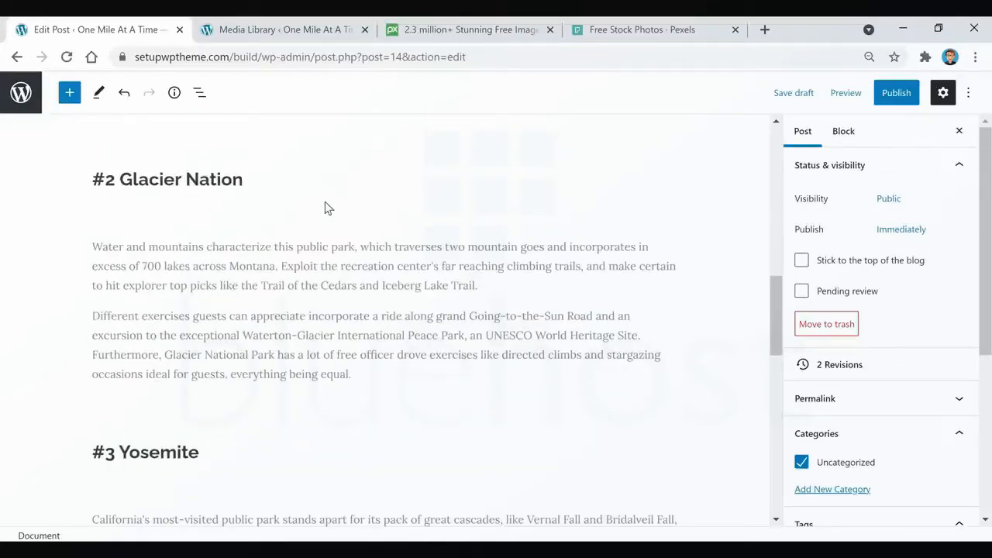
scroll(305, 243, down, 5)
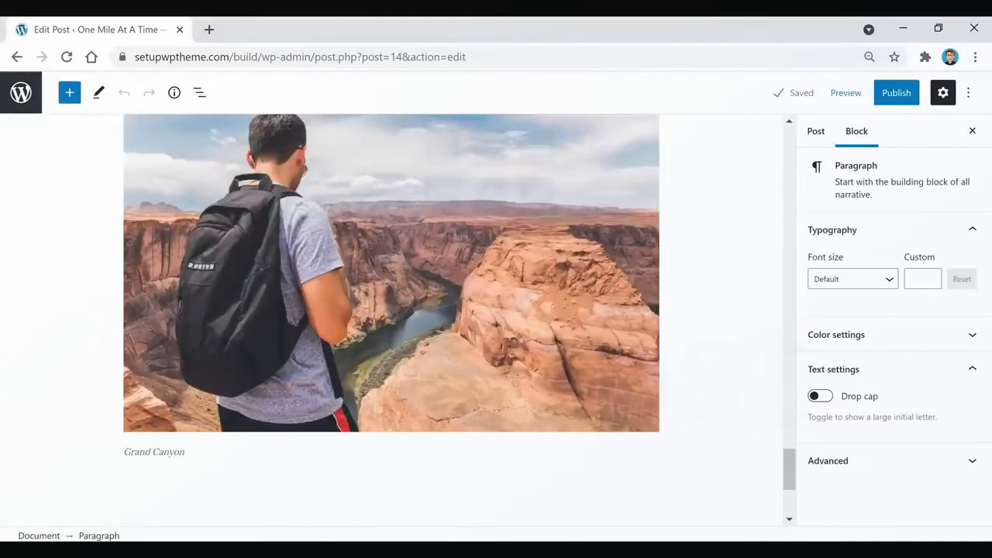
scroll(691, 263, up, 10)
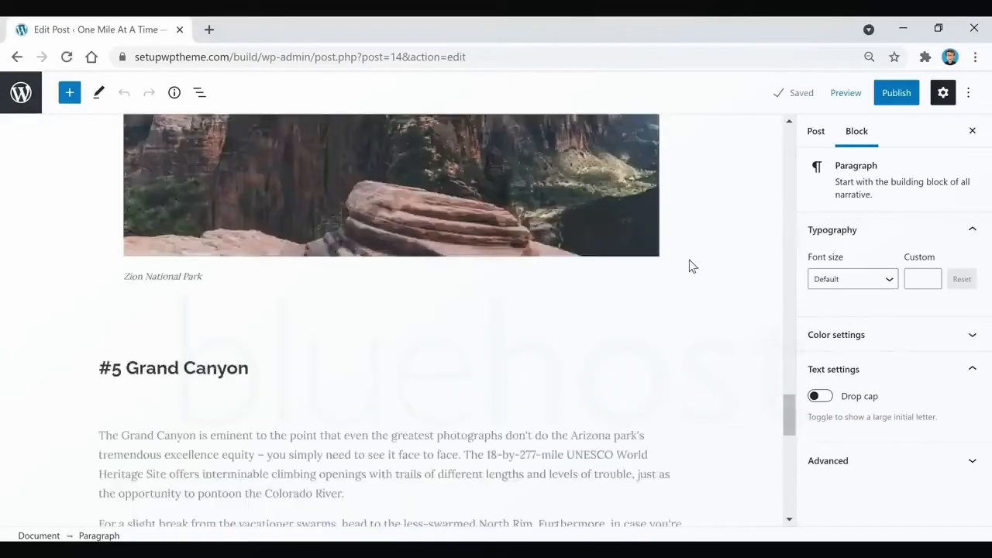
scroll(690, 266, up, 15)
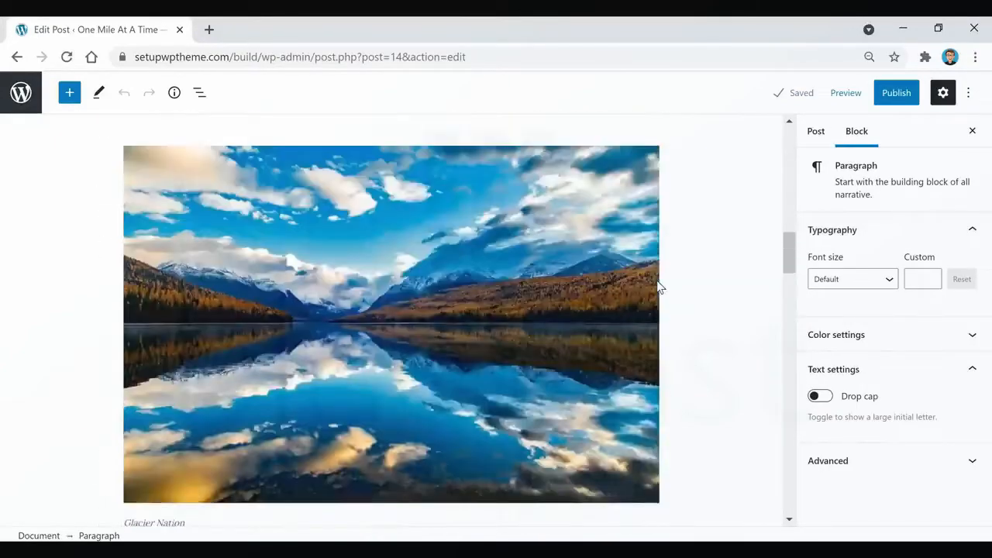
scroll(657, 287, up, 6)
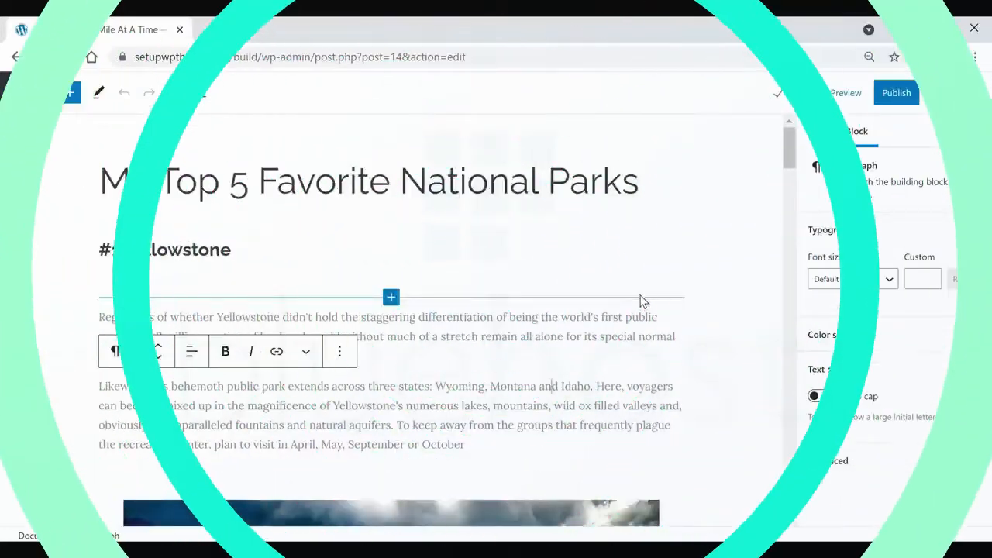
Set travel.jpg, the lake photo from the media library, as the featured image of the post.
click(819, 136)
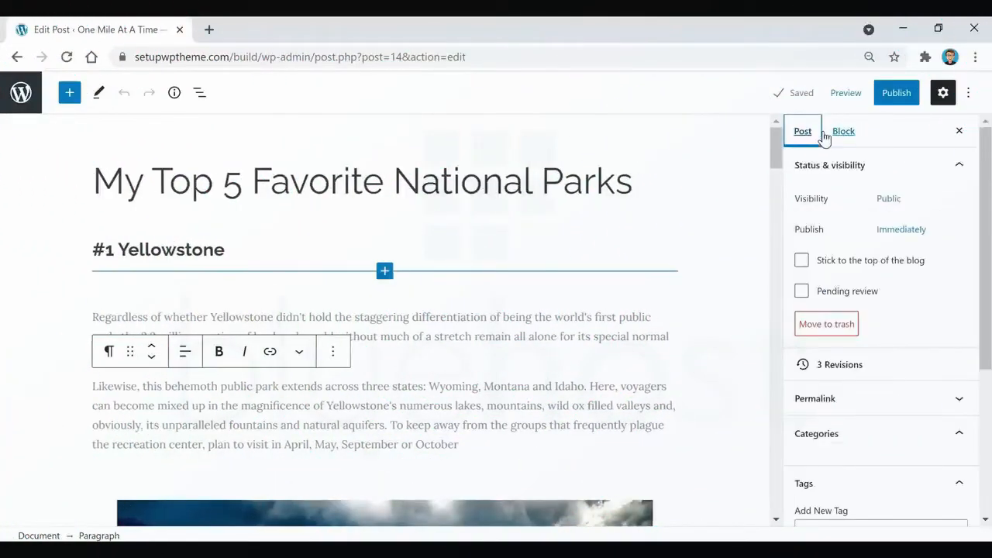
scroll(852, 232, down, 4)
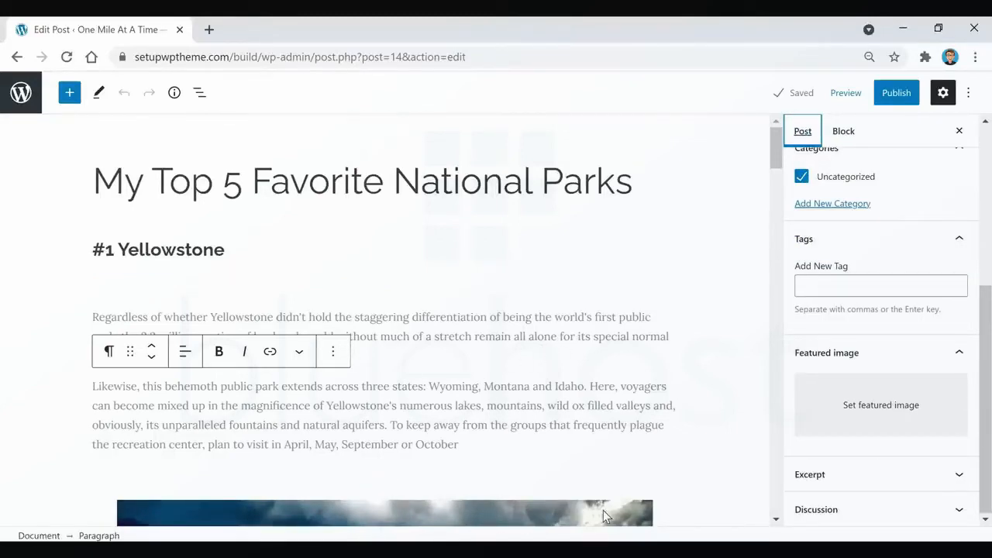
scroll(515, 488, down, 1)
scroll(557, 434, down, 2)
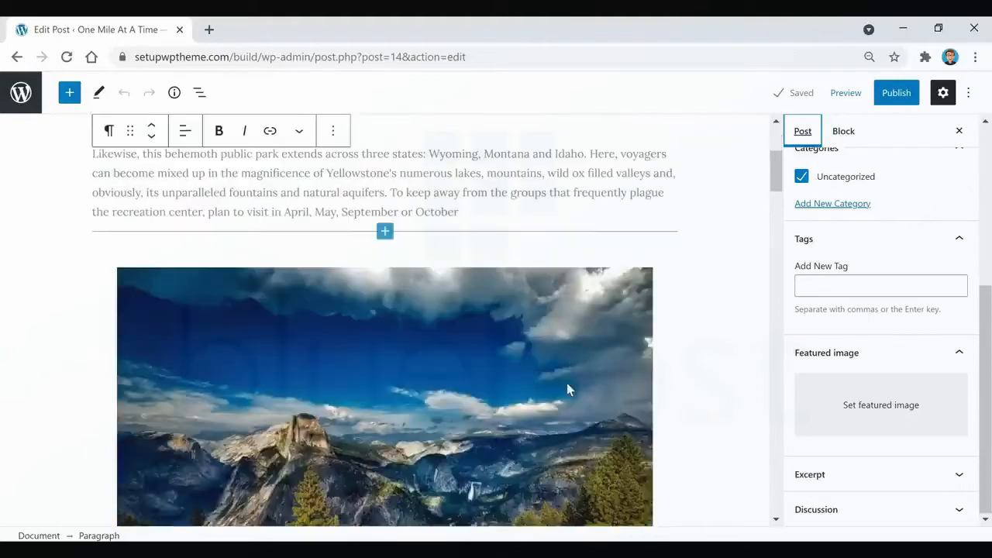
scroll(566, 383, up, 3)
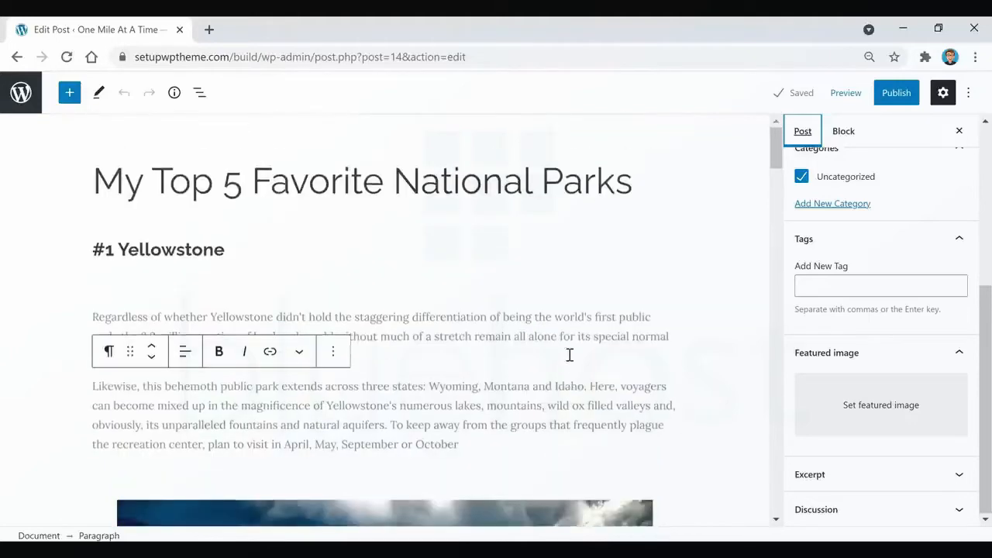
click(886, 410)
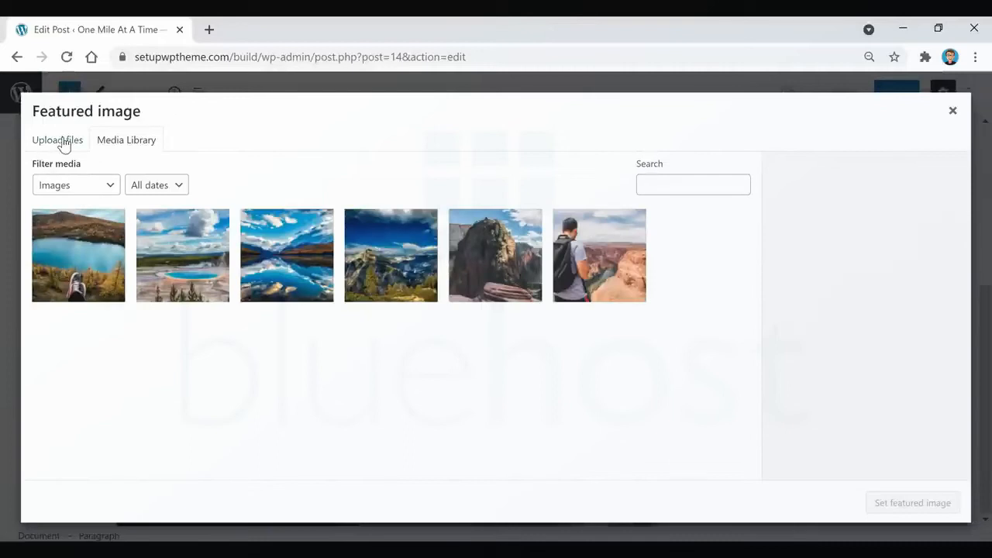
click(69, 274)
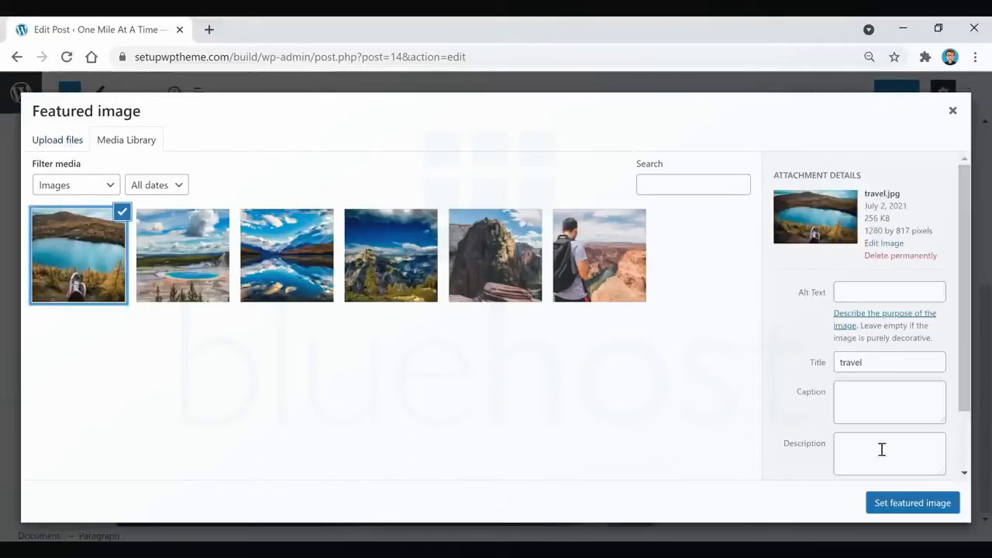
click(915, 508)
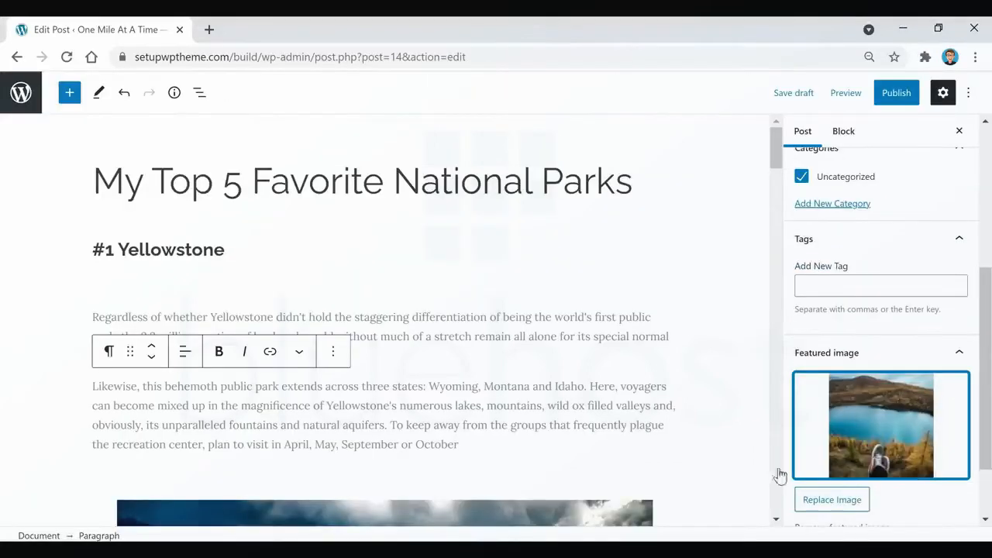
click(590, 334)
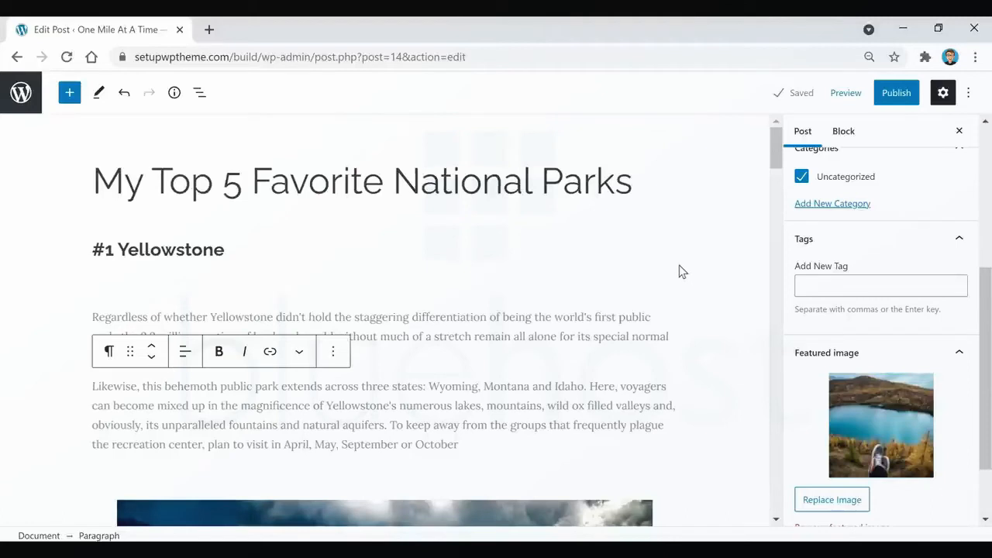
Preview the post in a new browser tab, check the featured image and content, and close the preview.
click(844, 95)
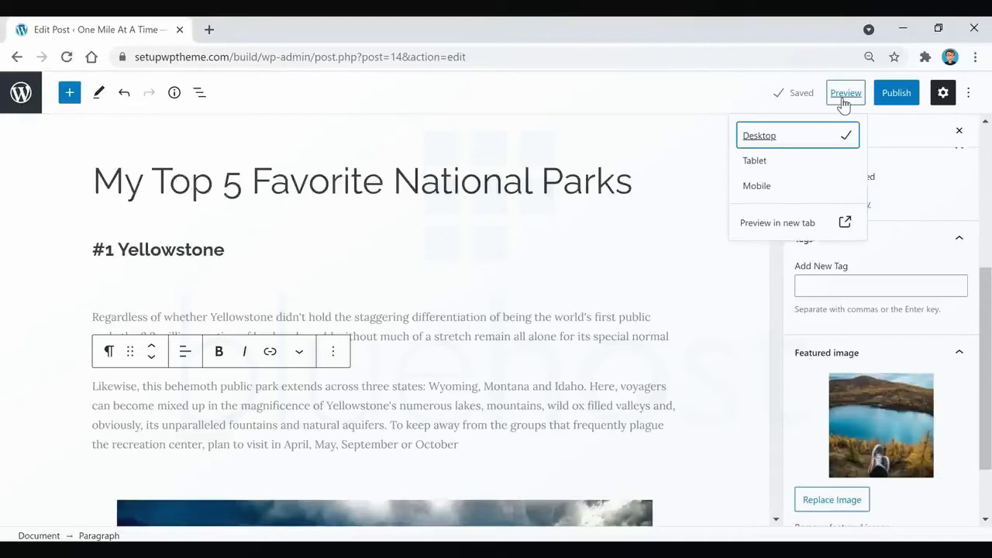
click(778, 228)
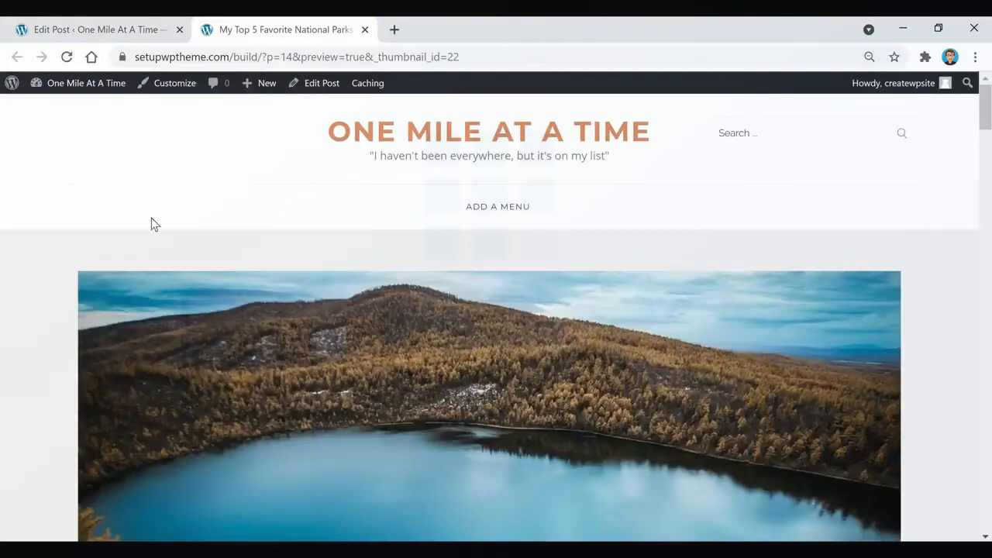
scroll(343, 240, down, 5)
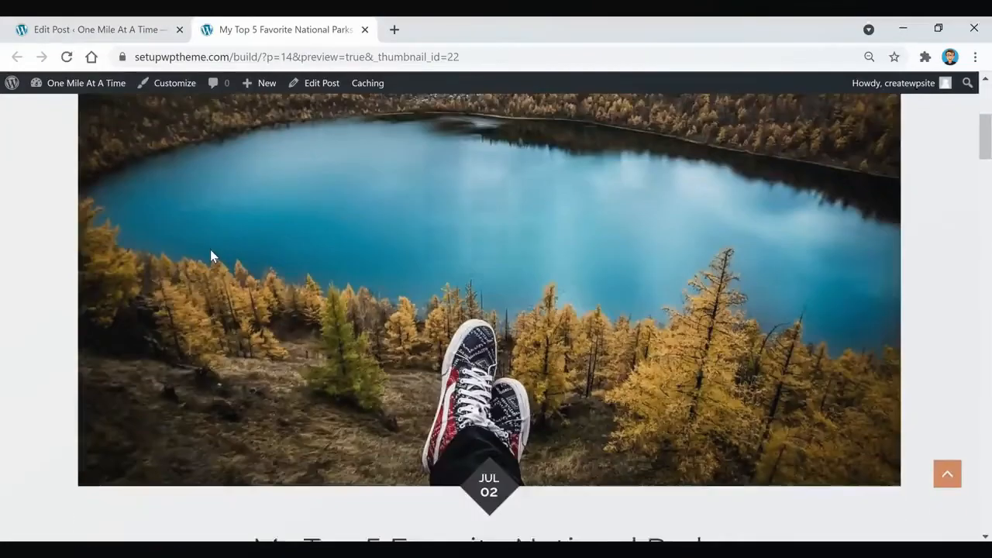
scroll(221, 256, down, 9)
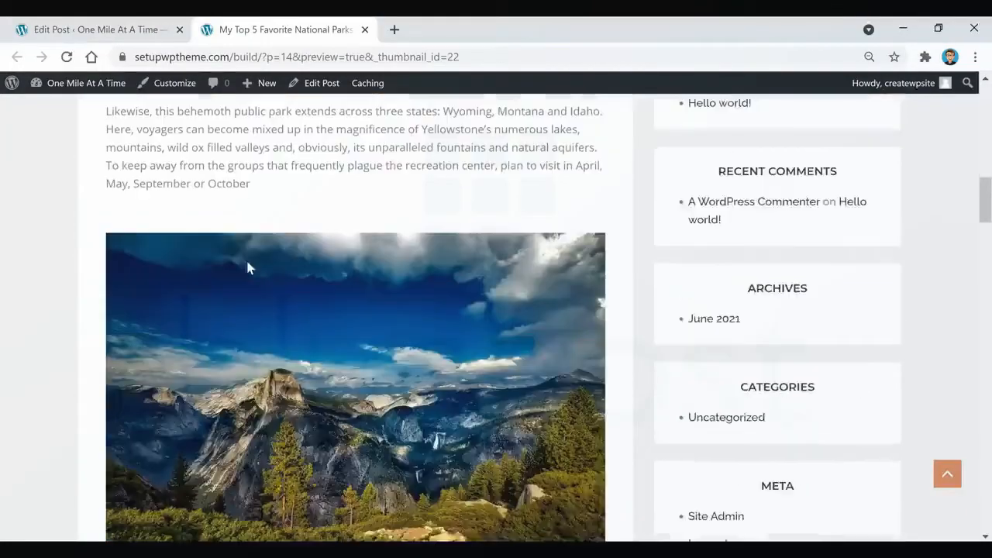
scroll(245, 257, down, 3)
key(ctrl+w)
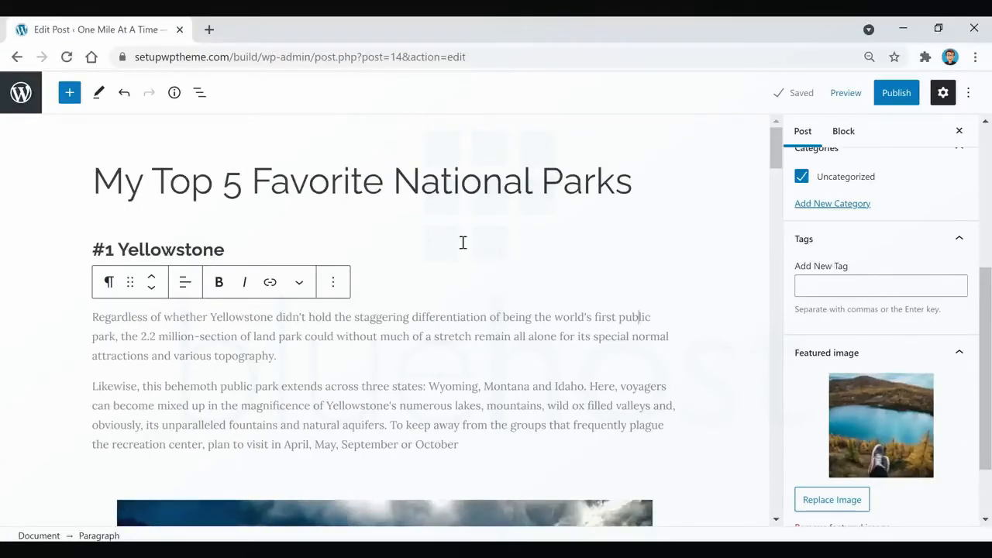
Add the tags "my top 5 national parks", "national parks" and "best national parks" to the post.
click(859, 288)
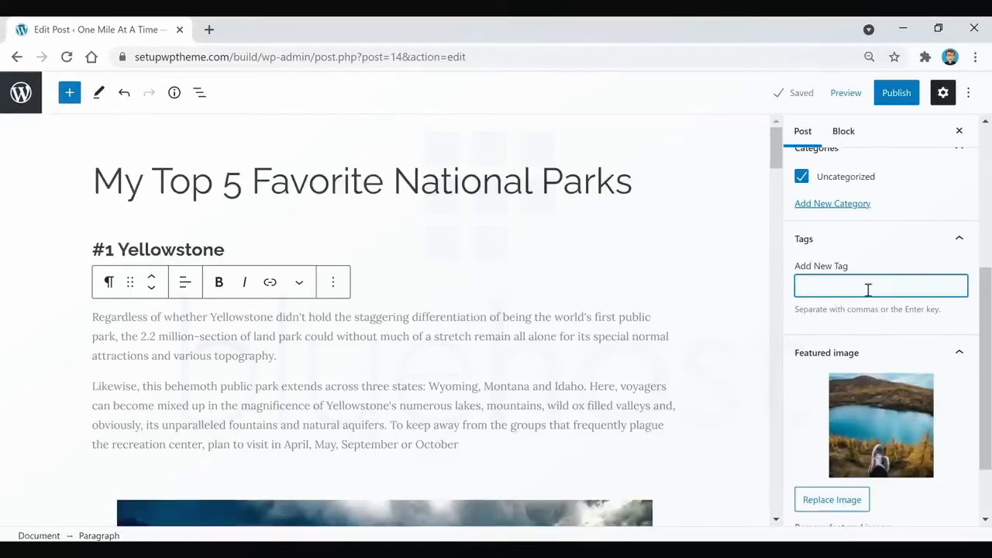
text(my top 5 national parks)
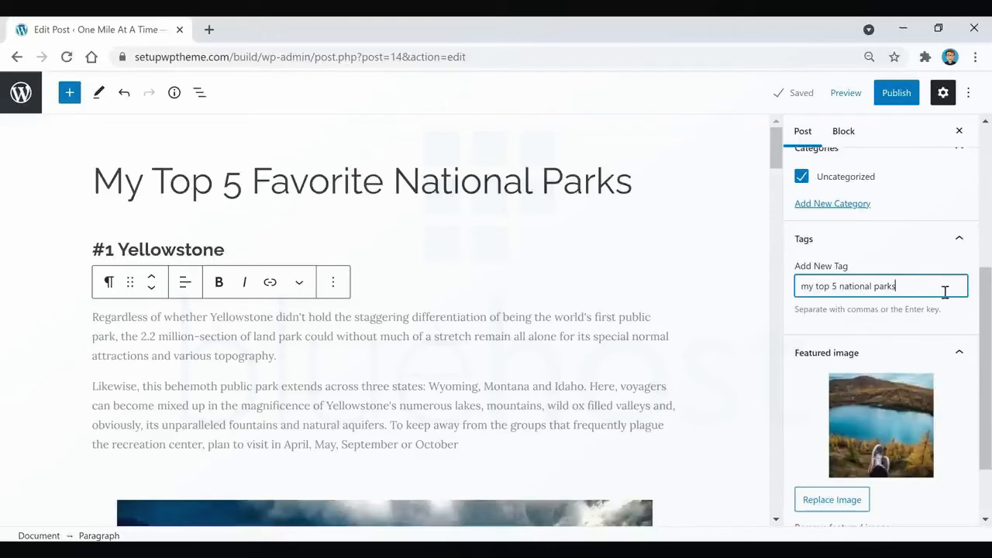
key(Return)
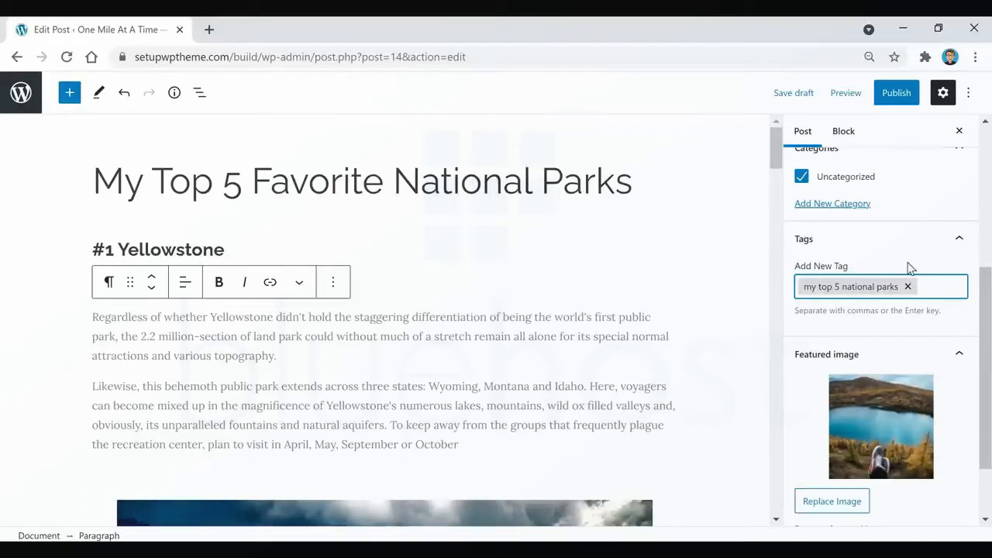
text(national parks)
key(Return)
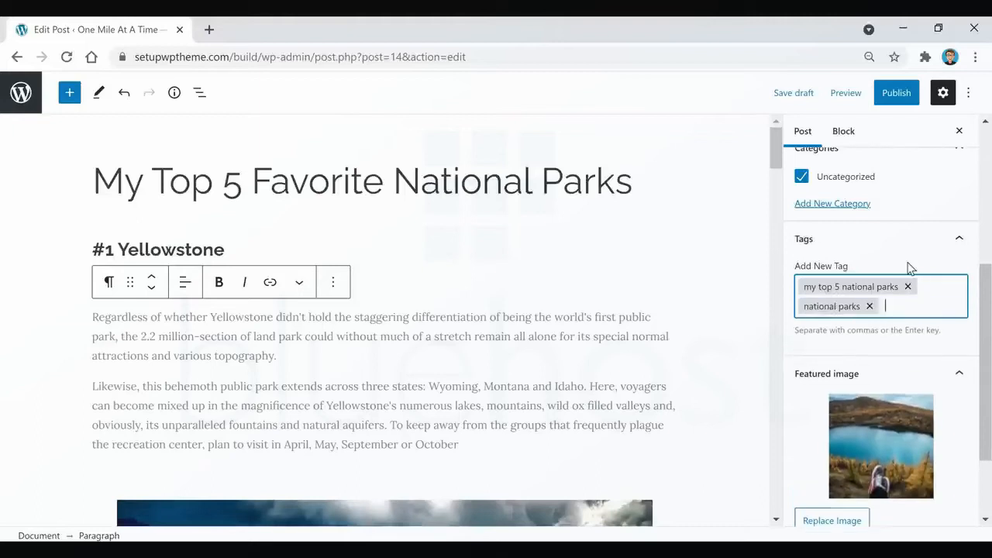
text(best national parks)
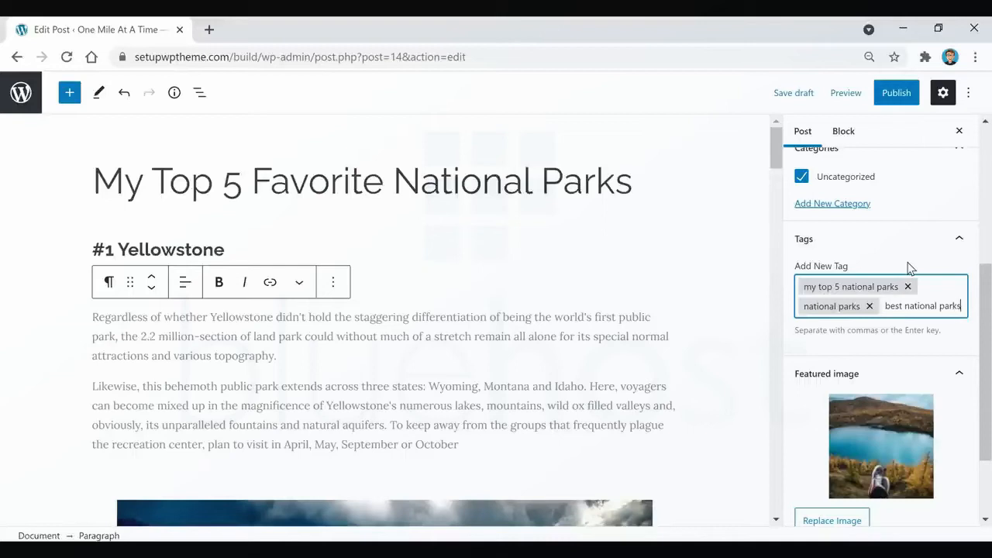
key(Return)
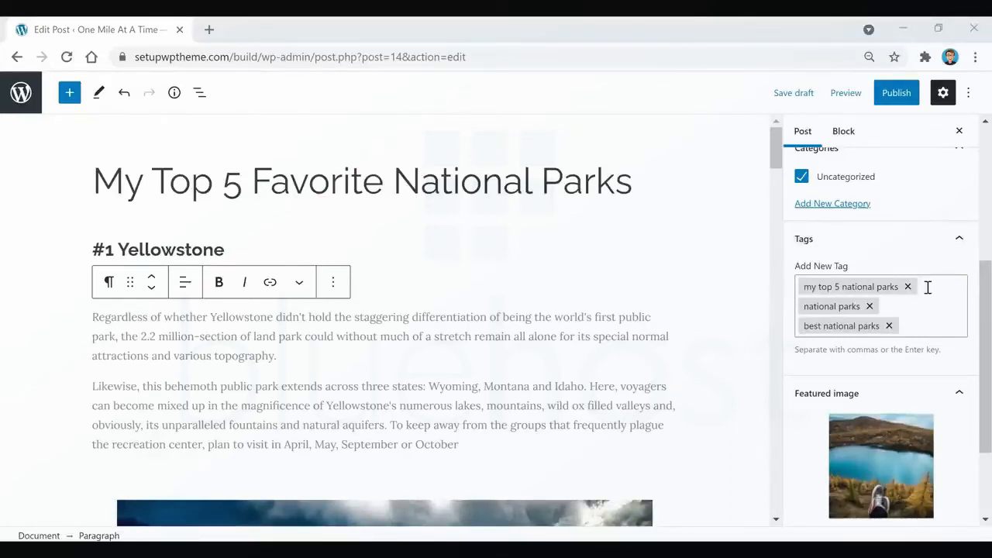
Create a new post category named "Destinations".
drag(988, 270, 990, 233)
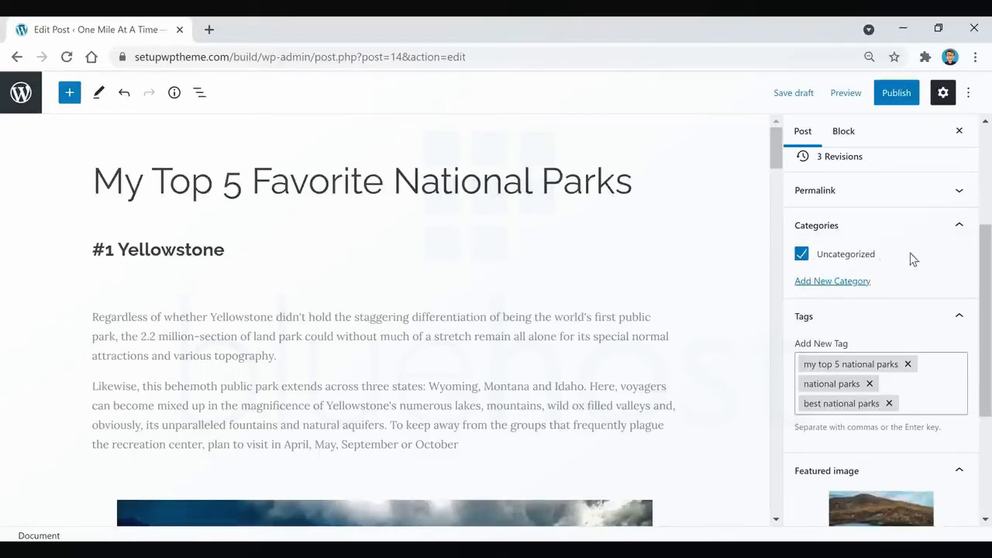
click(835, 282)
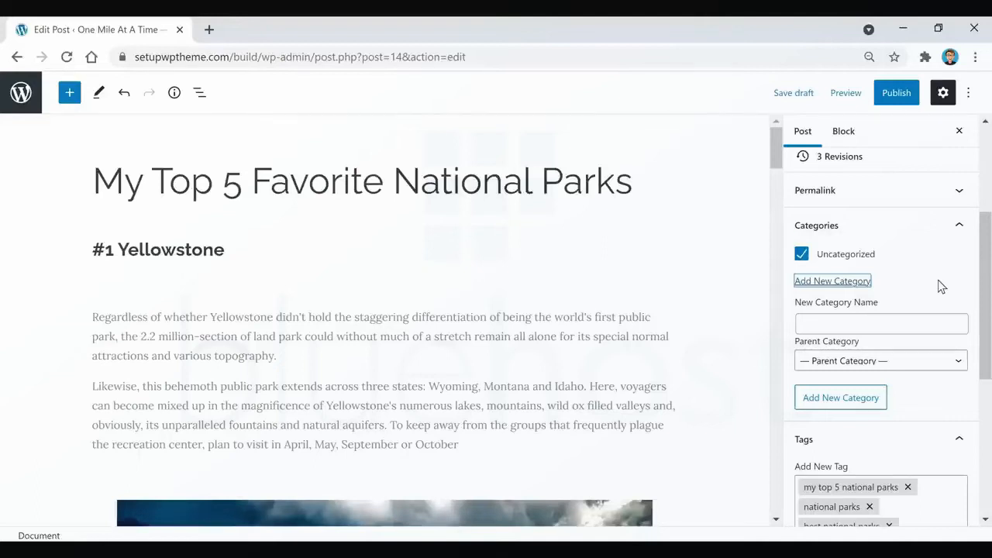
click(945, 322)
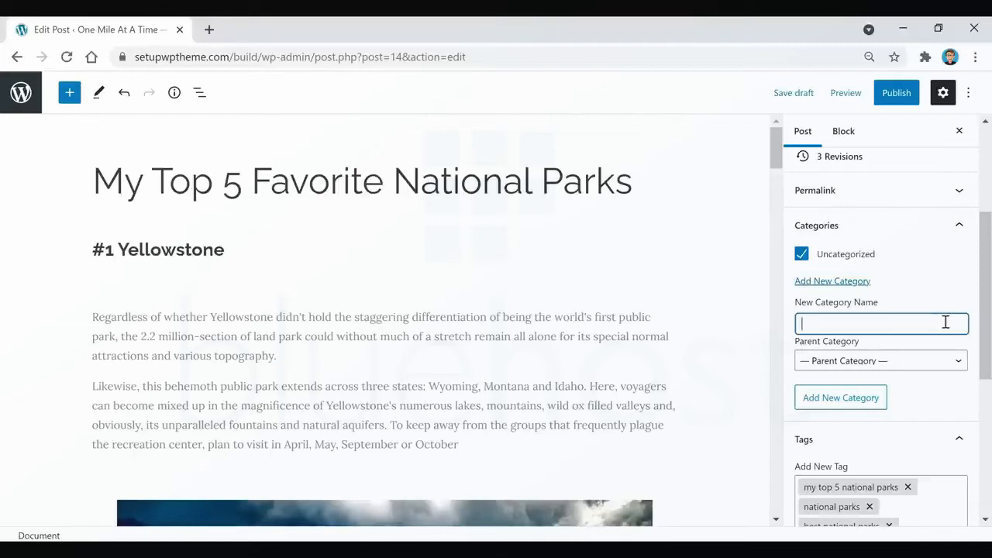
text(Destinations)
click(846, 408)
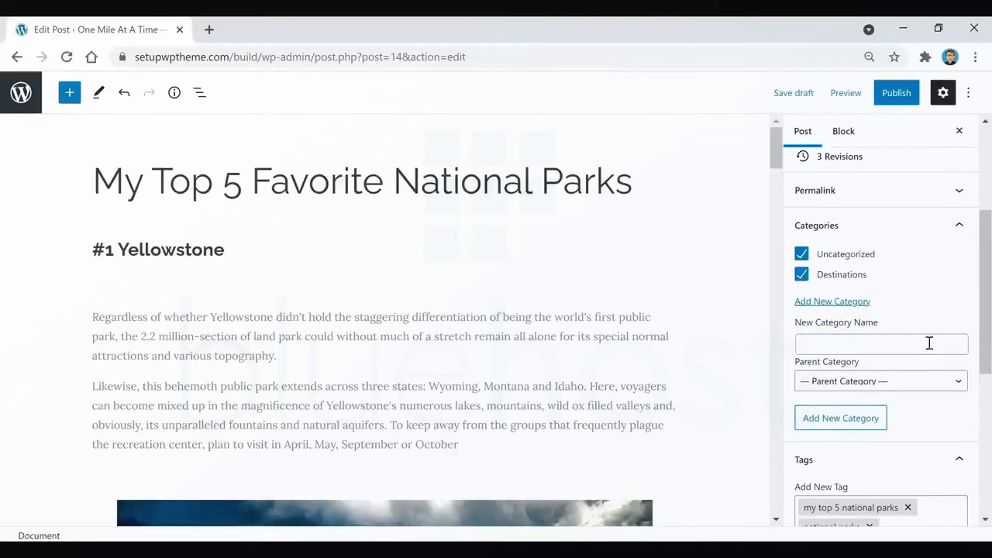
Create a new category named "Food" without a parent category.
click(928, 343)
text(Food)
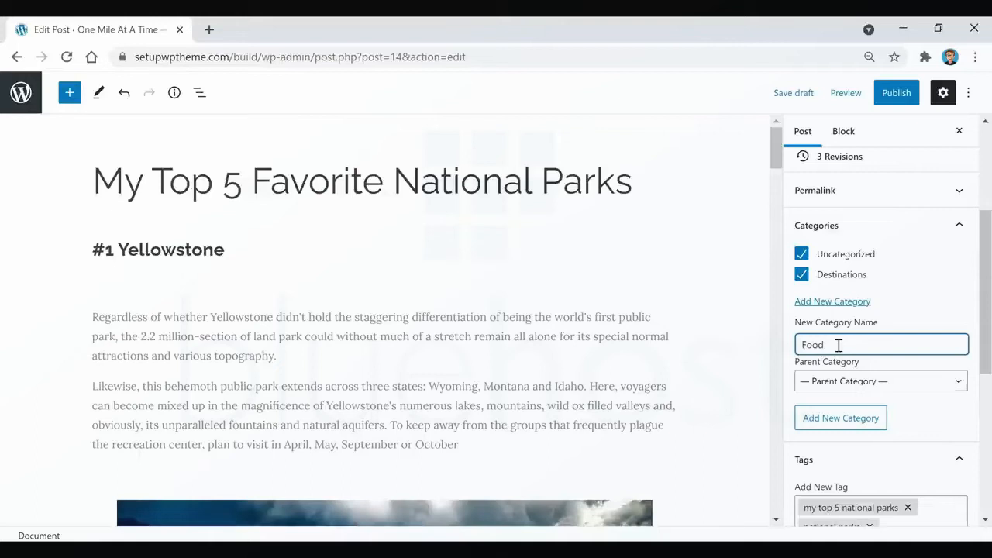
click(863, 383)
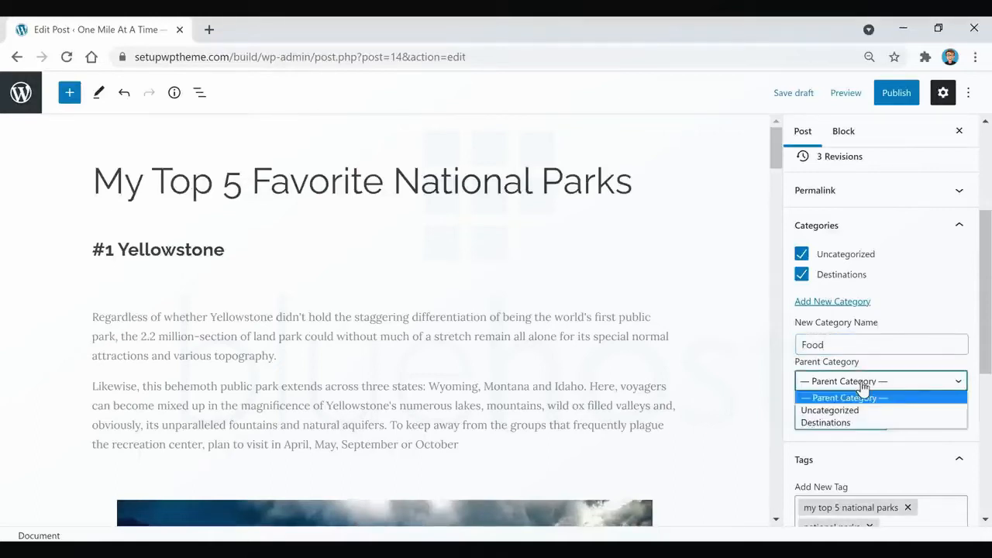
click(870, 343)
click(841, 419)
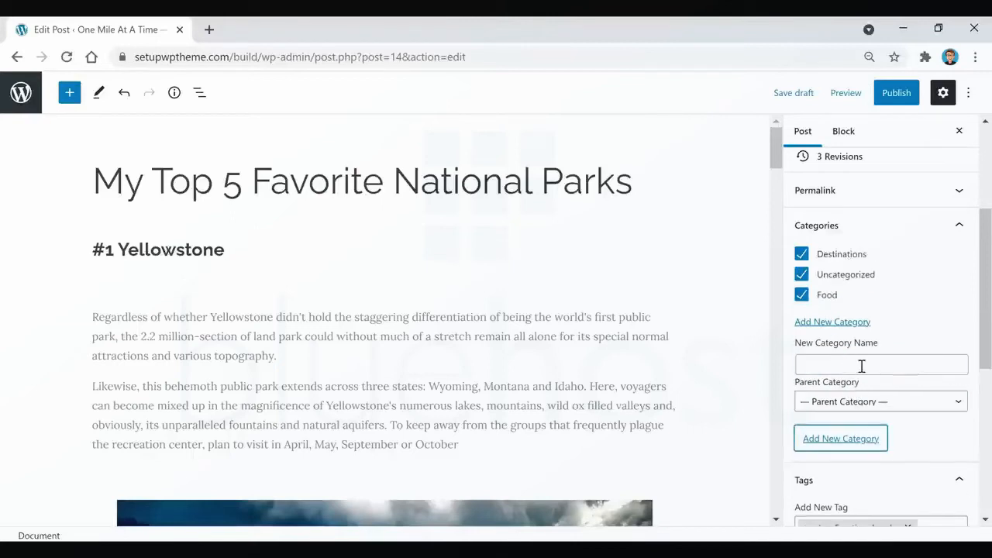
Create a new category named "Chicken" with "Food" as its parent category.
click(861, 366)
text(Chicken)
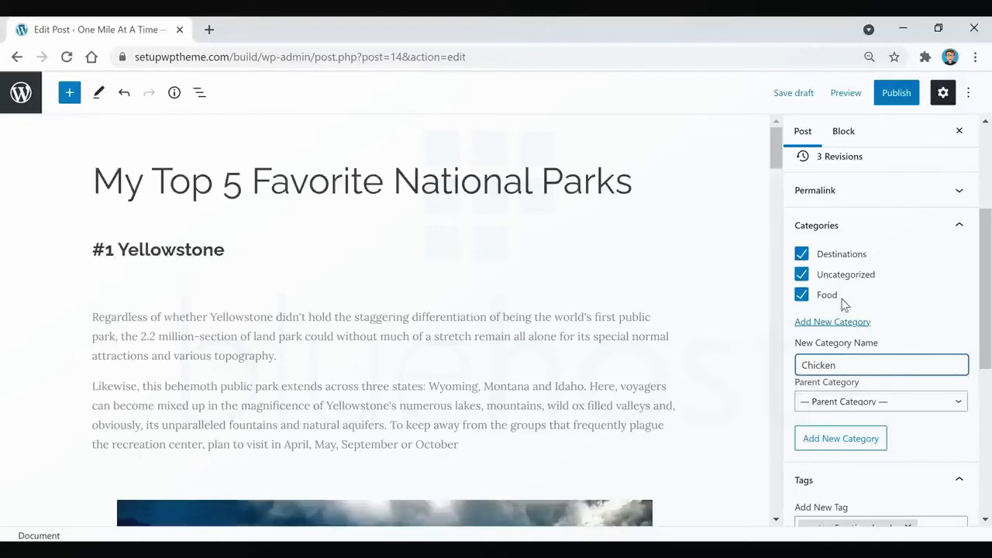
click(881, 403)
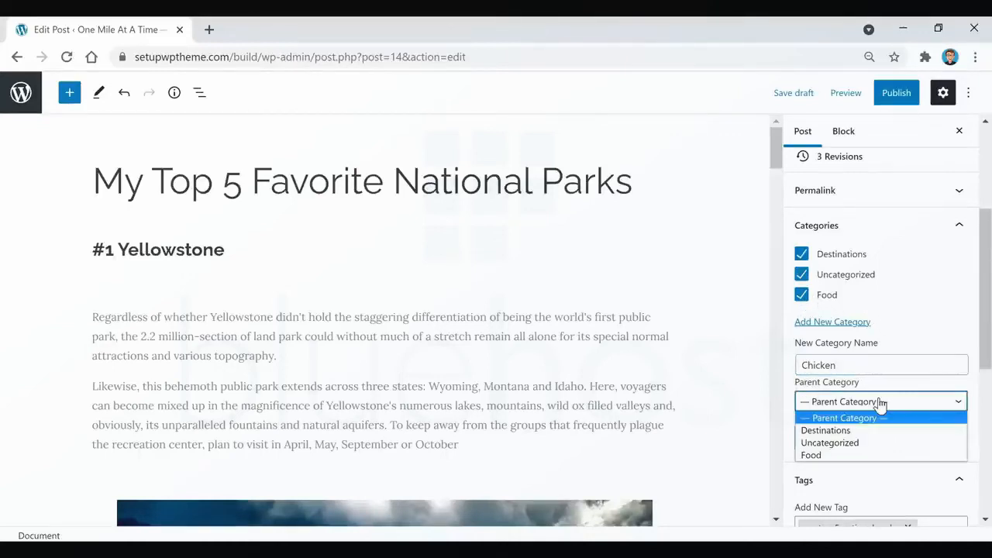
click(843, 457)
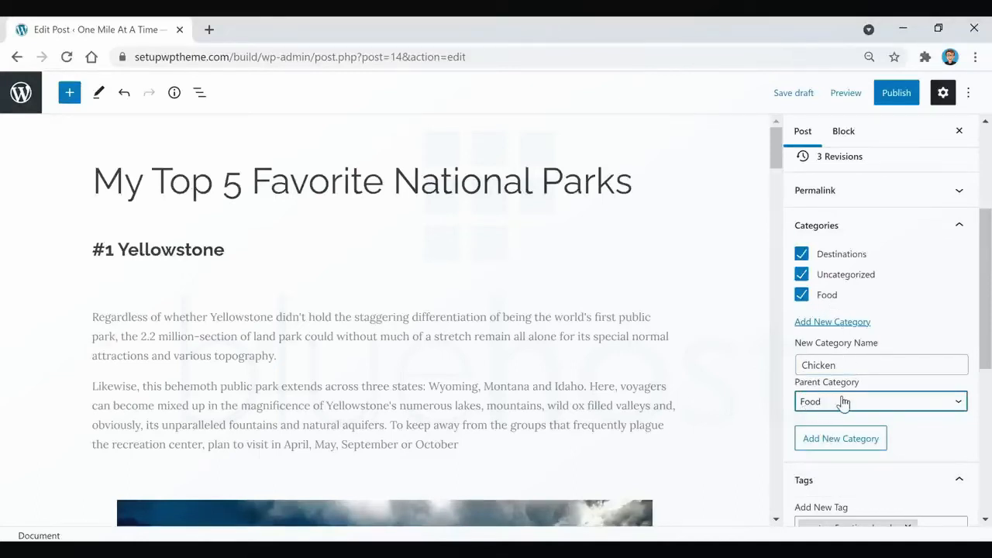
click(847, 438)
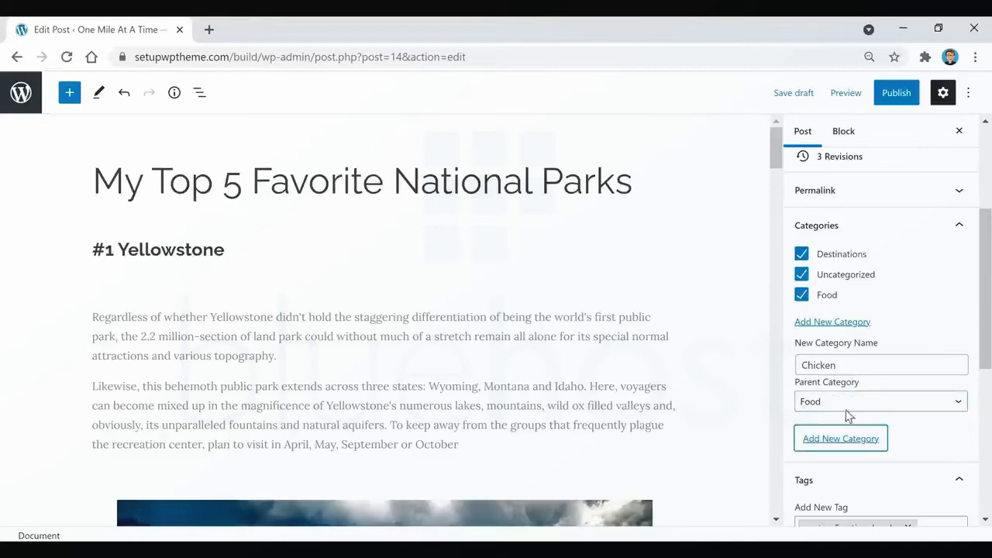
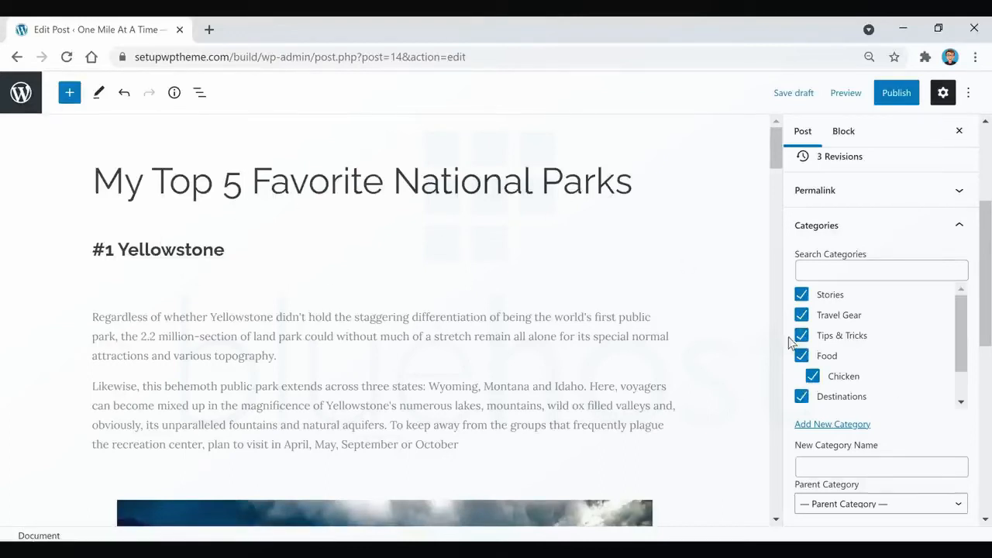
Remove the Stories, Travel Gear, Tips & Tricks, Food and Chicken categories from the post, keep Destinations, and save the draft.
click(800, 293)
click(802, 316)
click(802, 335)
click(802, 356)
click(811, 376)
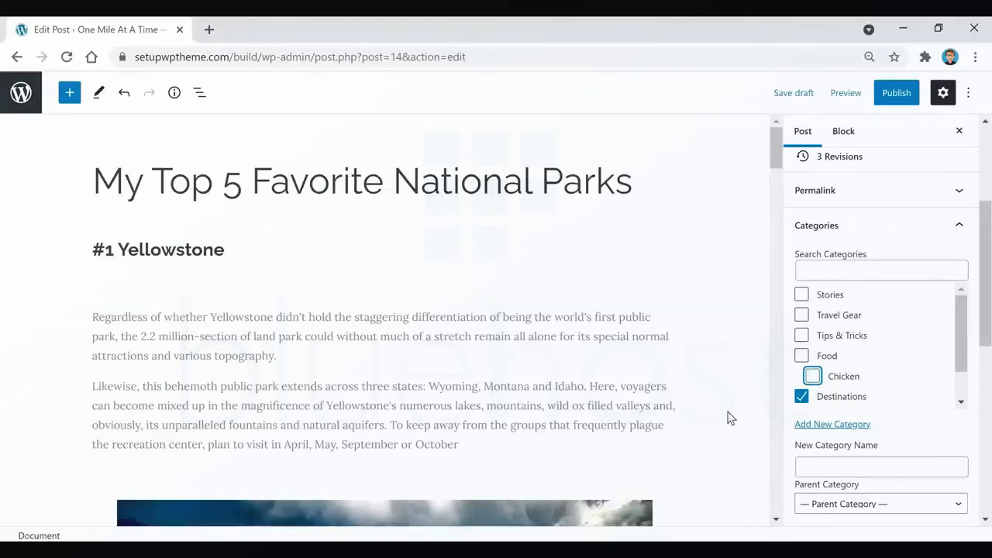
click(796, 97)
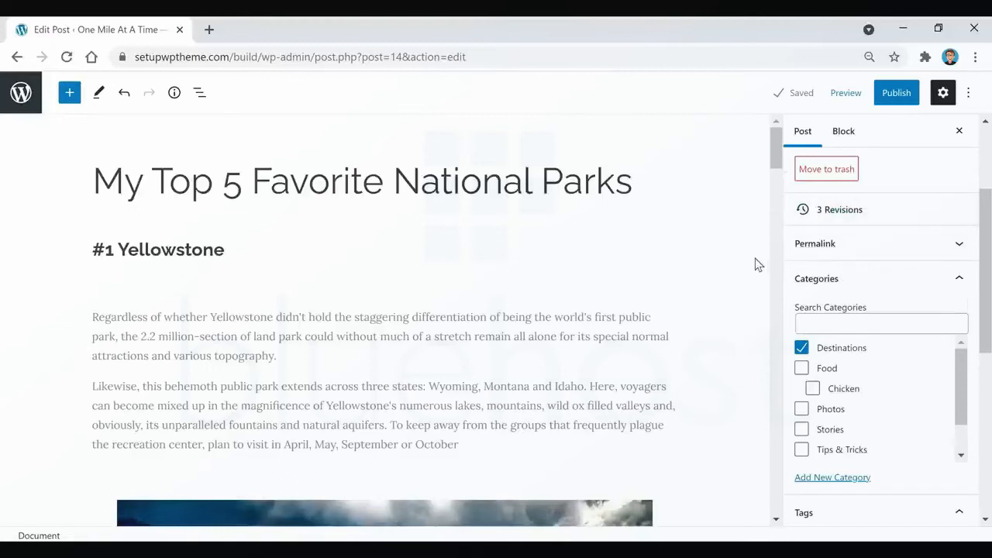
Insert a Buttons block between the "#1 Yellowstone" heading and its first paragraph, and label the button "Click Here".
mouse_move(385, 299)
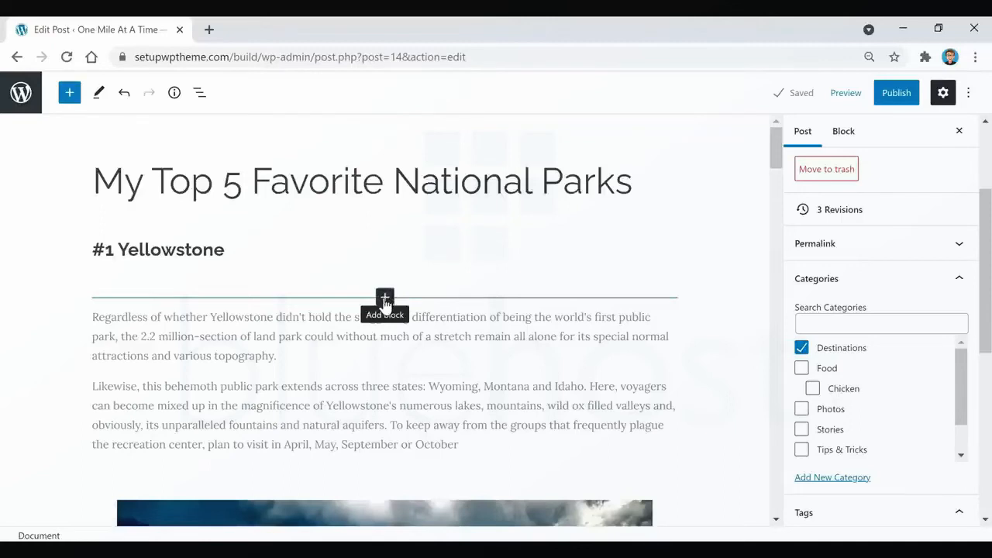
click(385, 300)
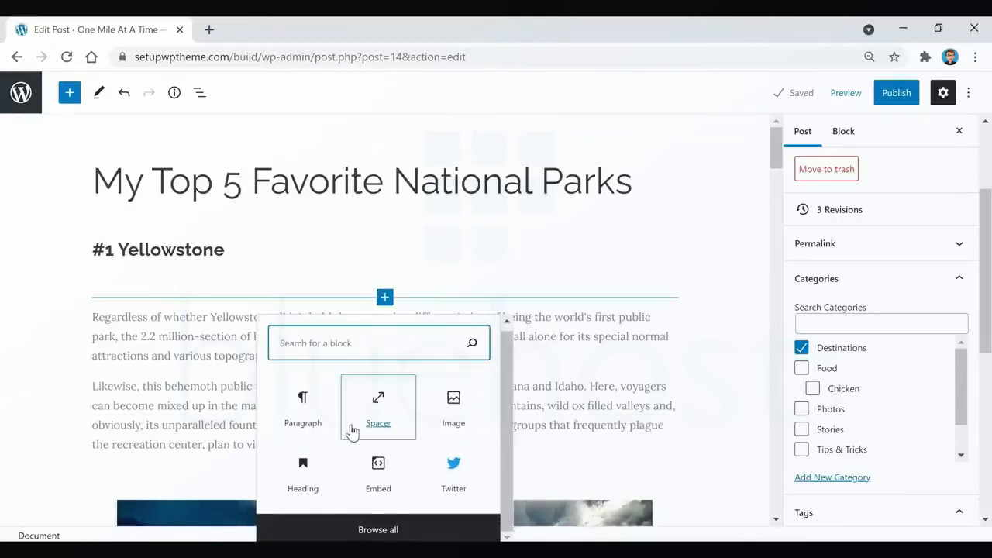
click(386, 531)
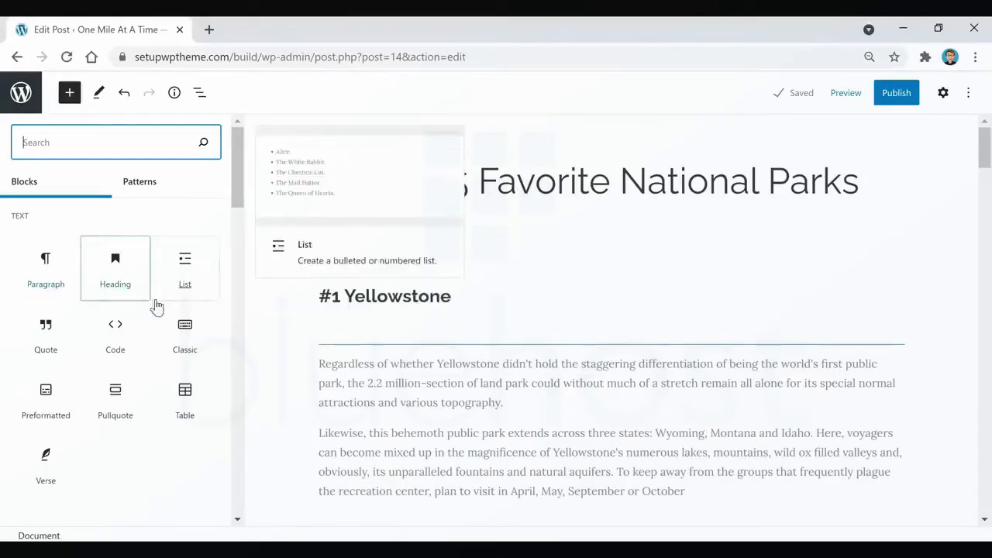
scroll(155, 318, down, 3)
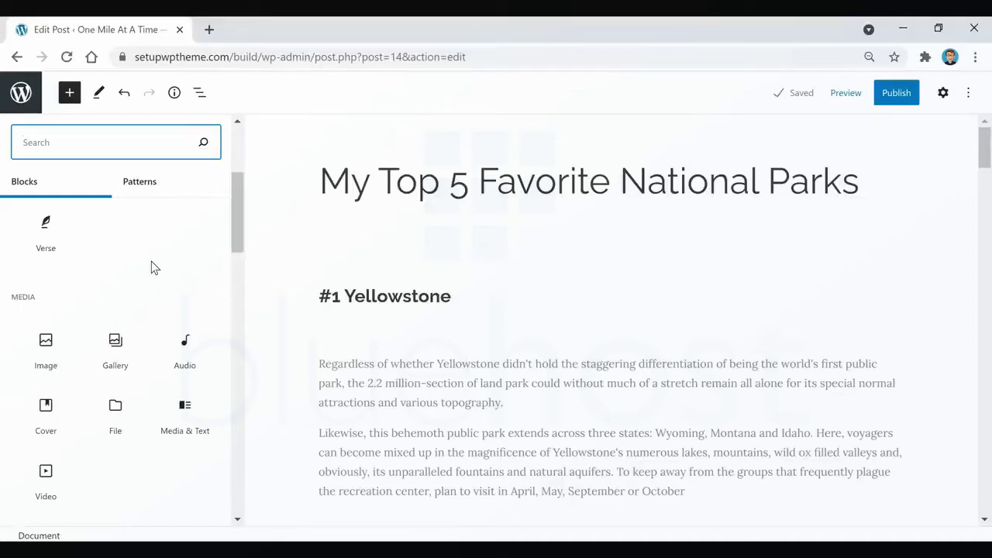
scroll(152, 267, down, 3)
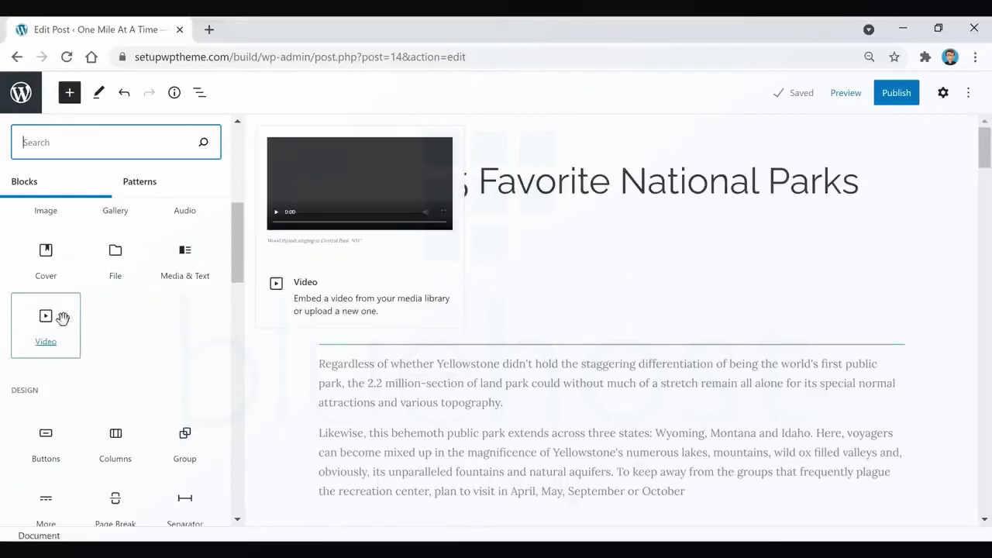
scroll(137, 290, down, 2)
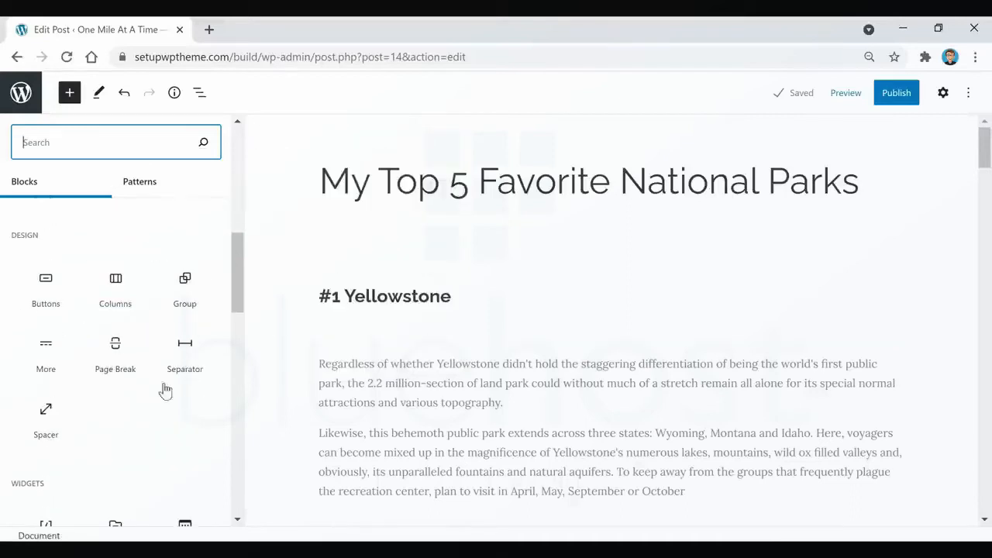
click(51, 289)
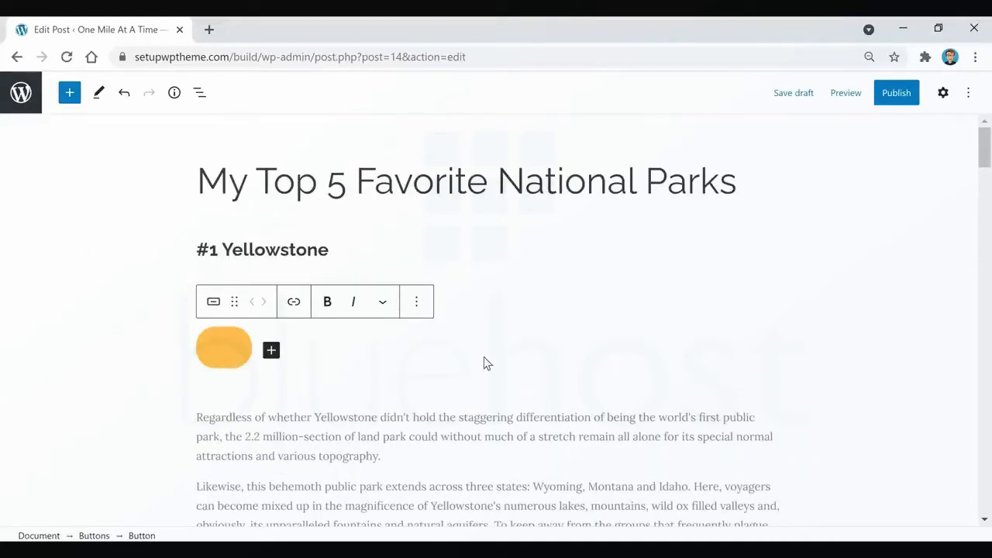
text(C)
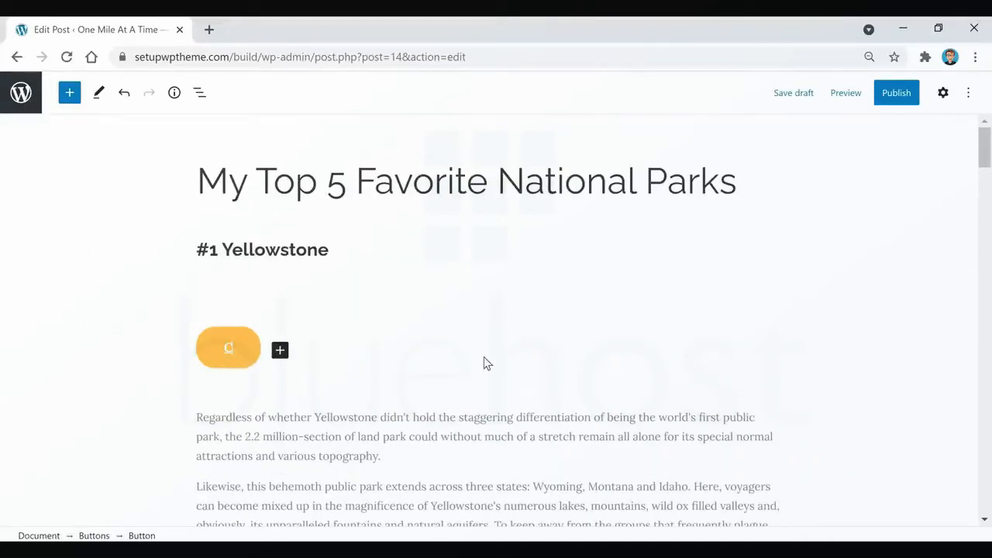
text(lick Here)
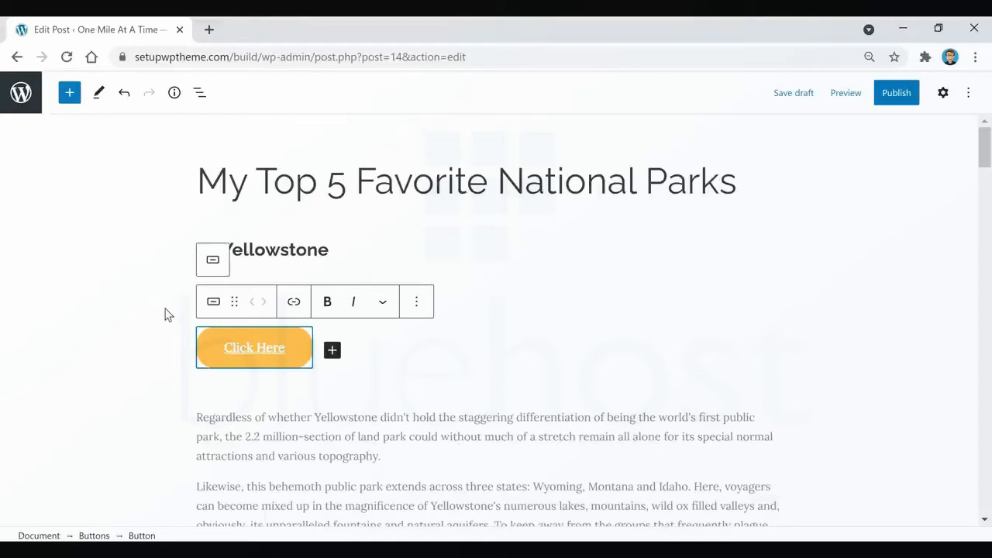
View the link options of the "Click Here" button.
triple_click(286, 354)
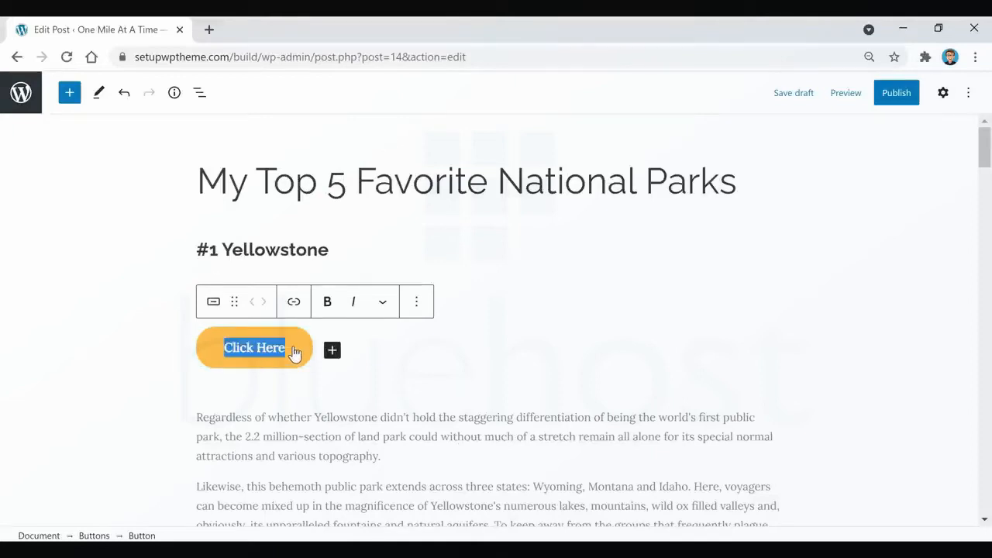
click(295, 302)
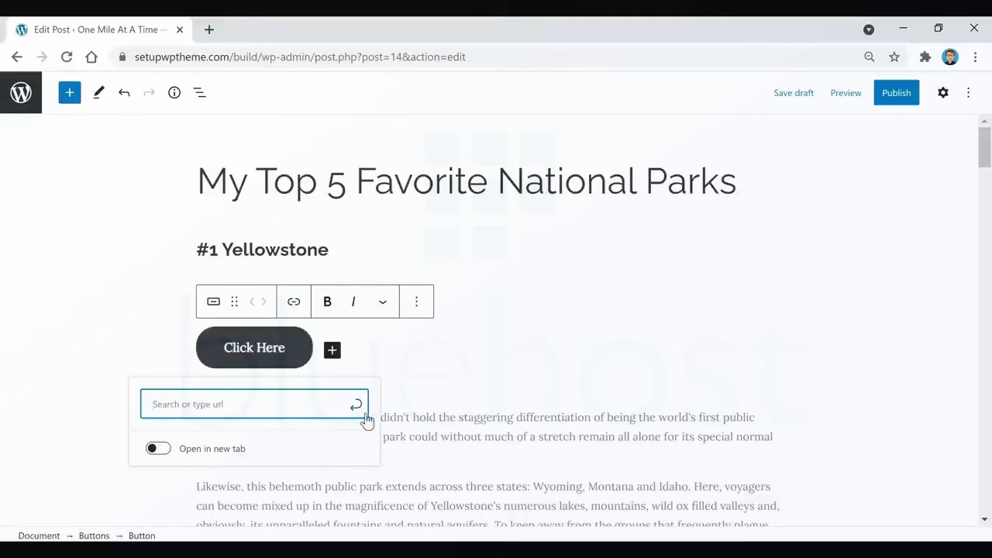
click(308, 348)
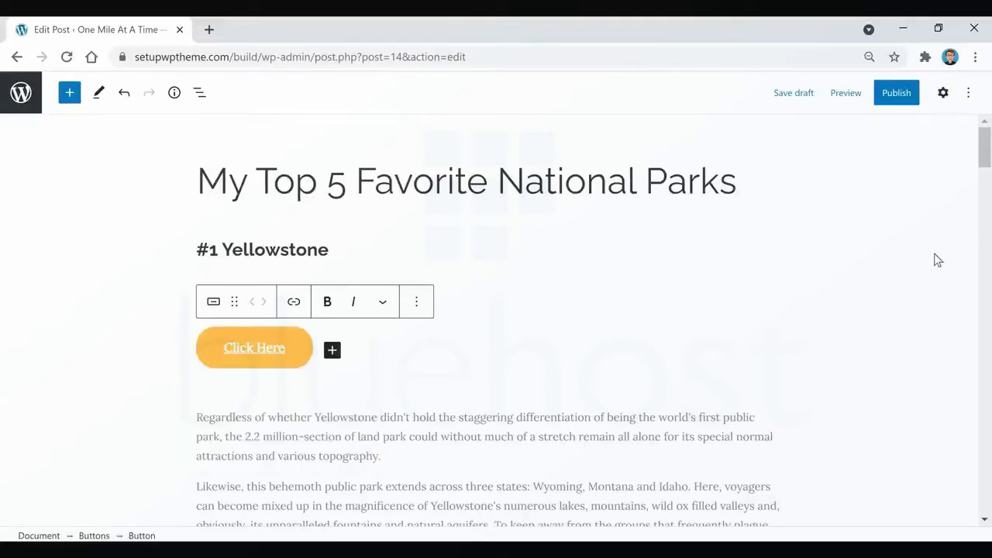
Keep the Fill style for the "Click Here" button and give it green text on a solid blue background.
click(943, 96)
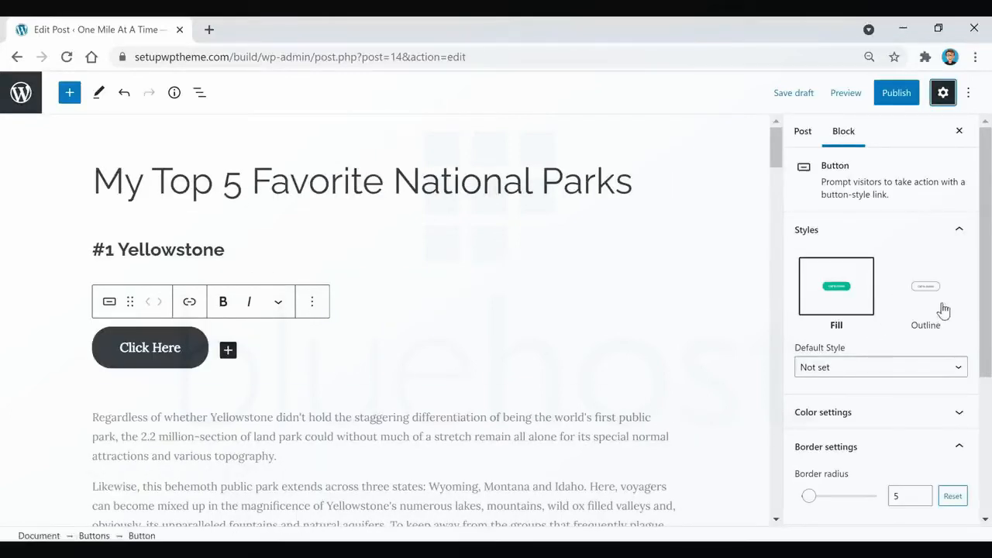
click(926, 285)
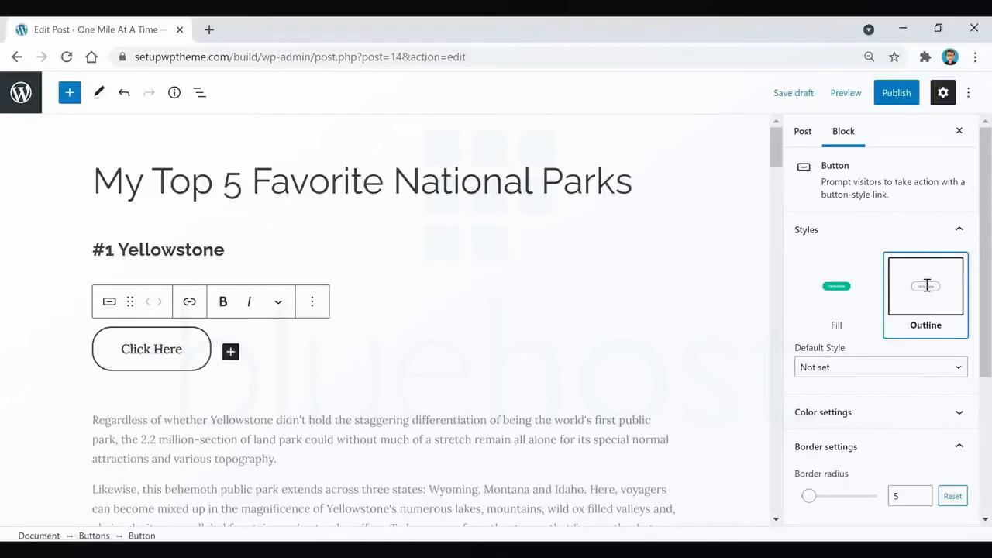
click(837, 288)
scroll(859, 325, down, 2)
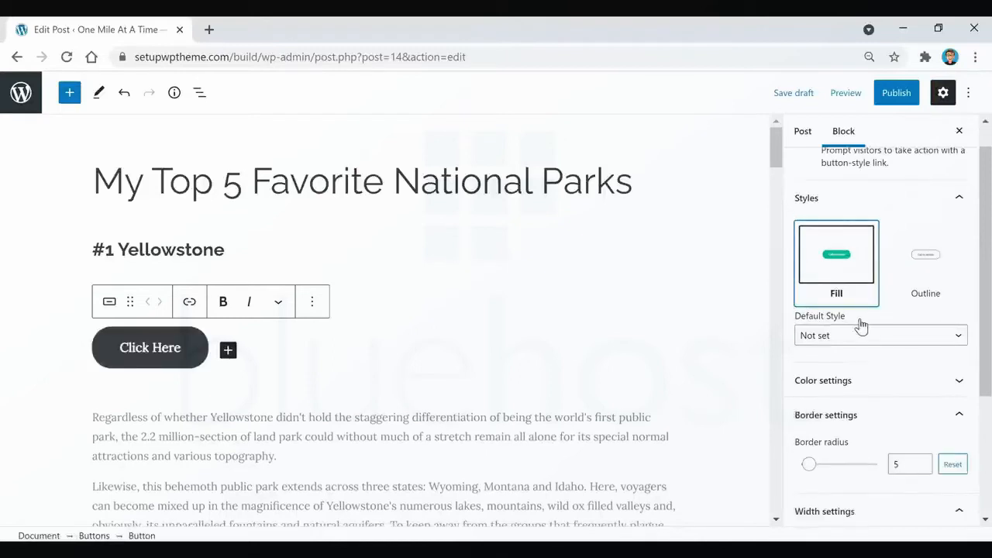
click(840, 341)
scroll(841, 336, down, 2)
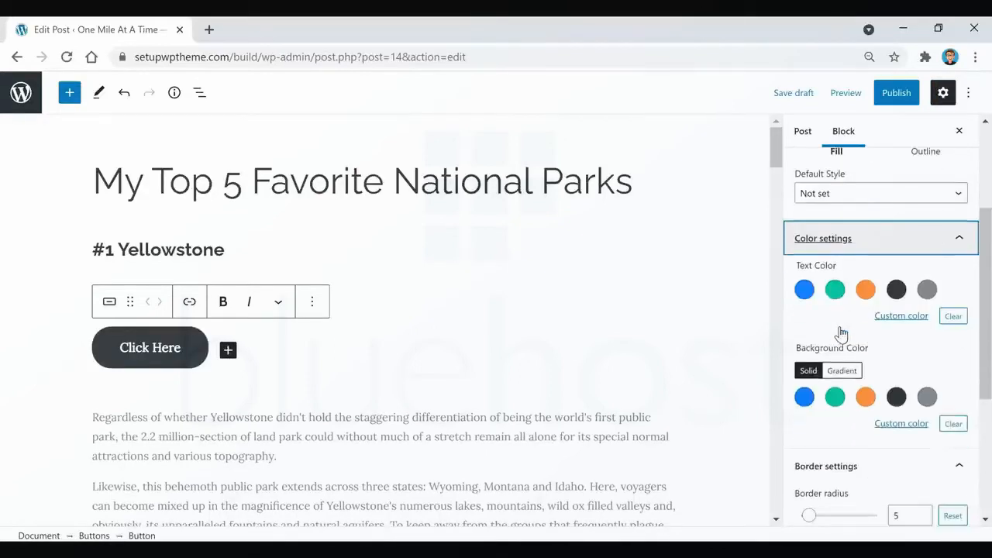
click(836, 295)
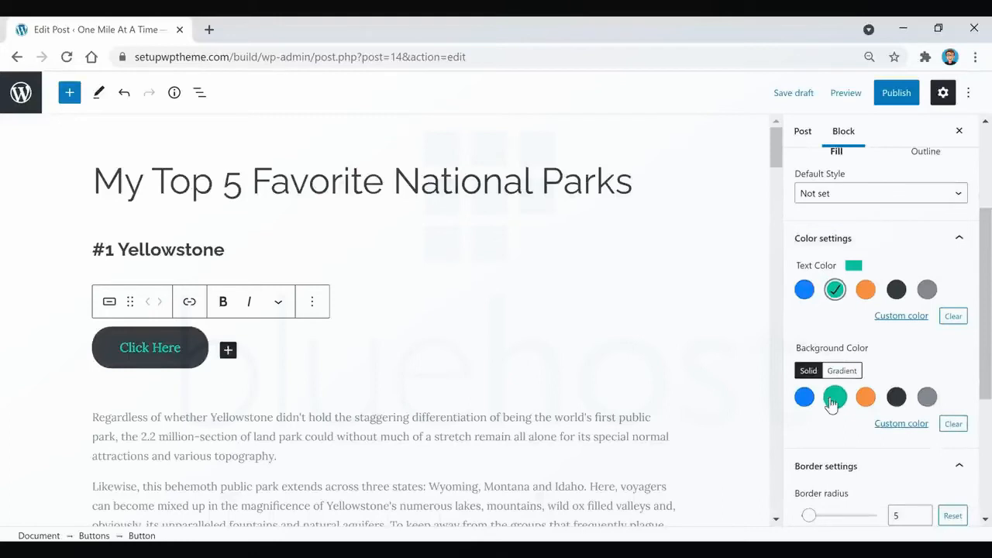
click(803, 397)
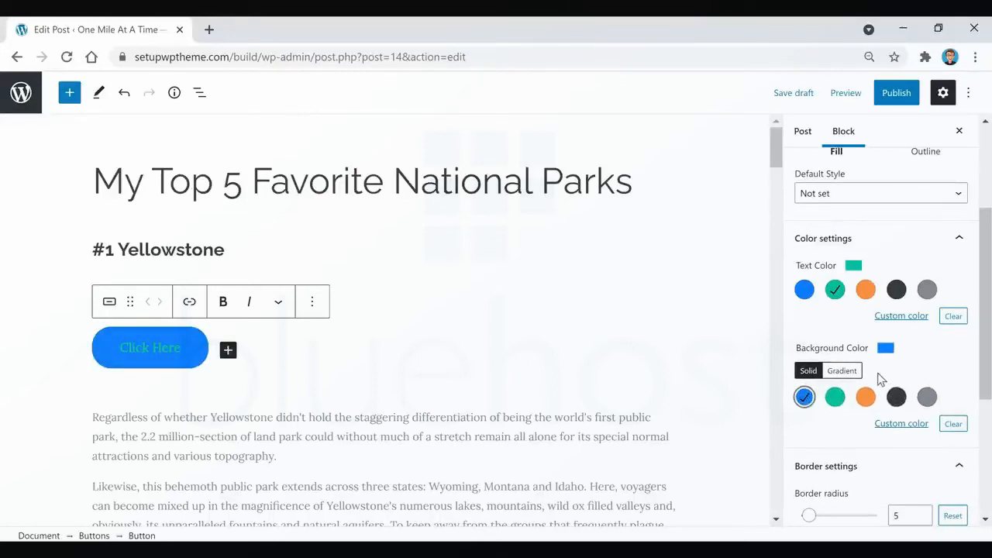
Set the "Click Here" button's border radius to 0 and its width to 25%.
scroll(868, 381, down, 2)
mouse_move(810, 362)
mouse_move(809, 363)
mouse_down()
mouse_move(819, 361)
mouse_move(802, 365)
mouse_up()
scroll(888, 356, down, 1)
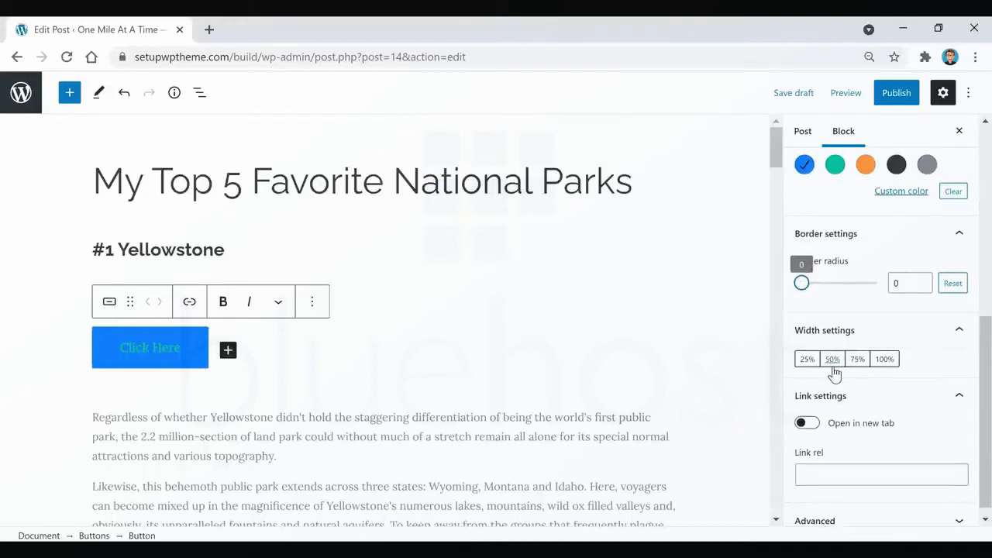
click(833, 359)
click(856, 359)
click(808, 362)
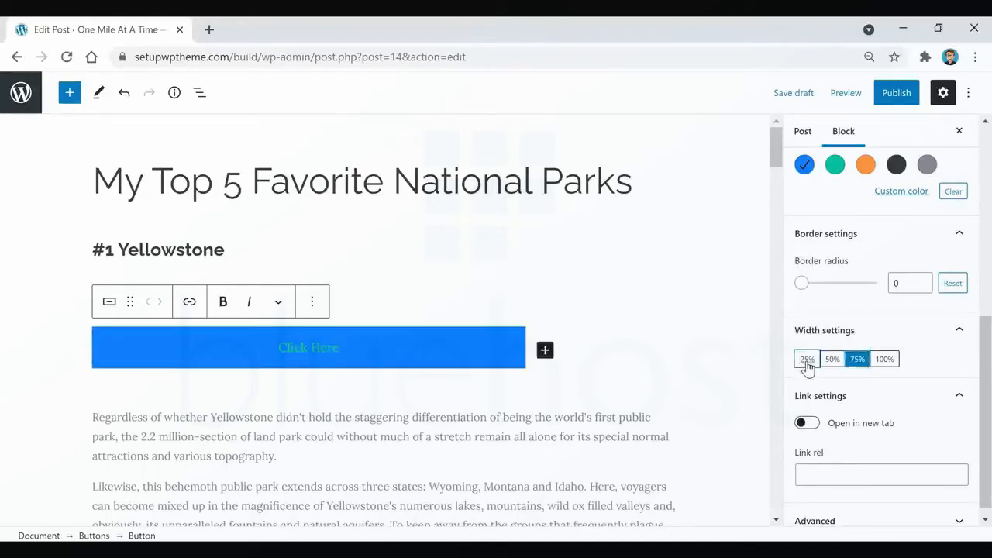
scroll(891, 357, down, 1)
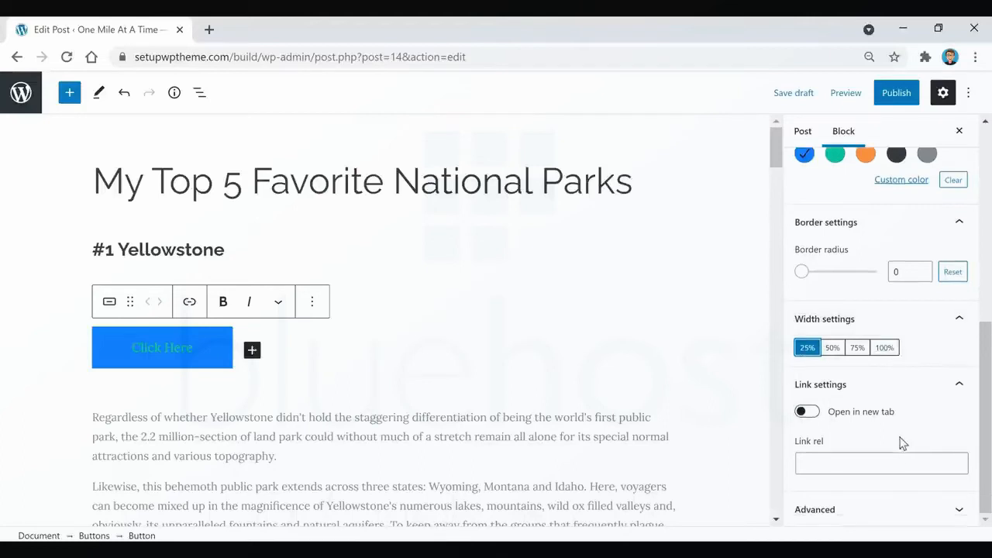
Set the text color of the first Yellowstone paragraph to green.
click(390, 466)
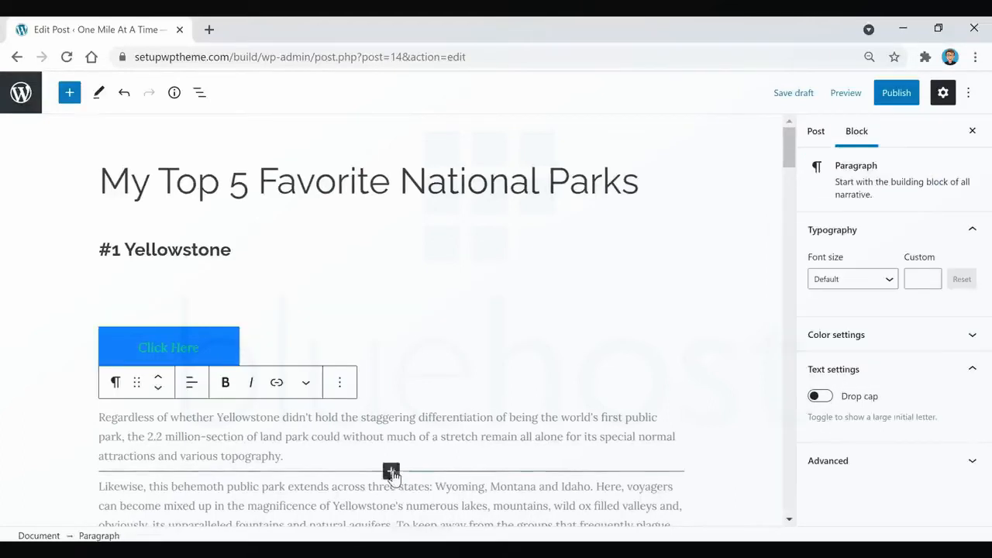
drag(362, 457, 102, 418)
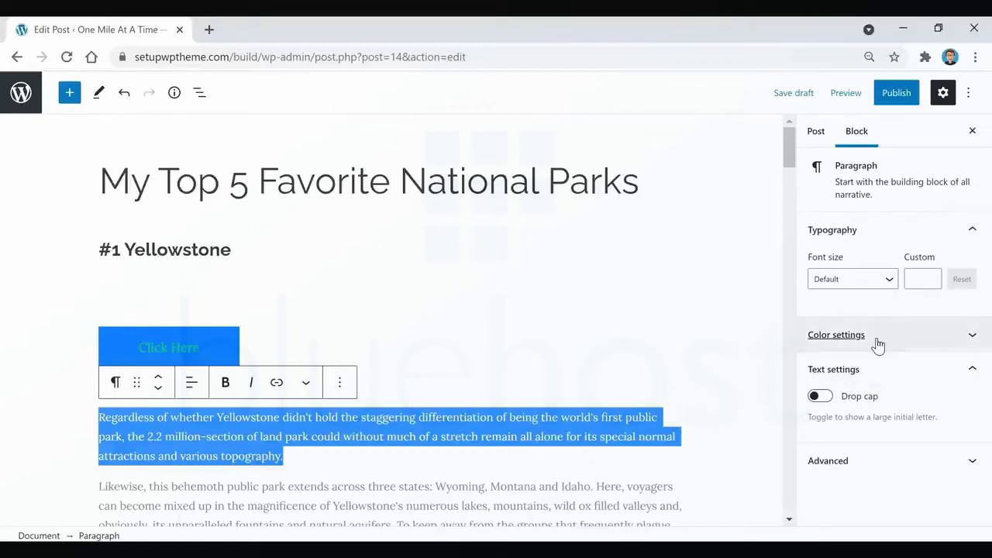
click(821, 334)
click(835, 235)
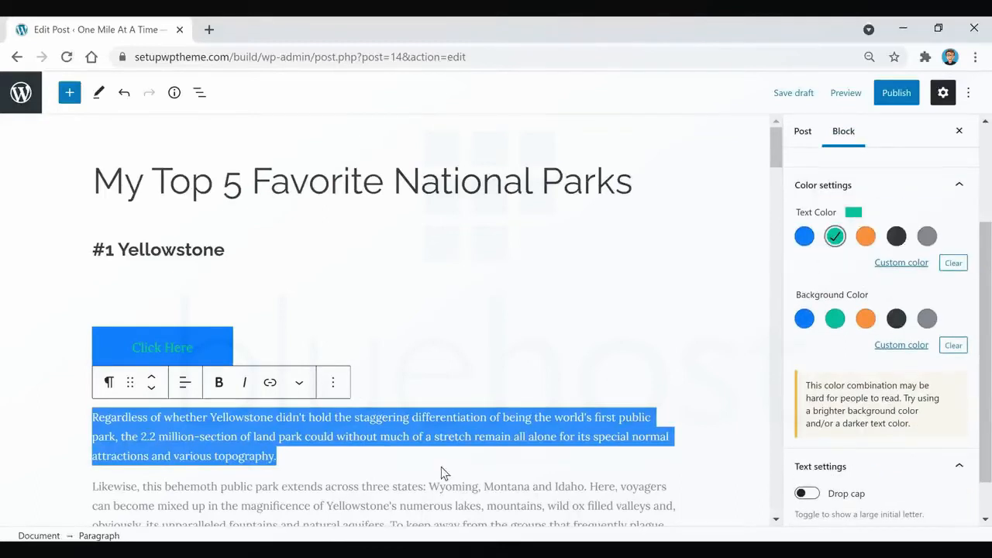
click(385, 452)
Set the first Yellowstone paragraph's text color to dark gray and its background color to orange.
drag(284, 458, 66, 426)
click(890, 335)
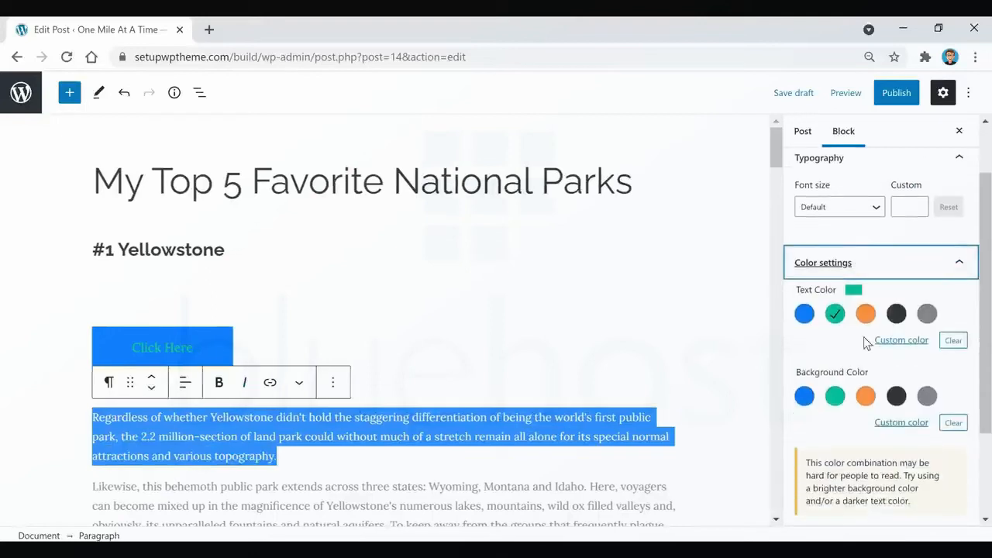
click(895, 313)
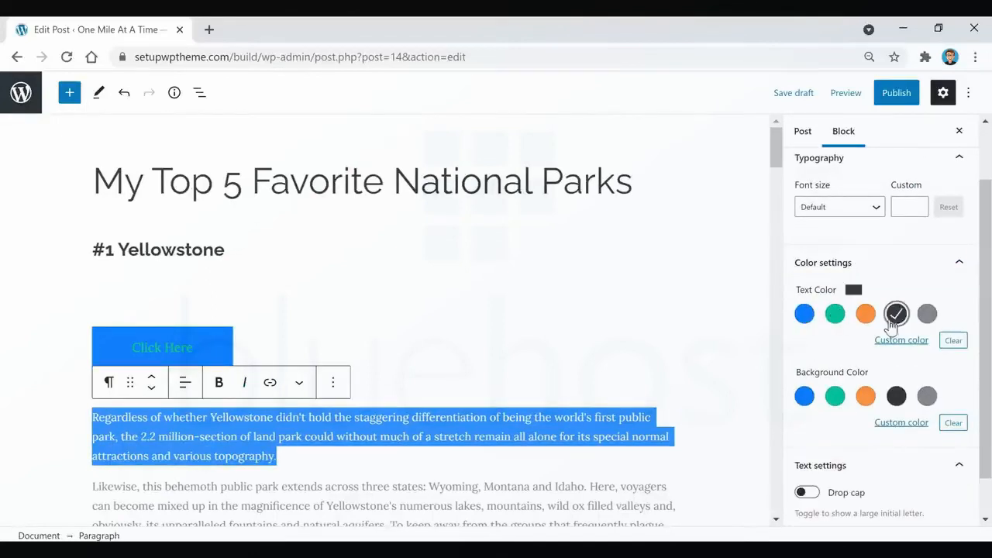
click(866, 397)
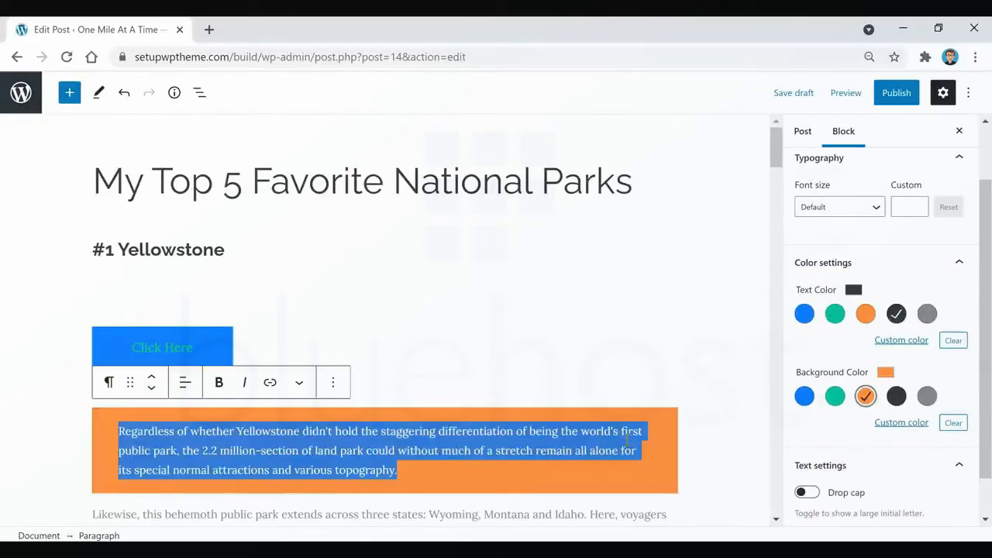
click(424, 474)
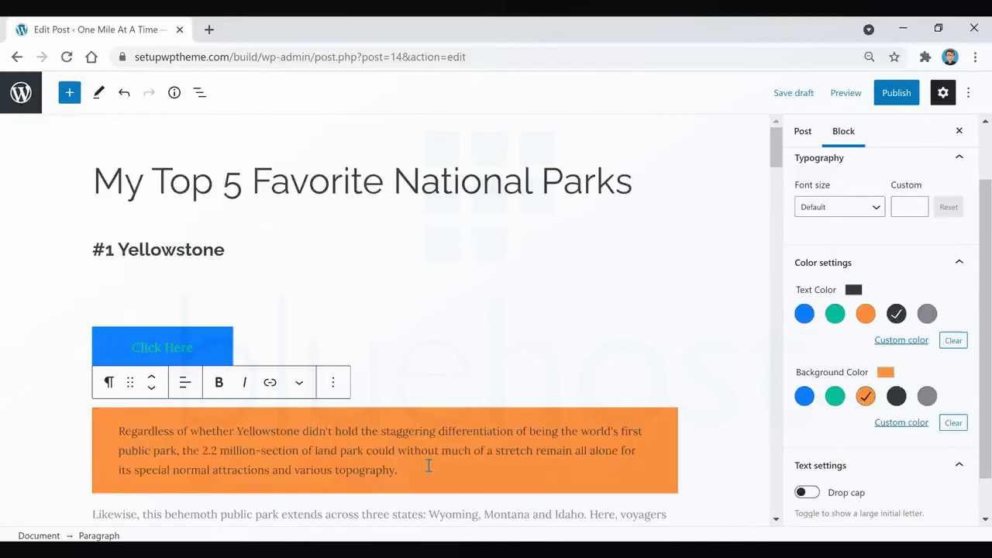
Clear the background and text colors of the first Yellowstone paragraph.
triple_click(428, 466)
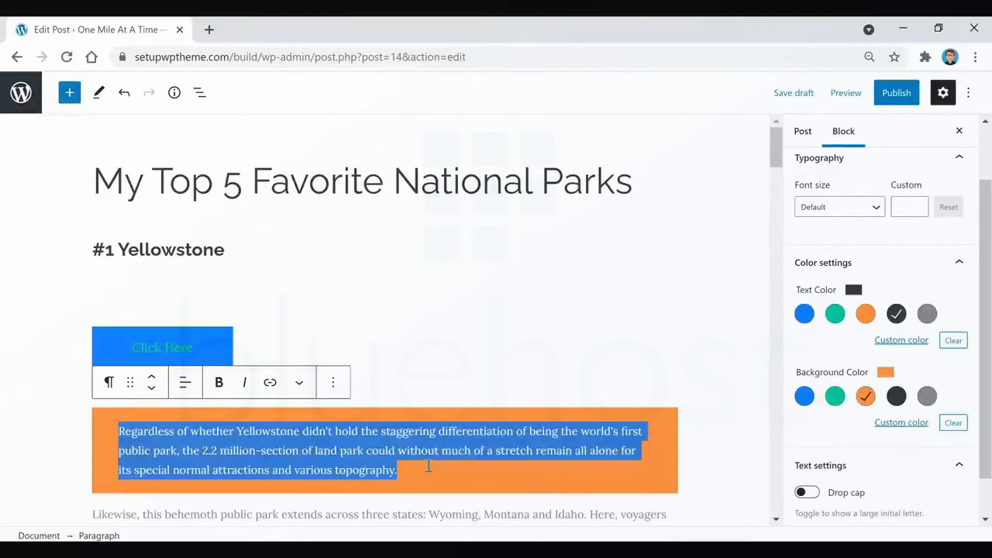
click(953, 423)
click(953, 341)
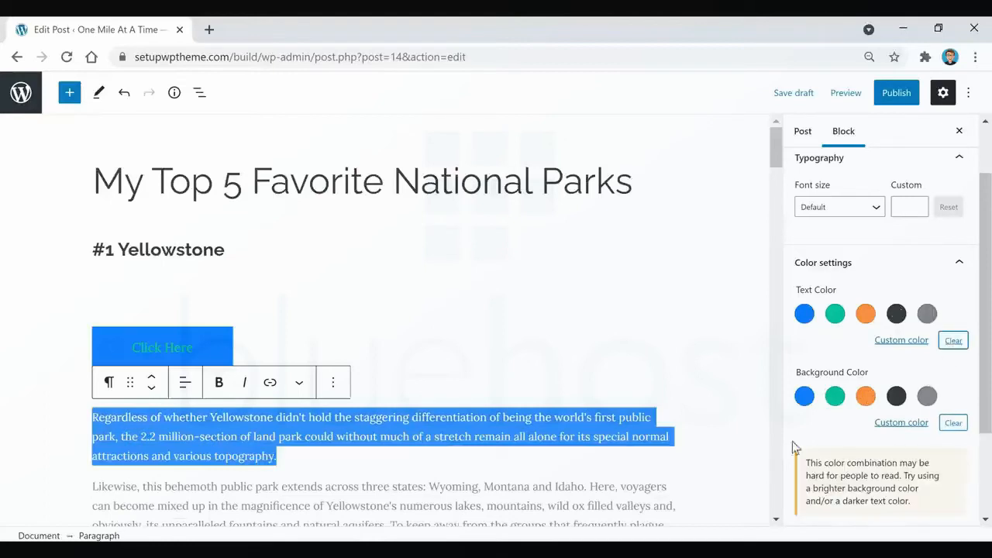
Examine the additional inline formatting options for the first Yellowstone paragraph.
click(379, 452)
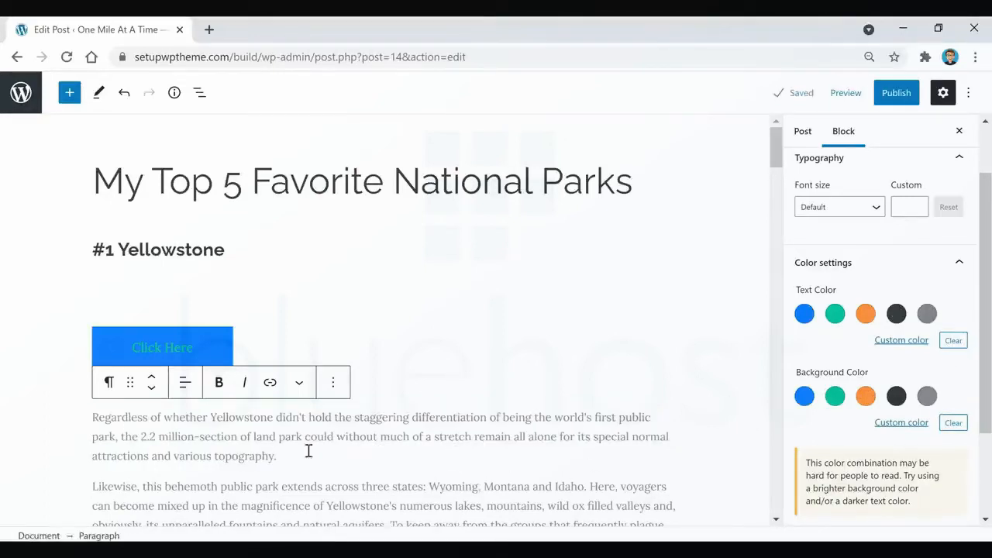
click(299, 383)
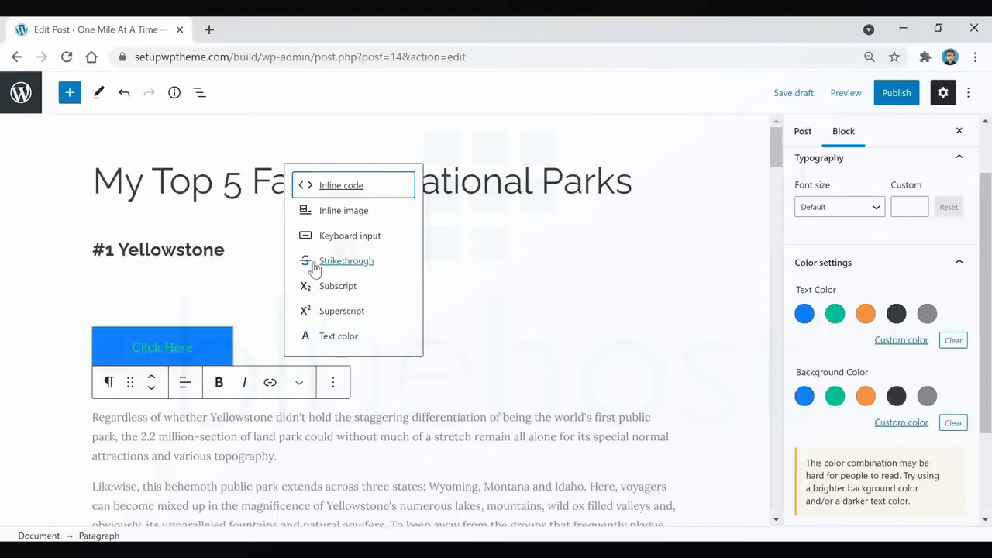
scroll(293, 434, down, 1)
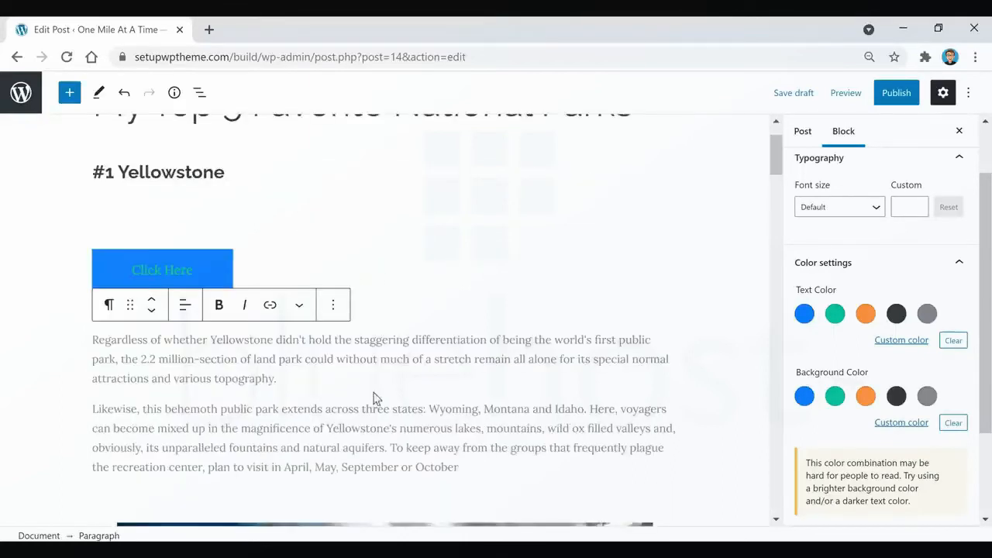
Insert a YouTube embed block between the first and second Yellowstone paragraphs.
click(385, 393)
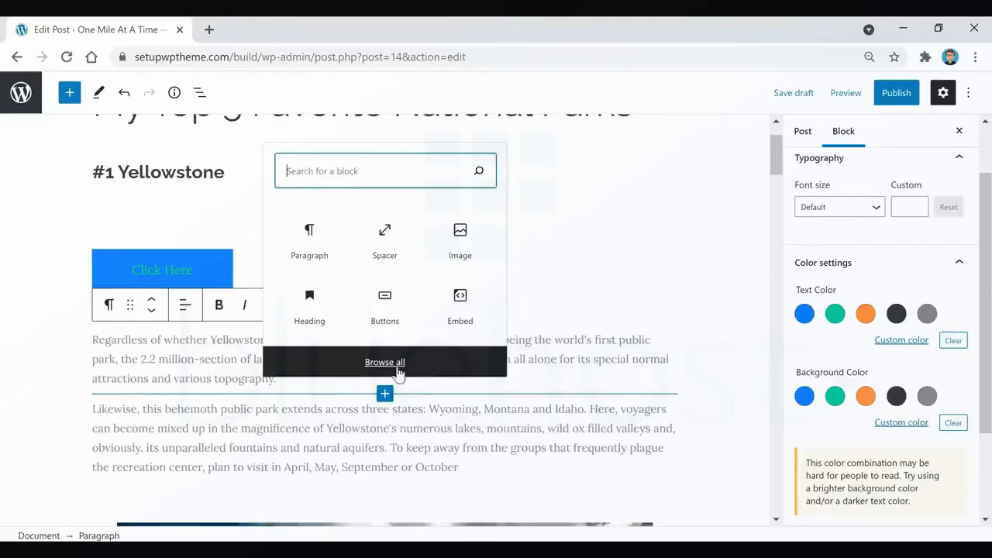
click(386, 364)
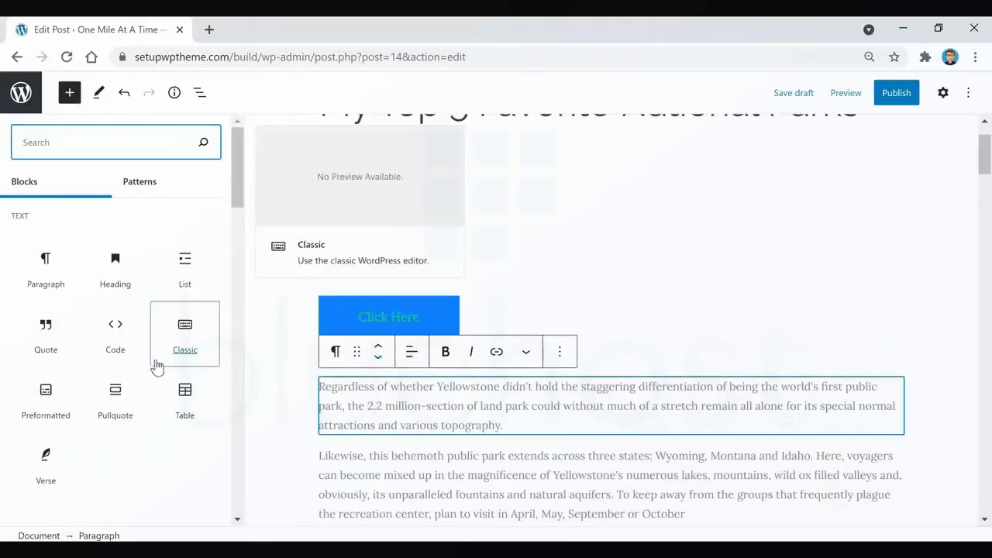
scroll(155, 364, down, 3)
scroll(155, 370, down, 4)
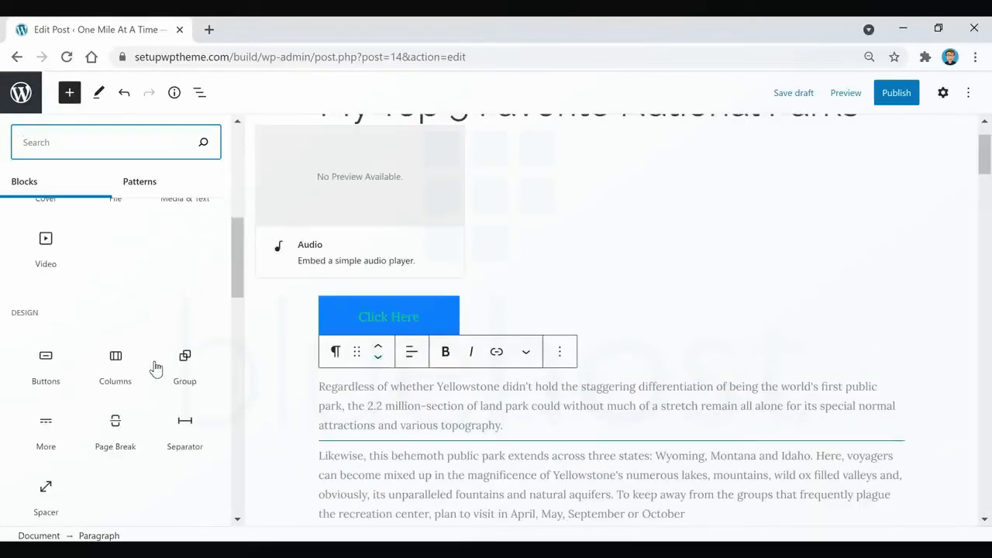
scroll(92, 334, down, 3)
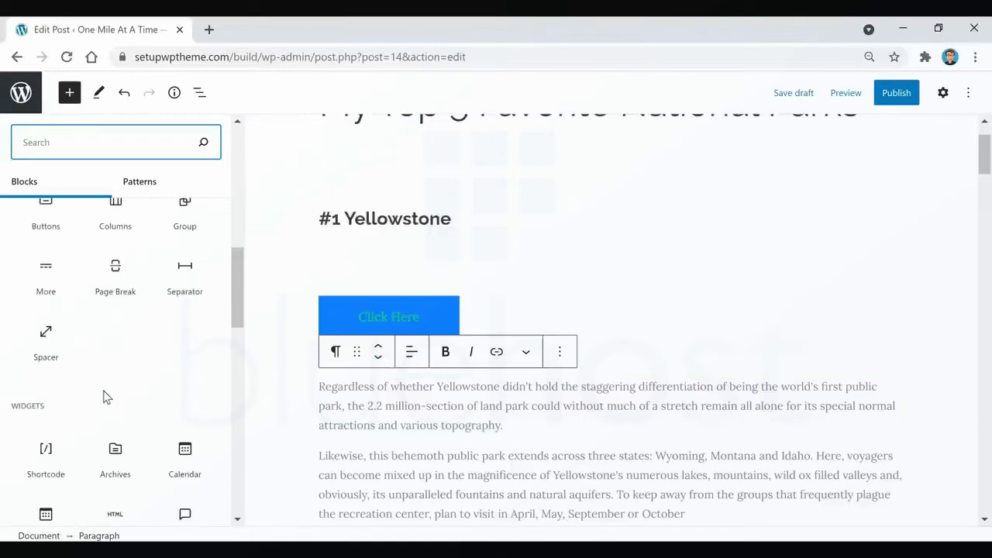
scroll(99, 266, down, 2)
scroll(102, 287, down, 1)
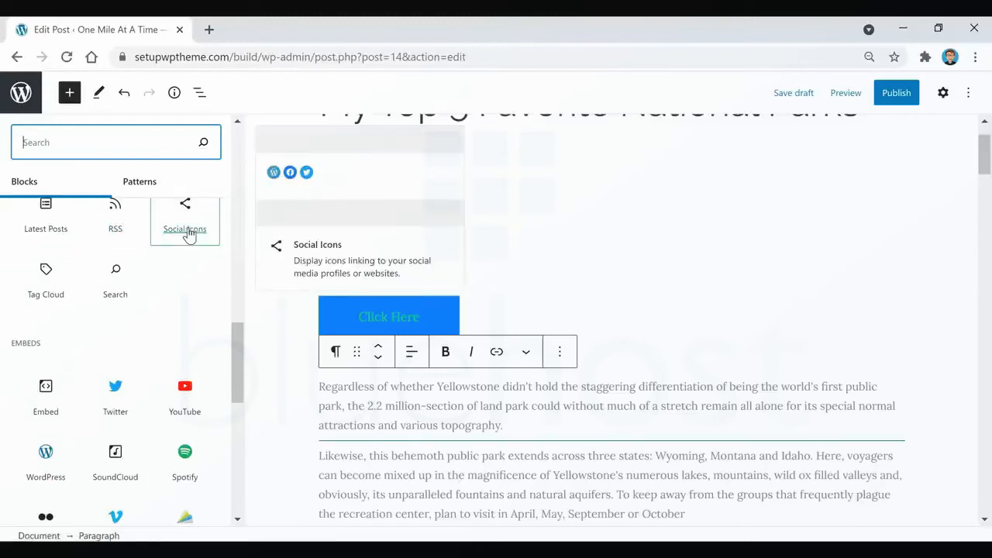
scroll(189, 233, down, 2)
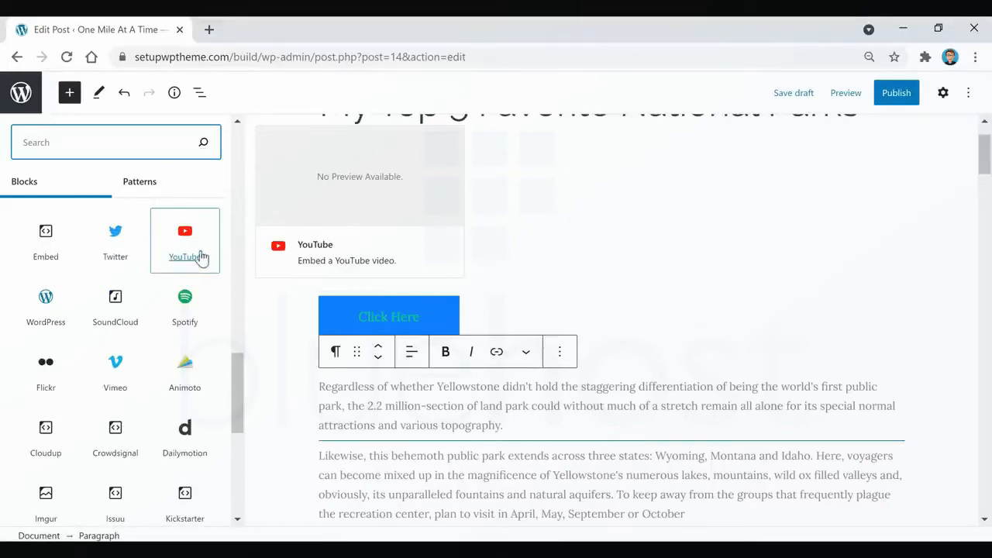
click(192, 240)
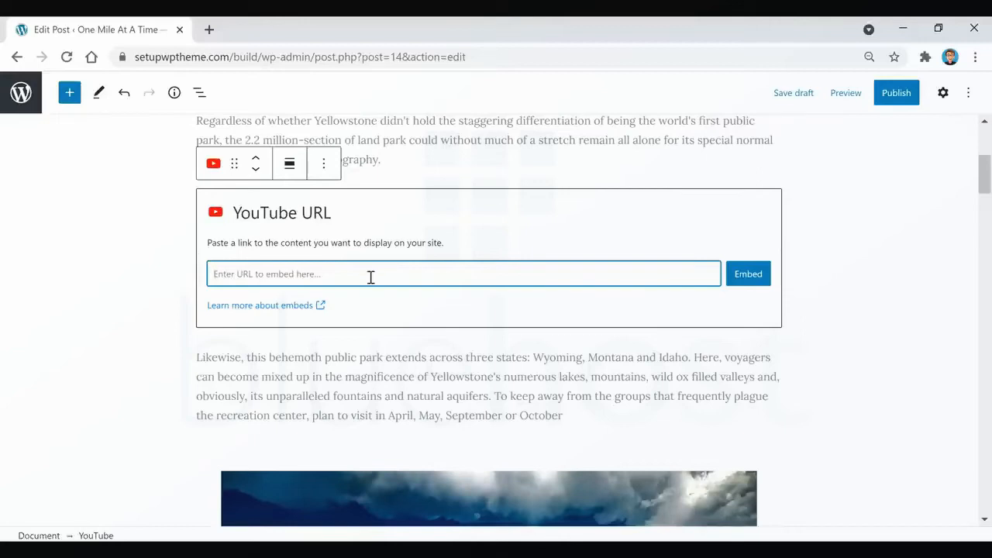
Embed the copied YouTube video link in the new block and view the video's alignment options.
text(https://www.youtube.com/watch?v=7lvXbfNBIQg)
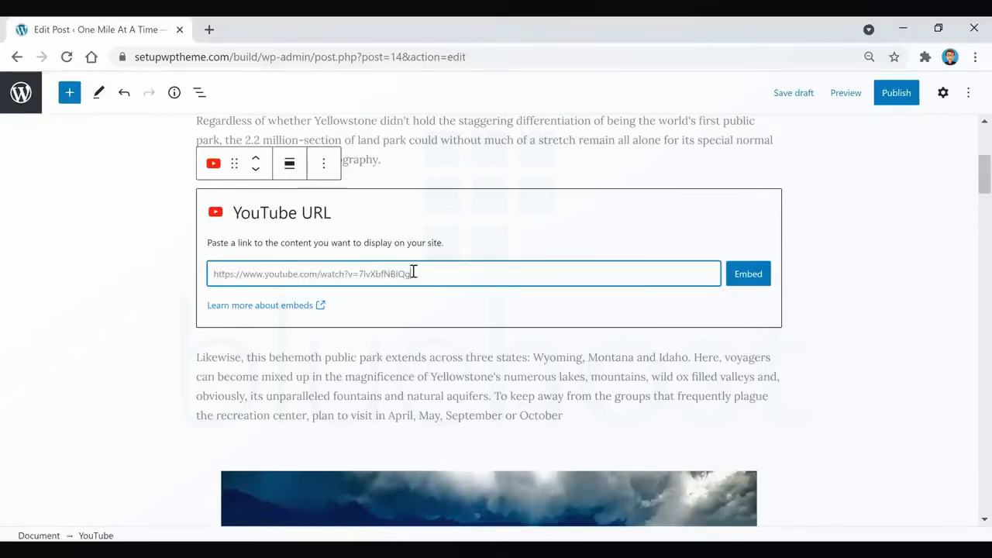
click(745, 278)
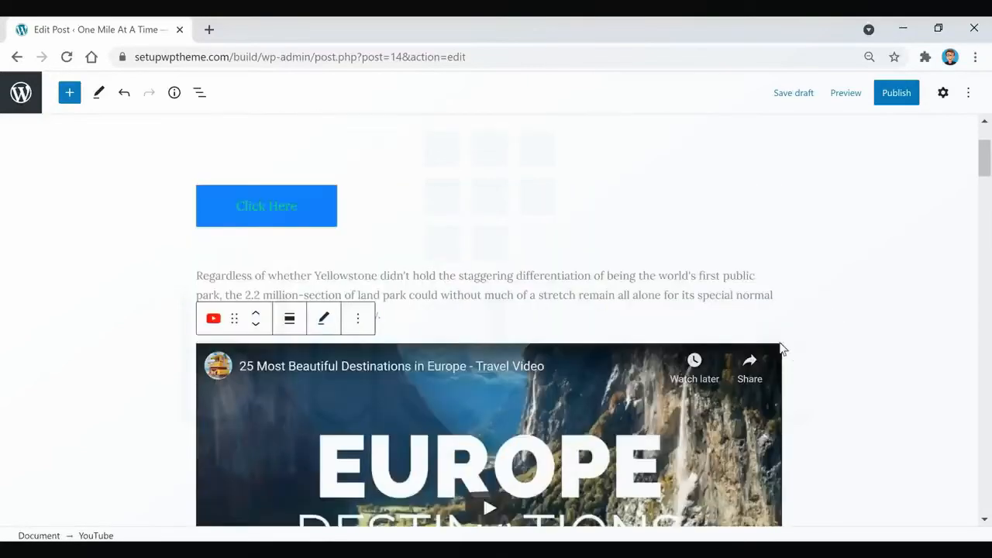
scroll(465, 281, down, 1)
scroll(594, 335, down, 2)
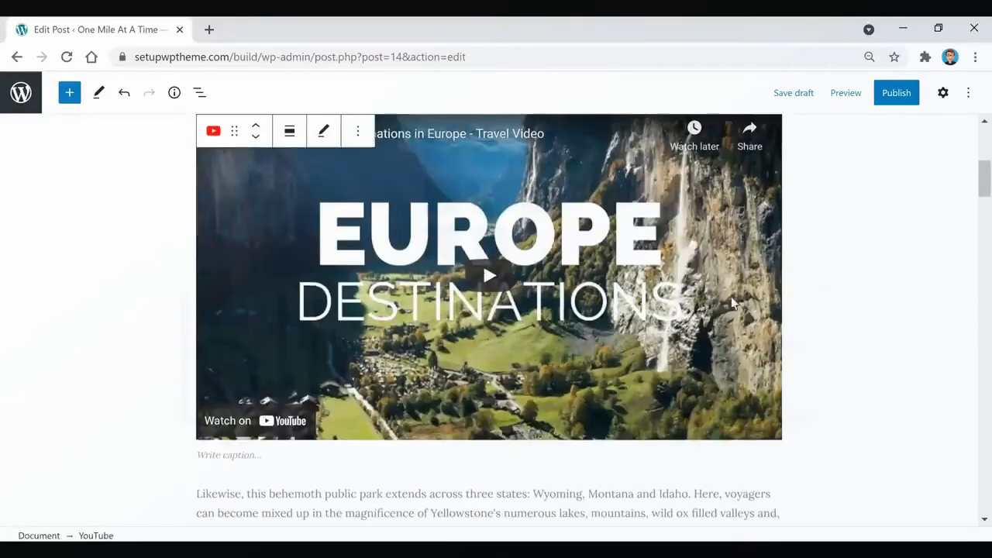
click(289, 131)
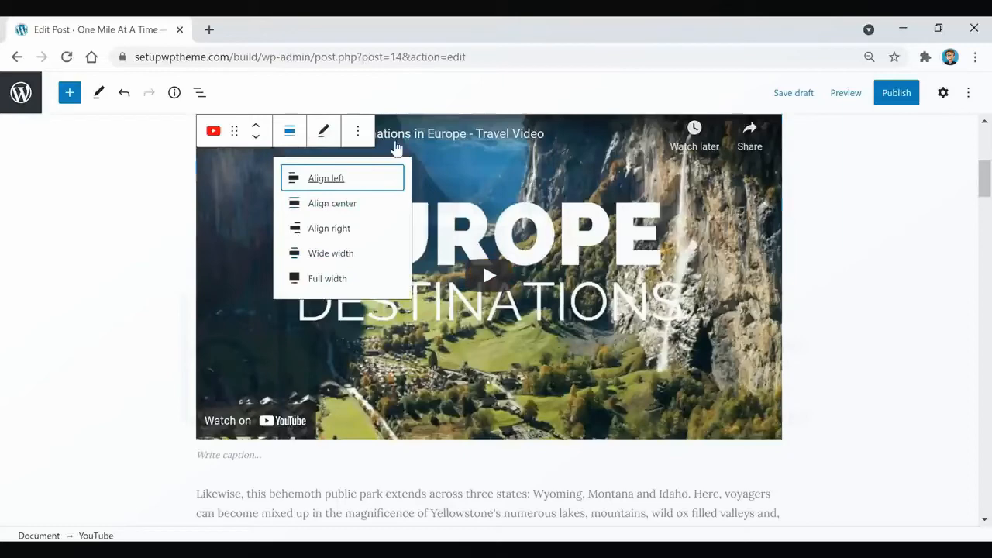
click(844, 226)
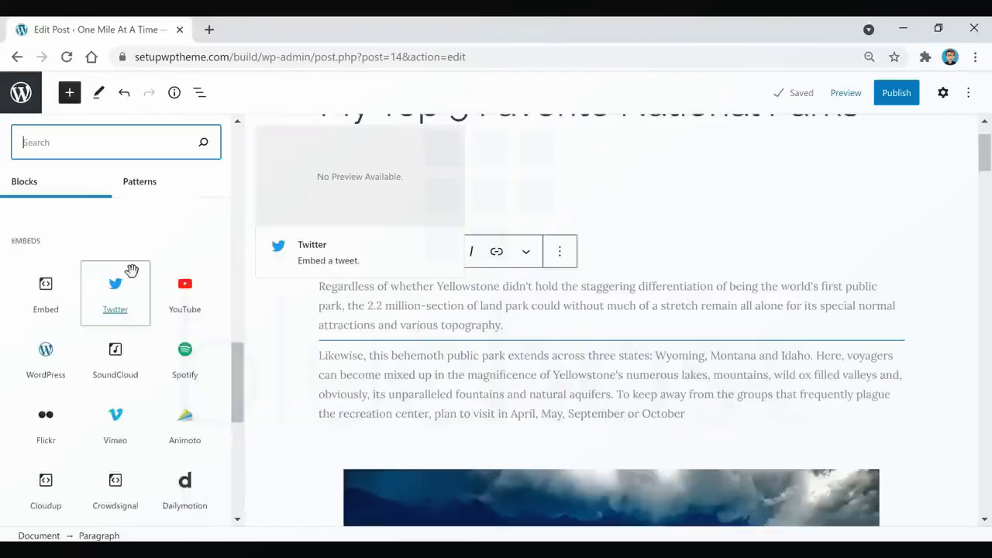
Browse the embed blocks available for the post, from Twitter and YouTube to TikTok and Amazon Kindle.
scroll(131, 265, down, 3)
scroll(71, 273, down, 2)
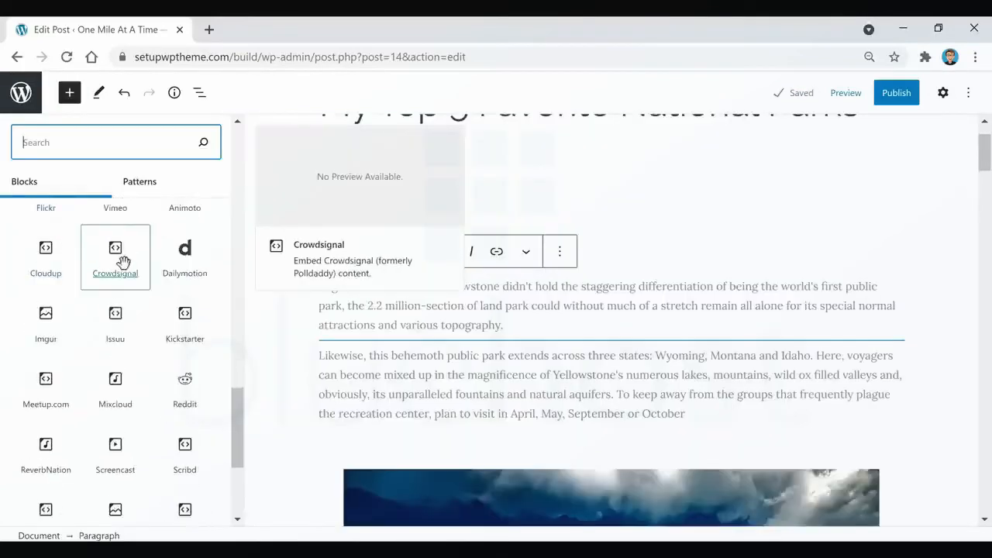
scroll(121, 261, down, 2)
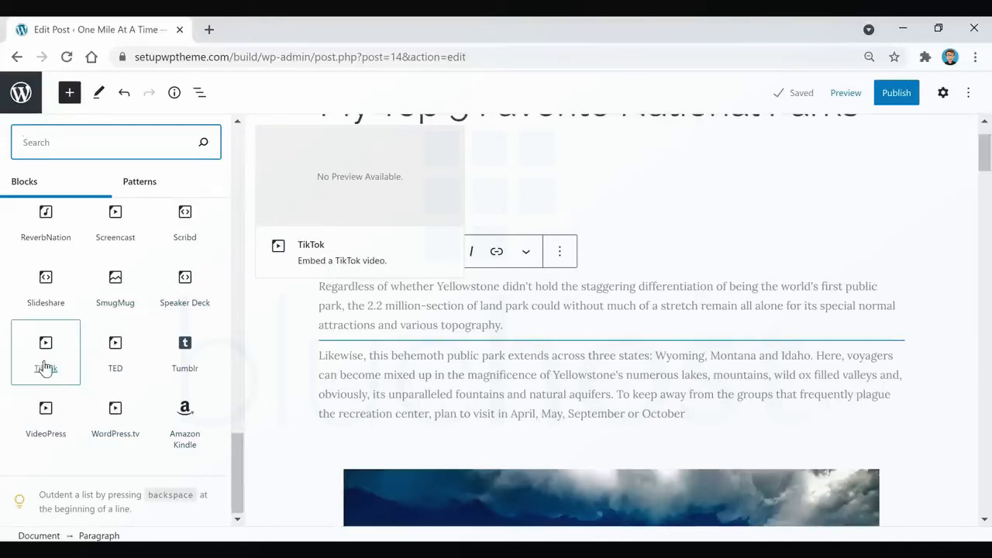
scroll(77, 392, up, 5)
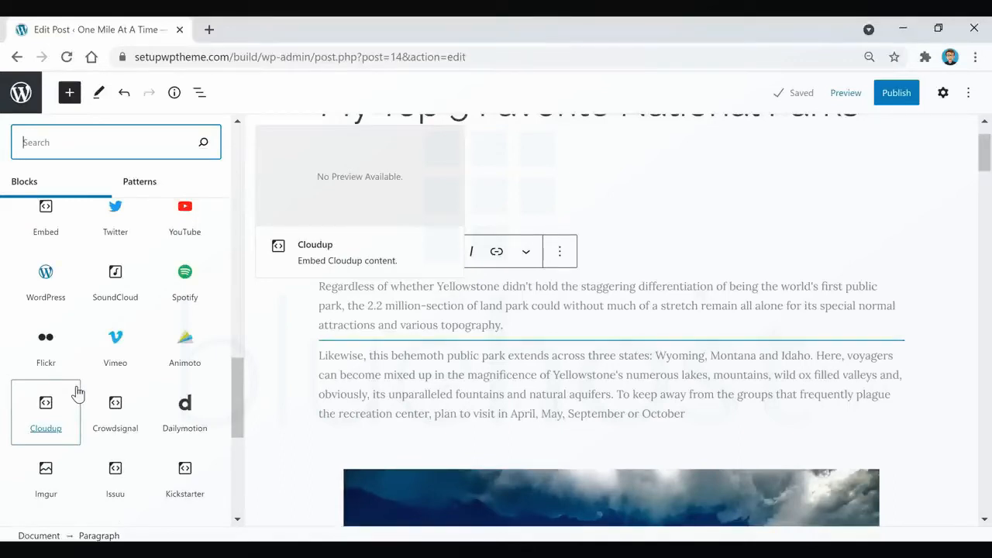
scroll(78, 392, up, 2)
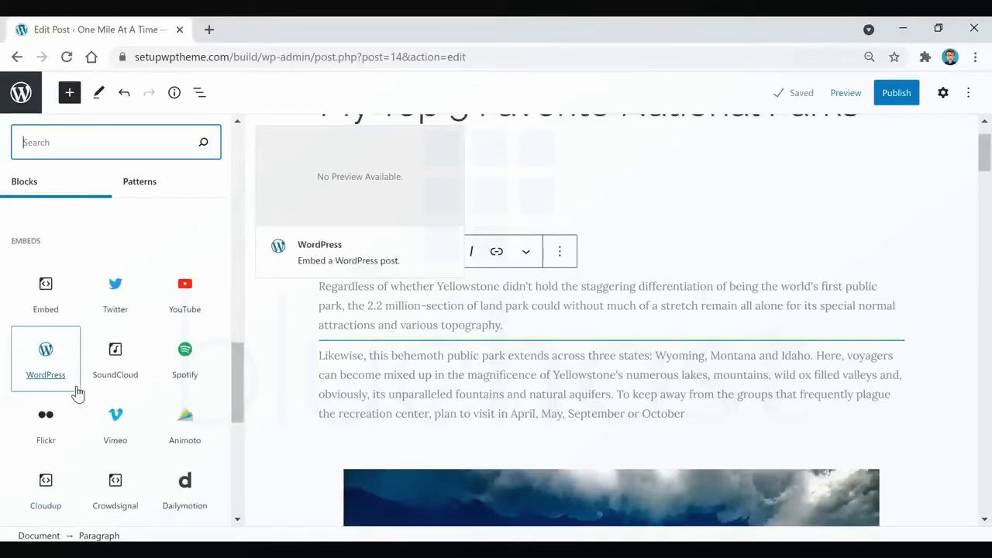
click(582, 342)
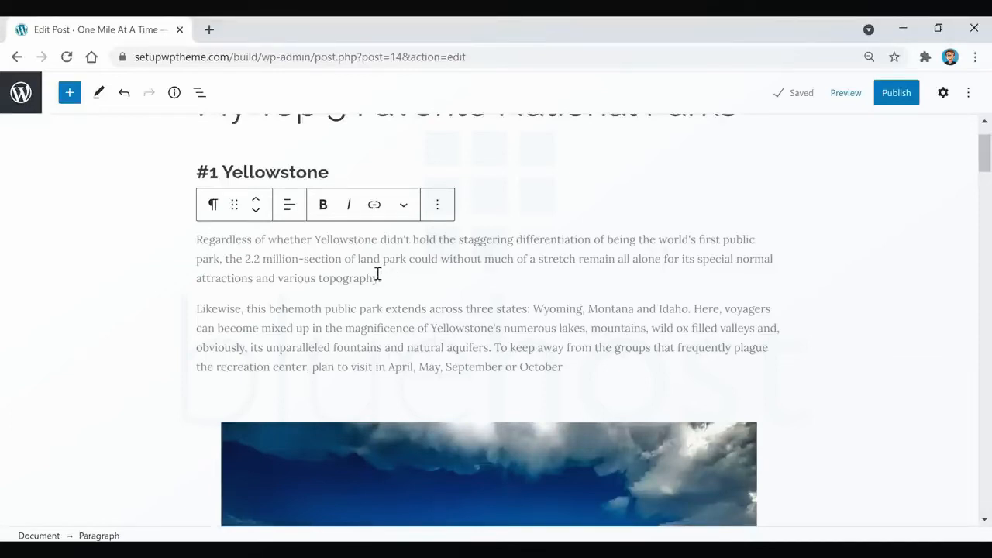
drag(378, 276, 317, 277)
click(375, 206)
text(https://www.youtube.com/watch?v=zTBmv-Gzf2w)
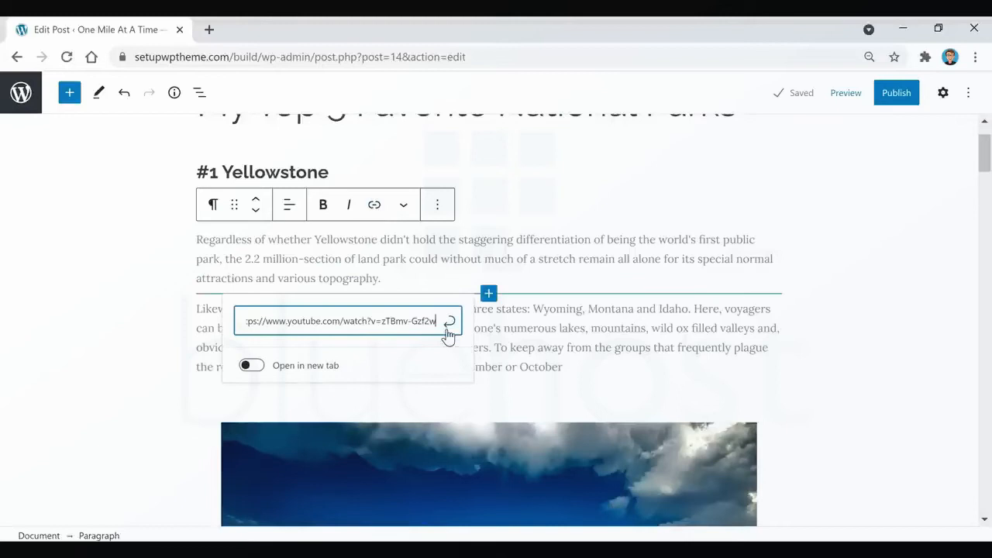
click(450, 324)
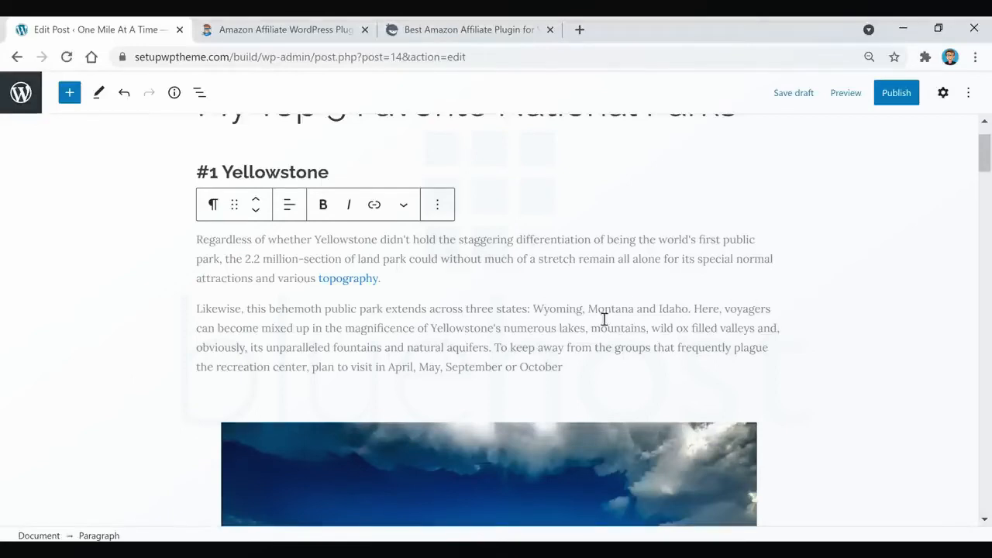
Look over the AAWP and AzonPress Amazon affiliate plugin pages, including their listed features, and return to the post editor.
click(279, 31)
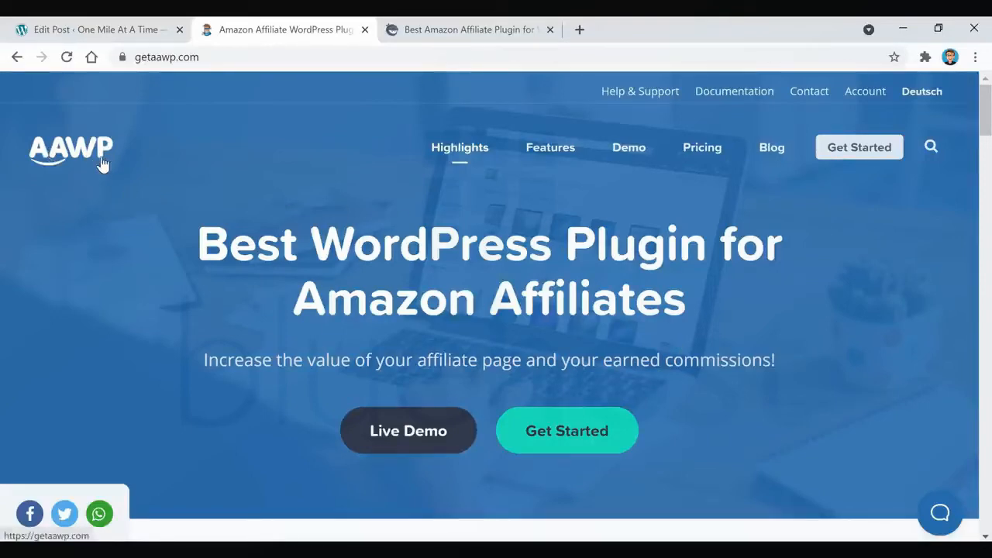
scroll(398, 262, down, 5)
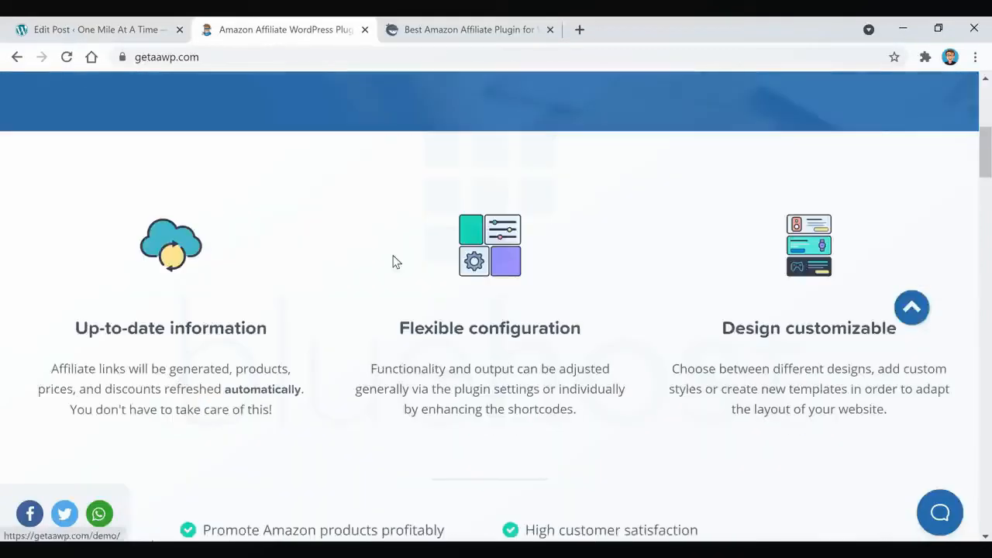
scroll(412, 395, up, 5)
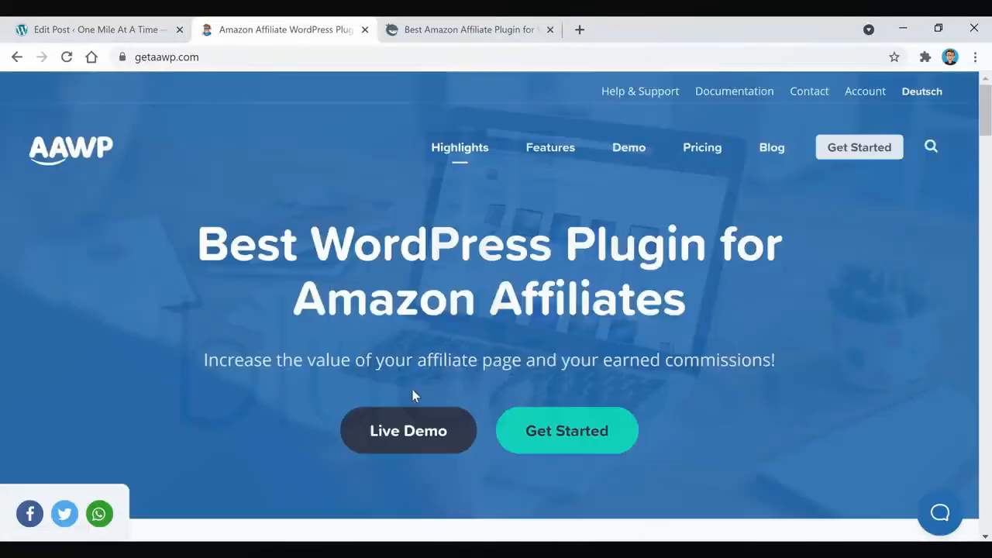
click(469, 31)
scroll(655, 303, down, 5)
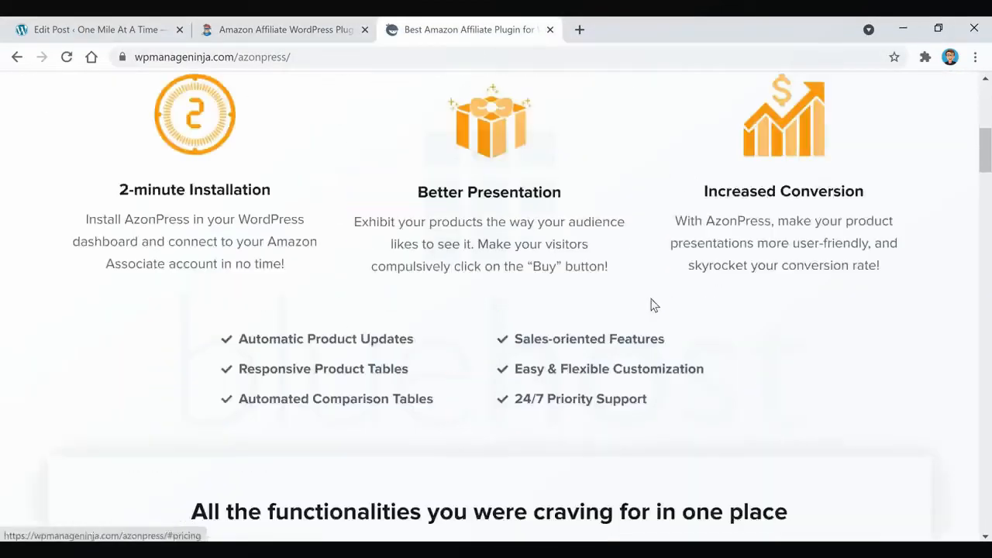
scroll(653, 304, down, 3)
scroll(531, 341, up, 10)
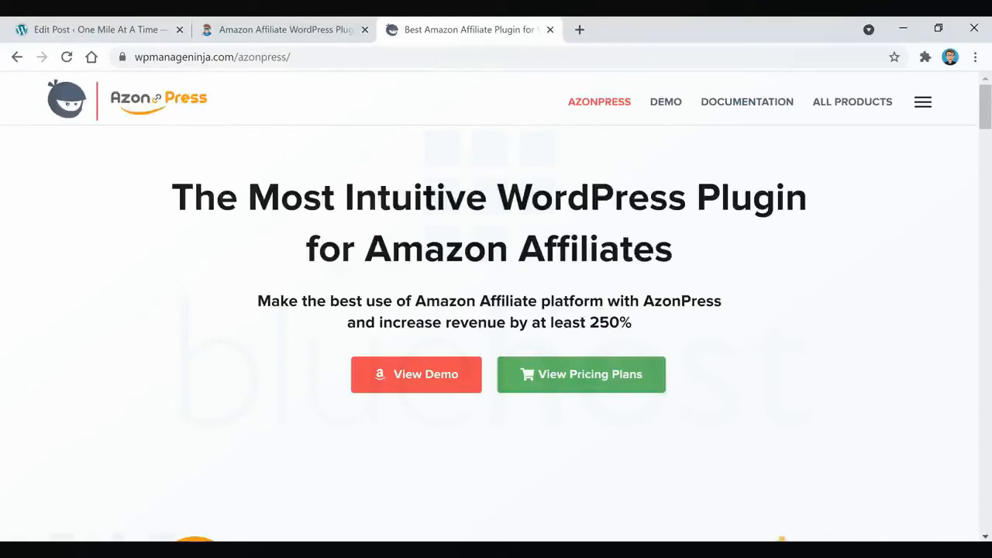
click(97, 33)
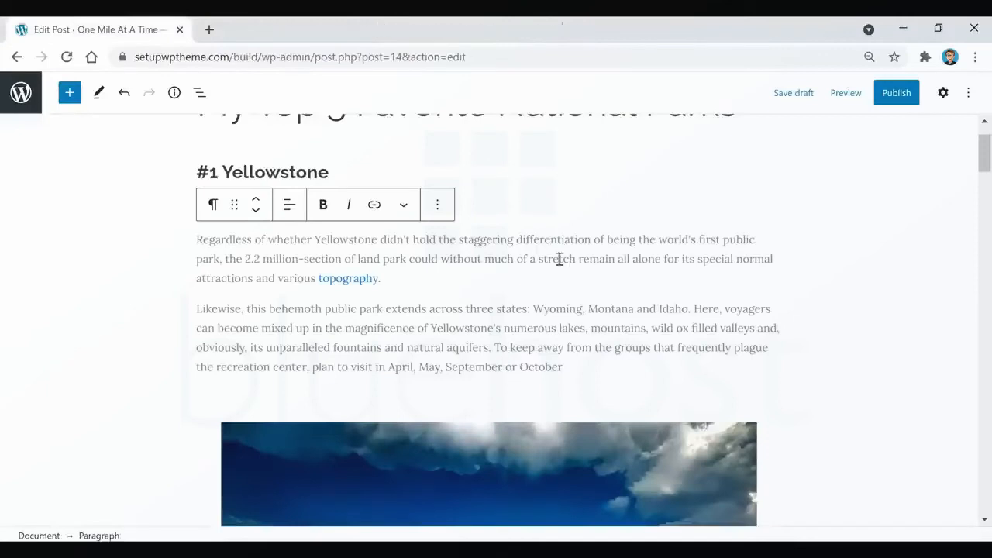
Publish the post "My Top 5 Favorite National Parks" immediately with public visibility.
scroll(597, 333, up, 1)
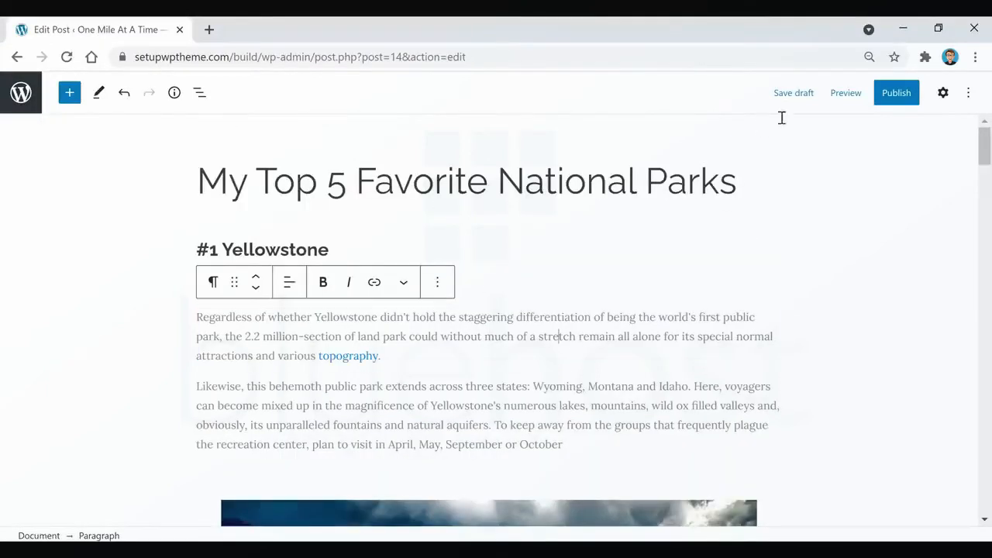
click(943, 96)
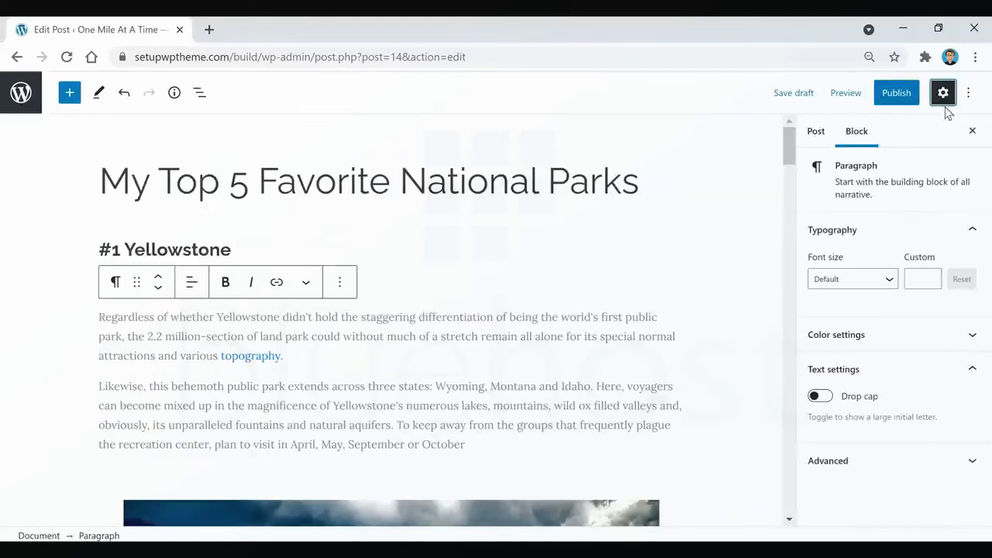
click(897, 94)
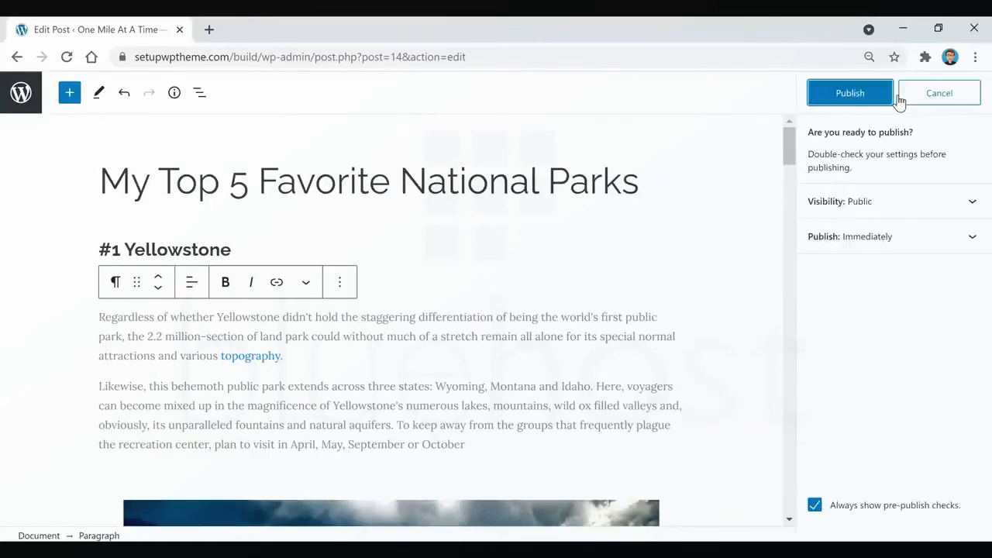
click(850, 95)
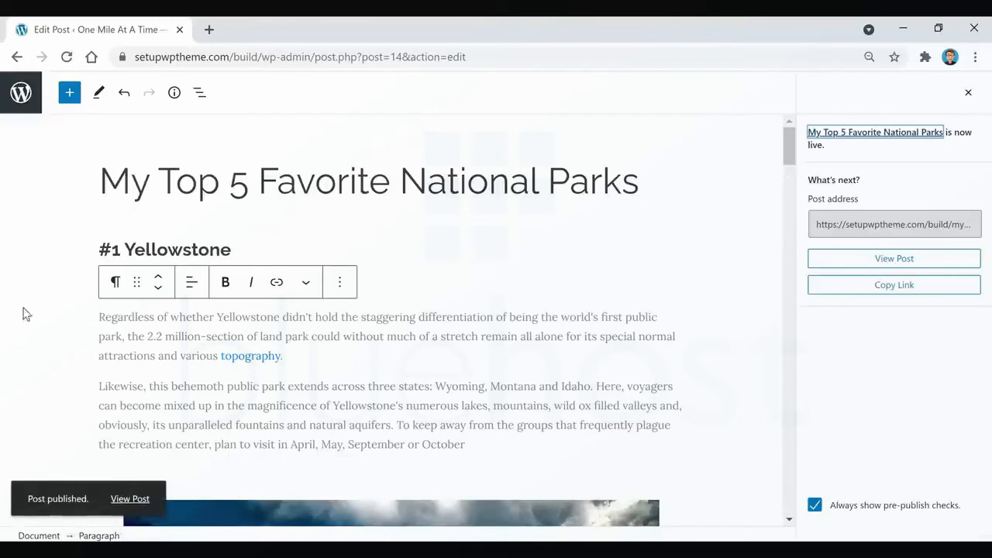
View the published national parks post and check its featured image, headings, text and photos through the Grand Canyon section.
click(131, 499)
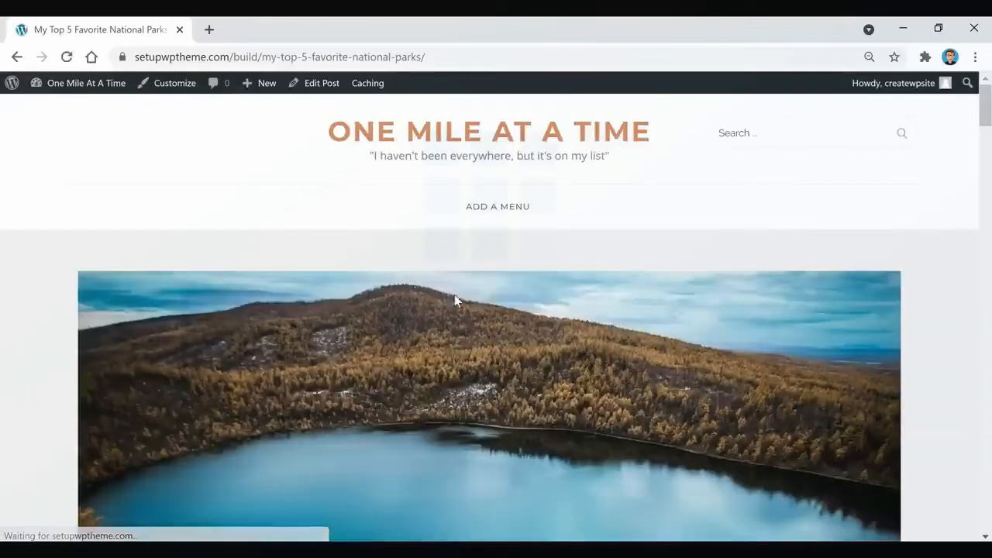
scroll(245, 372, down, 1)
scroll(245, 373, down, 9)
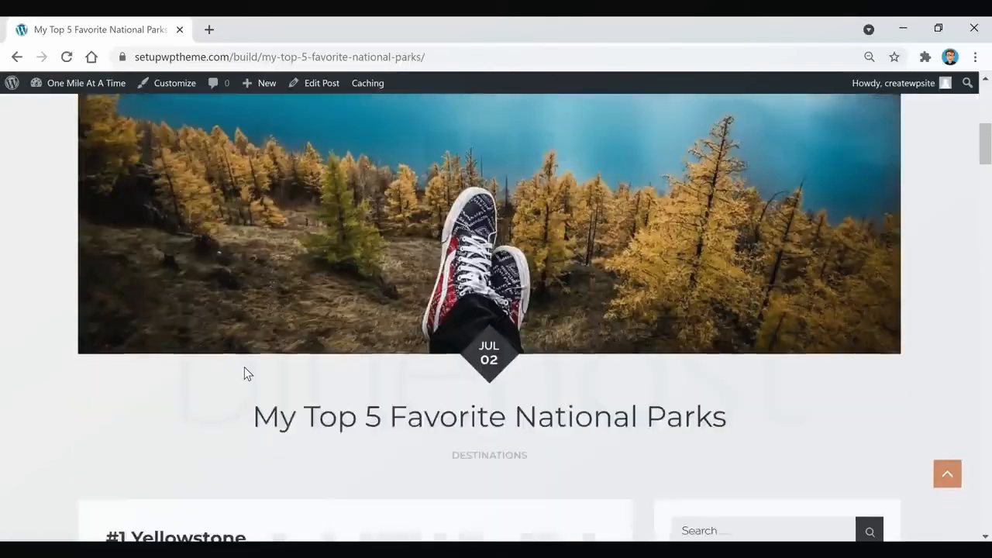
scroll(244, 368, down, 12)
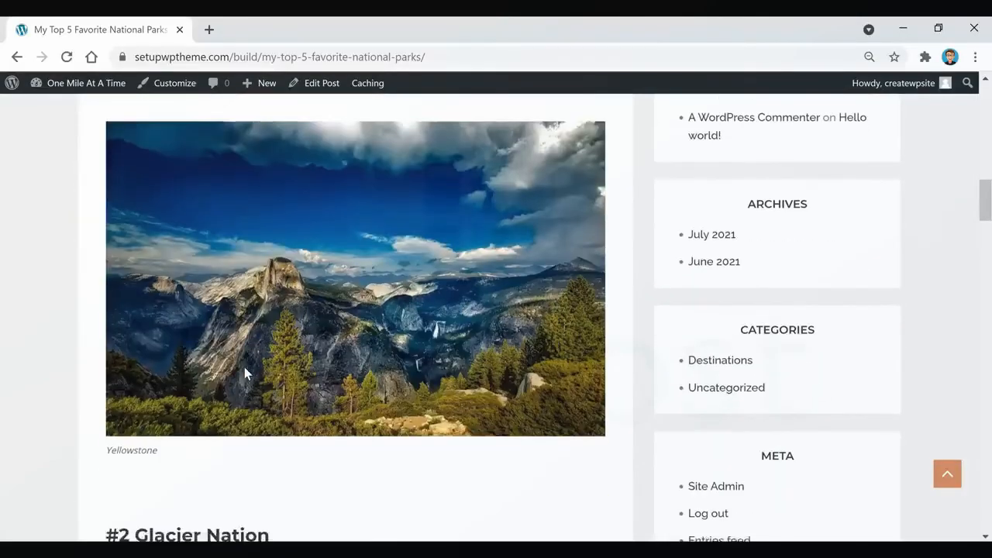
scroll(244, 372, down, 15)
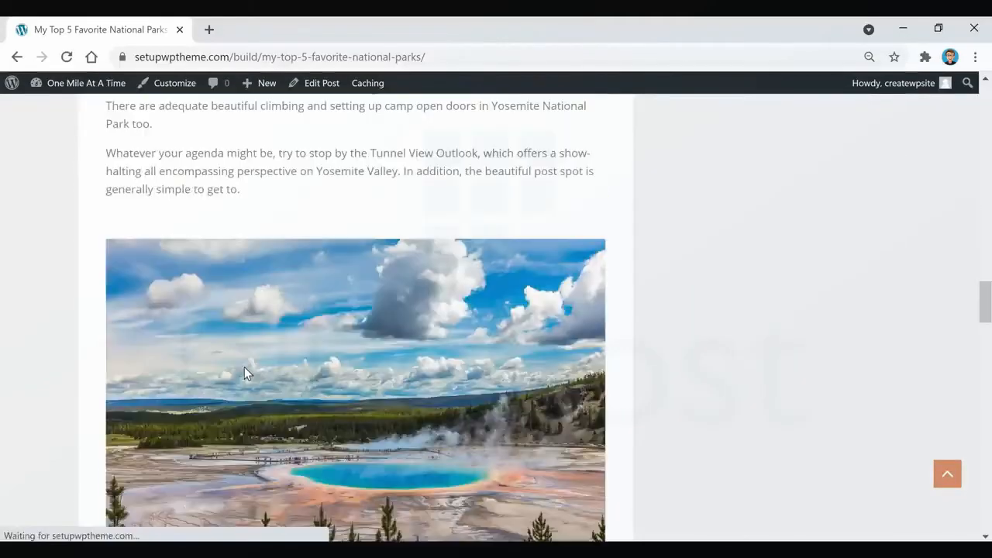
scroll(244, 373, down, 12)
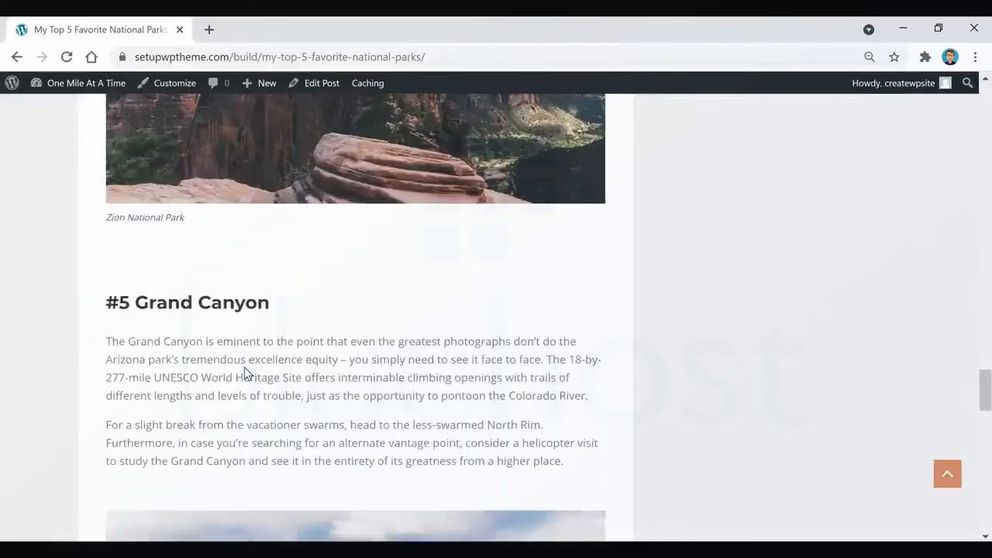
Return from the published post to the dashboard and view the blog's home page to check how the post is featured.
scroll(244, 373, down, 3)
scroll(245, 367, up, 8)
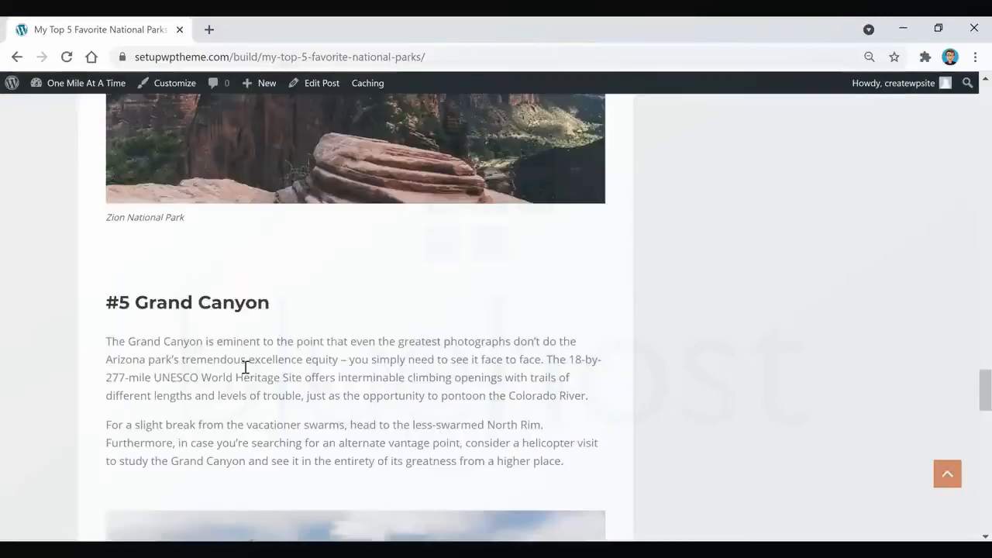
mouse_move(68, 91)
click(50, 124)
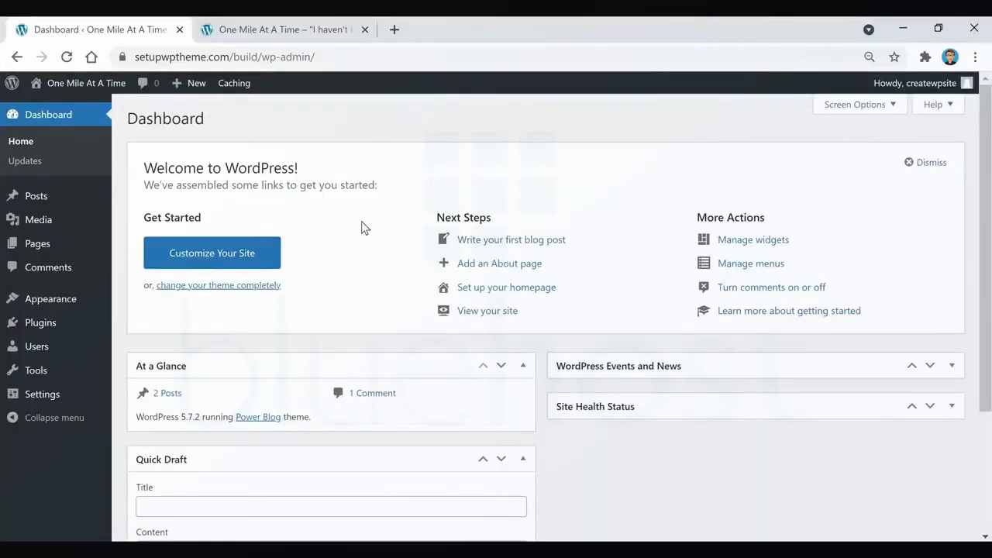
click(275, 30)
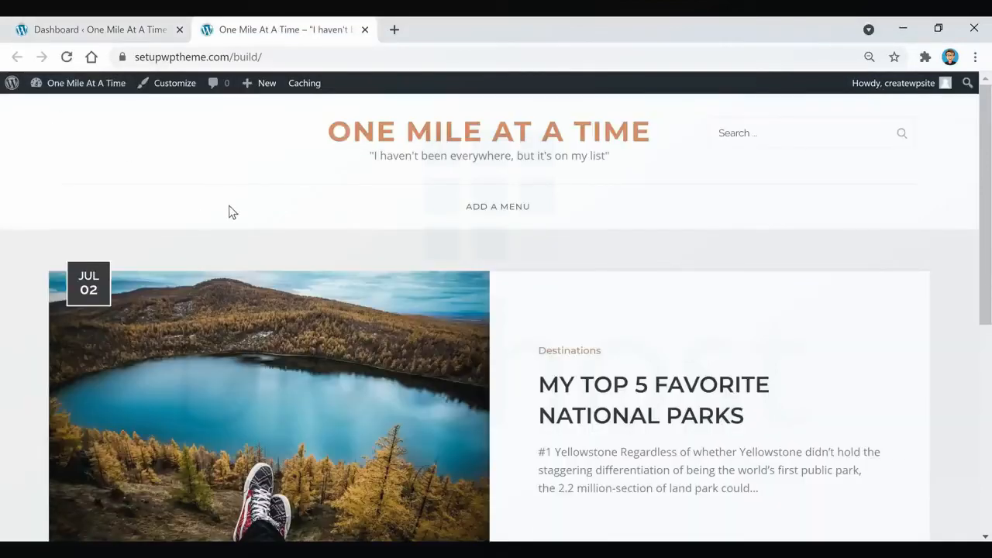
scroll(692, 240, down, 1)
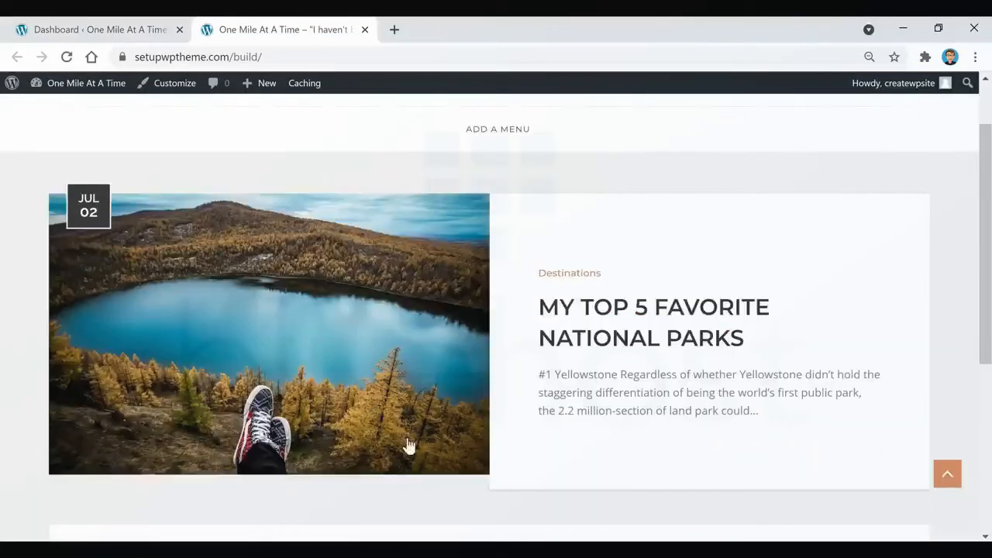
scroll(406, 444, up, 1)
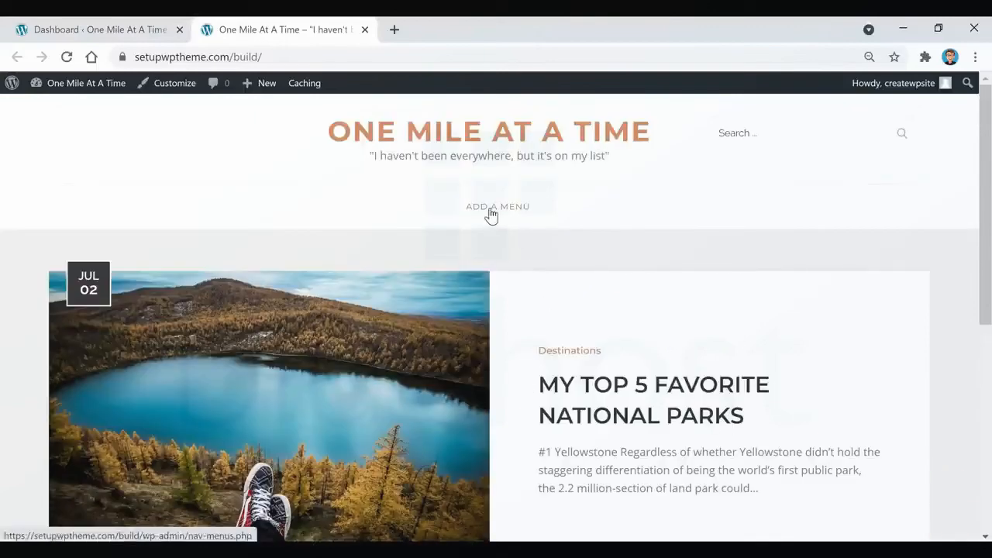
Go to the site's menu management from the dashboard and create a new menu named "menu 1".
click(491, 209)
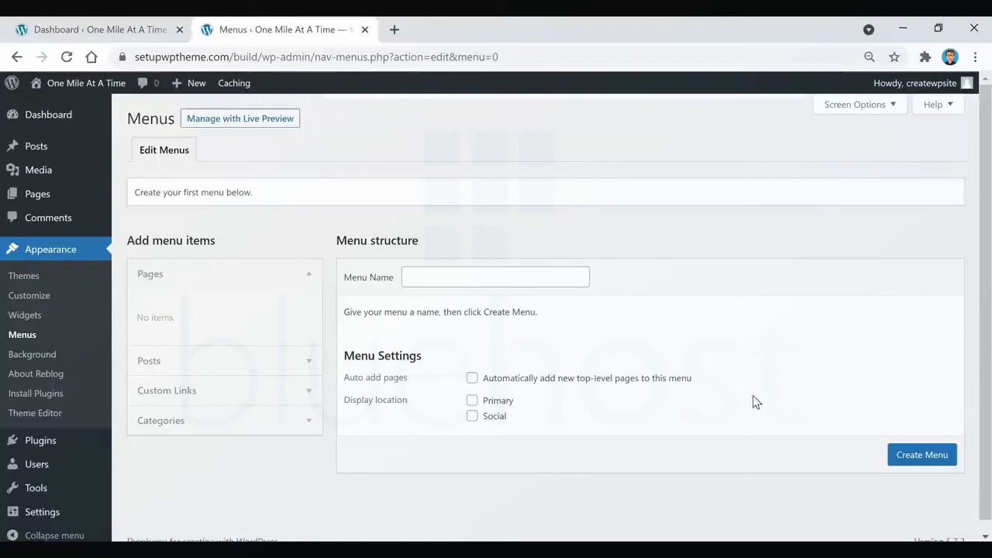
click(142, 30)
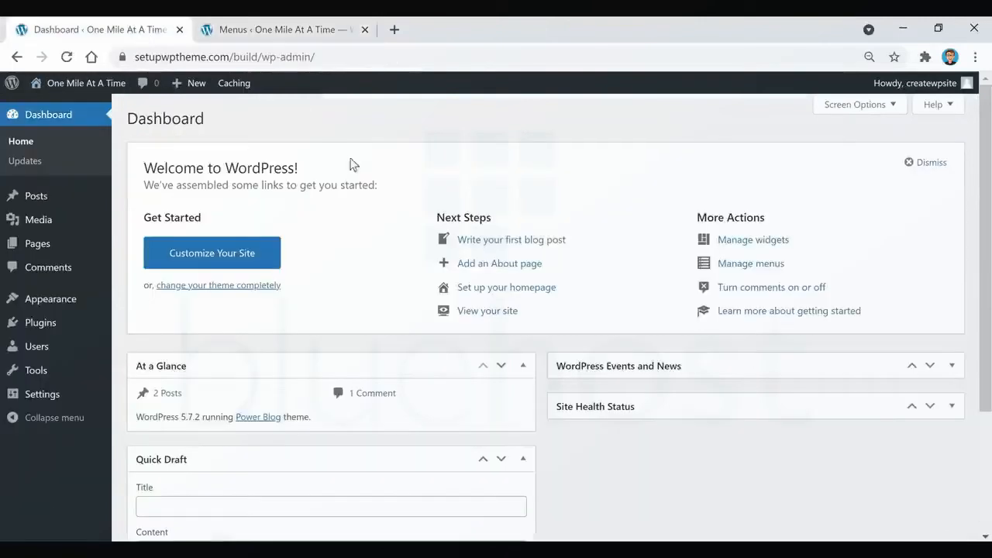
mouse_move(53, 306)
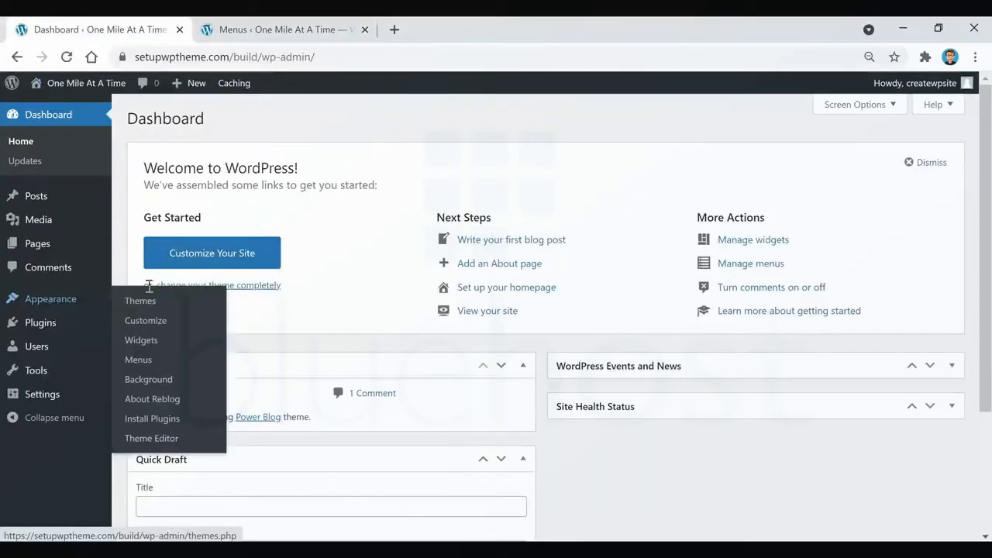
click(141, 367)
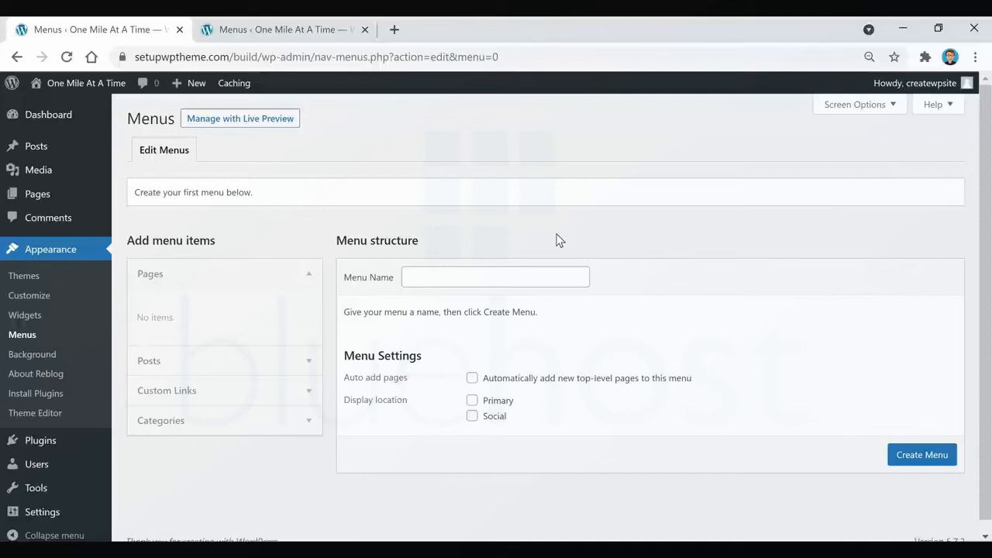
click(533, 280)
text(menu 1)
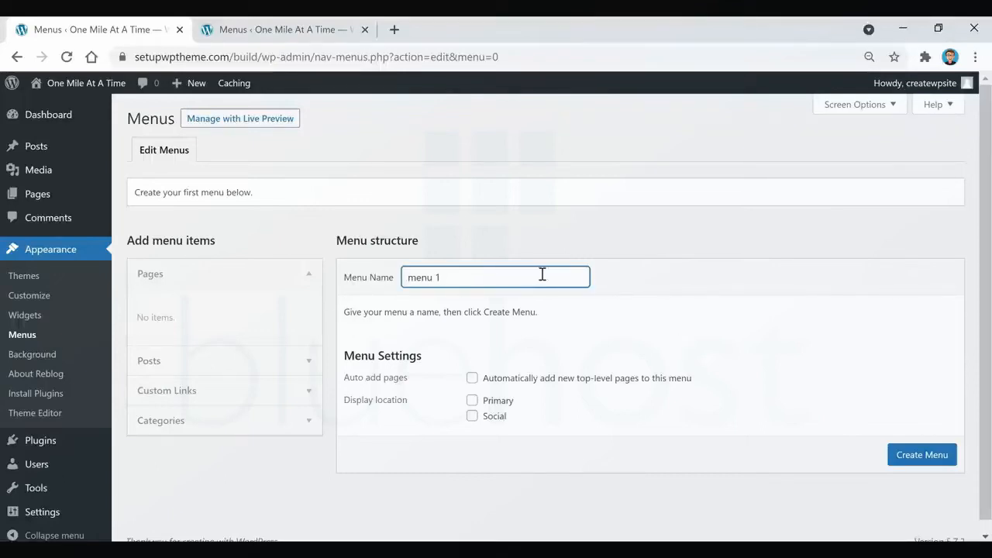
click(911, 453)
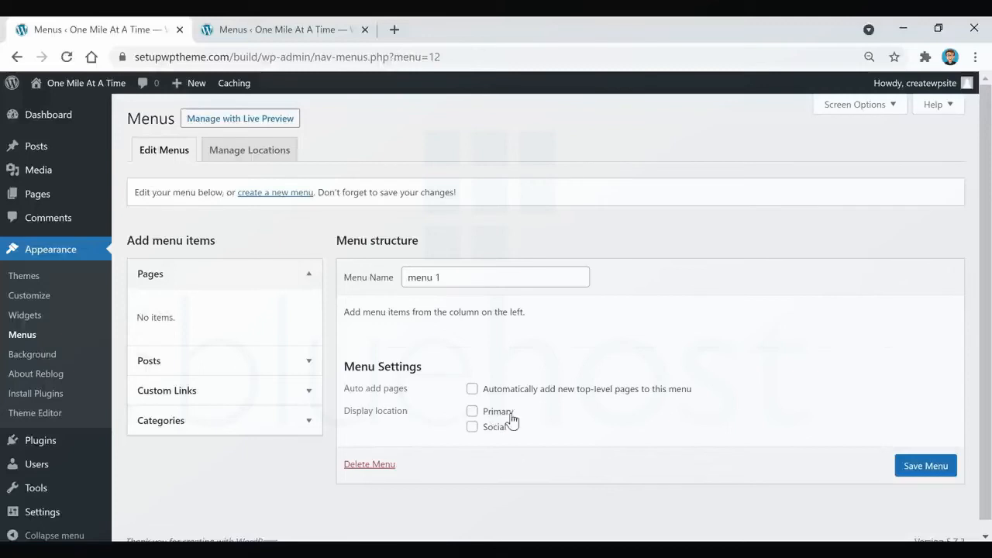
Set the display location of "menu 1" to Primary, opening the blog's home page in the other tab before returning to the menu.
click(472, 412)
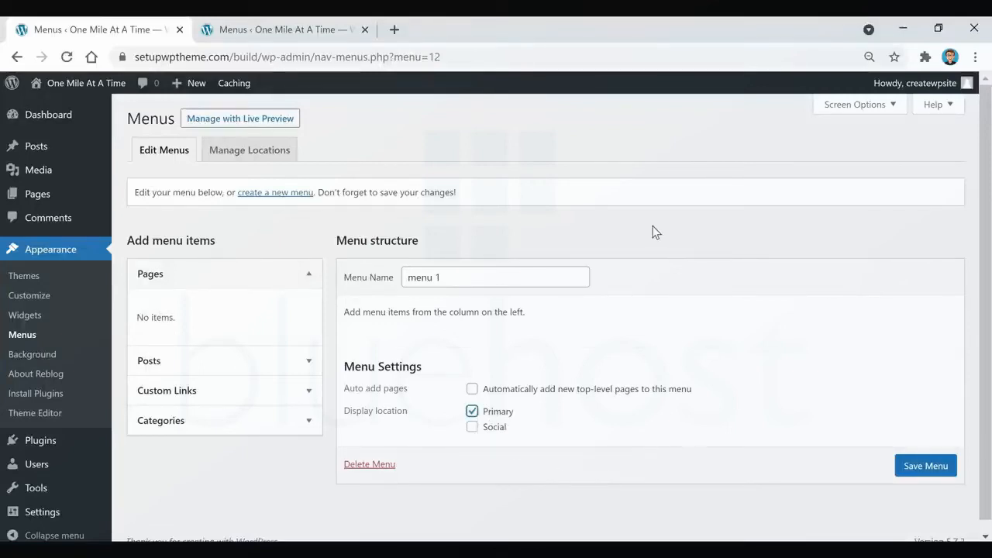
click(333, 29)
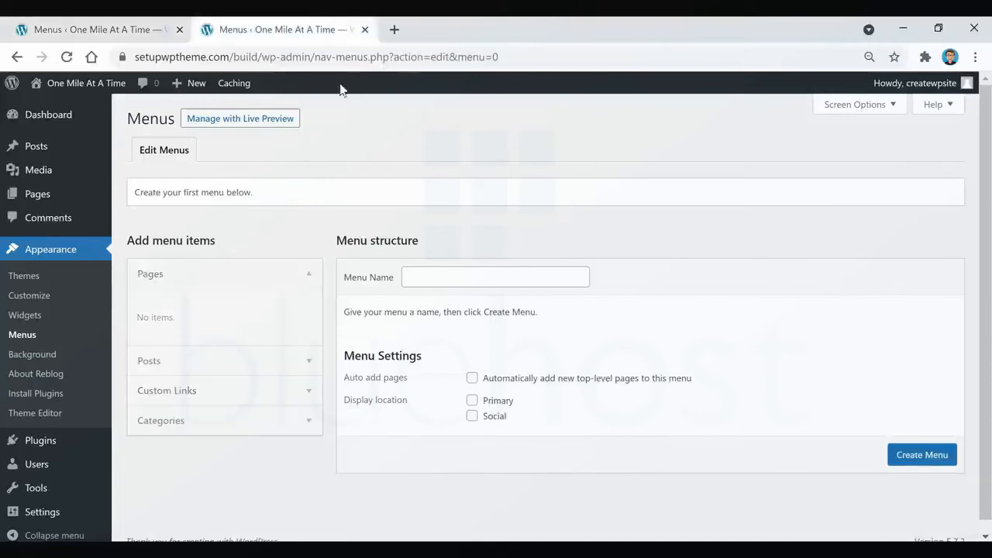
click(63, 90)
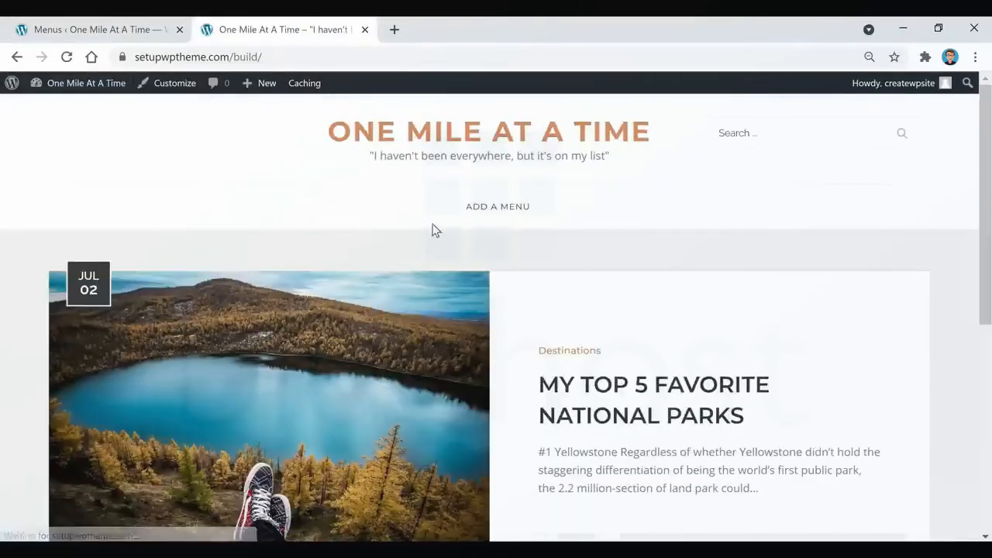
click(132, 30)
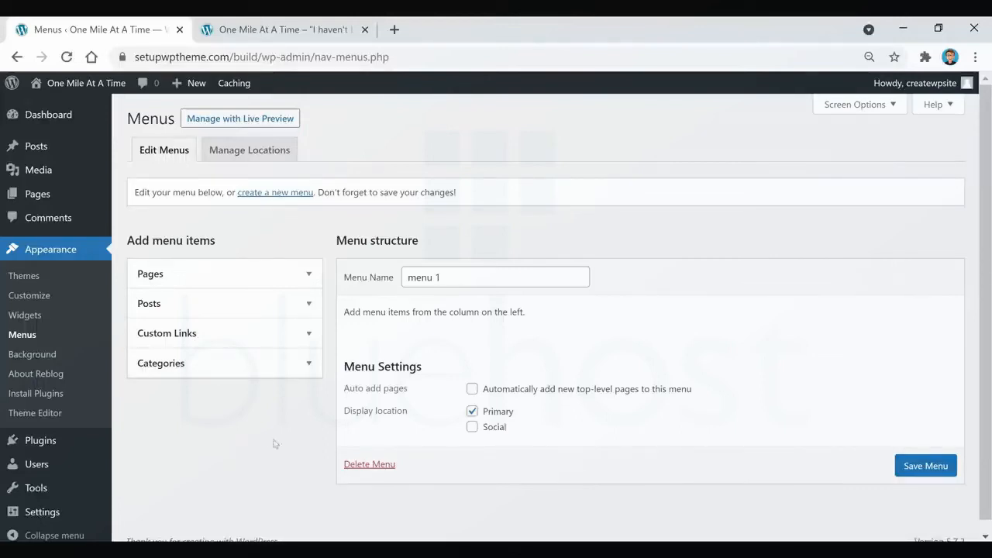
Add the categories Destinations, Food, Chicken, Photos, Stories, Tips & Tricks and Travel Gear to "menu 1".
click(241, 371)
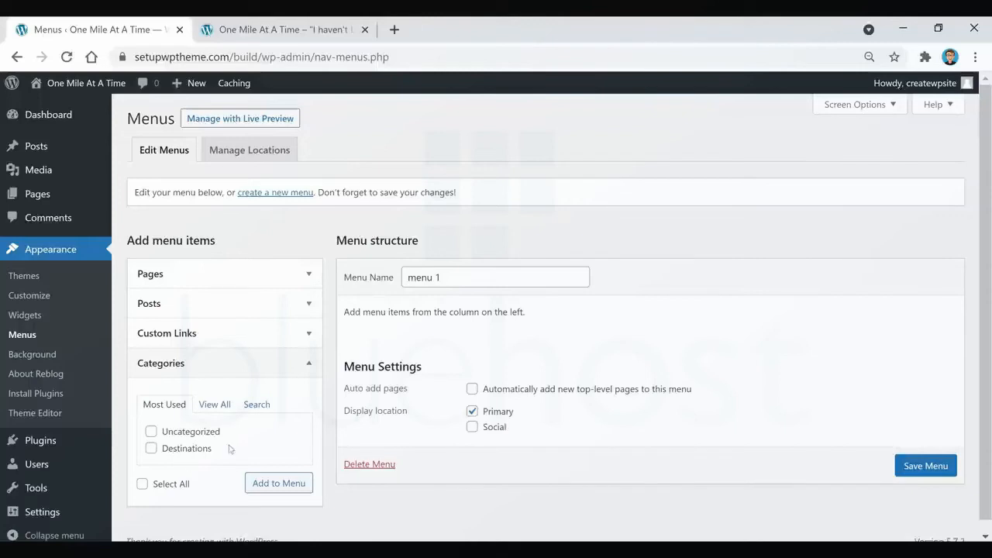
click(219, 406)
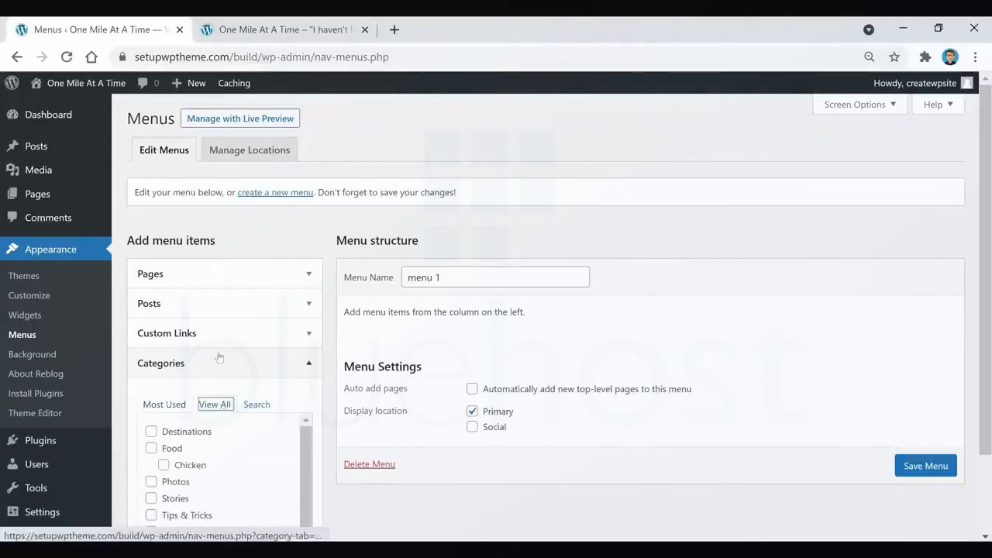
scroll(219, 357, down, 2)
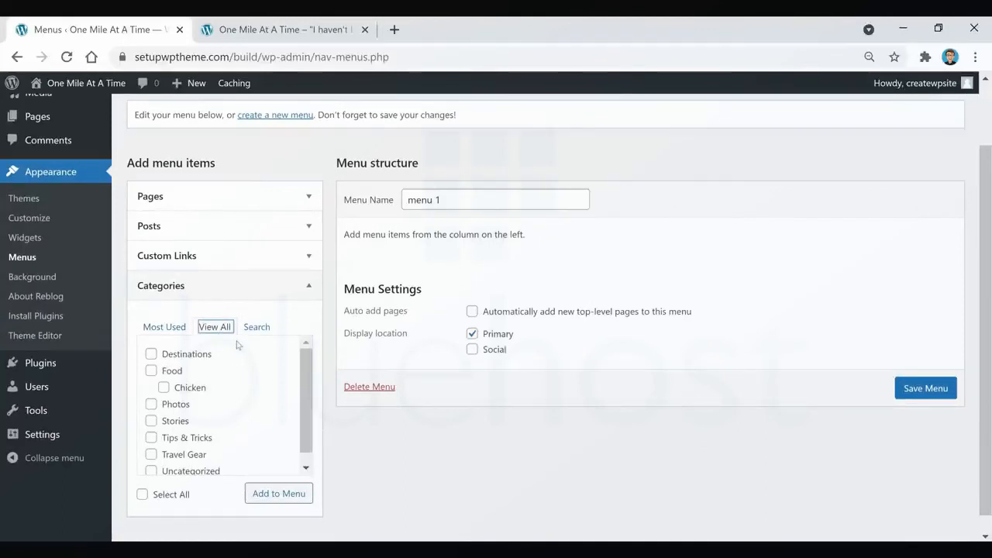
click(194, 359)
click(175, 405)
click(175, 422)
click(178, 439)
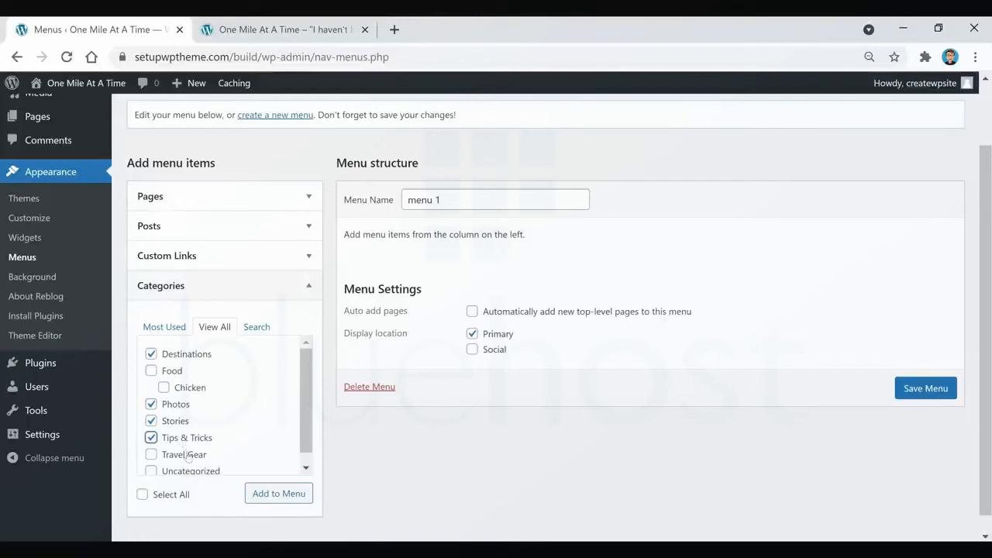
click(184, 455)
scroll(202, 442, down, 1)
scroll(209, 425, up, 1)
click(153, 372)
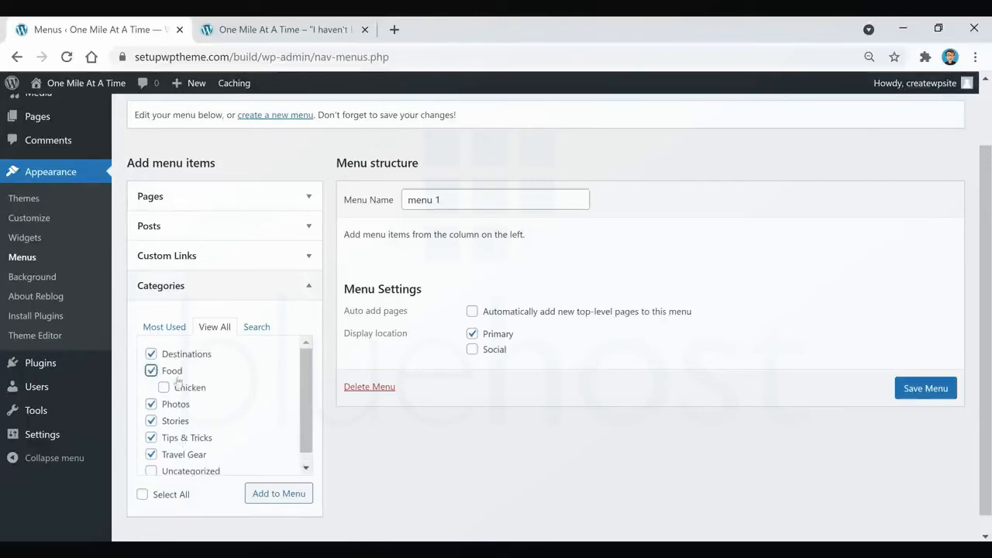
click(164, 388)
click(275, 499)
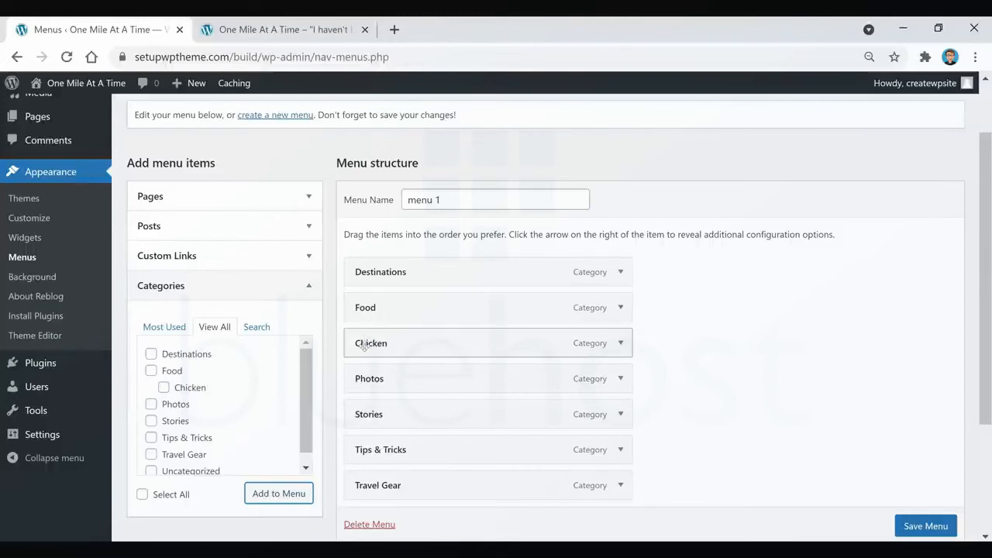
Rearrange the menu items: nest Chicken under Food, place Photos above Food, and place Travel Gear above Tips & Tricks.
drag(365, 346, 397, 346)
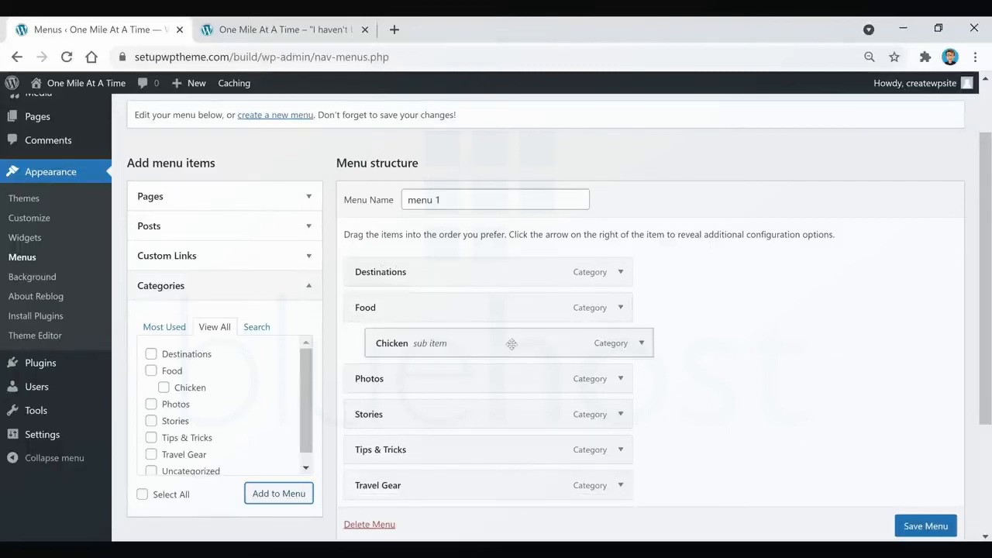
drag(405, 378, 394, 306)
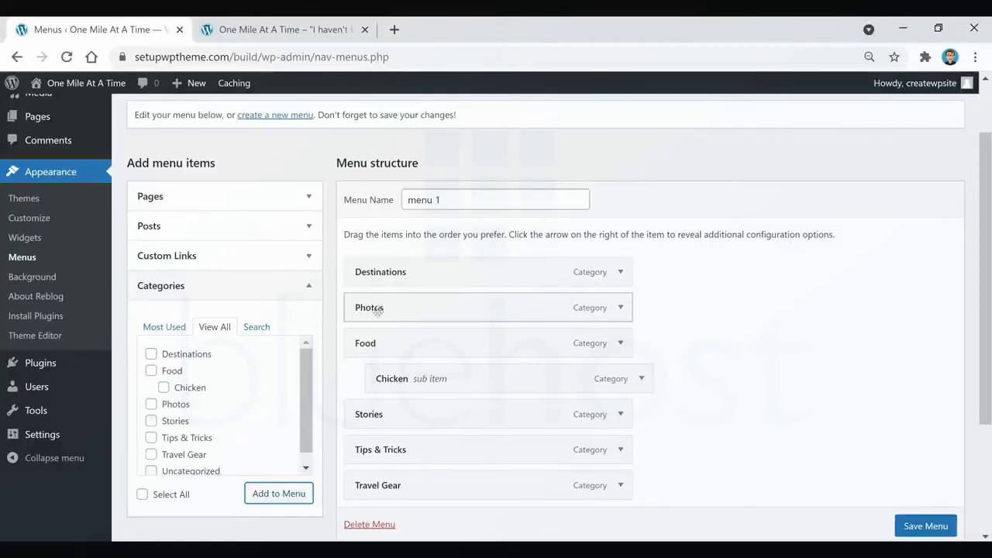
drag(389, 485, 395, 447)
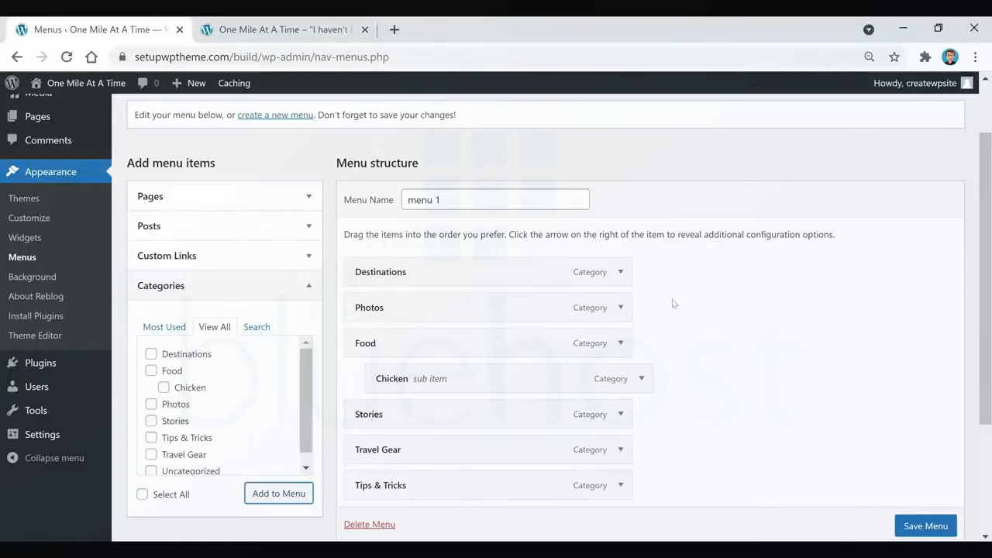
click(217, 256)
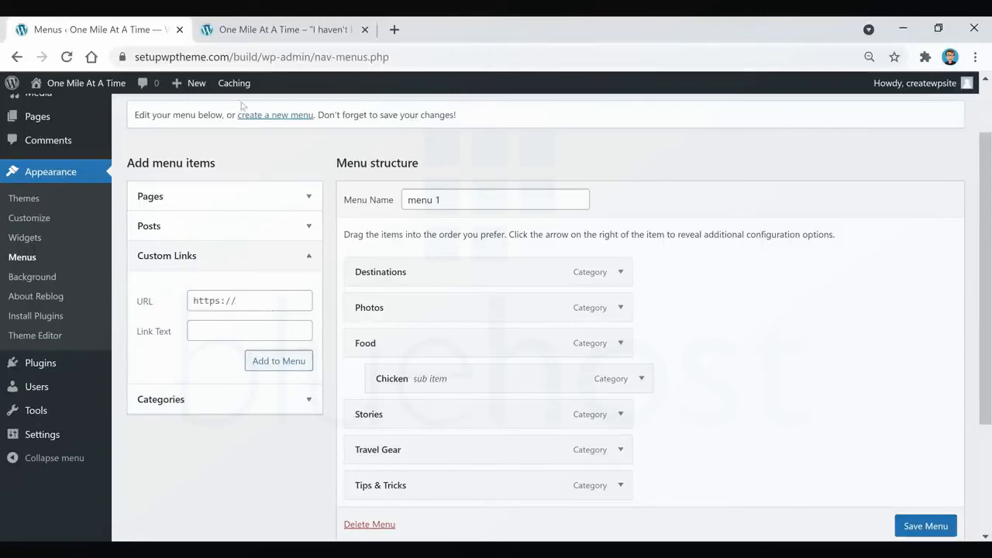
drag(260, 57, 109, 62)
key(ctrl+c)
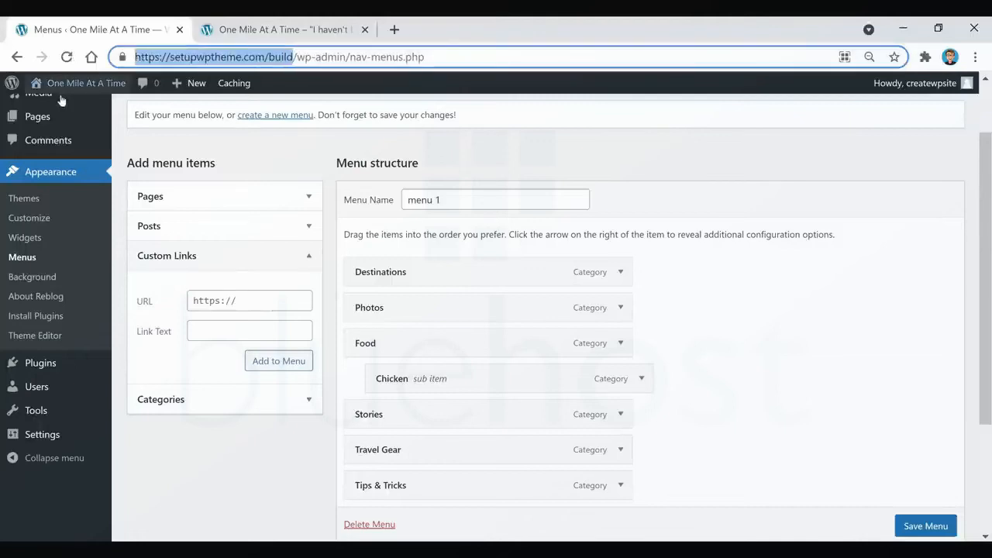
click(261, 299)
key(ctrl+v)
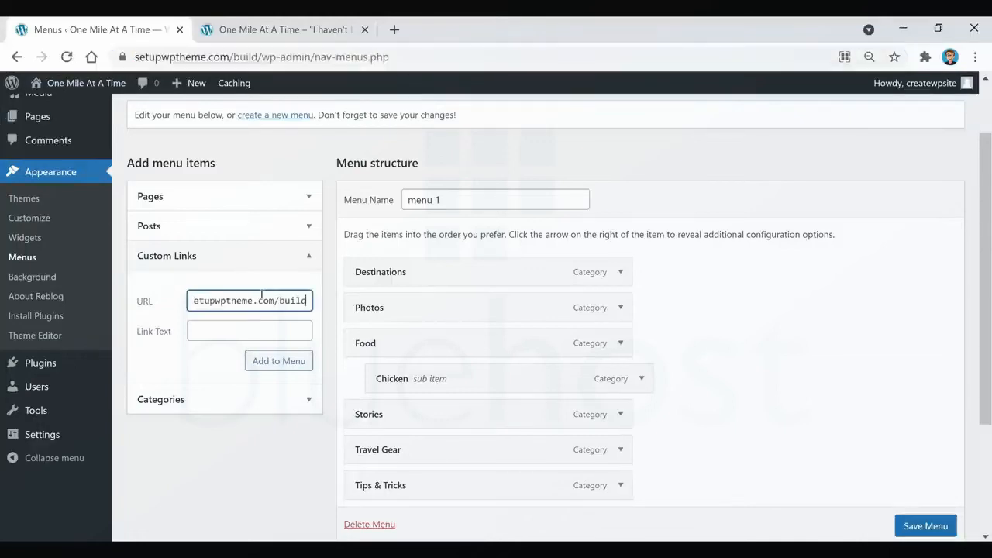
click(217, 329)
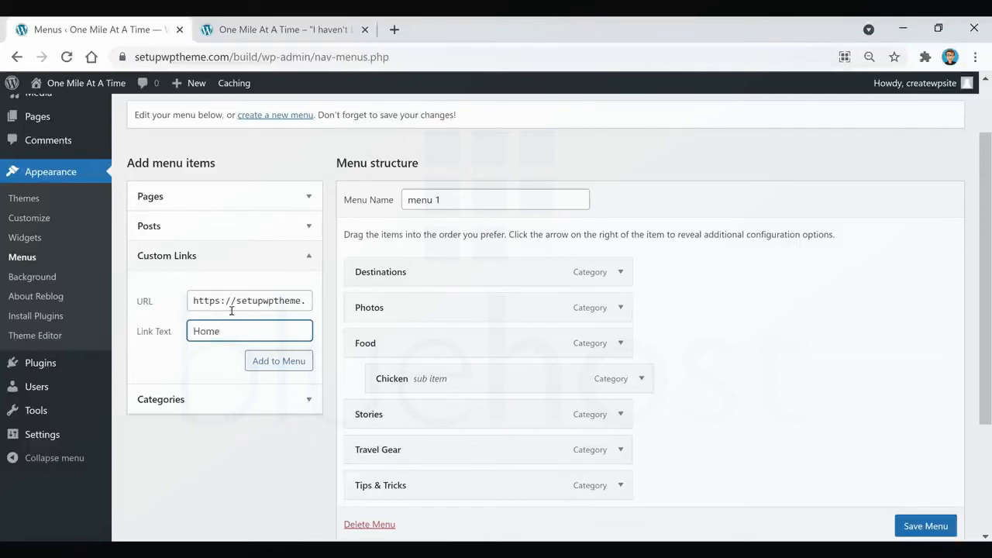
click(269, 372)
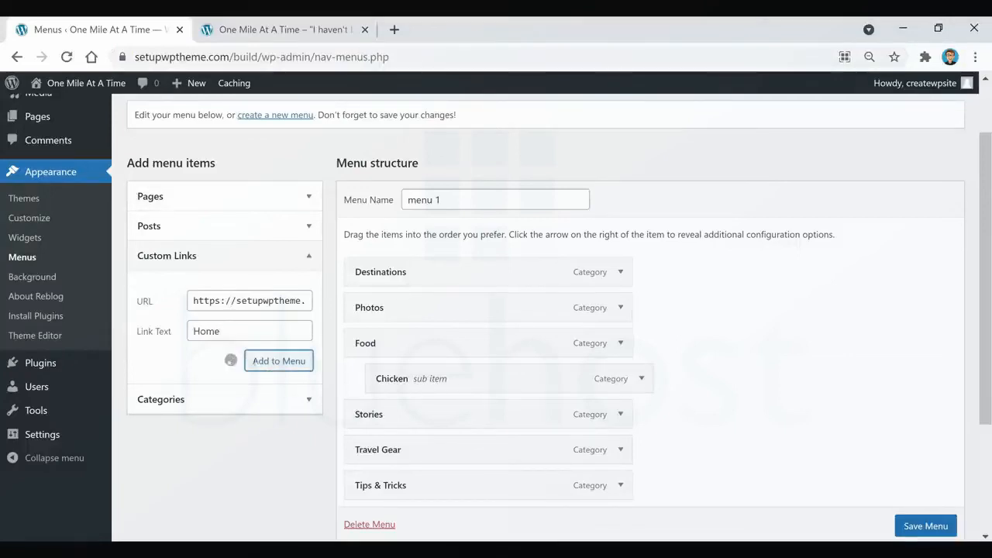
Move the Home item to the first place in the menu, above Destinations.
scroll(440, 421, down, 1)
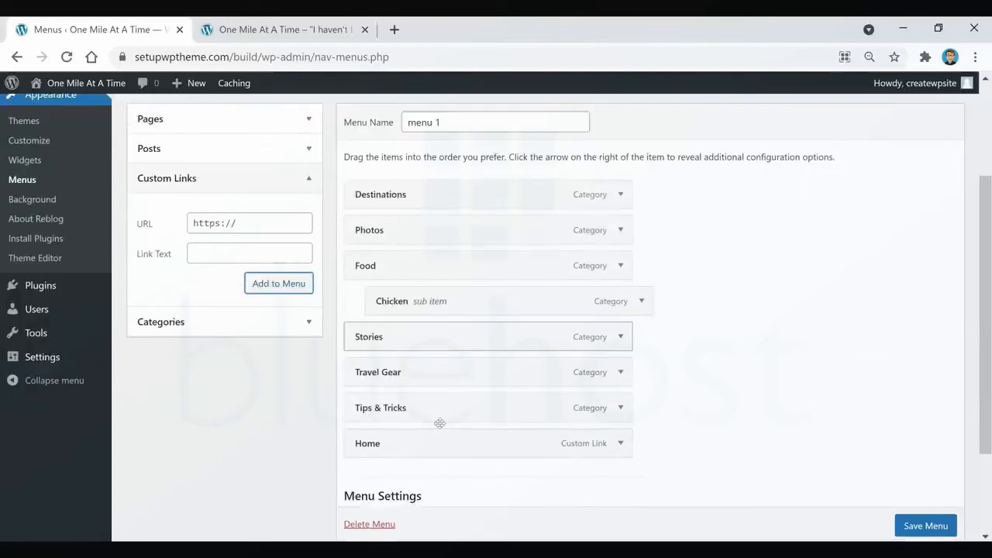
drag(392, 436, 391, 193)
scroll(727, 314, up, 1)
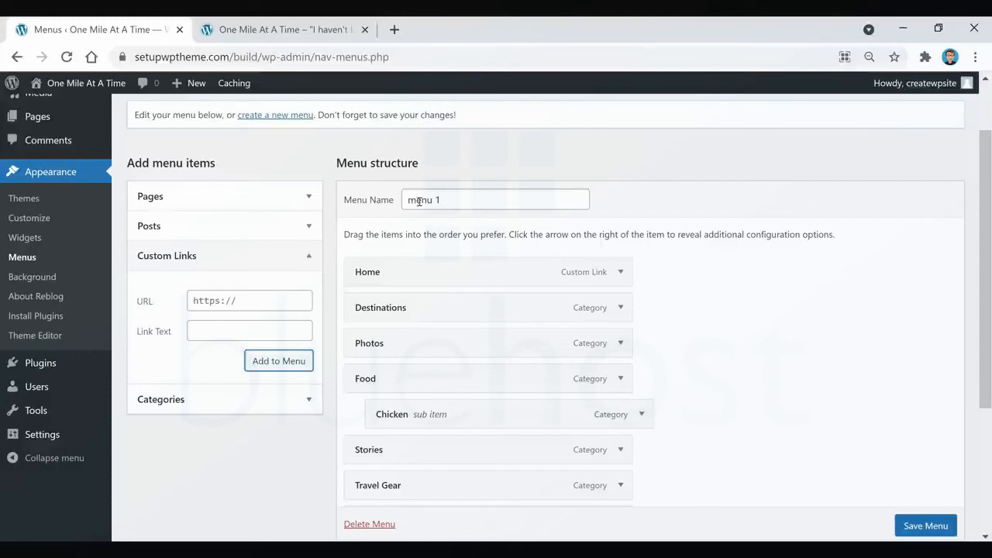
Check which pages can be added to the menu and open the site's Pages screen in a new browser tab.
click(231, 198)
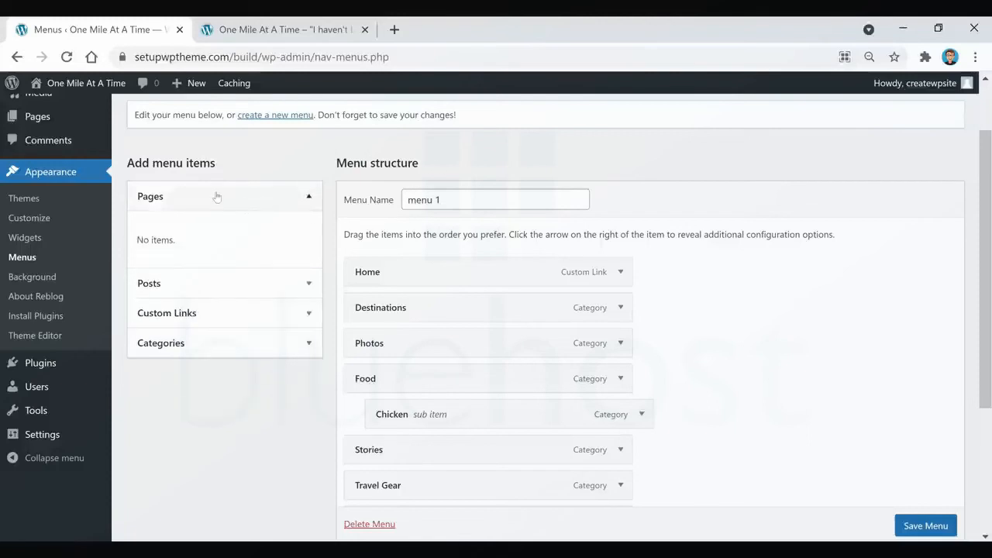
scroll(44, 194, up, 1)
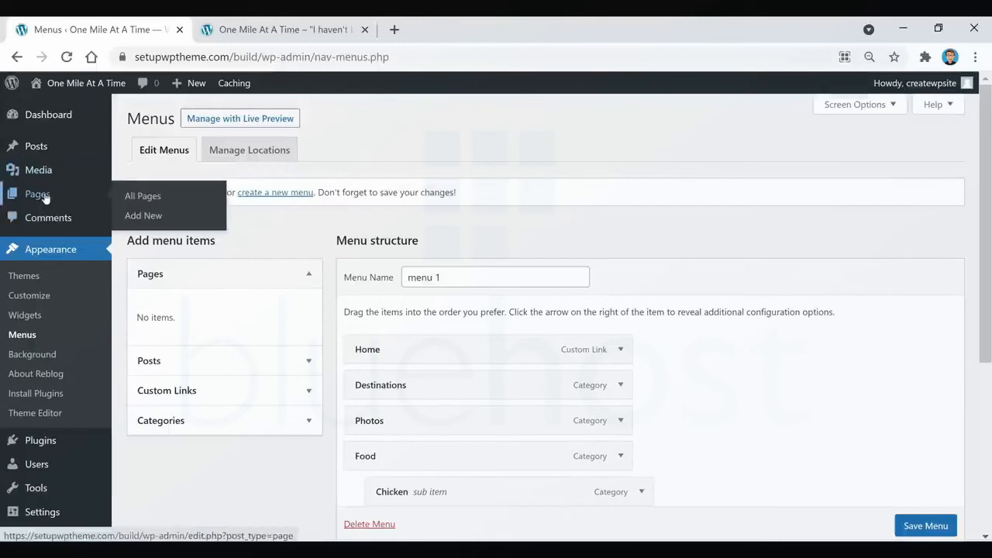
right_click(44, 198)
click(91, 206)
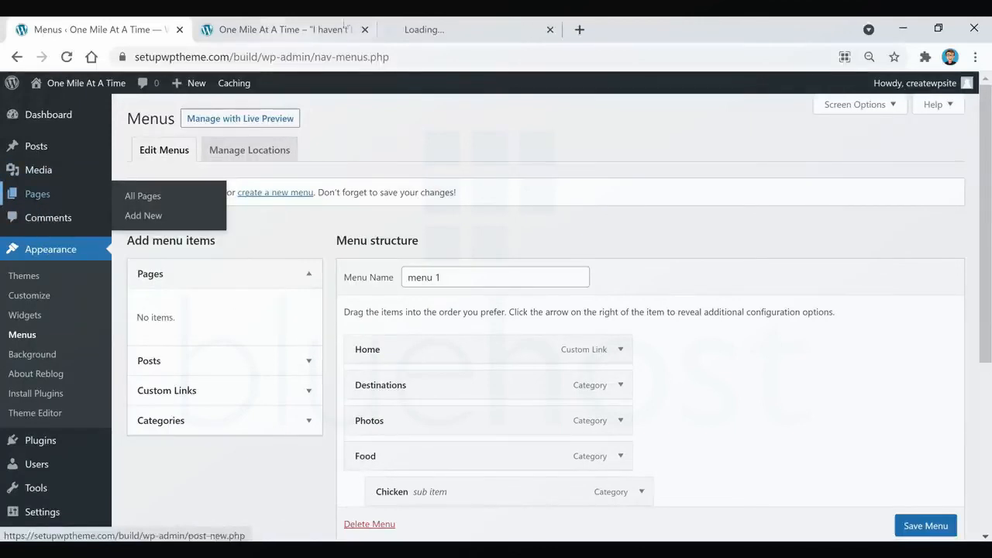
Start a new blank page from the site's Pages screen and place the cursor in its title.
click(454, 31)
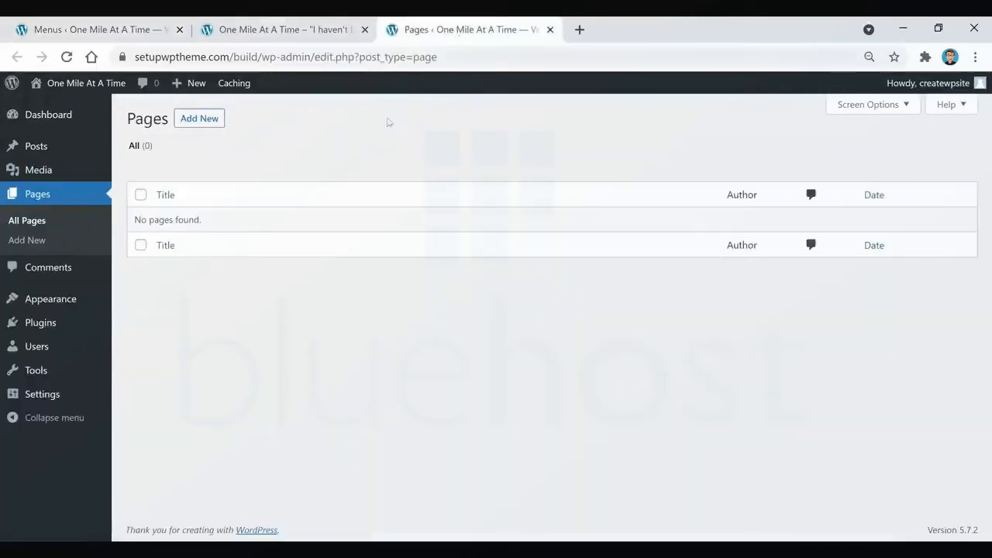
click(189, 126)
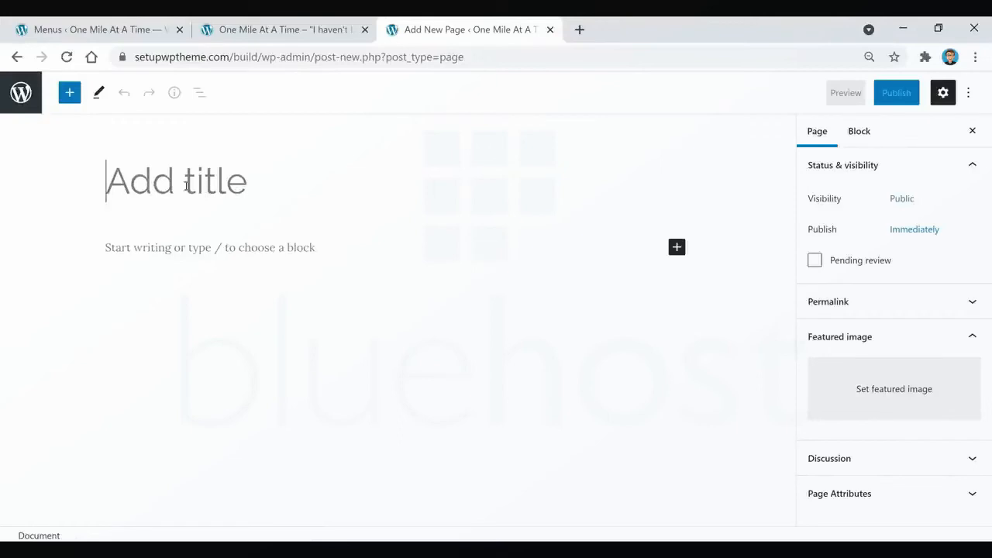
click(115, 185)
Return to the Menus screen, review the structure and settings of menu 1, and save the menu.
click(303, 31)
click(124, 31)
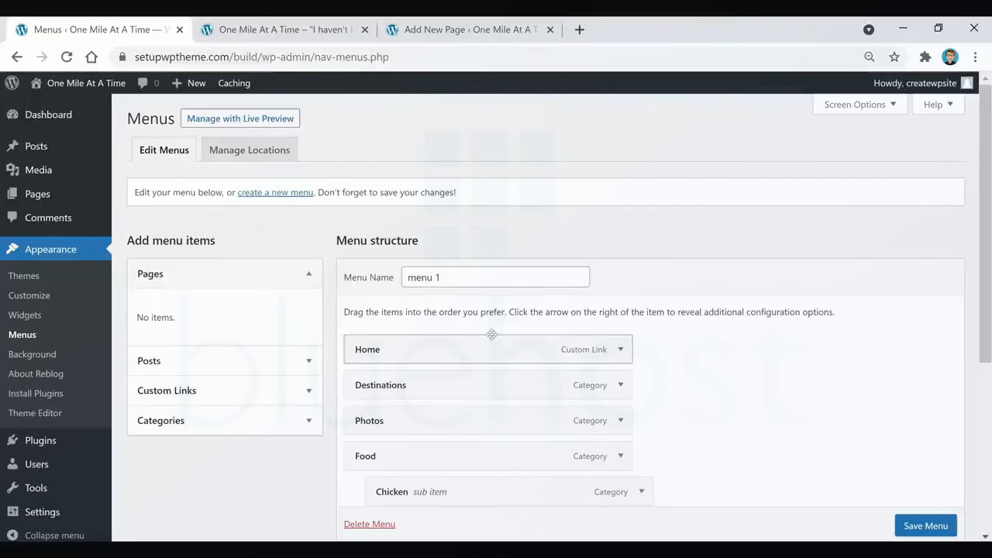
scroll(465, 317, down, 1)
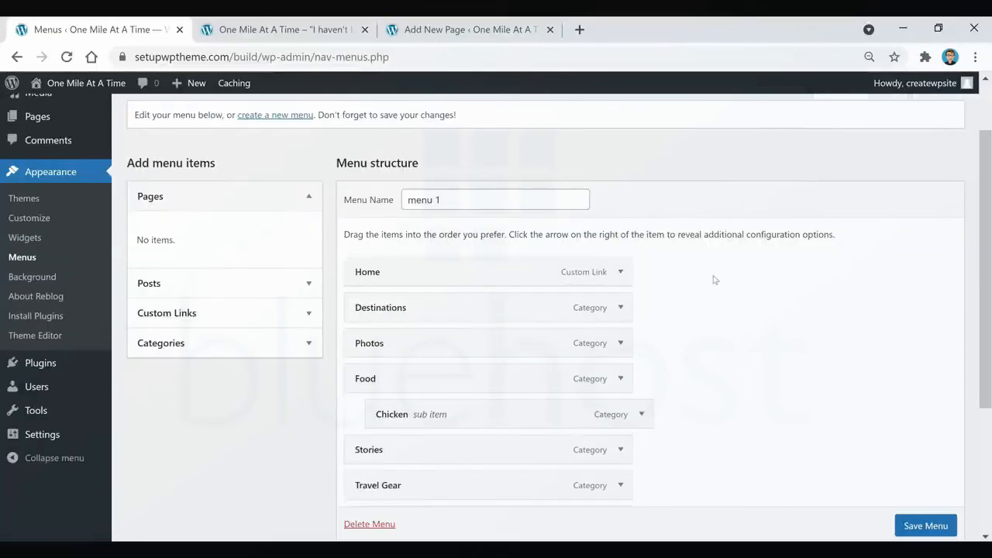
scroll(712, 283, down, 1)
scroll(707, 285, down, 1)
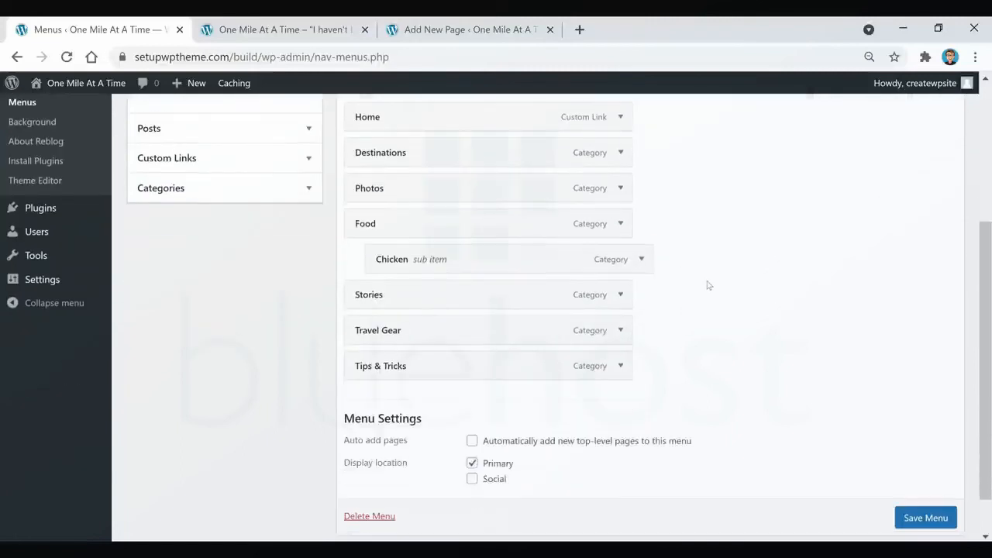
click(919, 520)
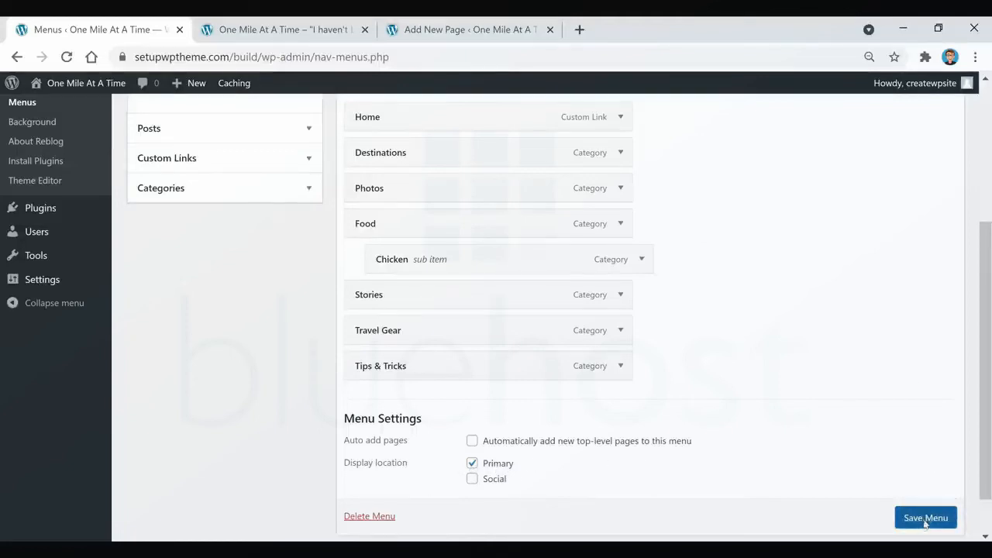
scroll(923, 524, down, 1)
click(913, 489)
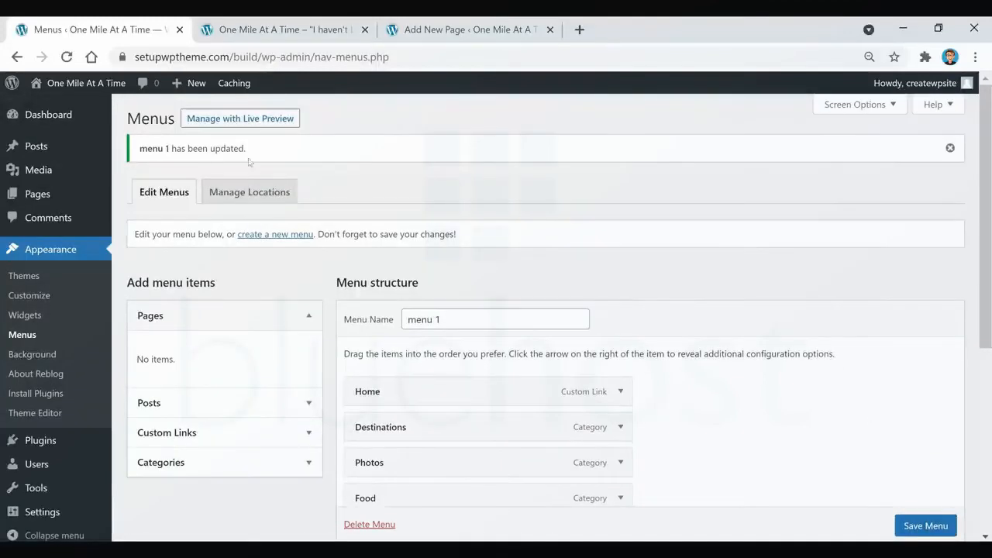
Reload the blog's homepage and check the navigation menu, including the Food item's submenu.
click(308, 31)
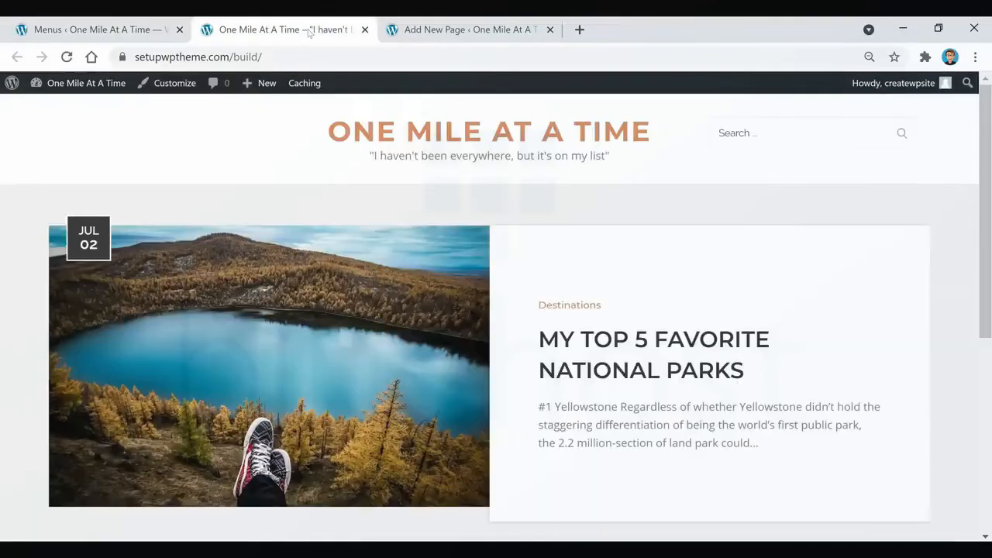
click(66, 56)
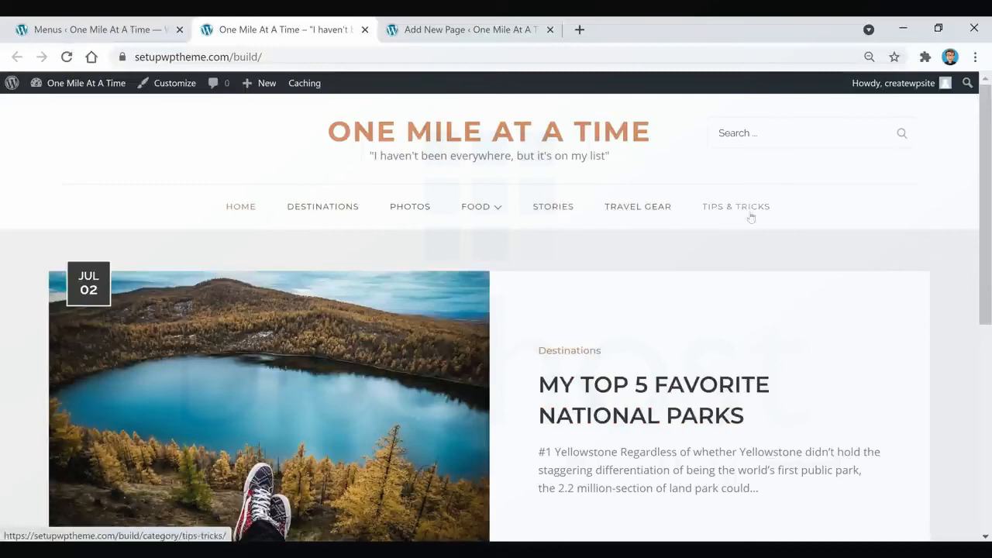
mouse_move(490, 228)
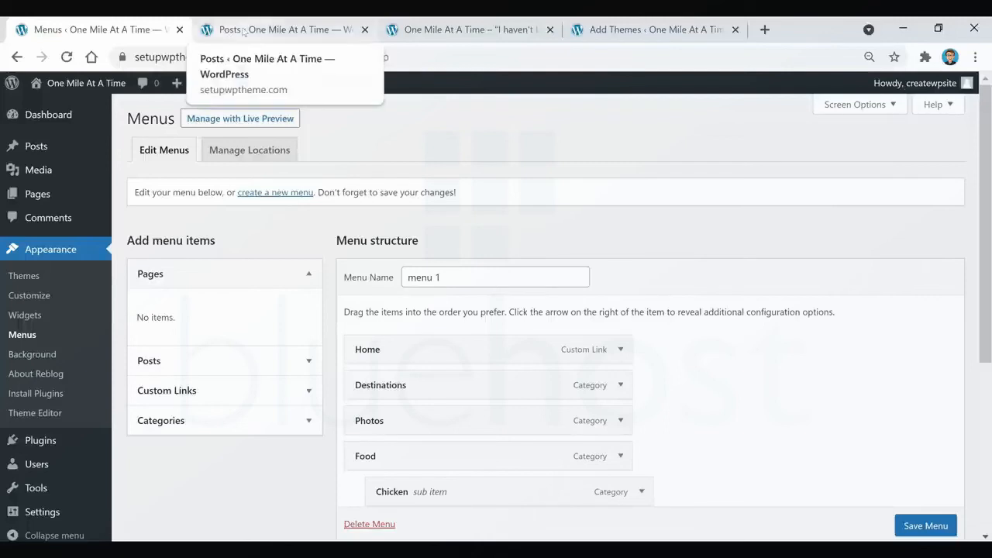
Review the list of all posts and look through the published posts on the blog's homepage.
click(244, 31)
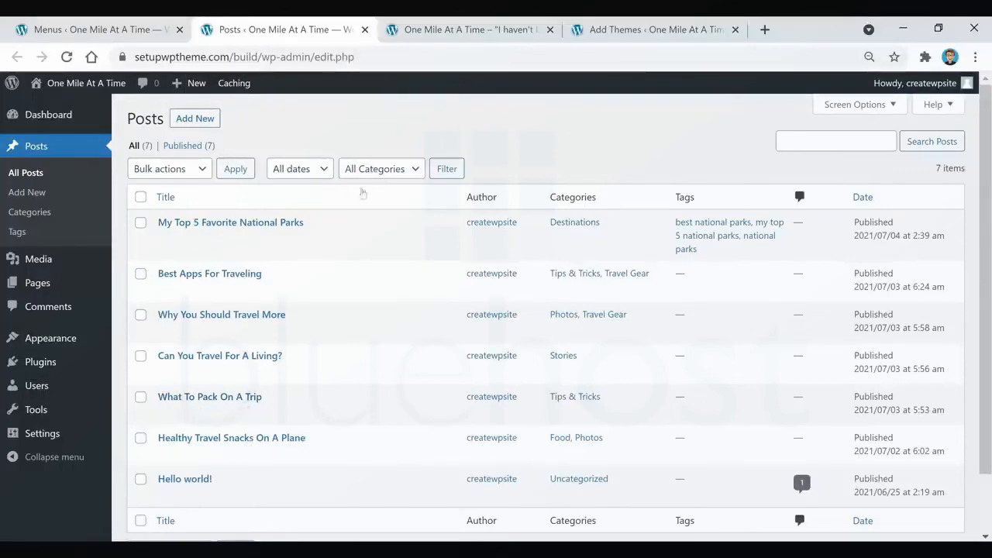
click(466, 31)
scroll(557, 290, down, 4)
scroll(556, 290, down, 5)
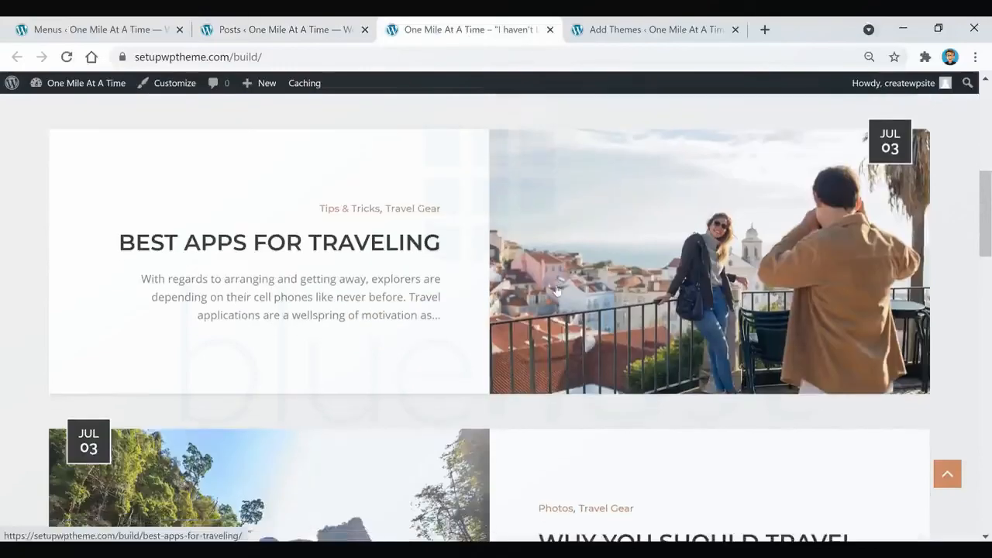
scroll(557, 290, down, 6)
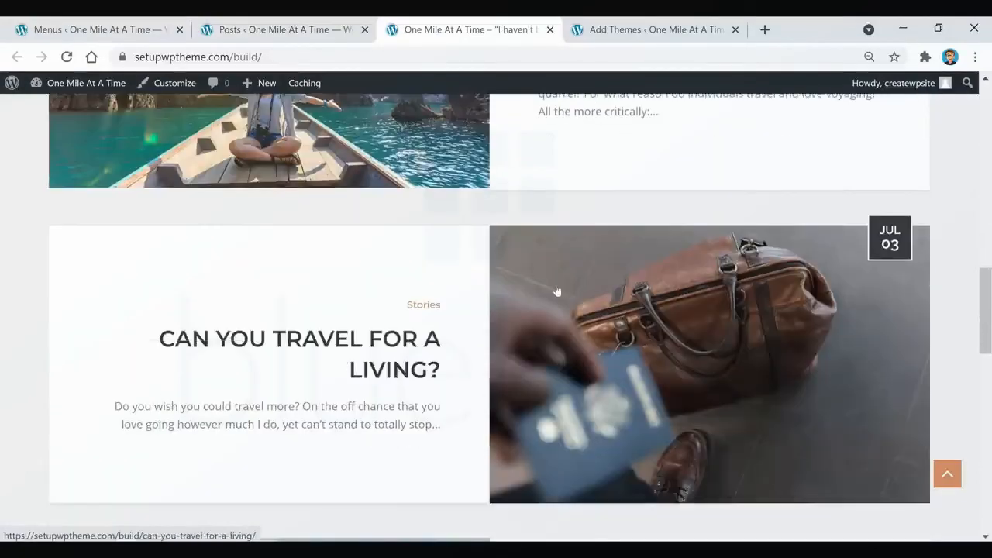
scroll(557, 290, down, 4)
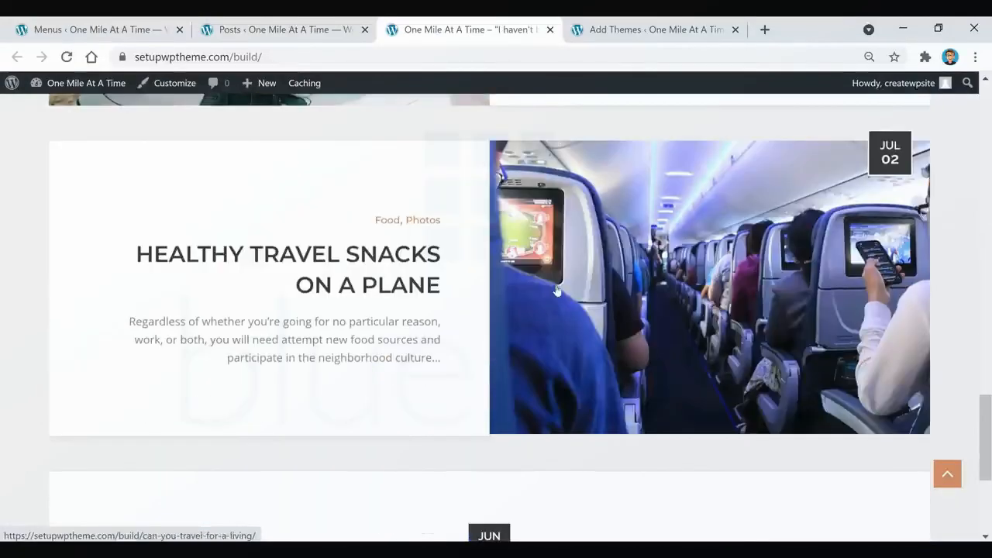
Move the "Hello world!" post to the Trash from the list of all posts.
click(252, 26)
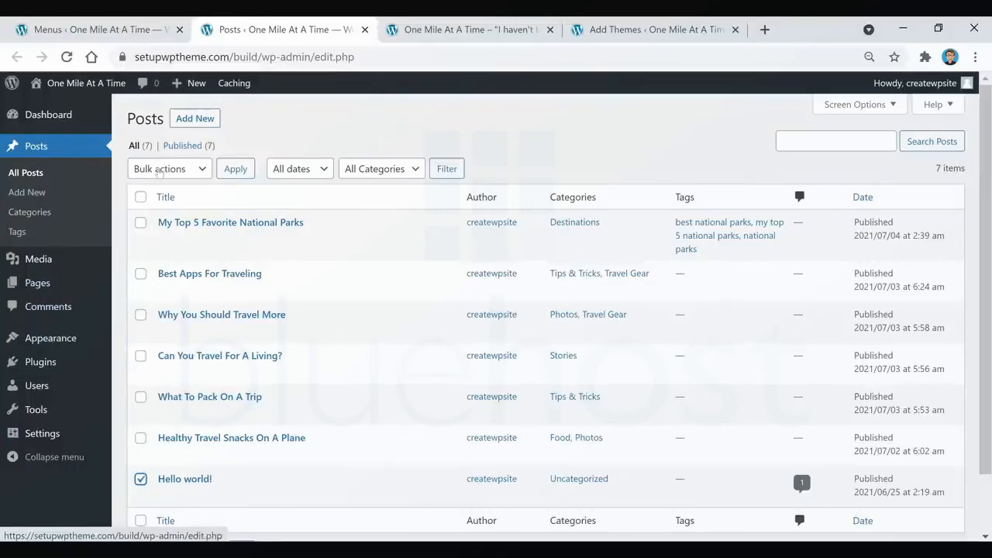
click(168, 170)
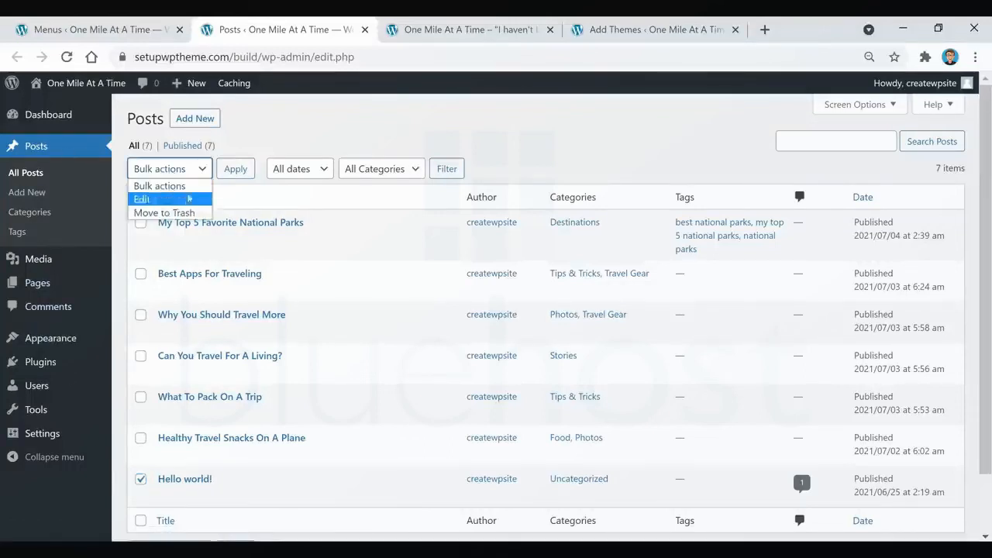
click(178, 214)
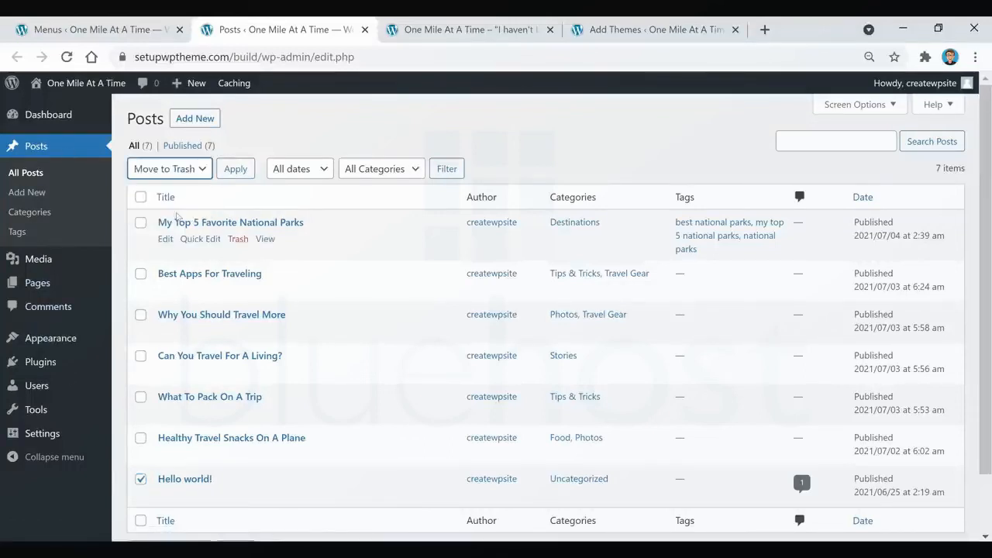
click(235, 169)
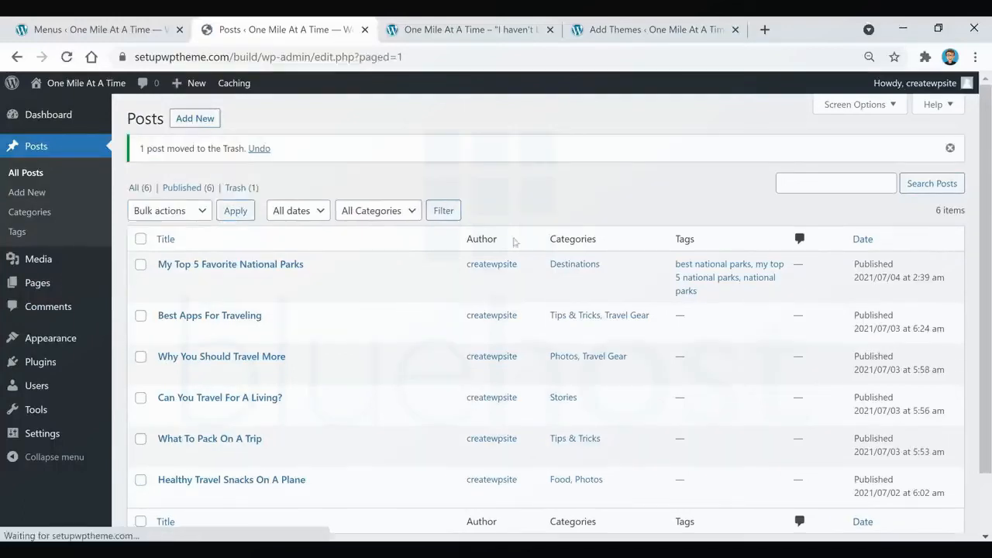
View the trashed posts and check which bulk actions are available for them.
click(240, 190)
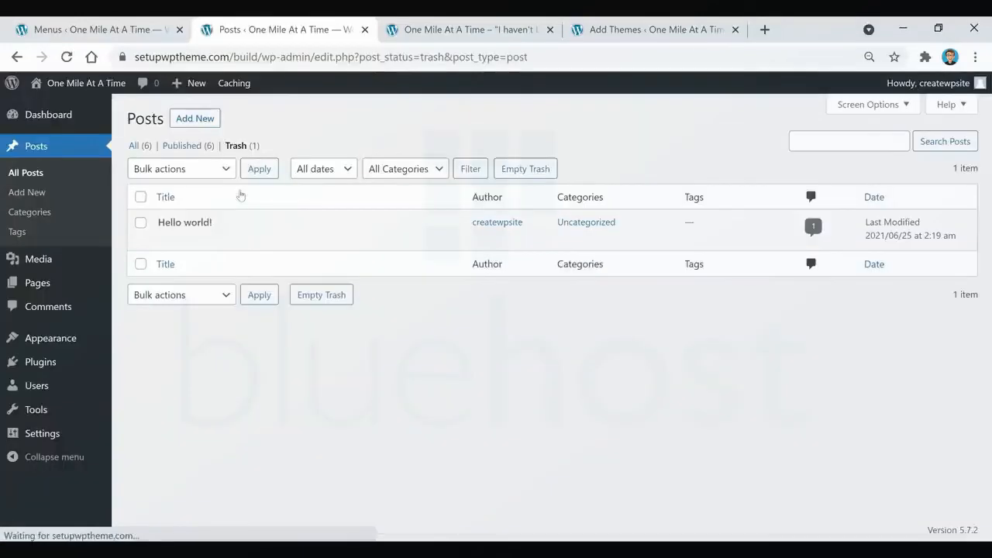
mouse_move(159, 224)
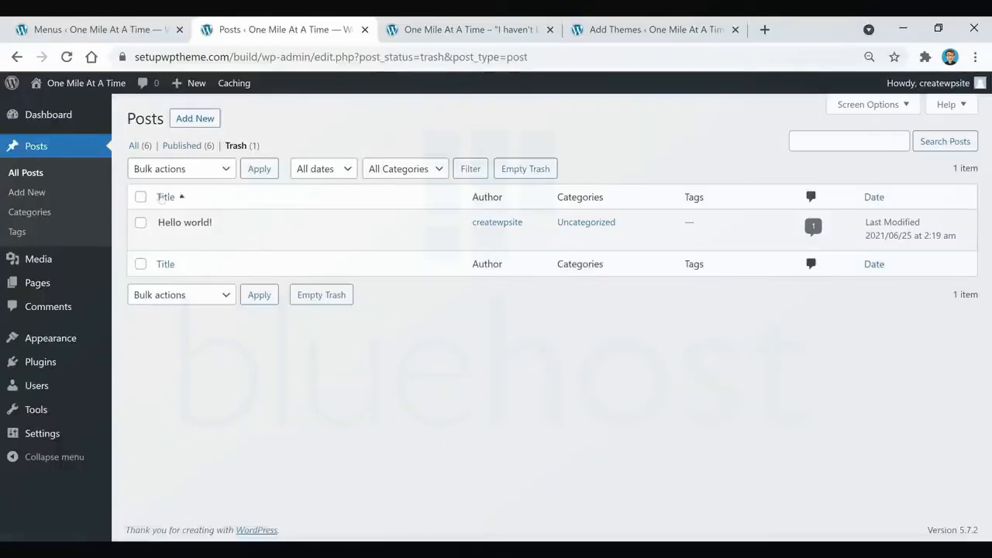
click(186, 169)
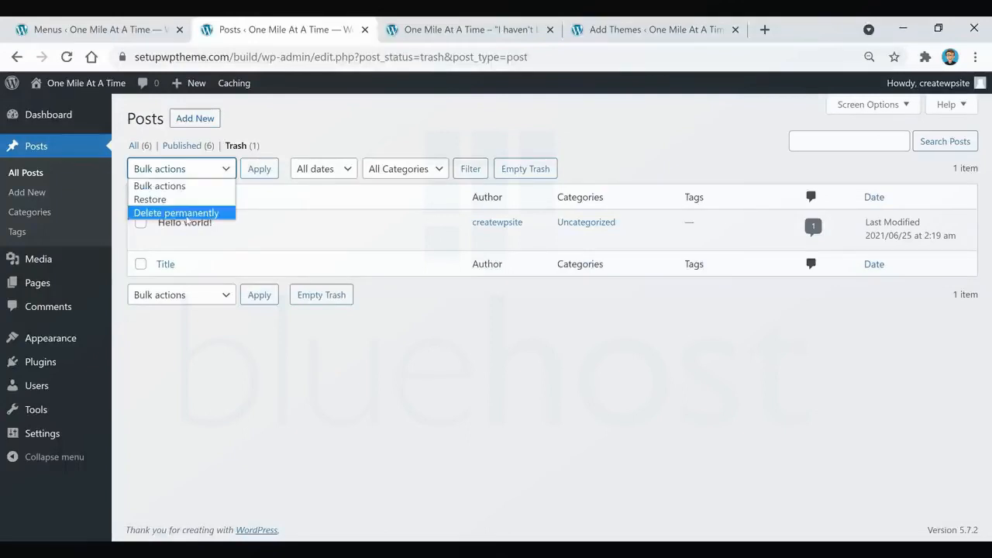
click(340, 141)
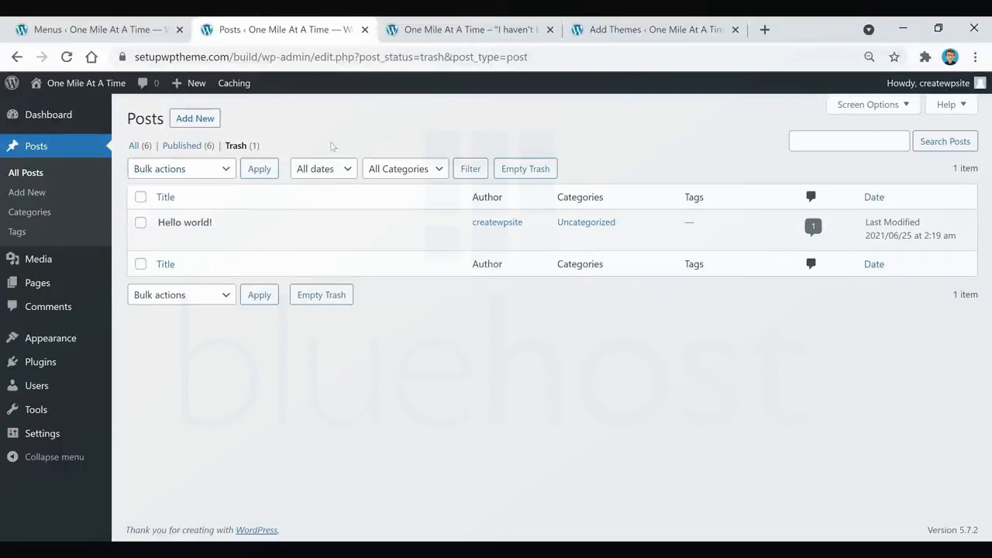
Look over the blog's homepage again, back up to its header and navigation menu.
click(427, 31)
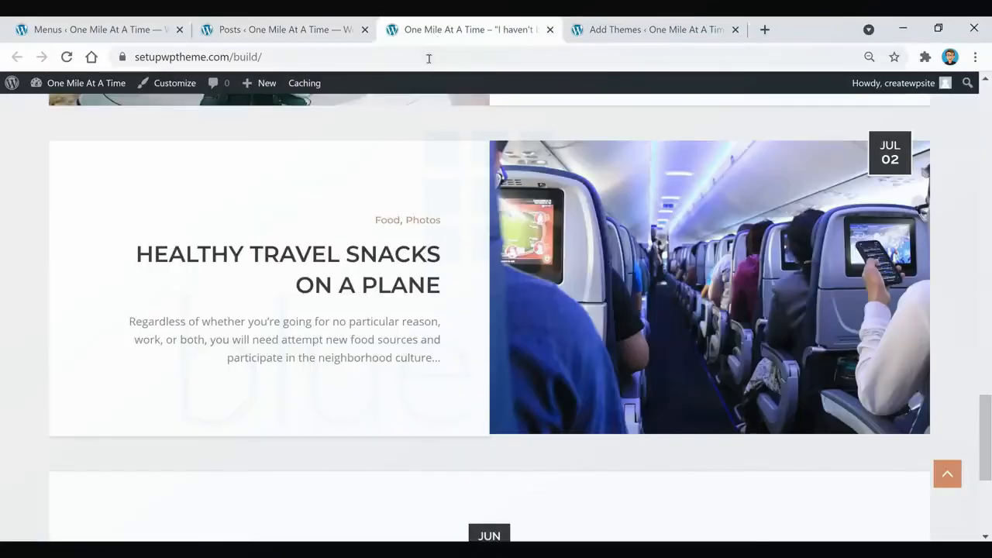
scroll(480, 263, up, 8)
scroll(478, 265, up, 20)
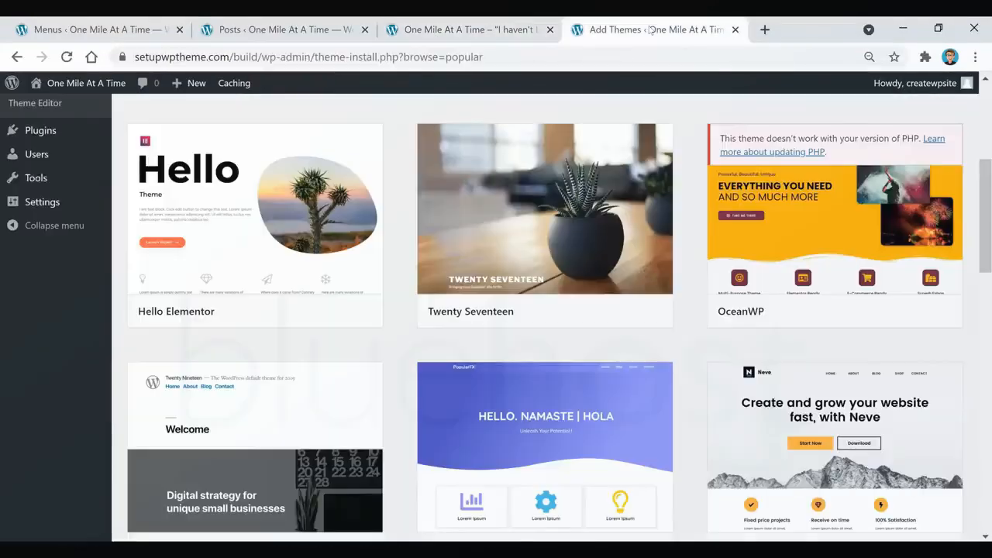
Browse the popular themes on the Add Themes screen.
click(654, 31)
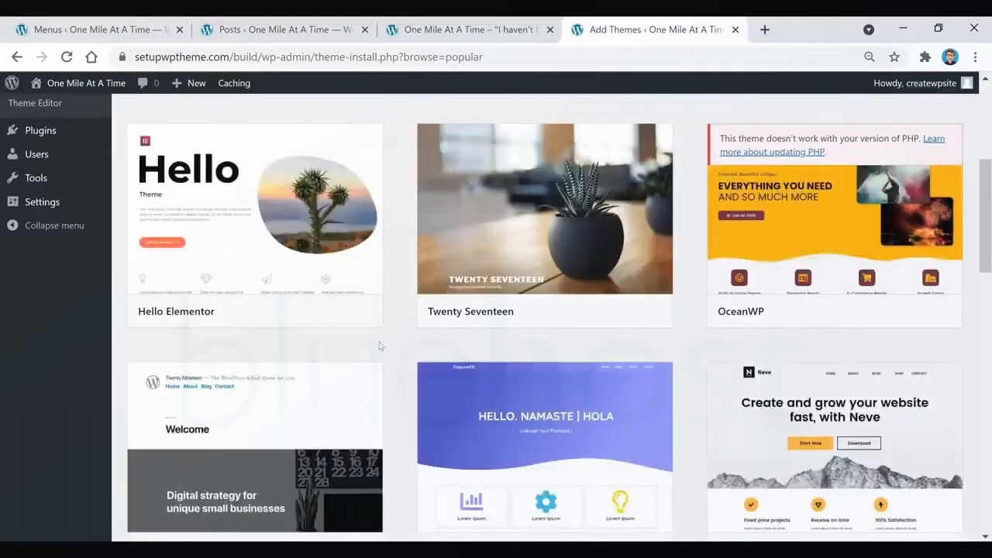
mouse_move(581, 310)
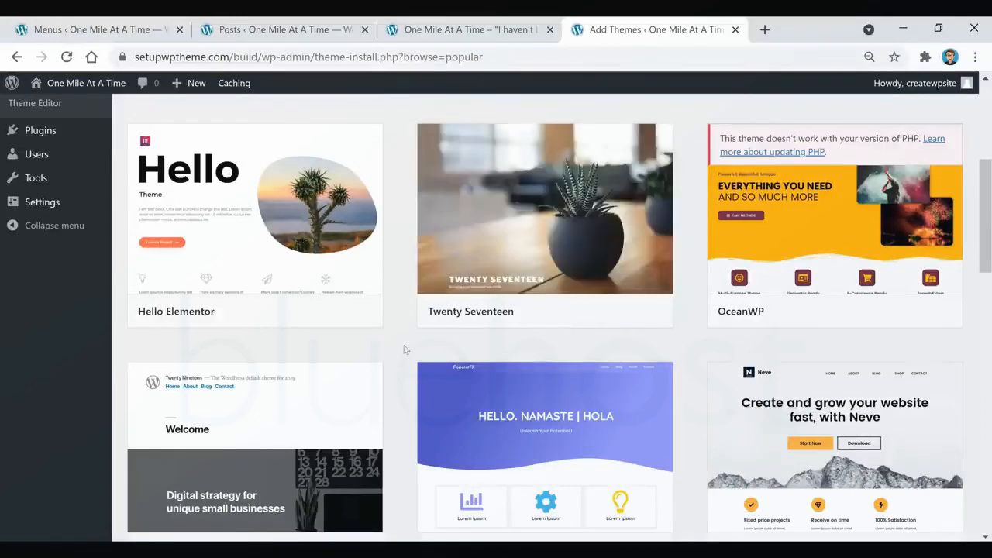
scroll(403, 350, down, 6)
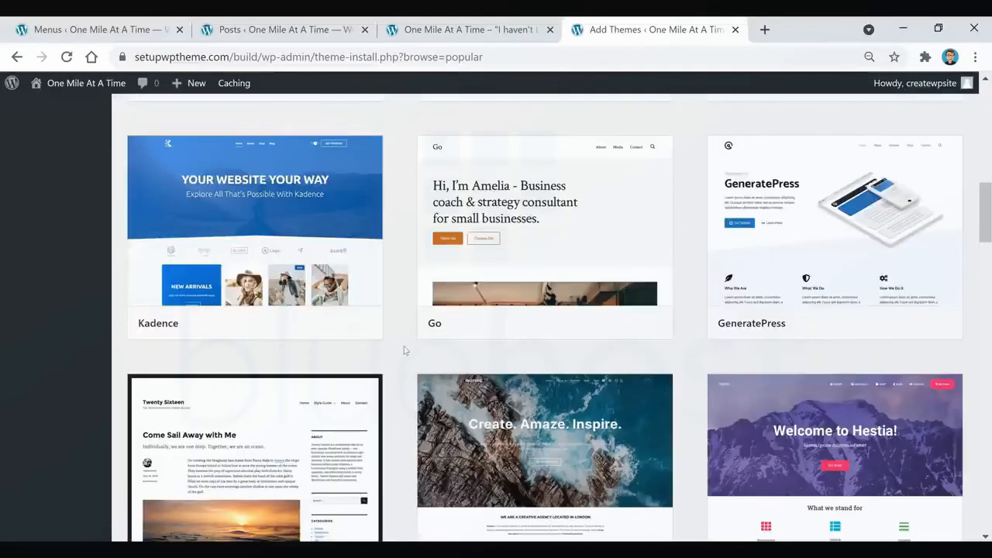
scroll(406, 367, down, 2)
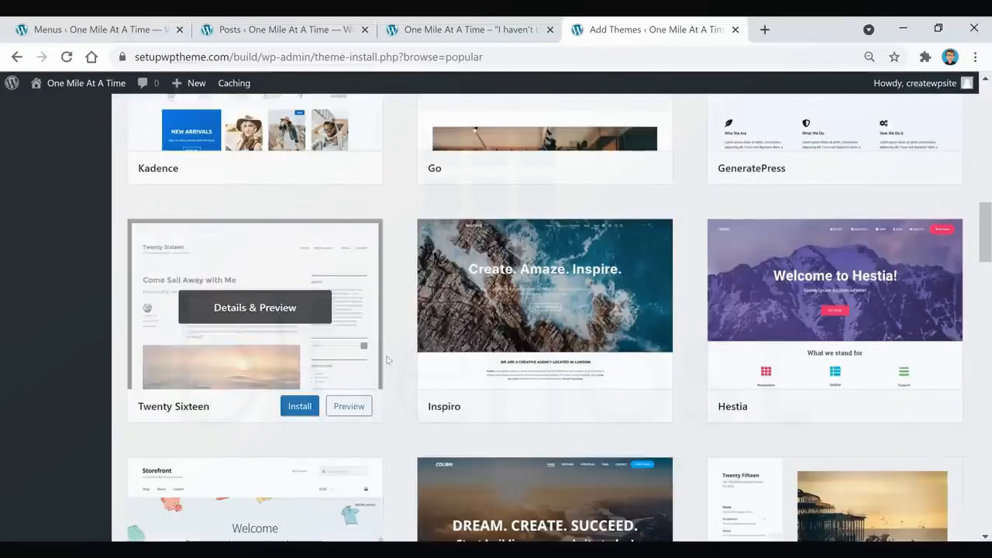
scroll(406, 367, down, 2)
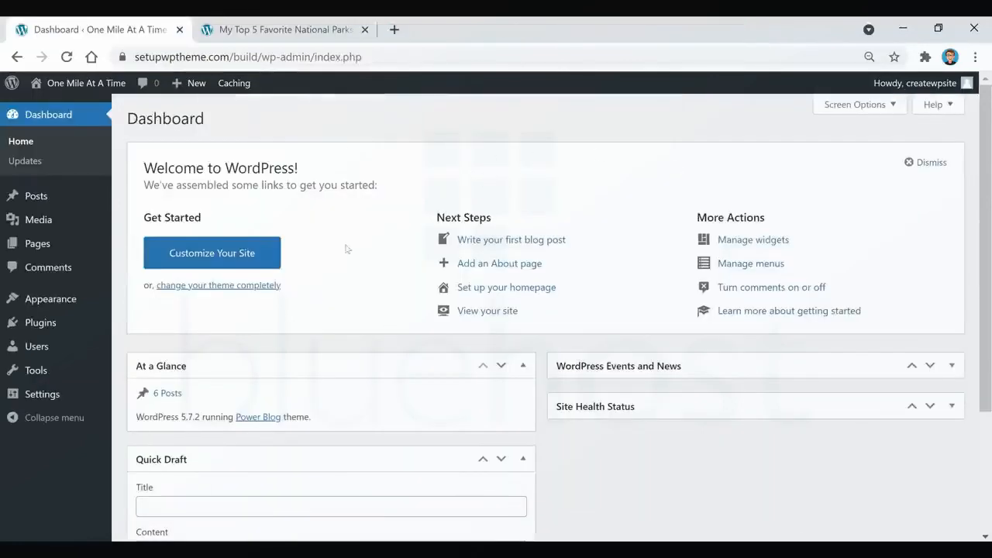
Examine the sidebar widgets on the published My Top 5 Favorite National Parks post, from Search through Meta.
click(293, 36)
scroll(602, 263, down, 5)
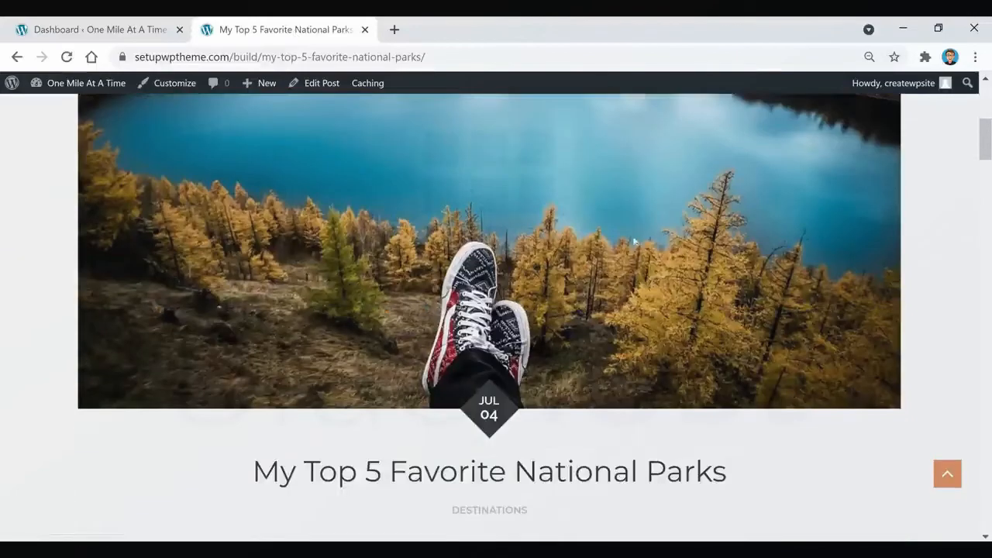
scroll(634, 242, down, 5)
scroll(756, 165, down, 1)
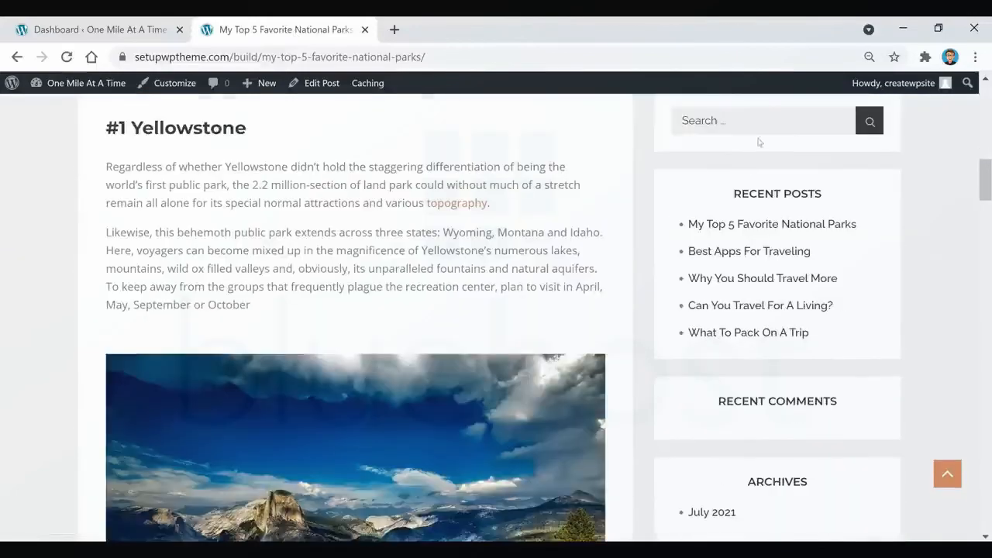
scroll(827, 249, down, 3)
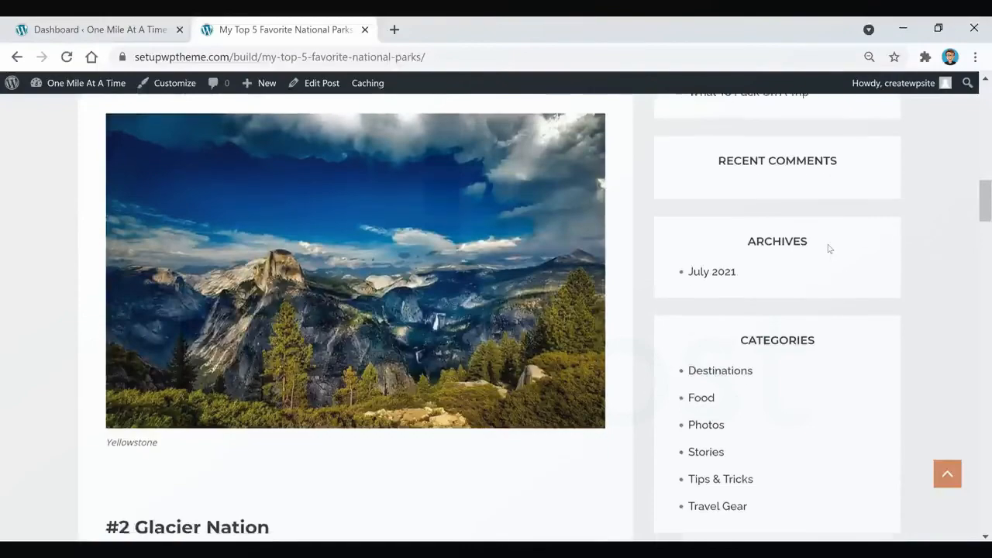
scroll(828, 250, down, 4)
scroll(823, 297, up, 15)
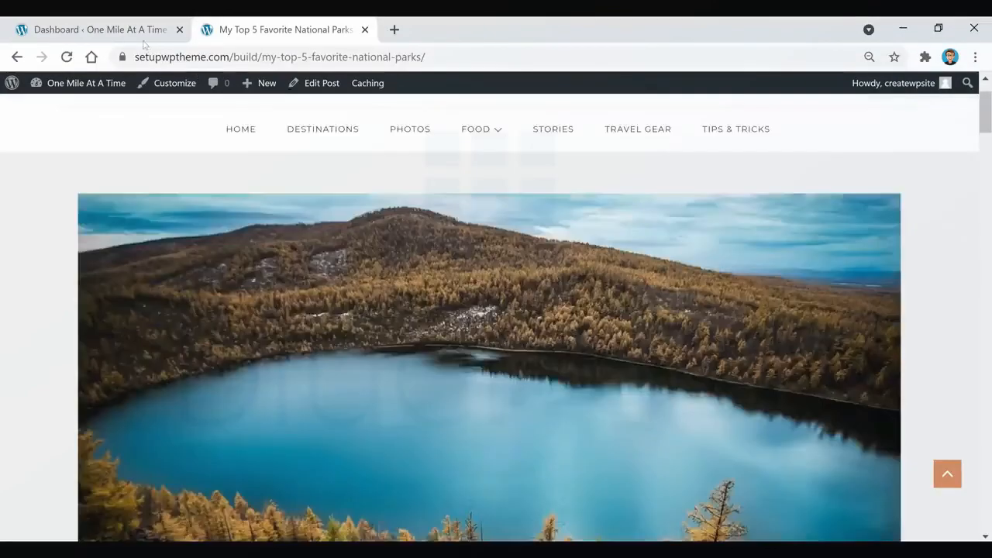
Return to the Dashboard and open the site's Widgets screen.
click(142, 31)
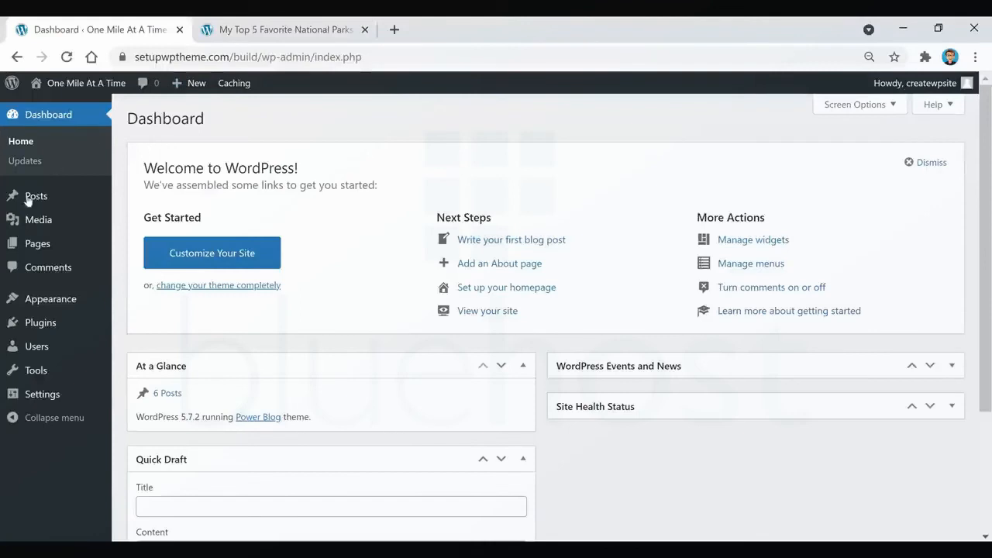
mouse_move(51, 302)
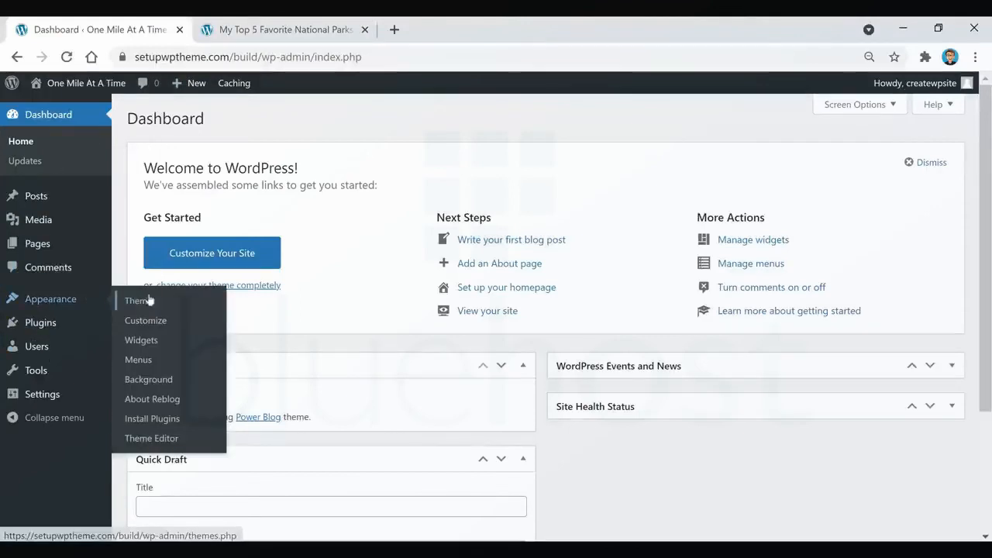
click(140, 340)
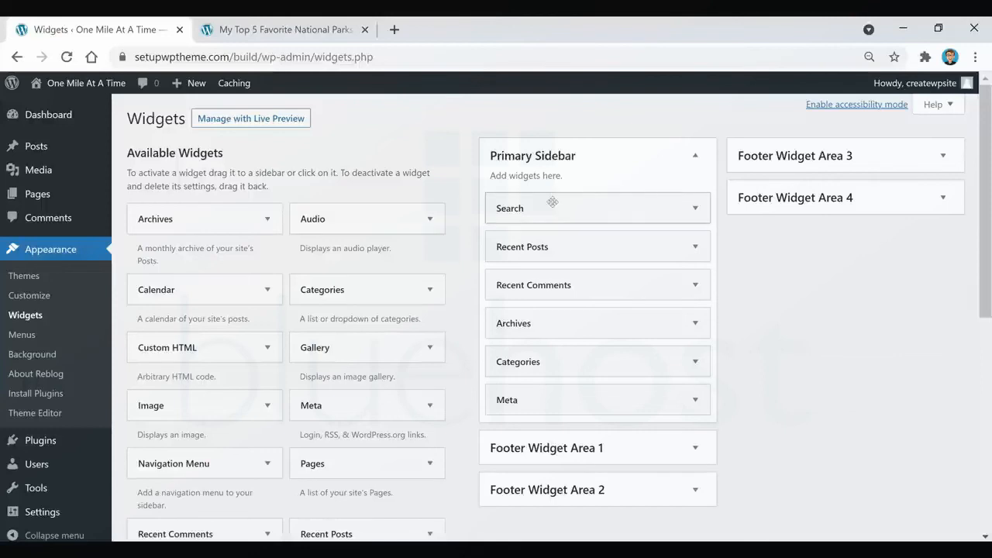
Move the Recent Posts widget above Search in the Primary Sidebar and check the order on the refreshed National Parks post.
mouse_move(534, 211)
mouse_down()
mouse_move(538, 246)
mouse_move(515, 209)
mouse_up()
drag(532, 245, 533, 213)
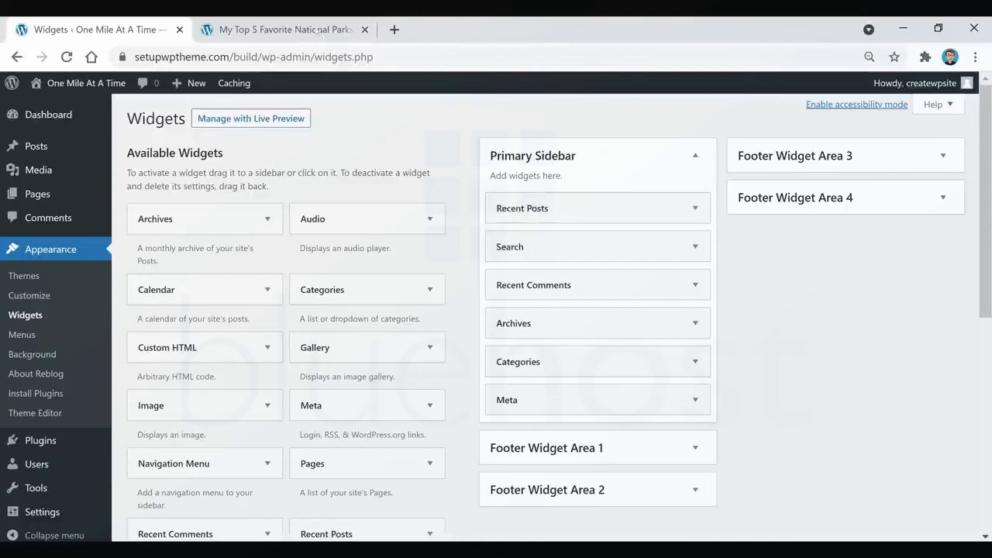
click(317, 30)
scroll(700, 330, down, 7)
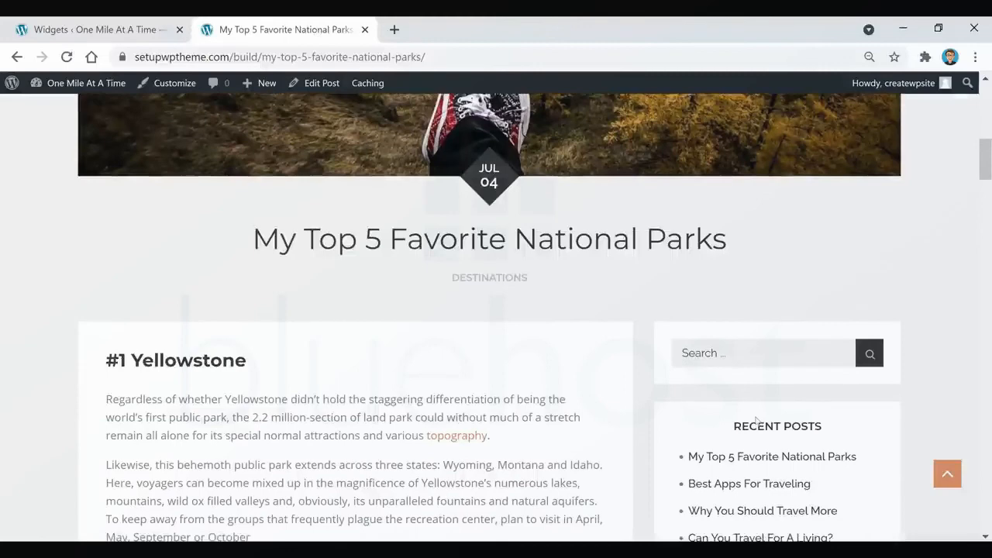
scroll(770, 236, down, 1)
click(66, 57)
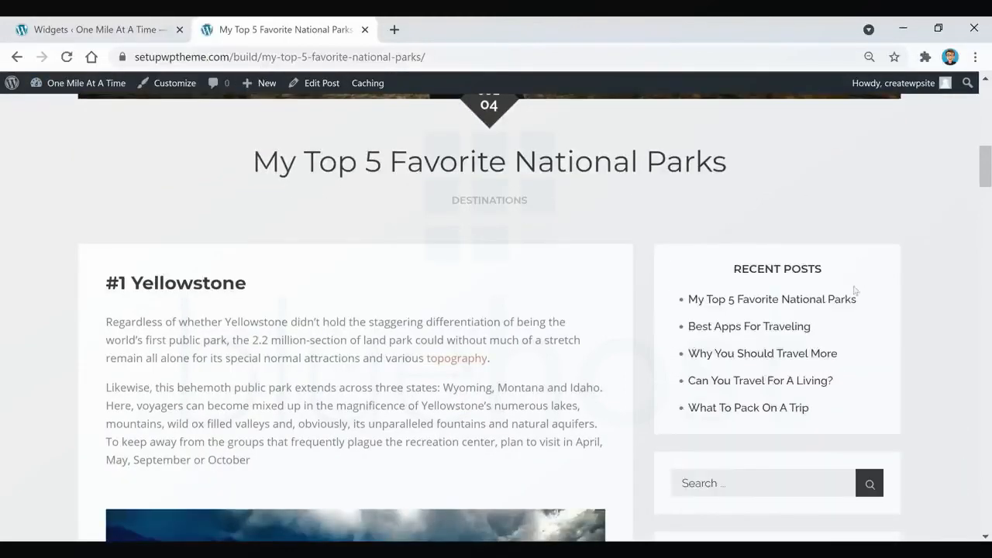
click(129, 31)
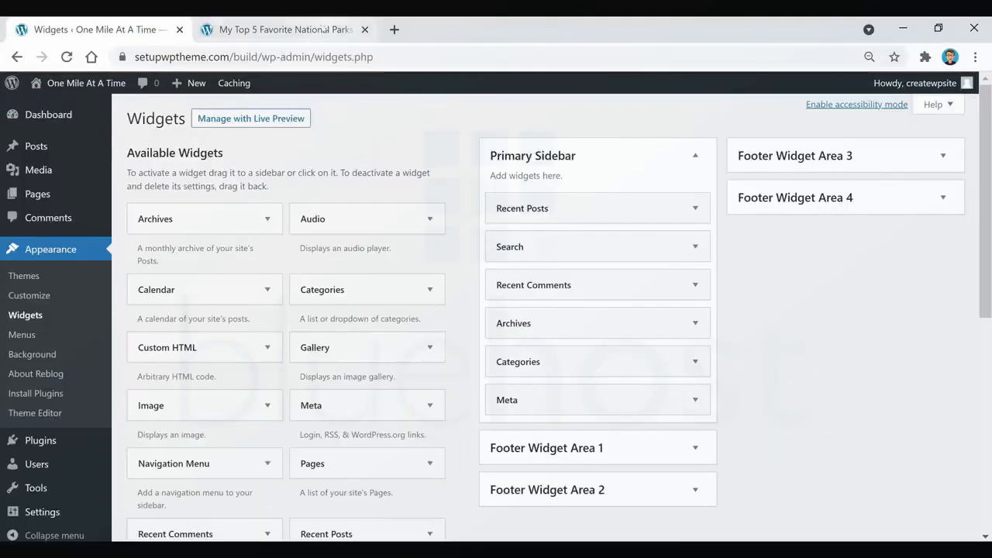
Look through the post's sidebar from Recent Comments to Meta, and return to the Widgets screen.
click(324, 31)
scroll(761, 297, down, 5)
scroll(761, 297, down, 3)
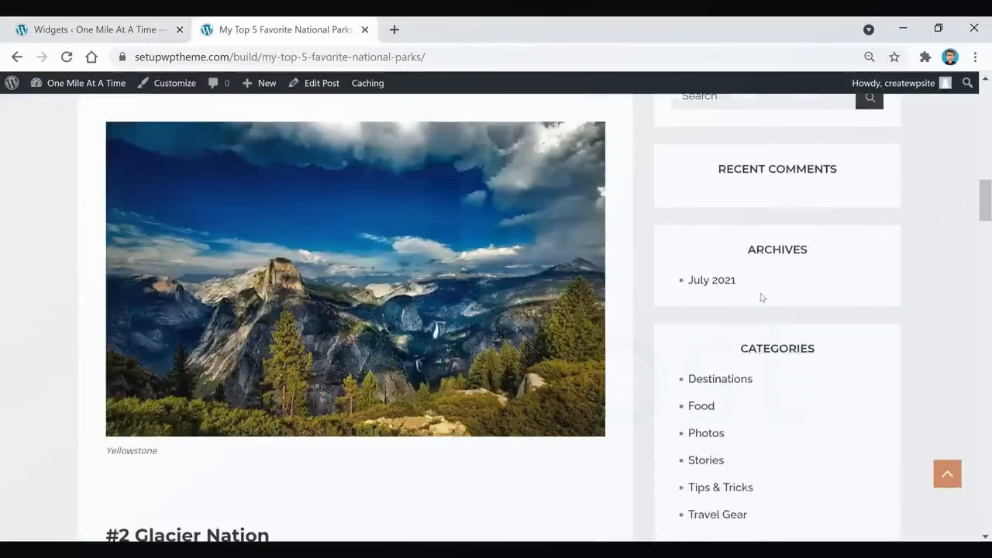
scroll(747, 219, up, 1)
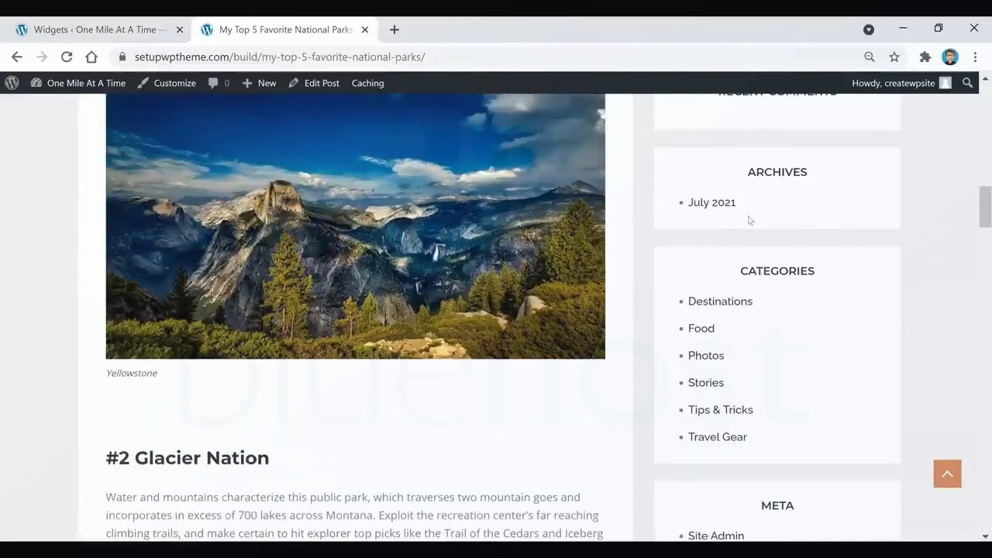
scroll(900, 193, down, 4)
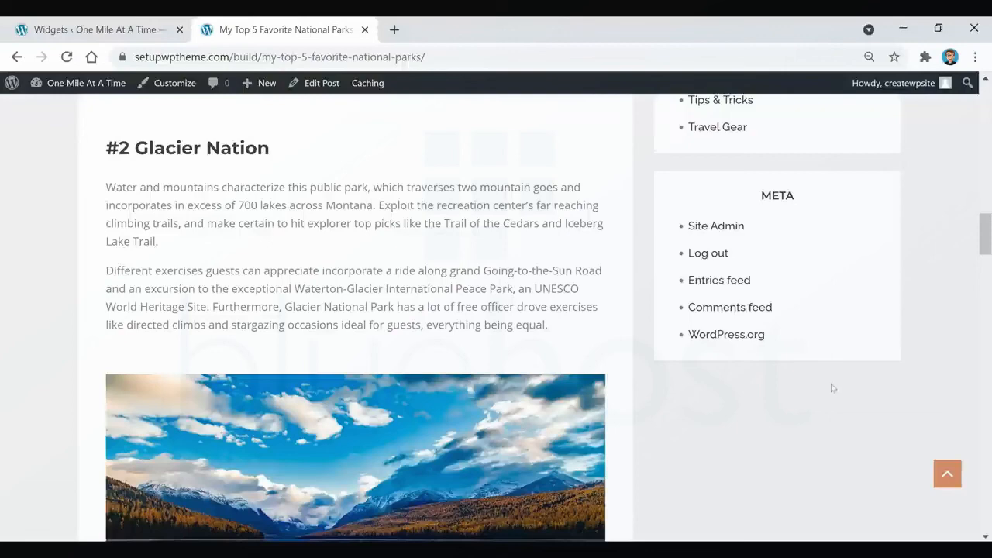
scroll(842, 400, up, 13)
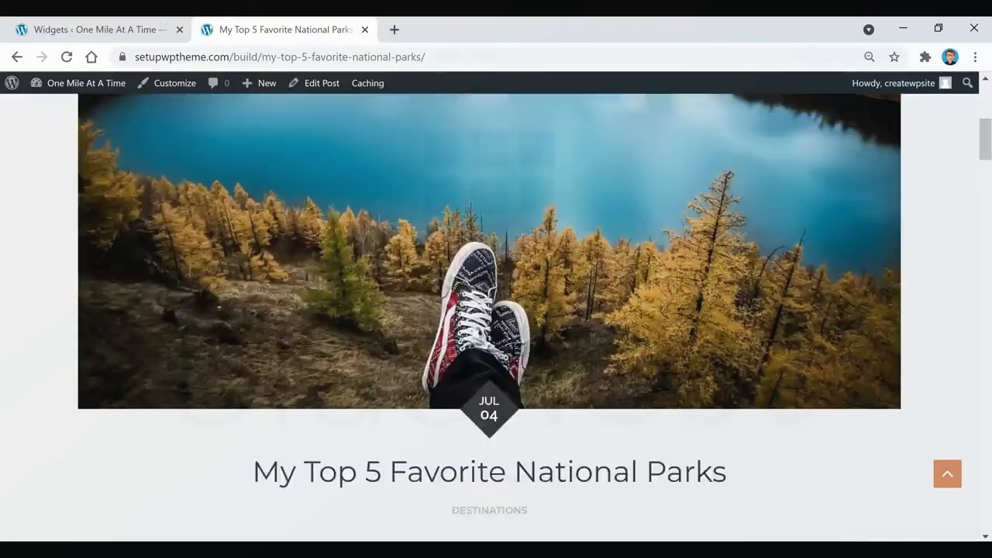
click(131, 25)
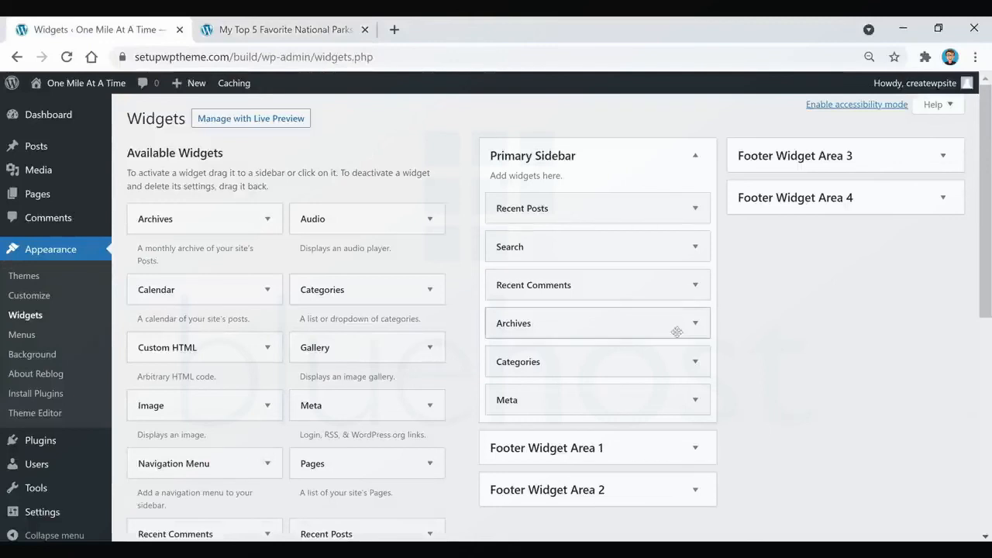
Delete the Archives and Meta widgets from the Primary Sidebar and move Search back above Recent Posts.
click(629, 325)
click(506, 440)
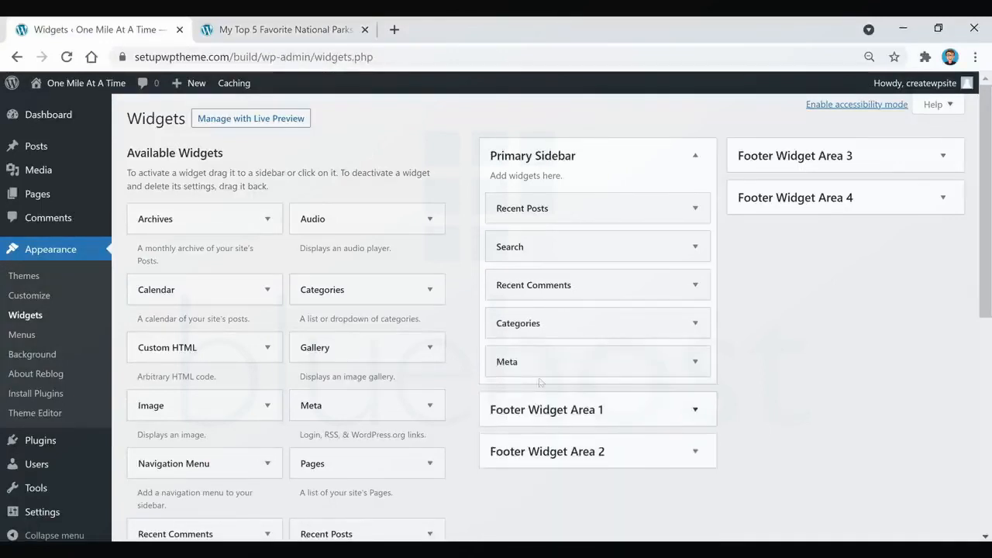
click(560, 361)
click(509, 439)
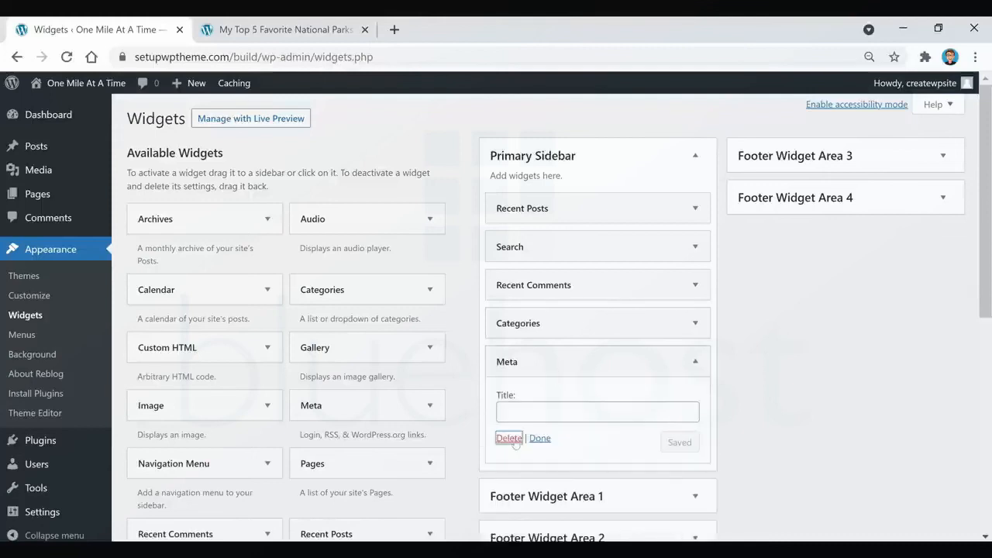
drag(535, 246, 534, 208)
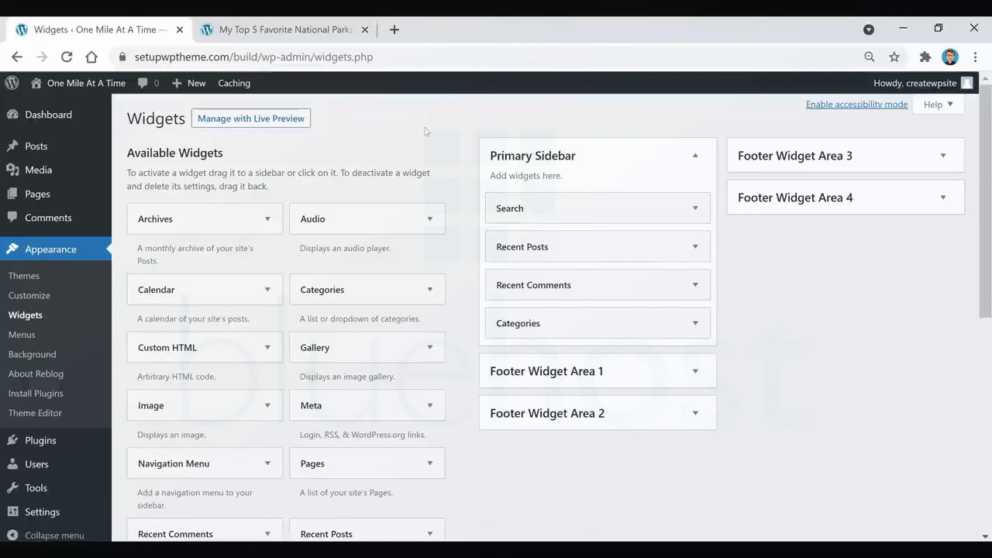
Add an Image widget between Search and Recent Posts in the Primary Sidebar, using the Expedia Add On Advantage banner from the media library.
scroll(425, 132, down, 1)
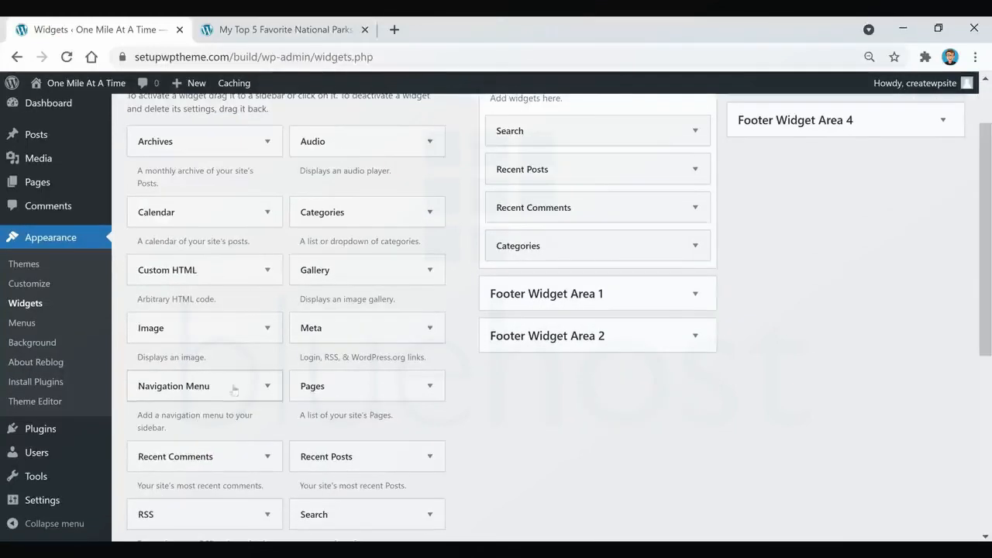
scroll(310, 395, up, 1)
scroll(255, 326, down, 2)
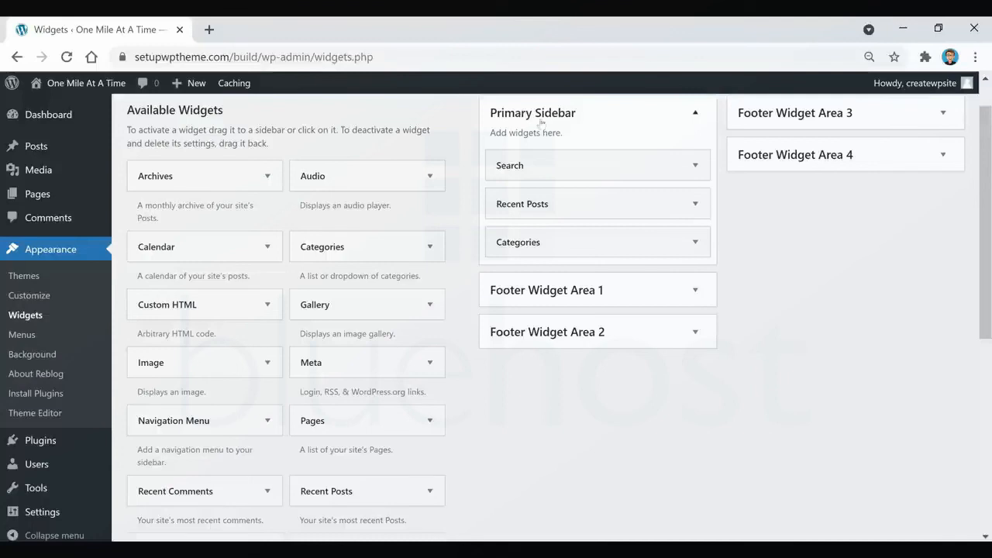
drag(169, 368, 547, 208)
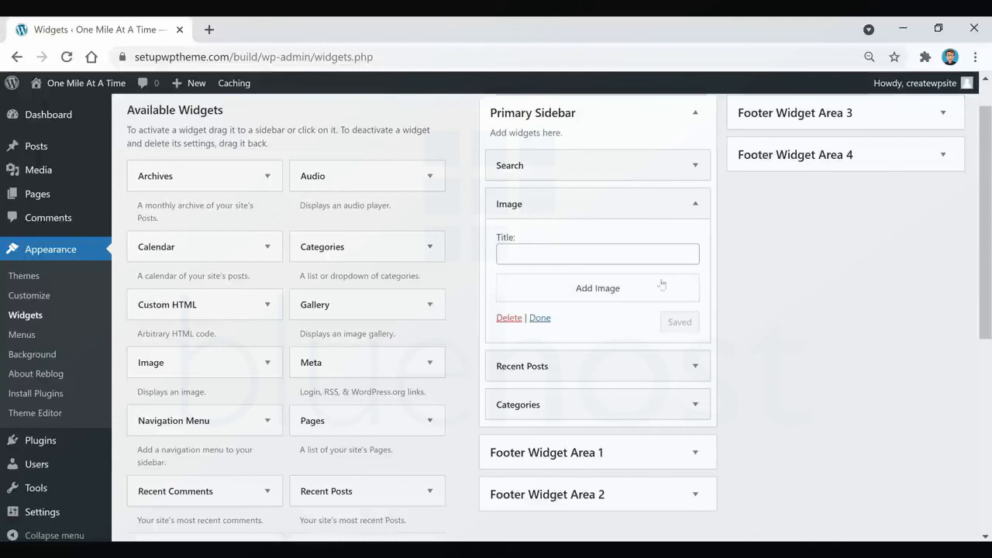
click(599, 287)
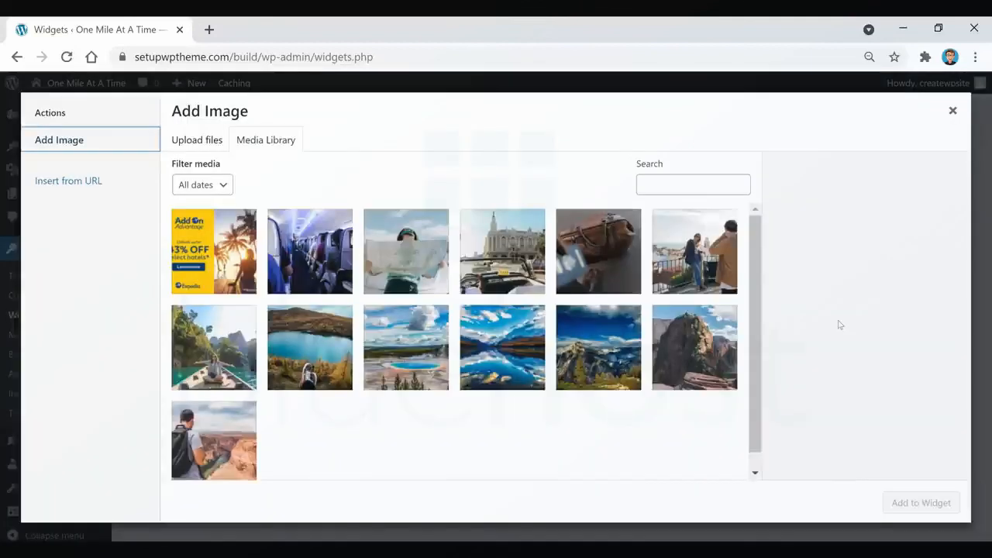
click(222, 275)
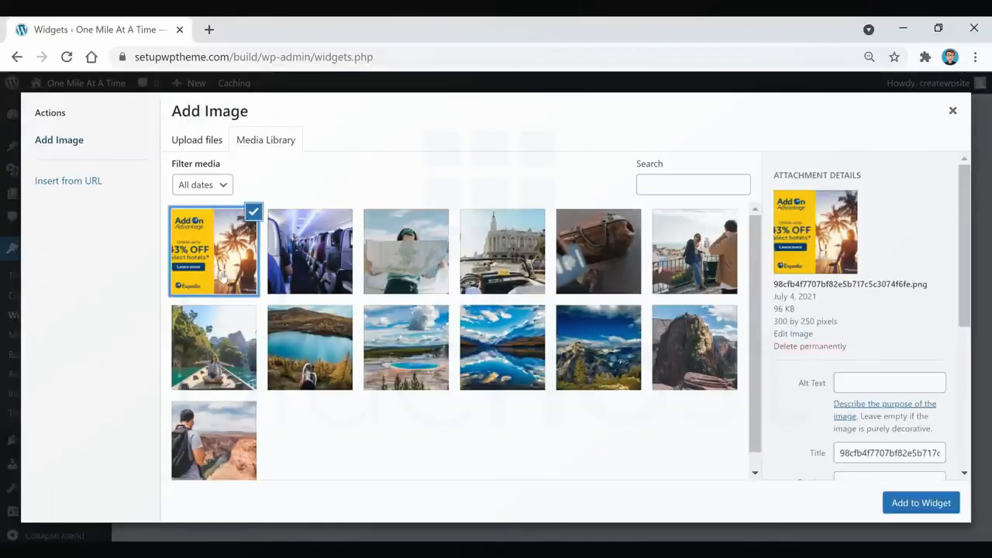
click(912, 507)
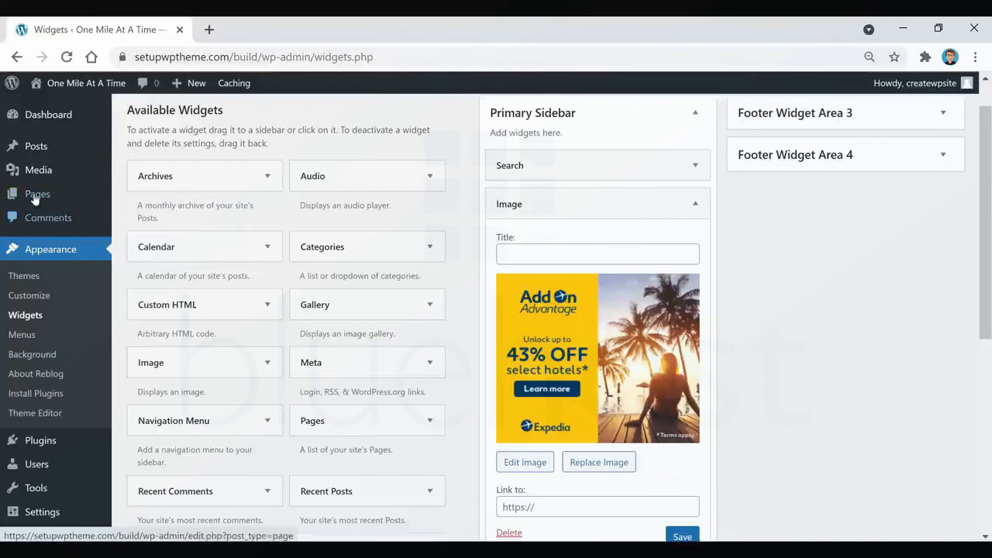
mouse_move(39, 169)
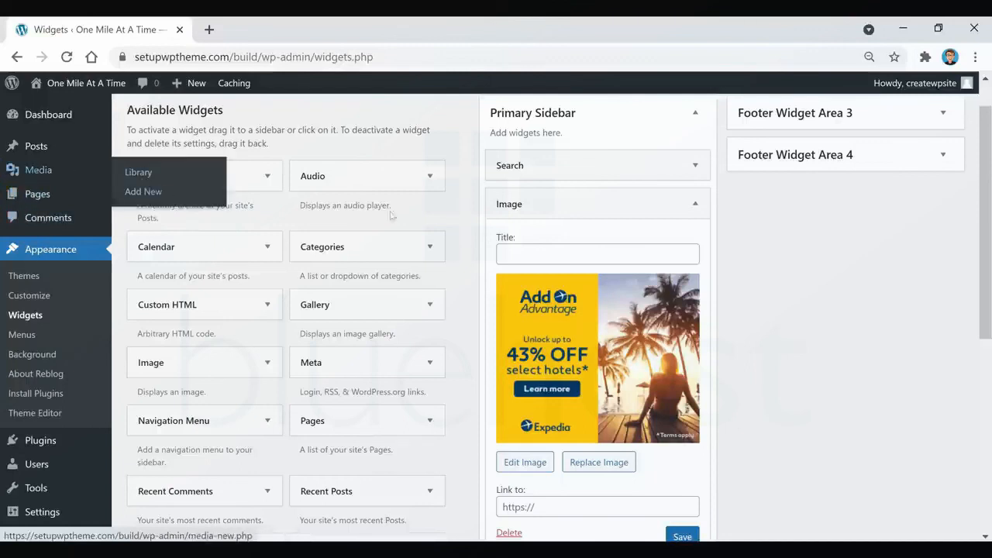
scroll(783, 309, down, 1)
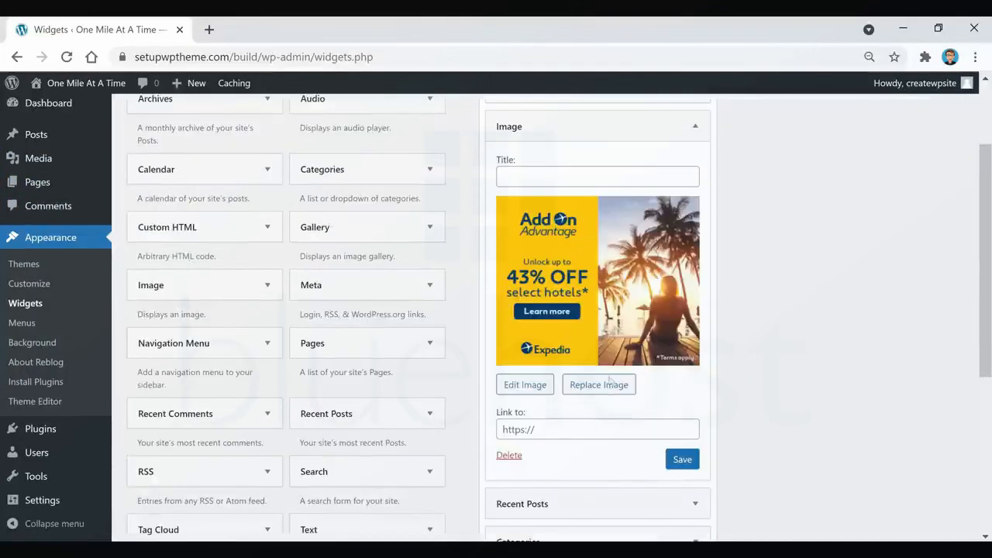
click(534, 428)
text(https://www.expedia.com/Hotels)
click(683, 464)
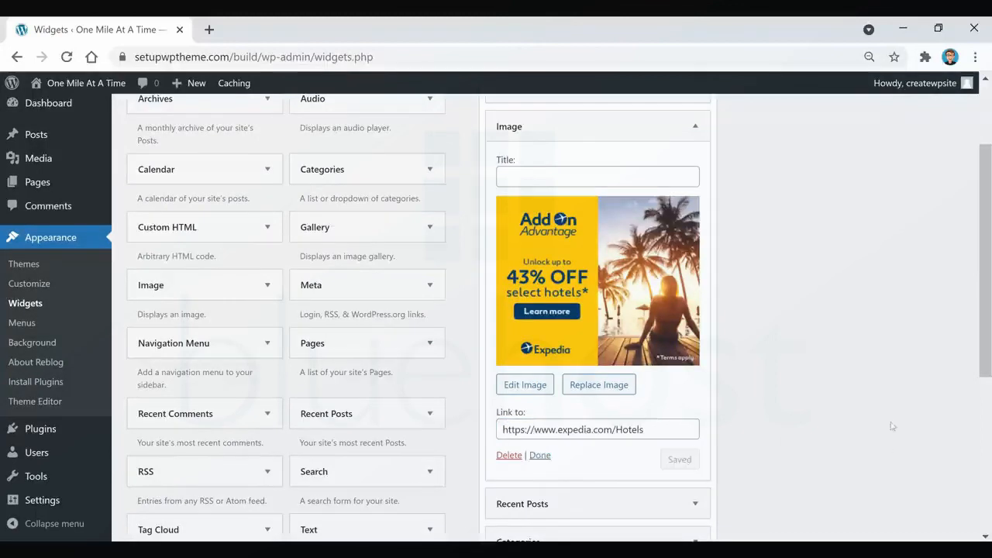
Open the My Top 5 Favorite National Parks post in a new tab, test the sidebar banner's link, and return to the Widgets screen.
right_click(54, 93)
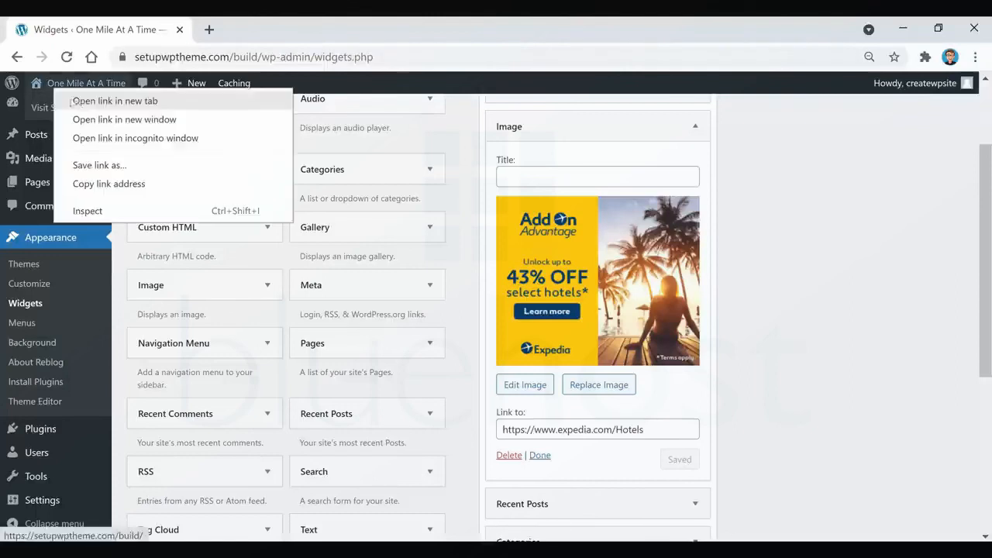
click(105, 100)
click(257, 32)
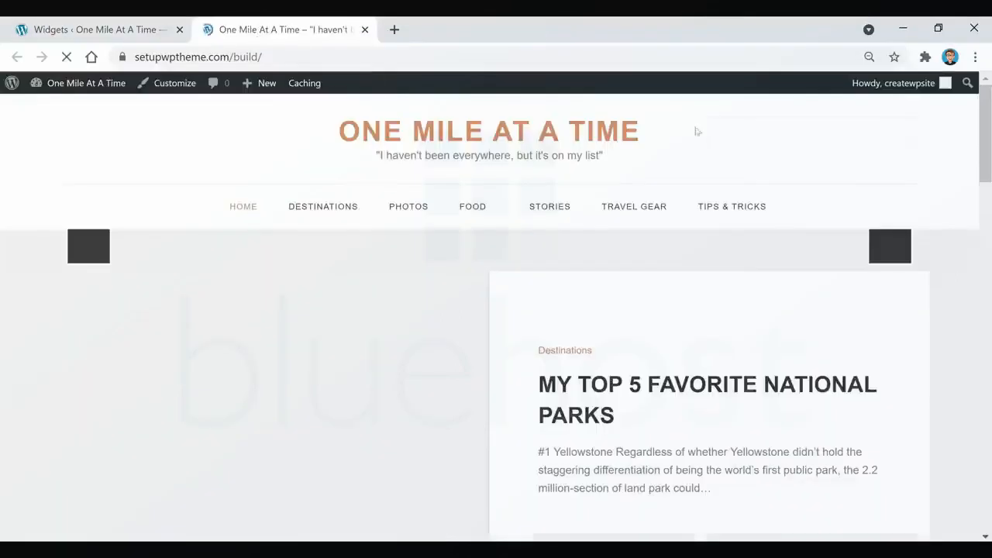
click(647, 390)
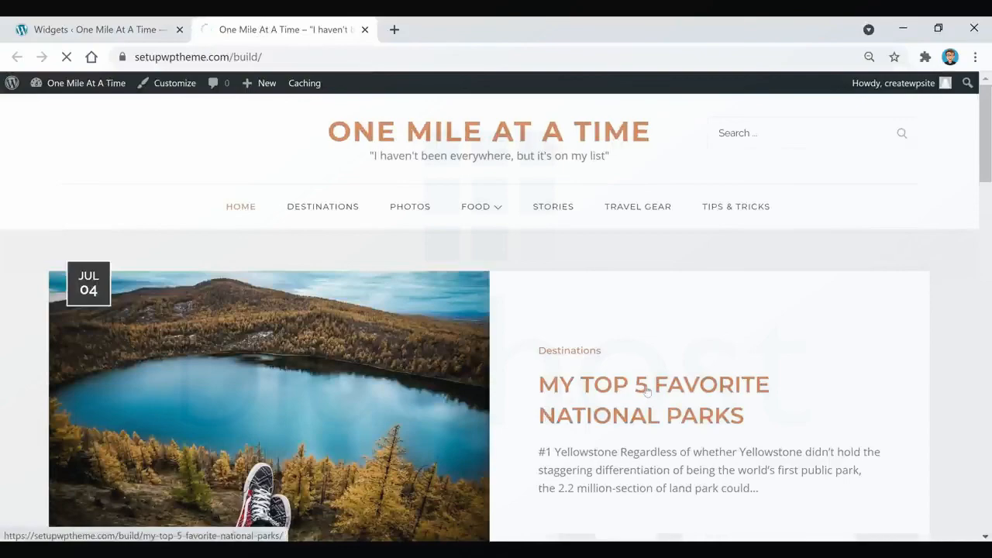
scroll(834, 238, down, 8)
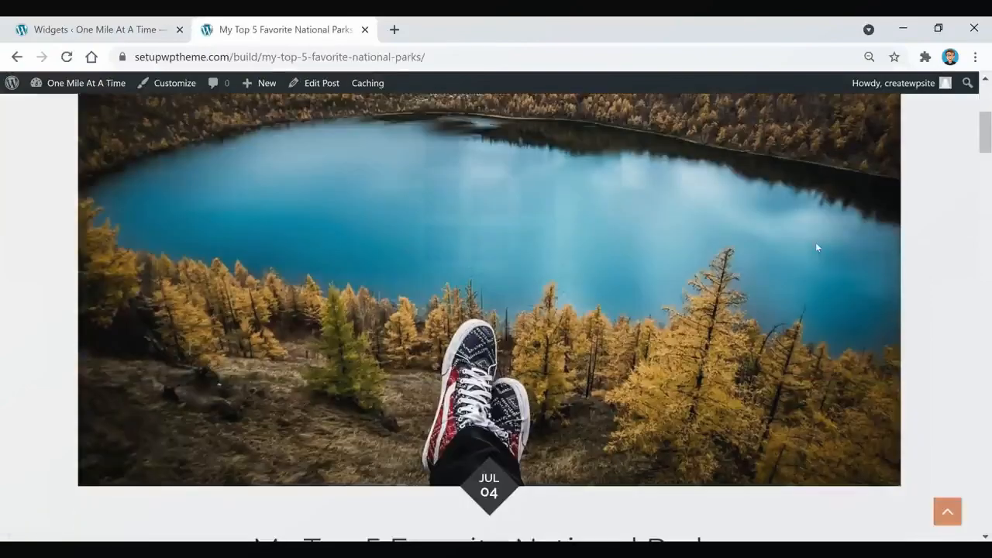
scroll(816, 246, down, 5)
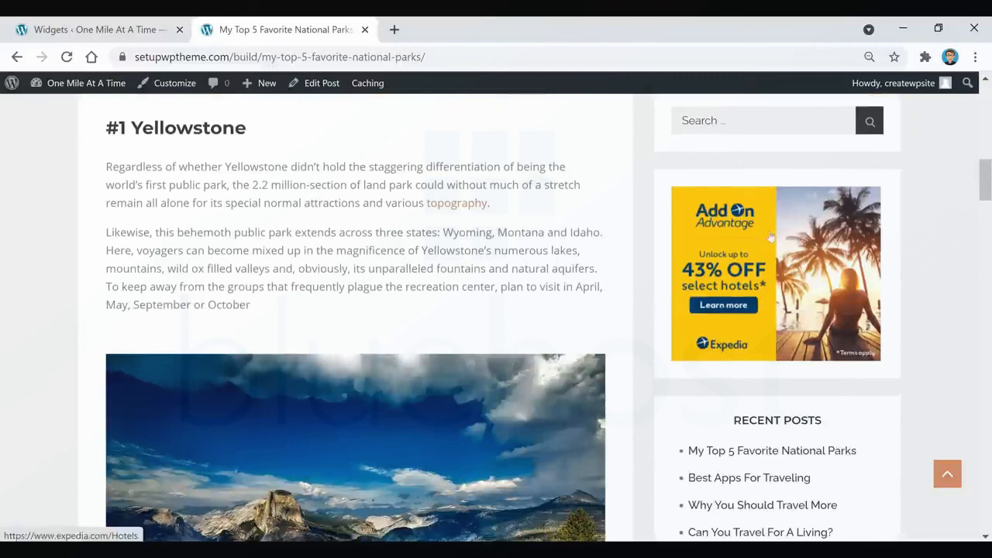
click(786, 249)
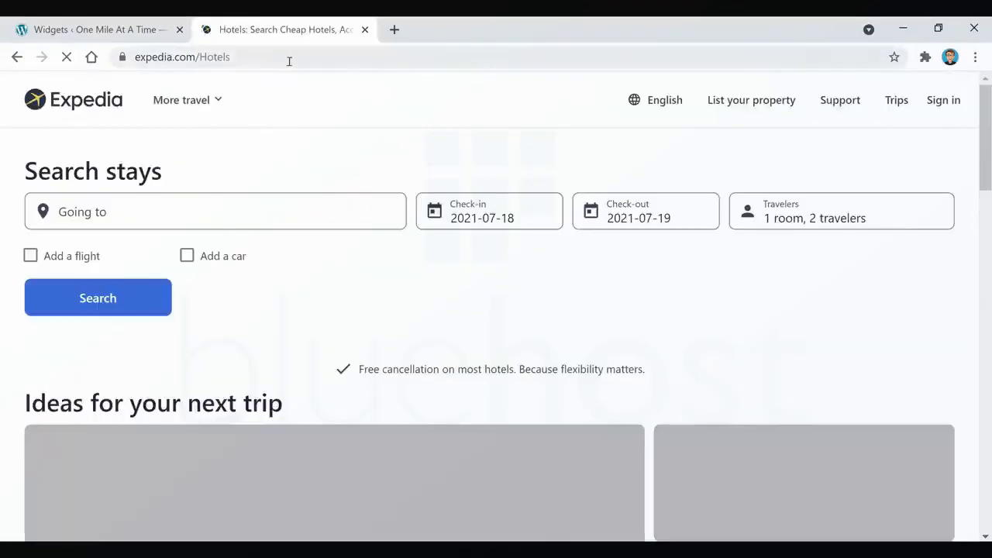
click(152, 31)
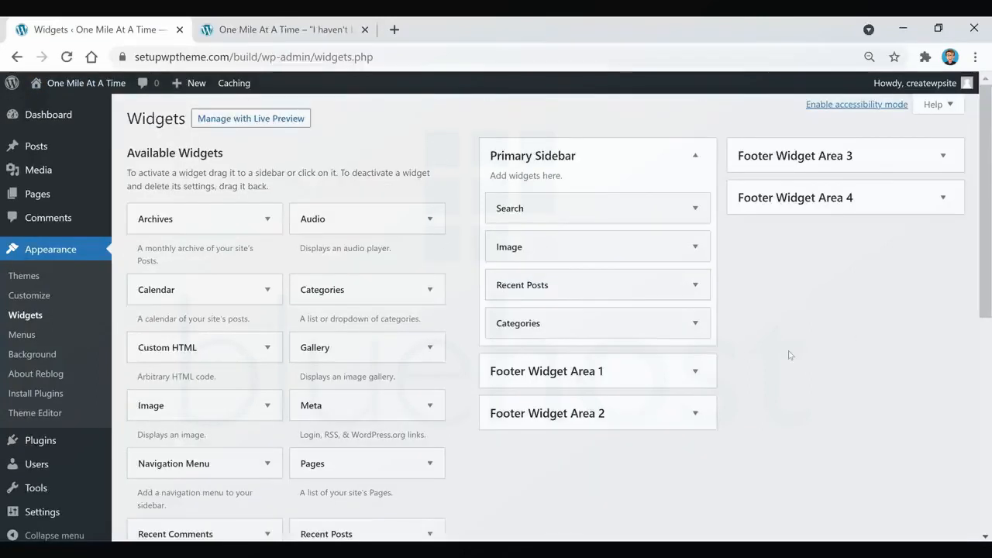
Open the Customizer from the blog's homepage and show the header's Site Identity settings.
click(299, 35)
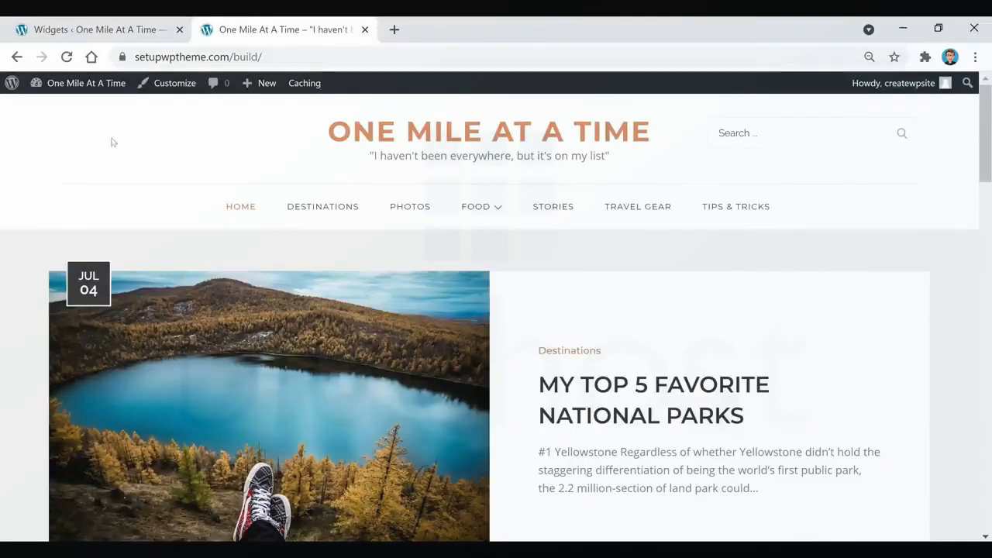
click(170, 87)
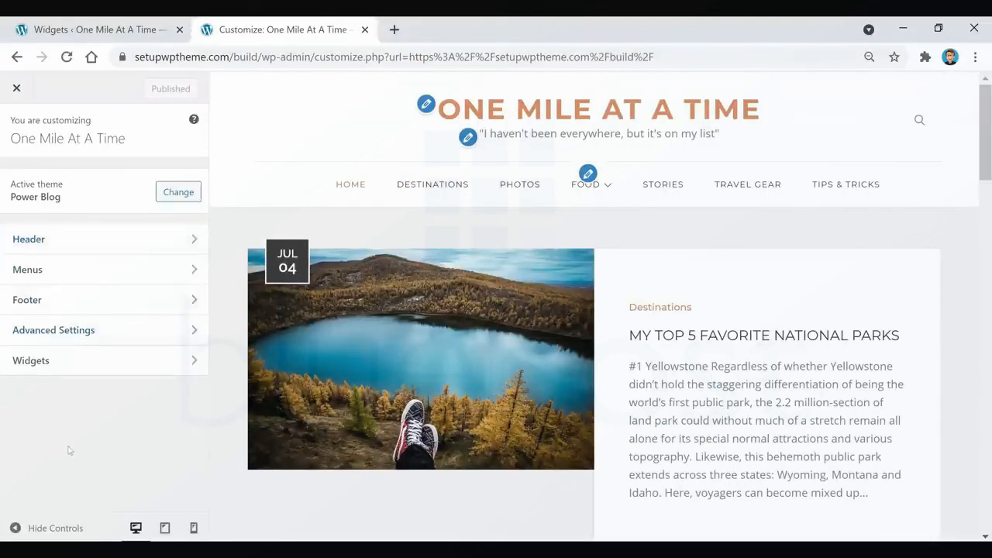
click(79, 239)
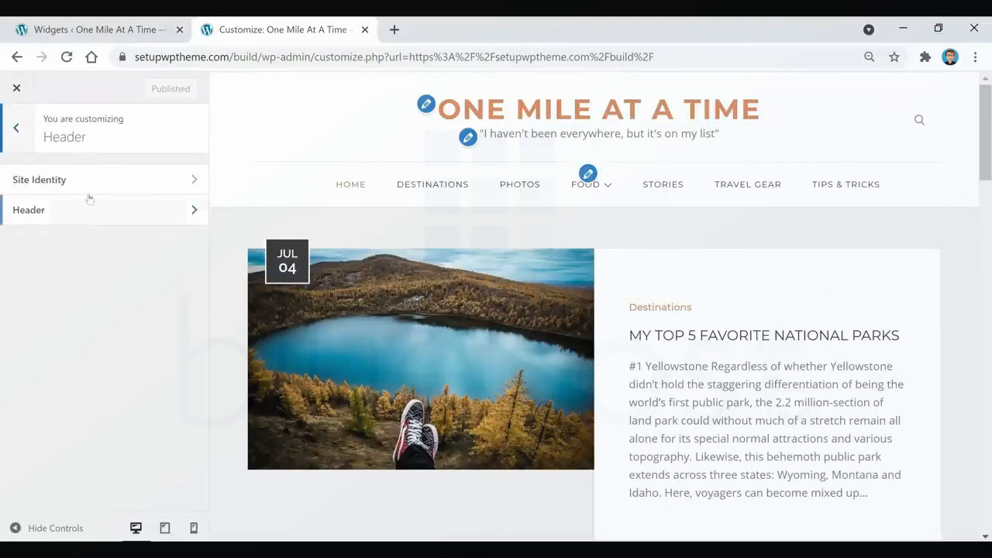
click(68, 178)
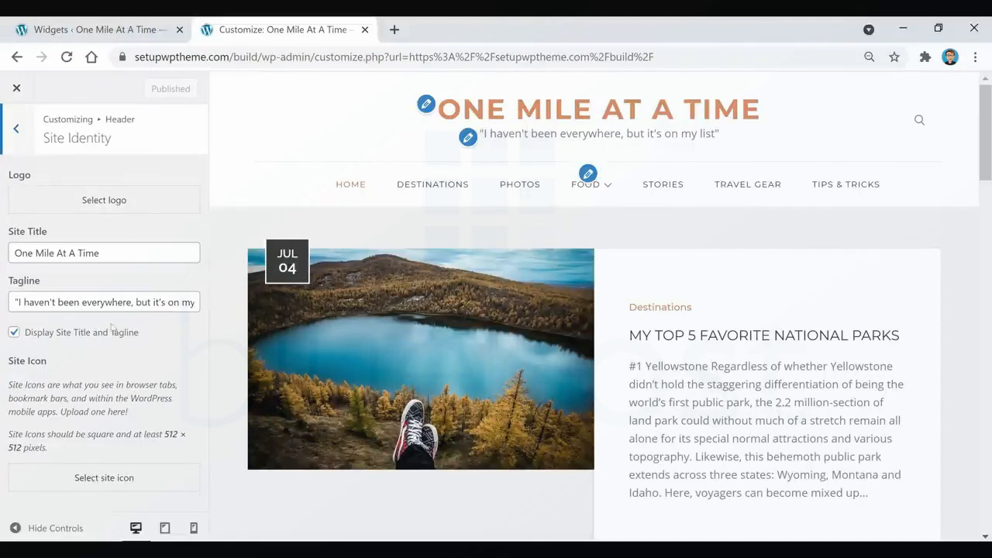
Leave Site Identity and turn off Show search in the Customizer's Header settings.
click(16, 128)
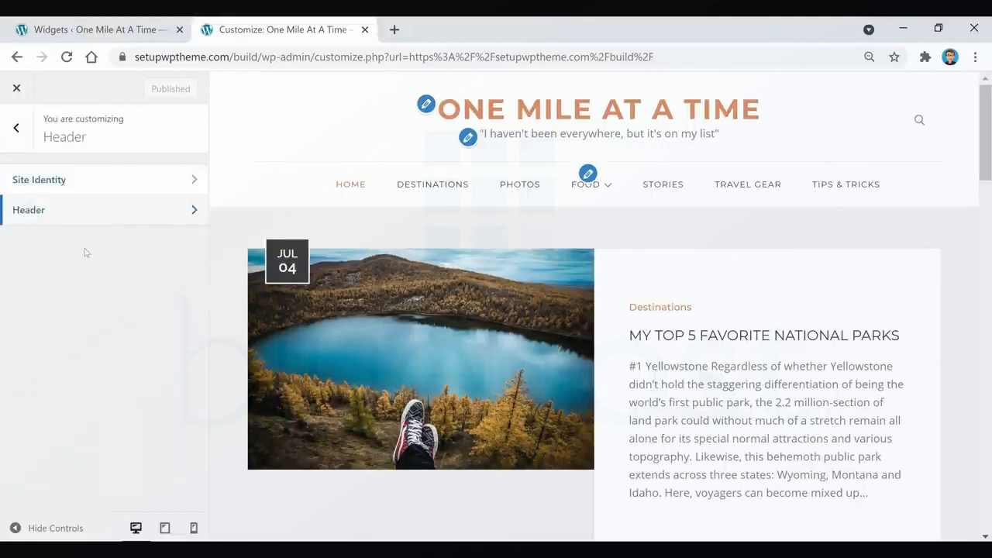
click(125, 209)
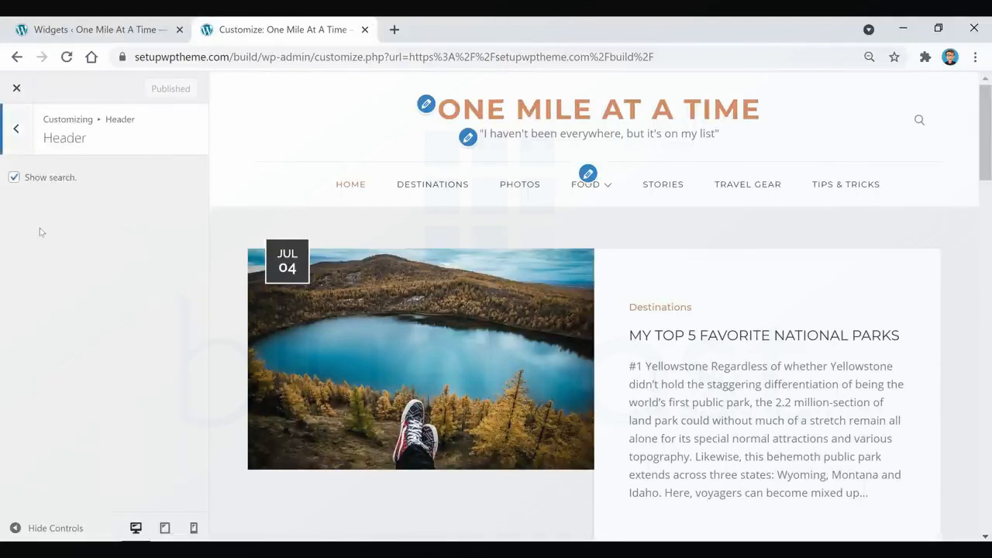
click(14, 177)
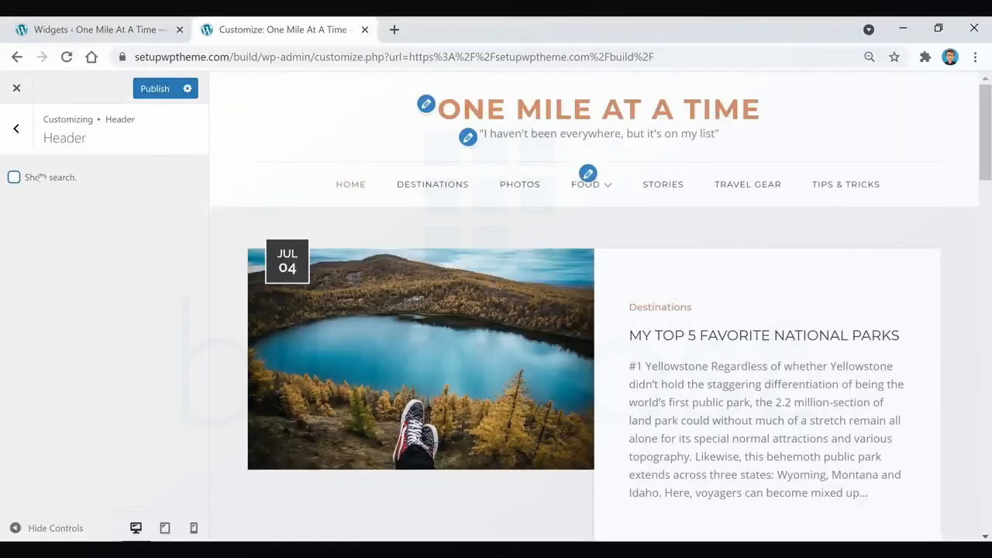
Turn Show search back on in the Header settings and open the Customizer's Advanced Settings.
click(14, 177)
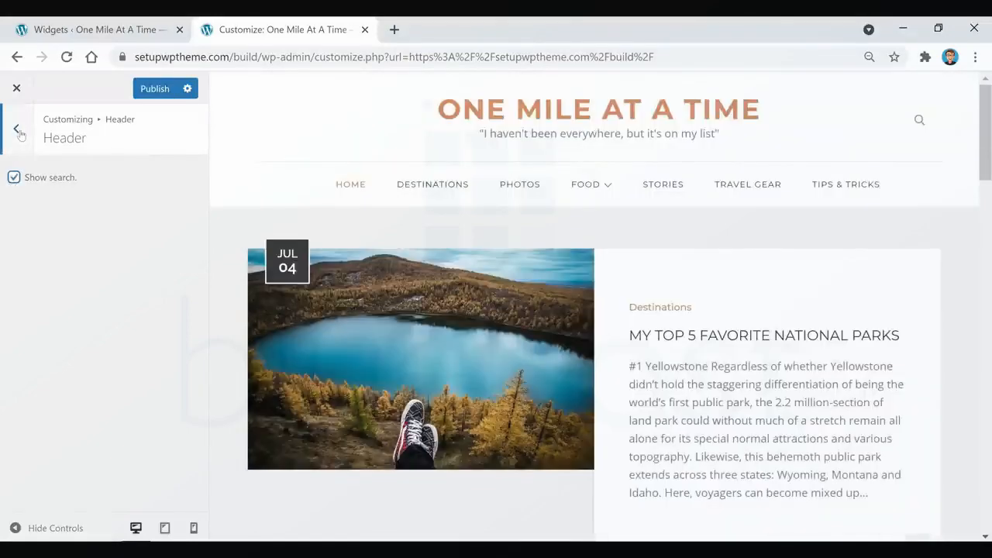
click(19, 132)
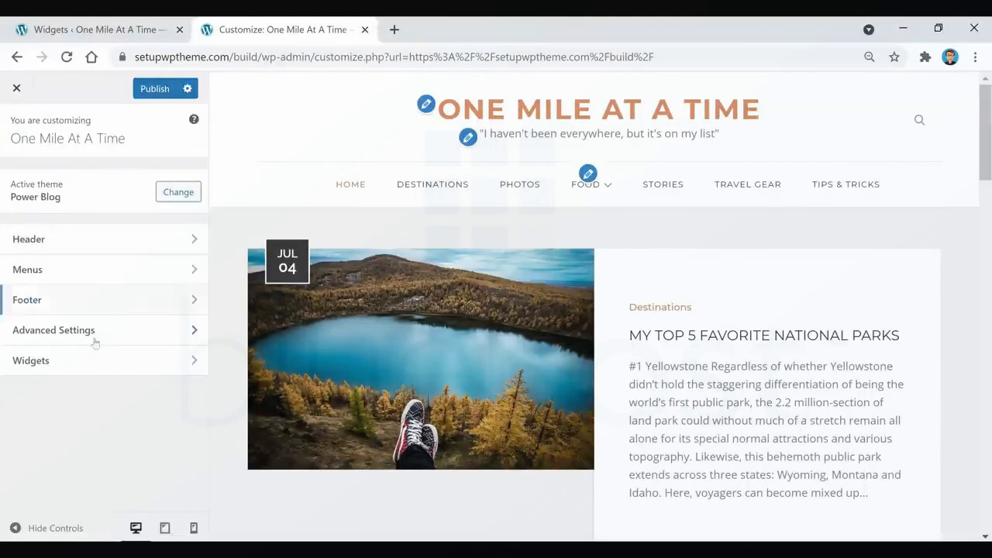
click(91, 334)
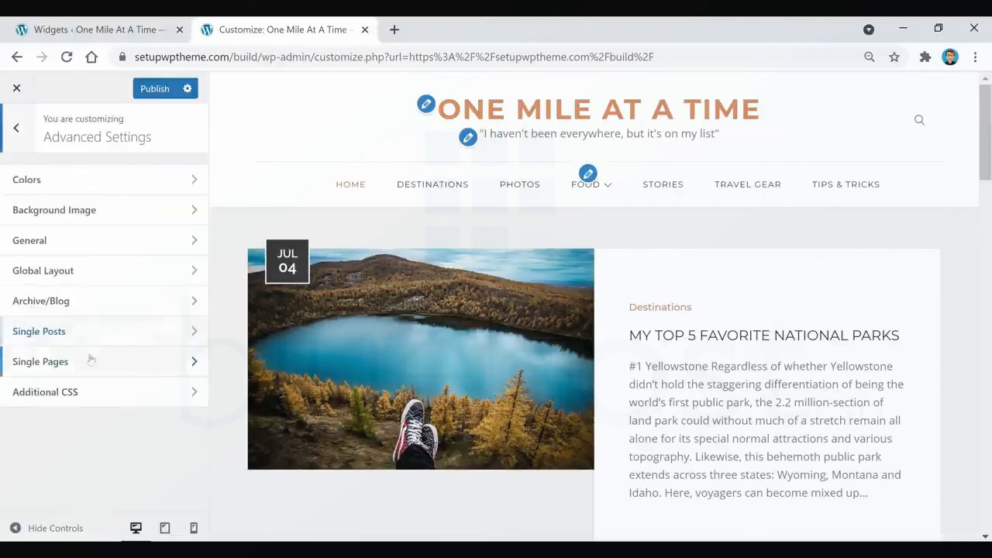
Examine the Colors settings and the Background Color picker, and return to Advanced Settings without changing a color.
click(110, 181)
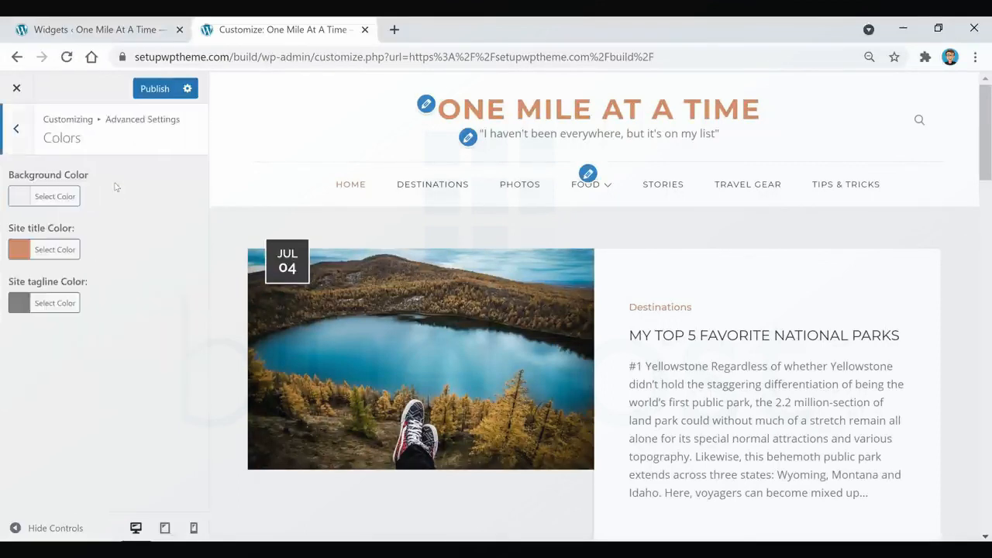
click(55, 198)
click(183, 177)
click(65, 195)
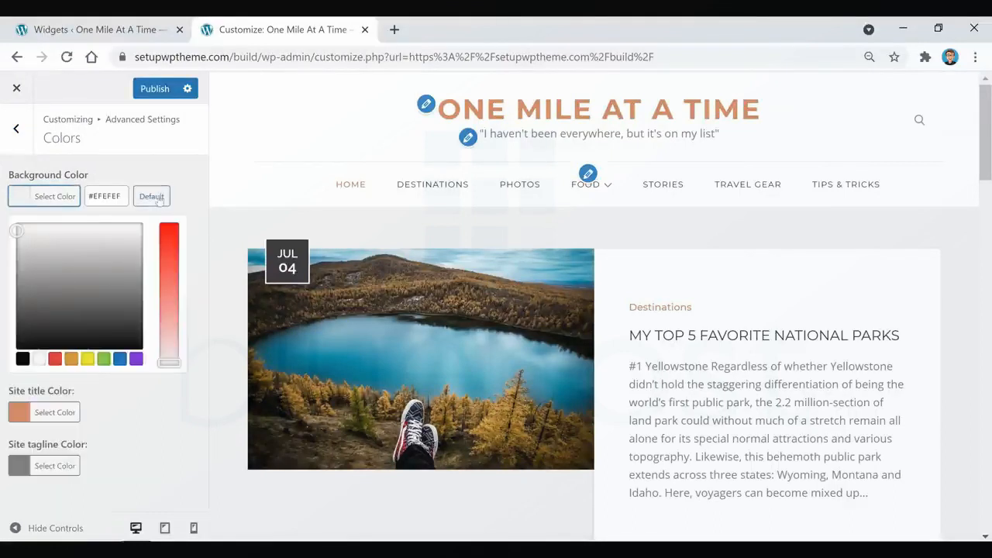
click(27, 132)
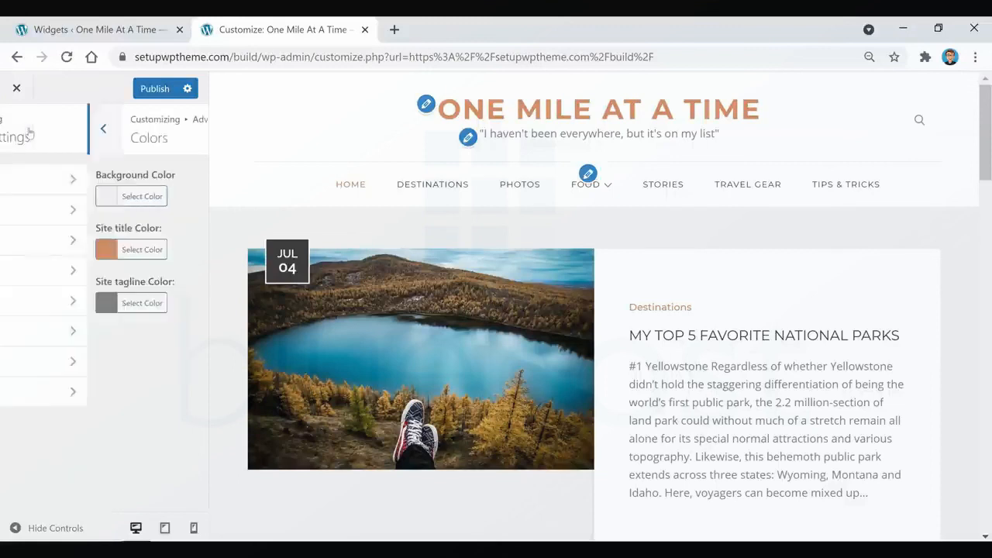
Look at the Background Image settings and go back to the Customizer's main list.
click(138, 219)
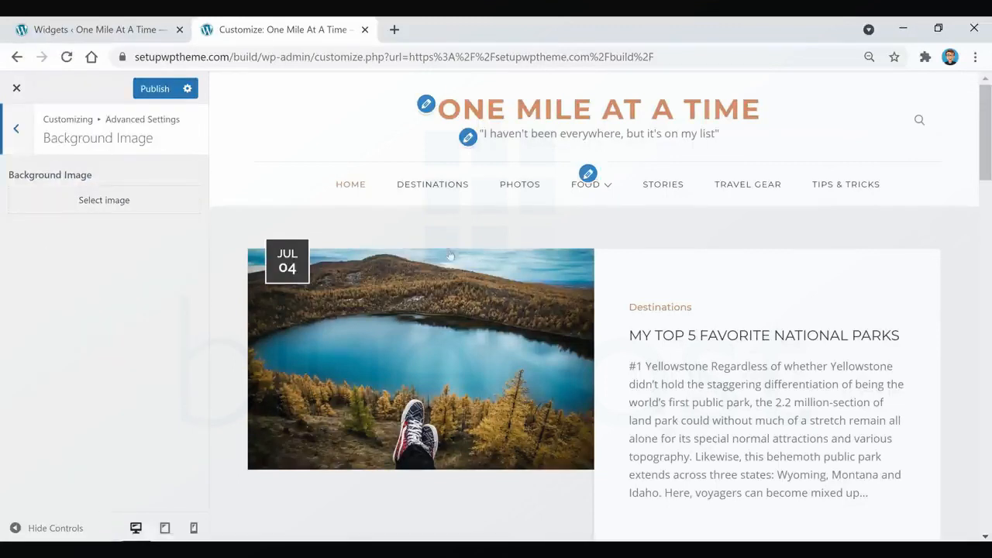
click(32, 138)
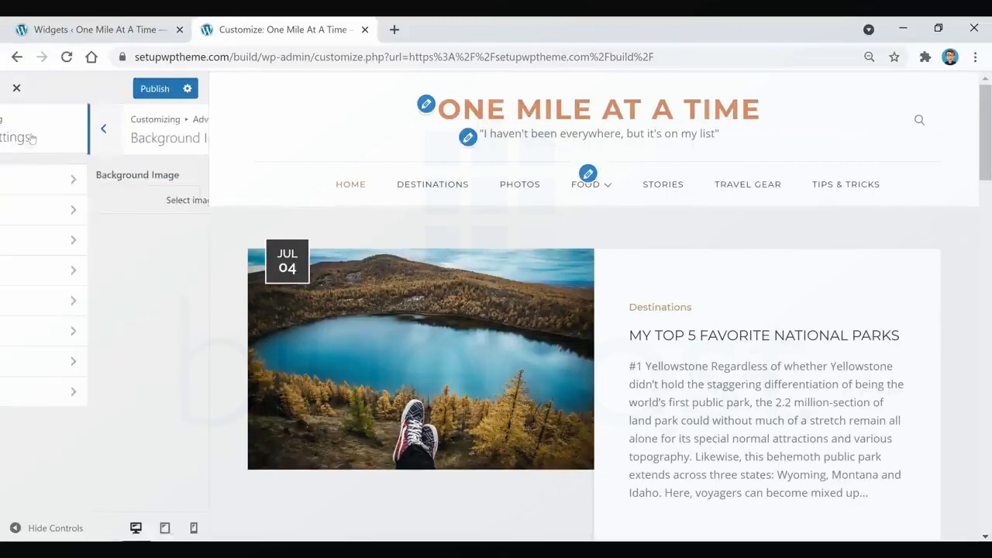
key(Escape)
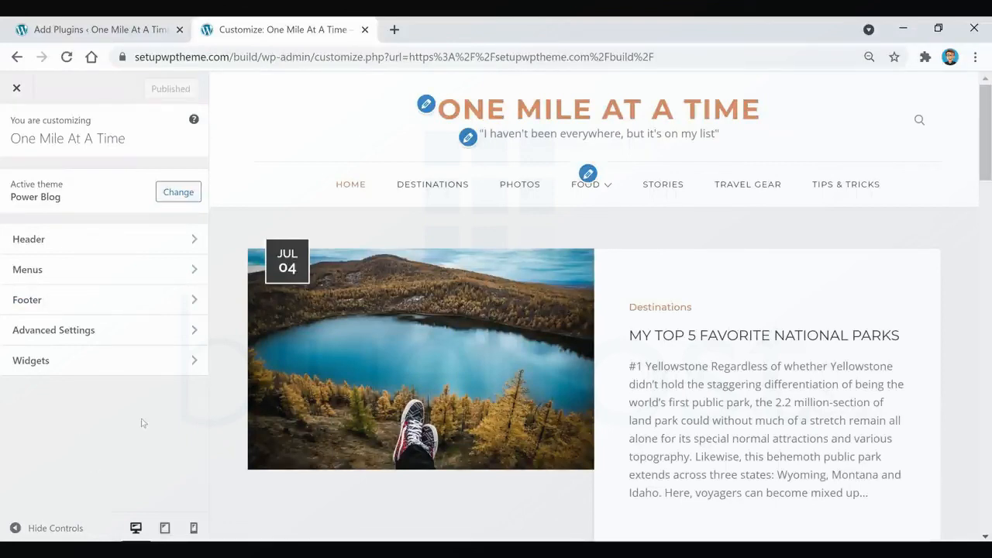
Close the Customizer, switch to the dashboard's Add Plugins page, and open the Themes screen.
click(16, 88)
click(116, 23)
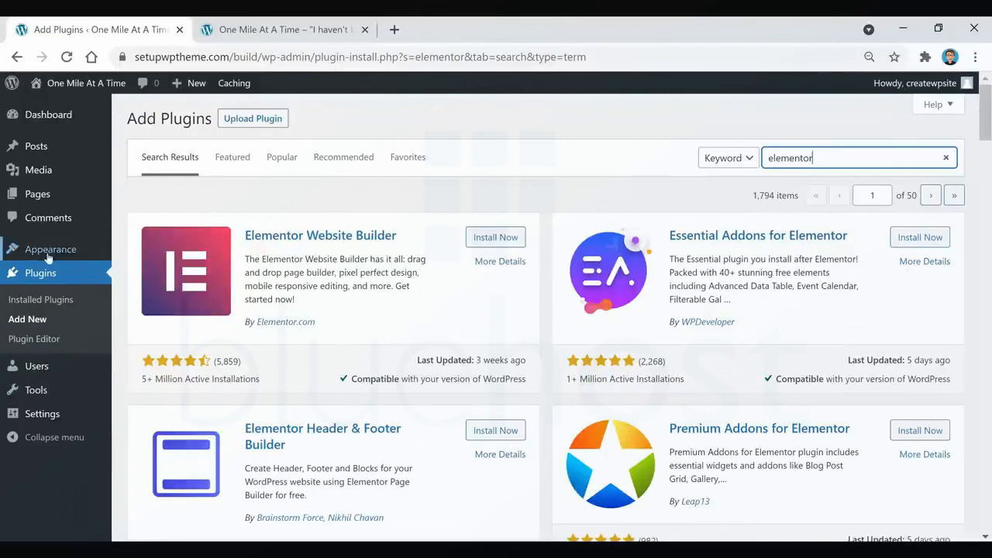
mouse_move(58, 258)
click(135, 252)
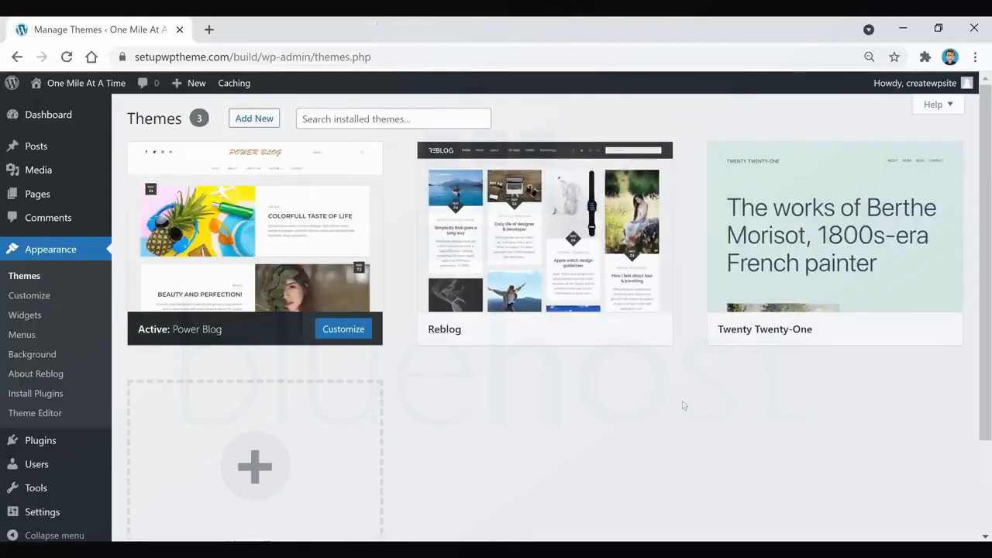
Visit the One Mile At A Time homepage and review its post list from the header down and back.
click(82, 83)
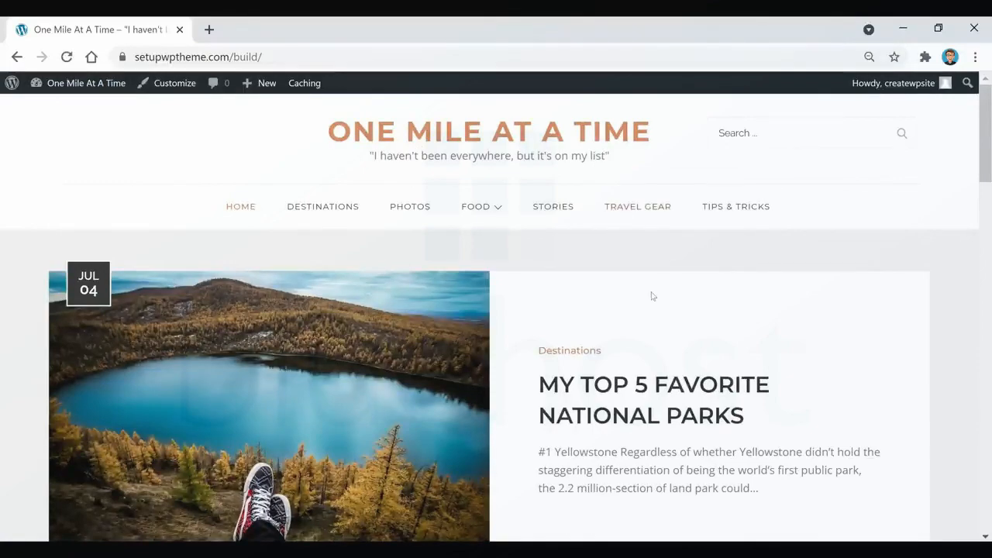
scroll(604, 317, down, 4)
scroll(584, 343, down, 9)
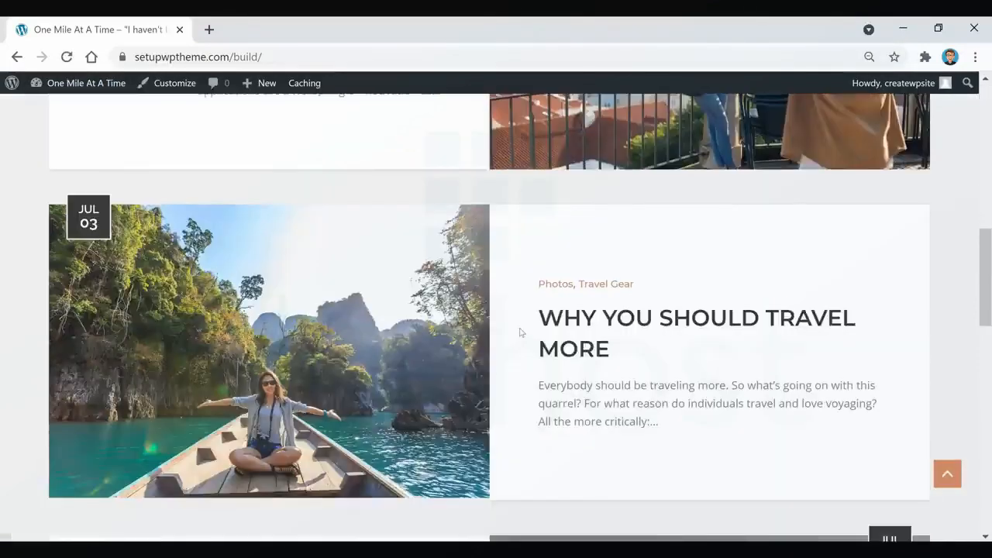
scroll(519, 332, down, 2)
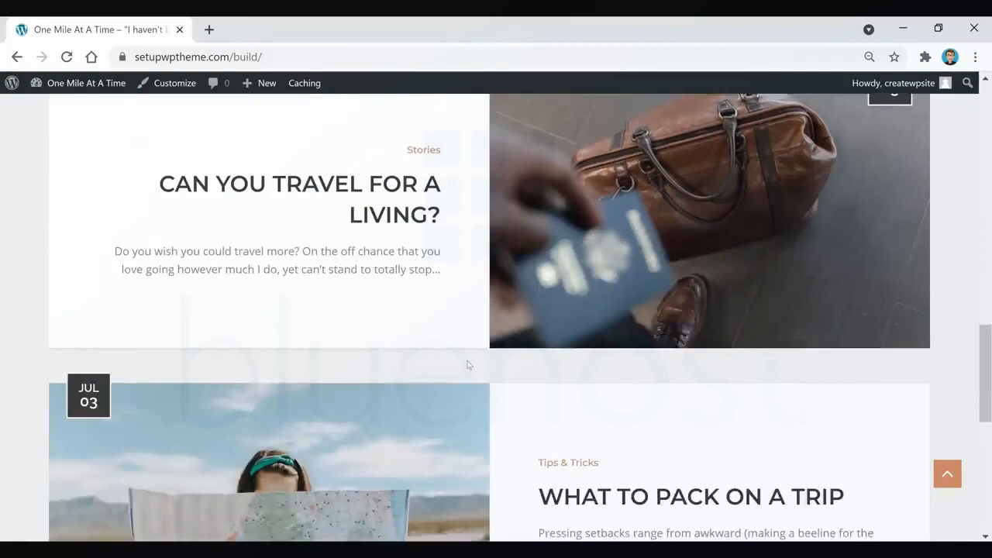
scroll(467, 365, down, 6)
scroll(455, 394, up, 7)
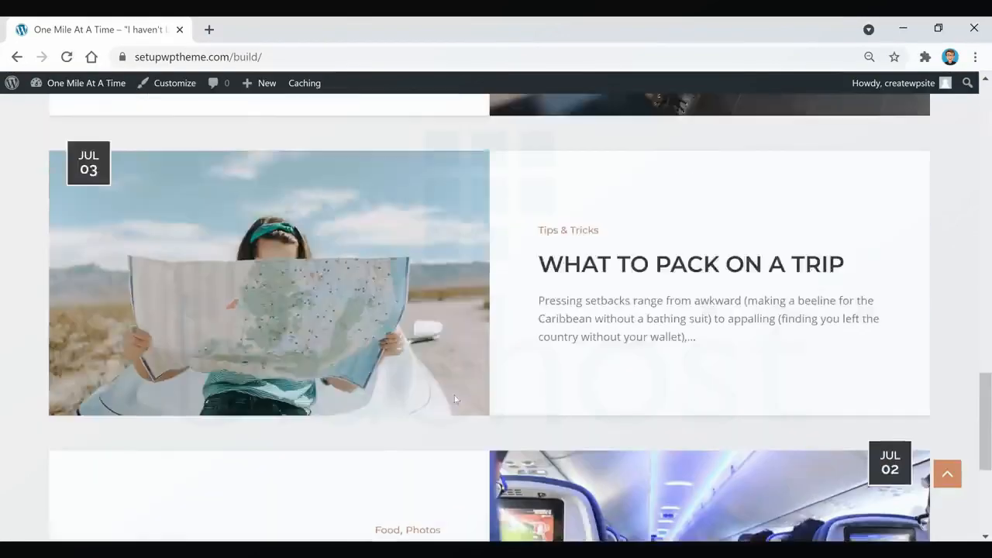
scroll(455, 399, up, 11)
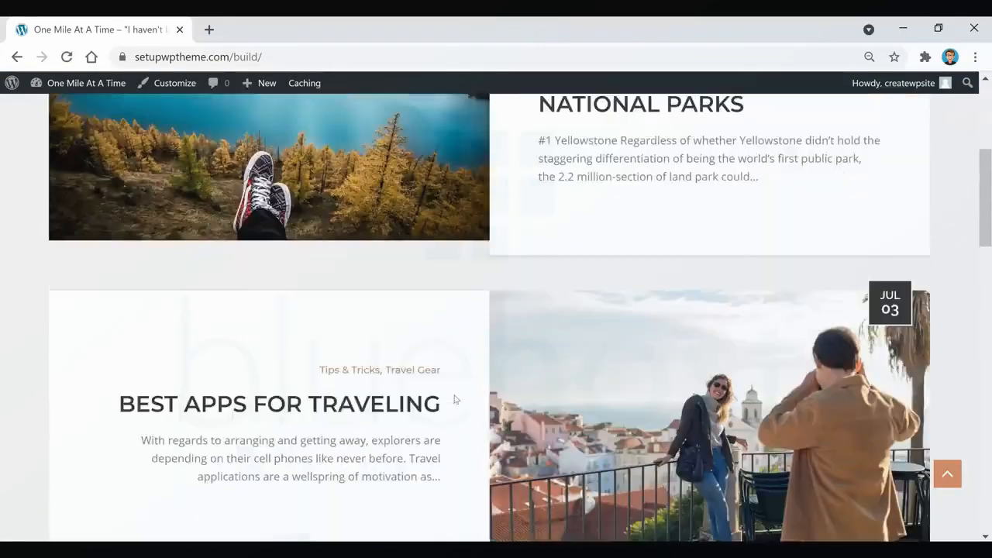
scroll(456, 399, up, 3)
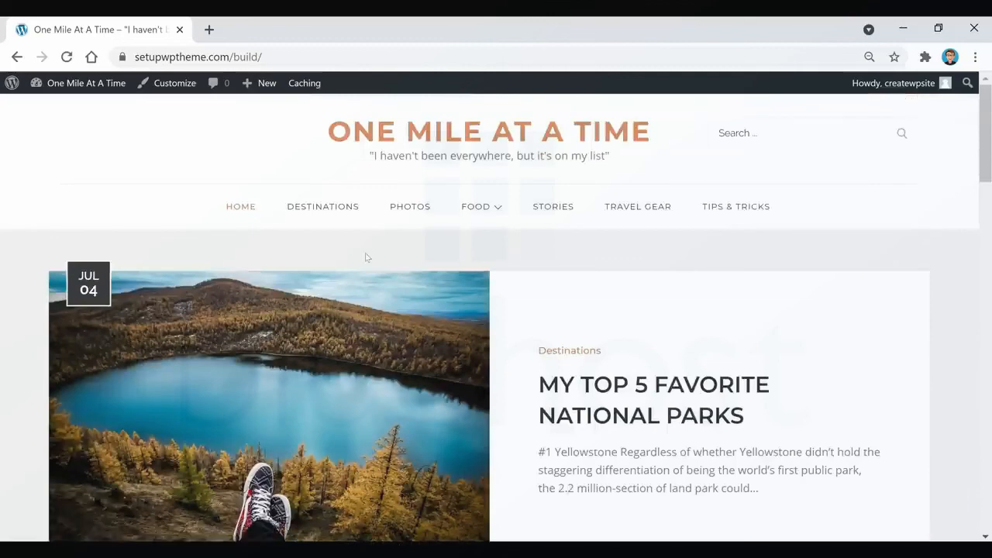